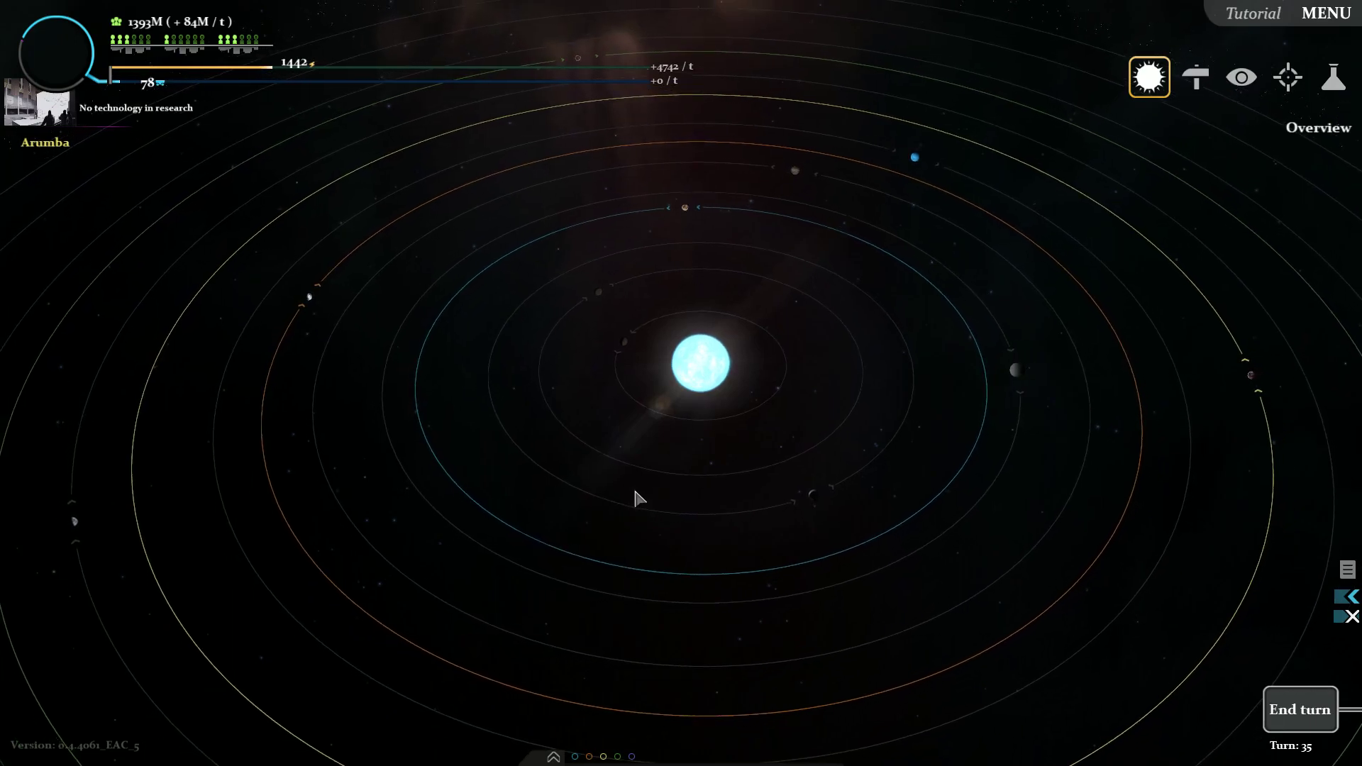
scroll(639, 490, "down", 3)
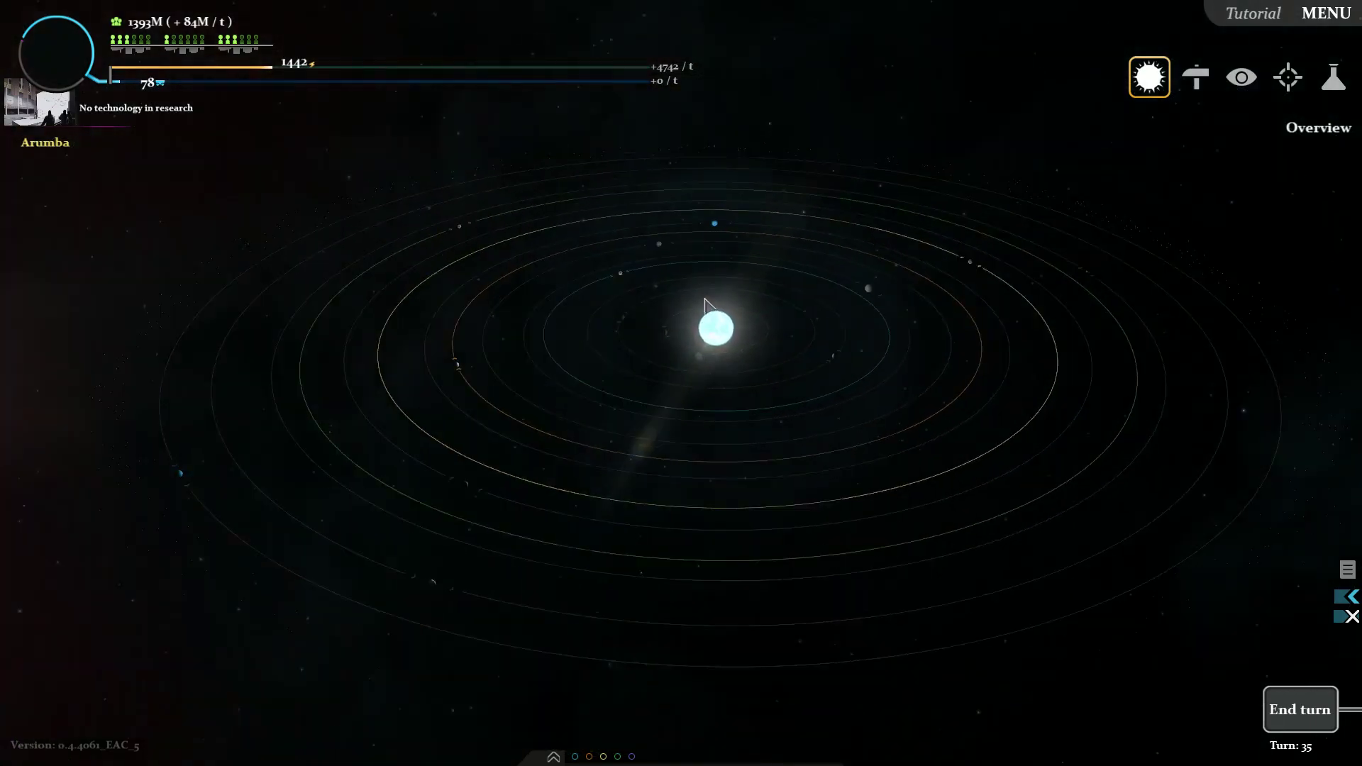
Step: Scout the orange enemy planet in Intelligence view, rotating it to inspect its structures
key("3")
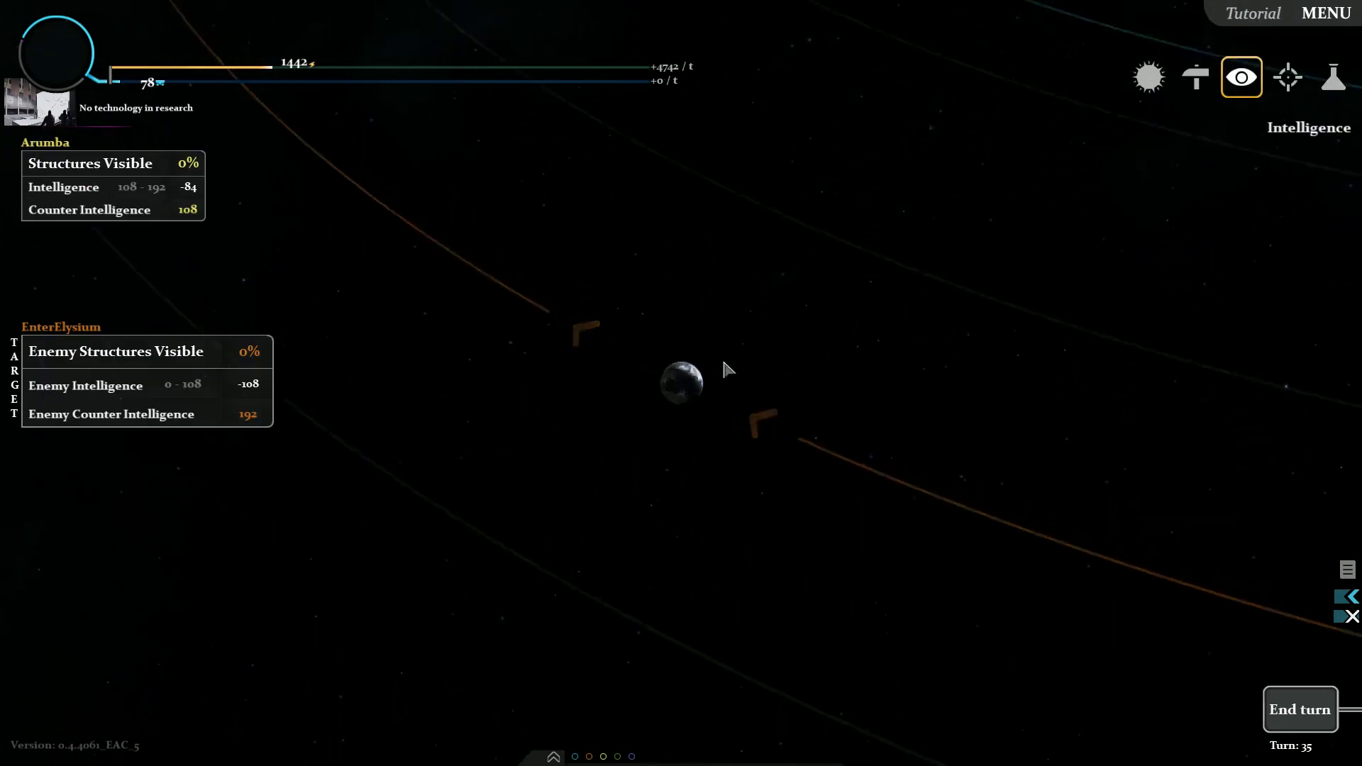
key("4")
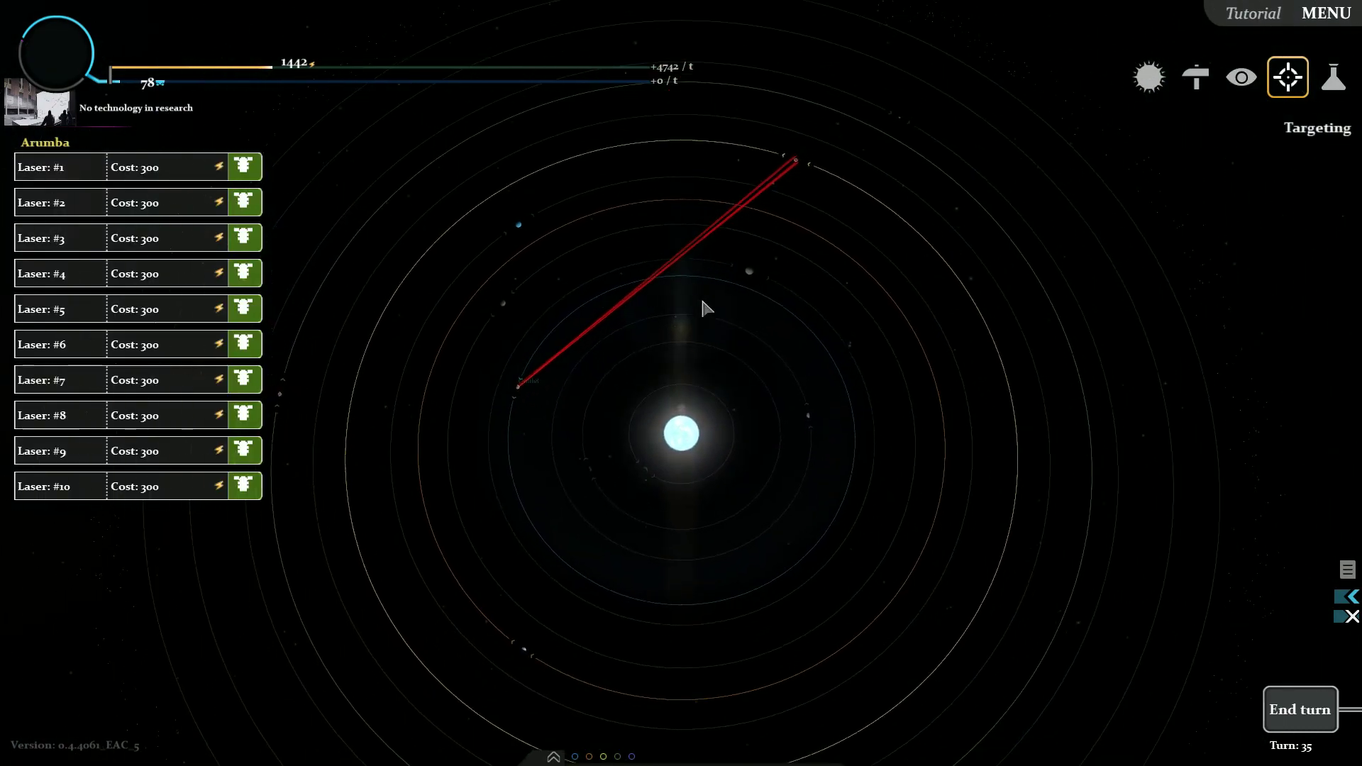
scroll(745, 266, "up", 3)
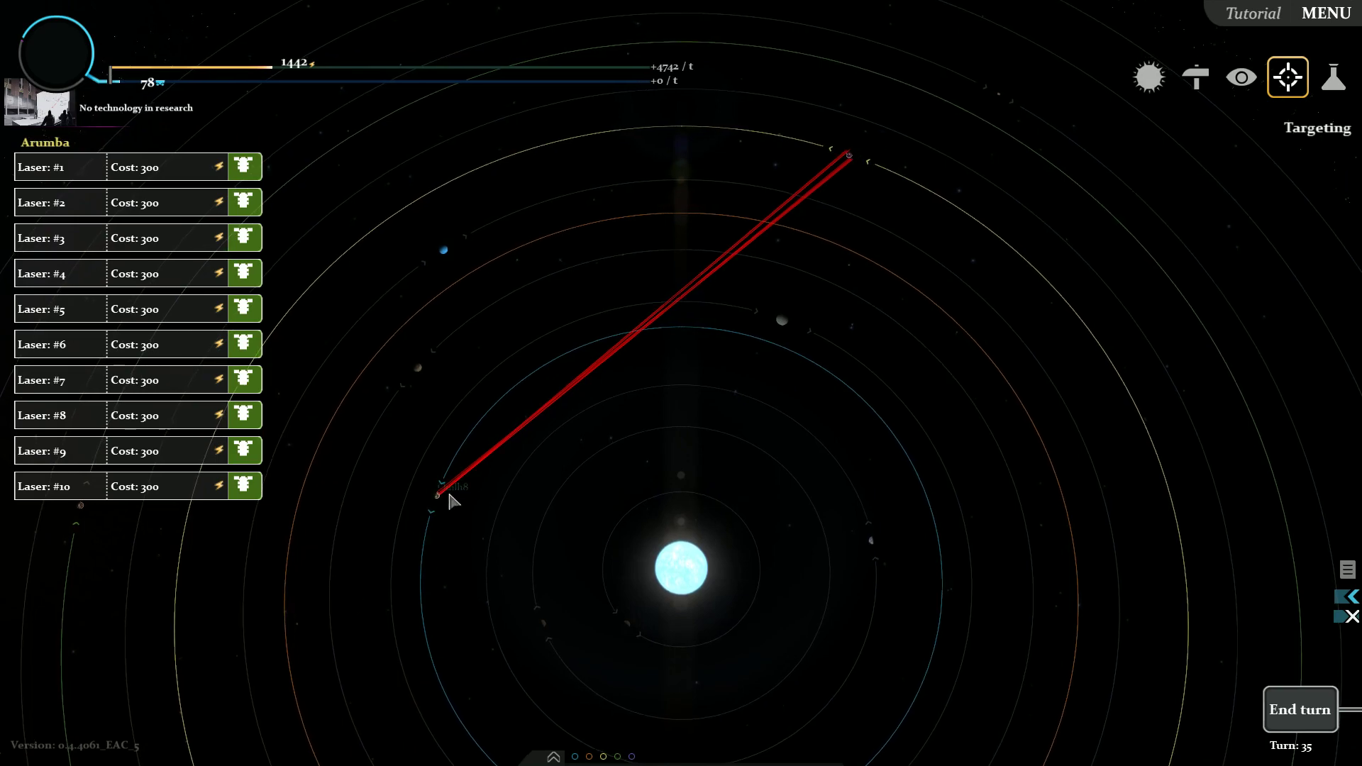
key("3")
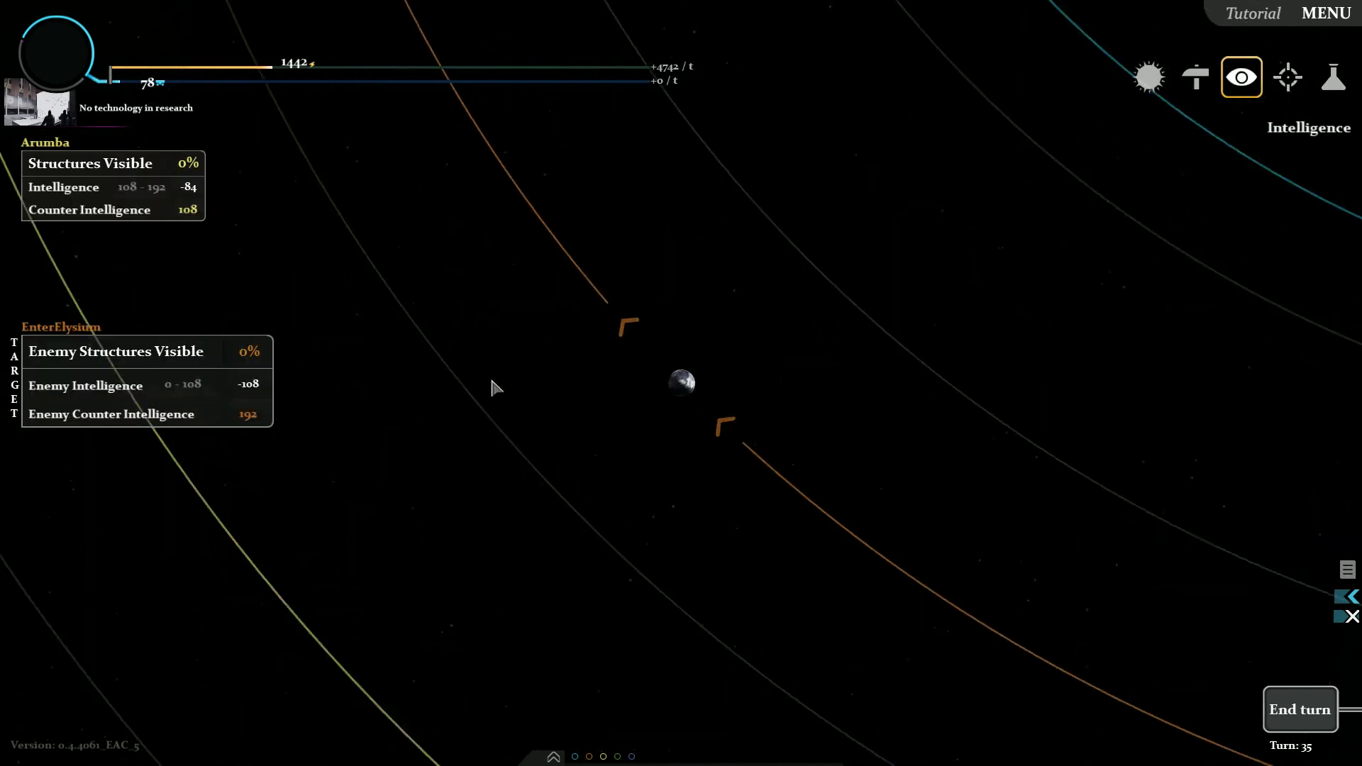
key("Tab")
key("Tab")
key("Tab")
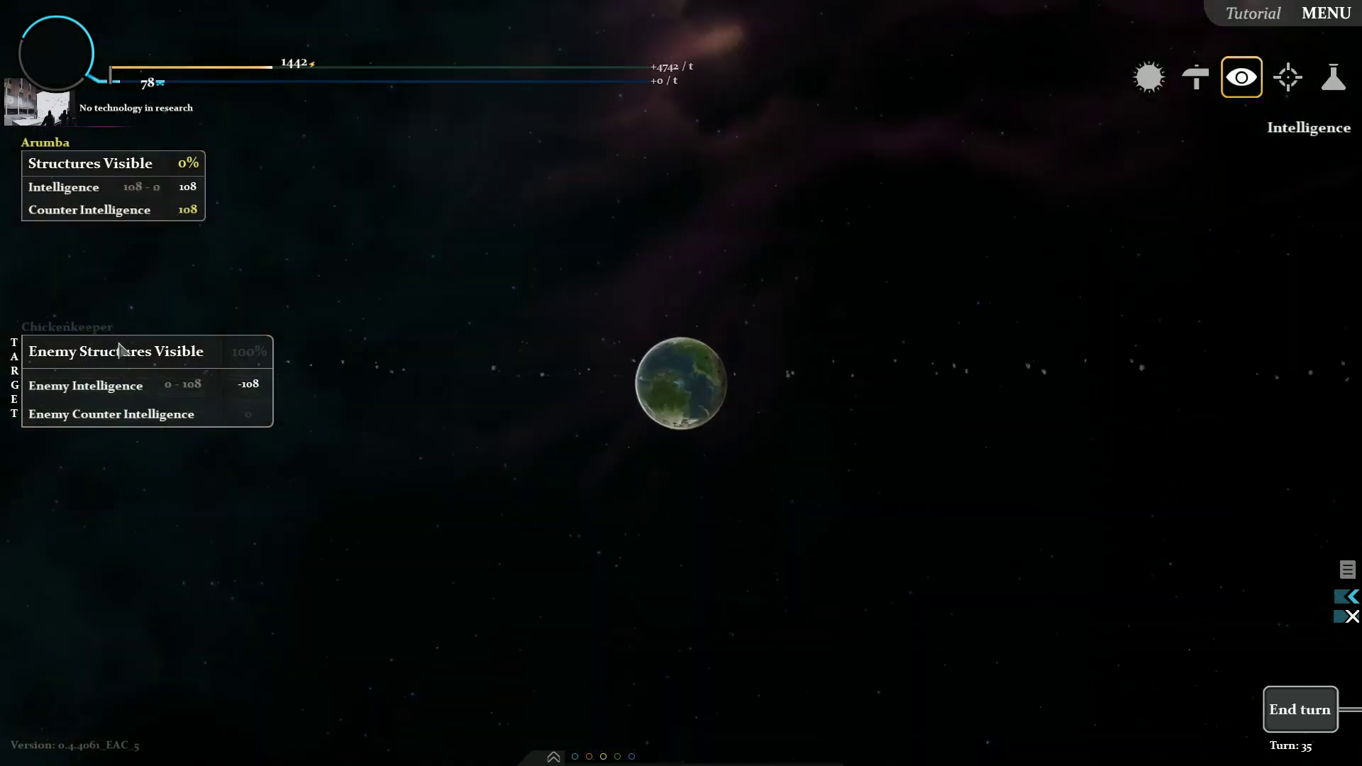
double_click(685, 381)
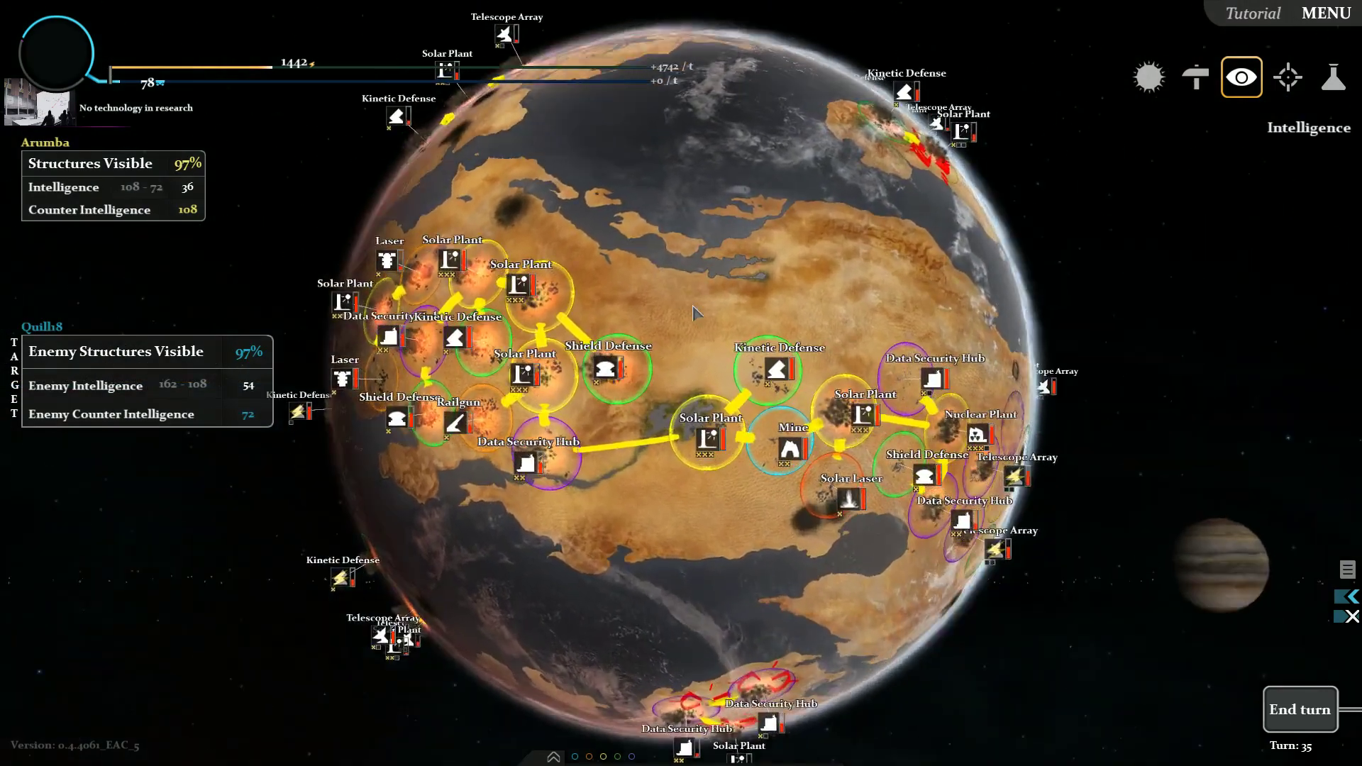
left_click_drag(693, 311, 692, 127)
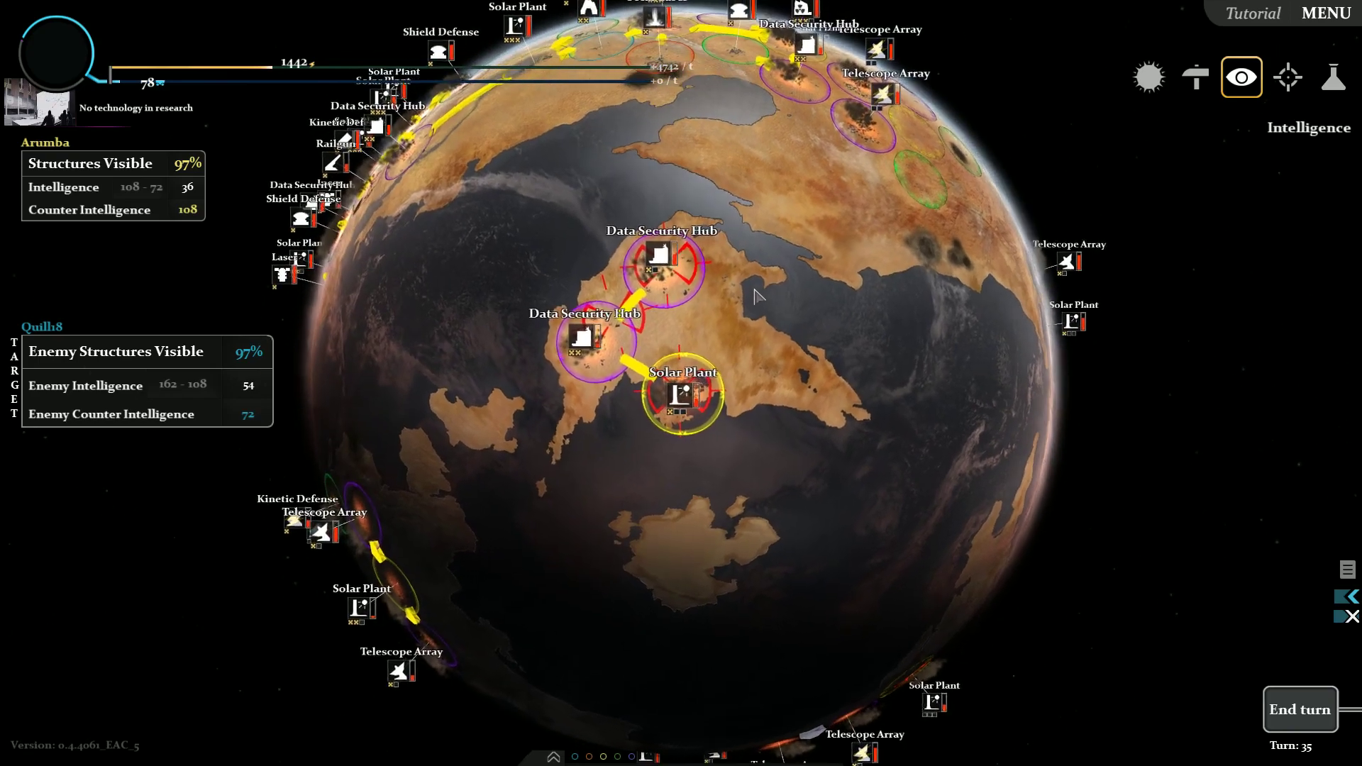
left_click_drag(748, 297, 724, 554)
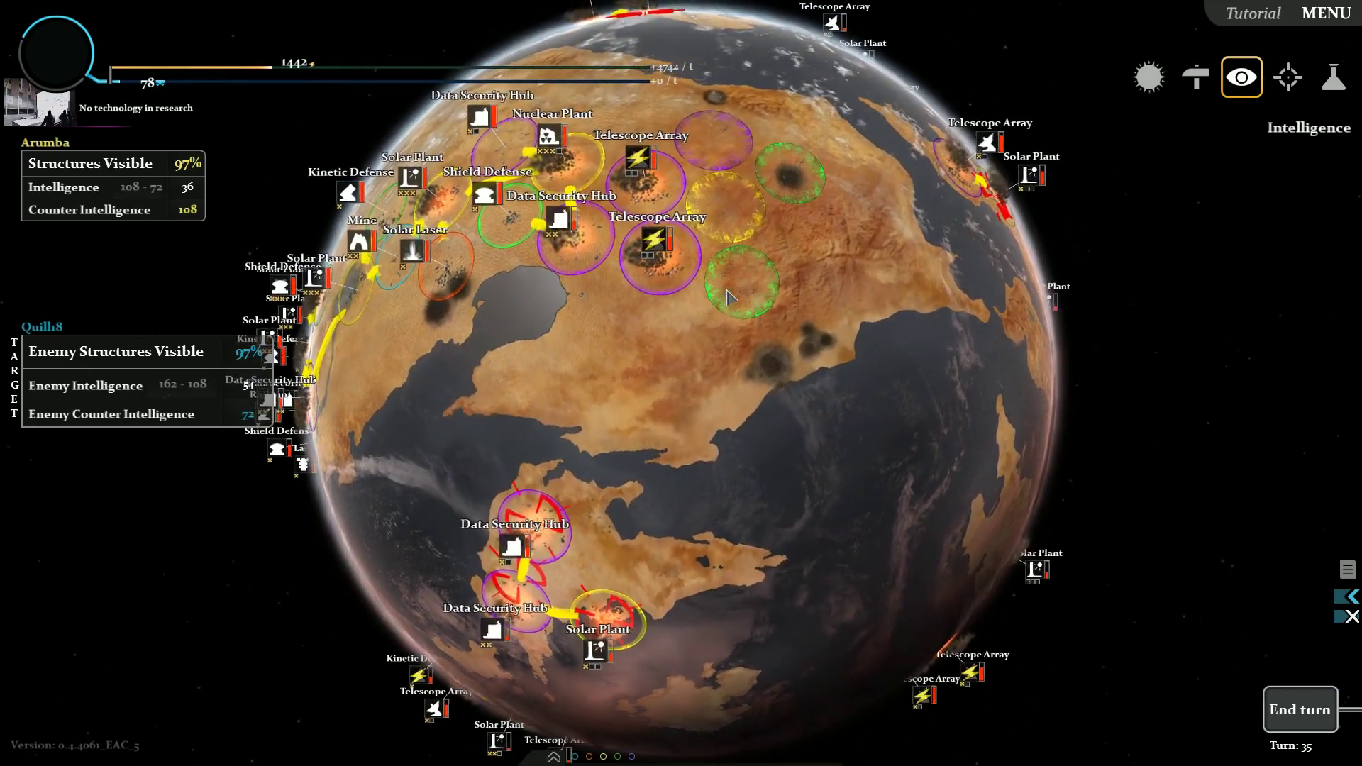
left_click_drag(723, 307, 735, 639)
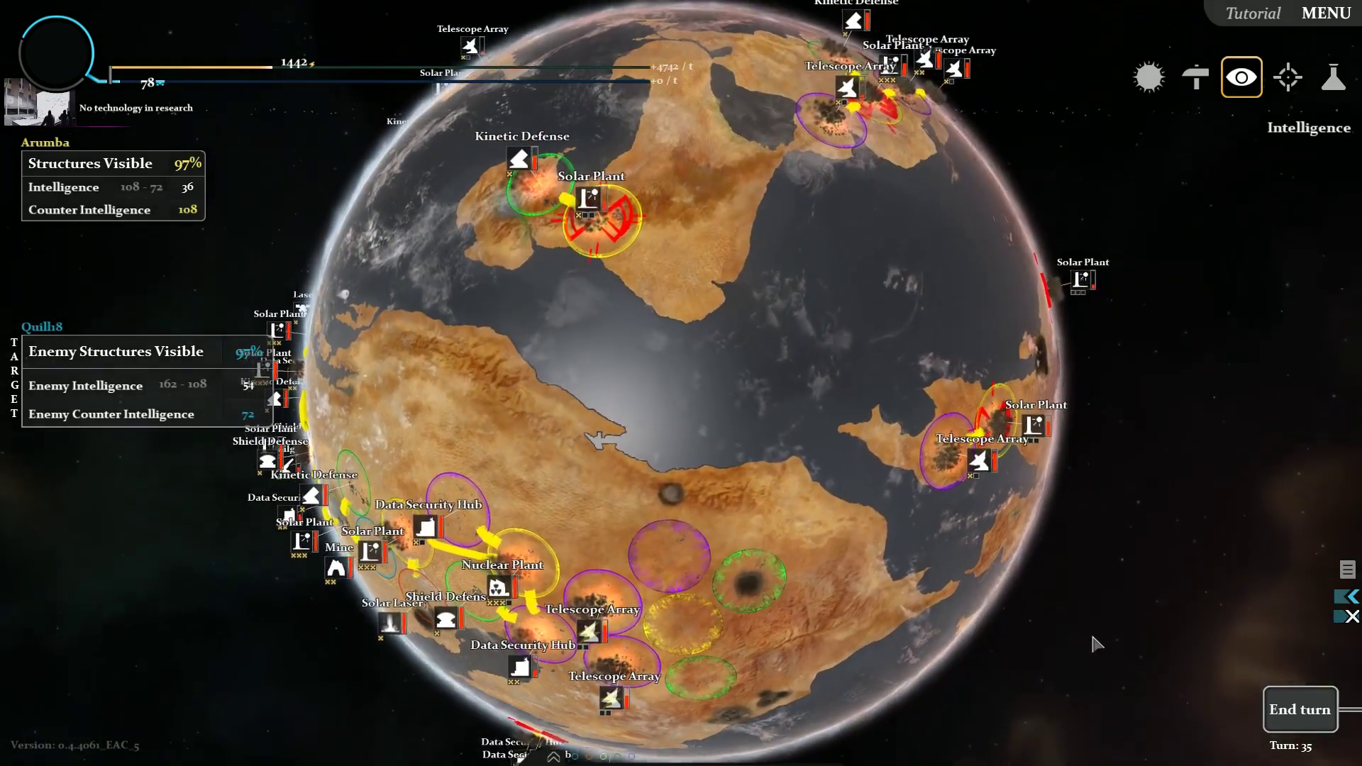
key("Escape")
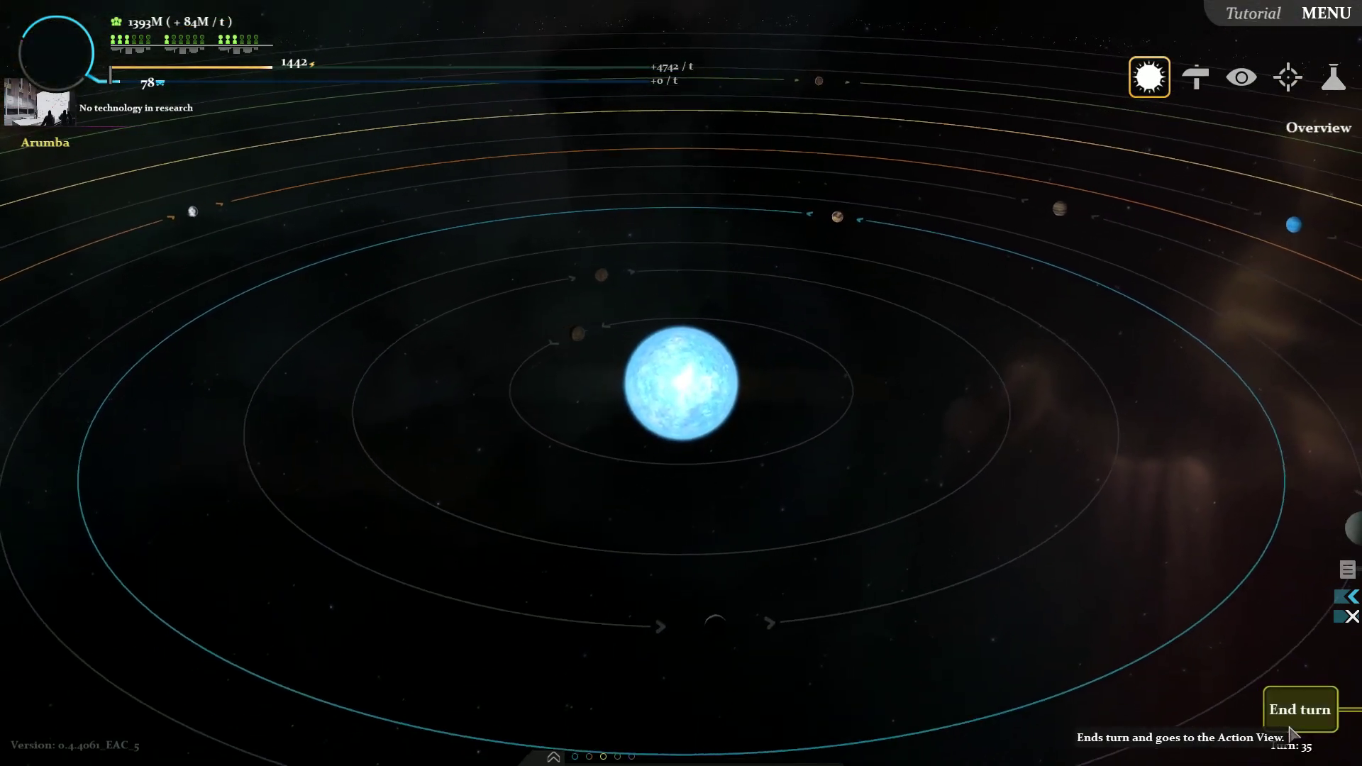
Step: End turn 35 and rotate the system view until turn data reaches 100%
left_click(1293, 711)
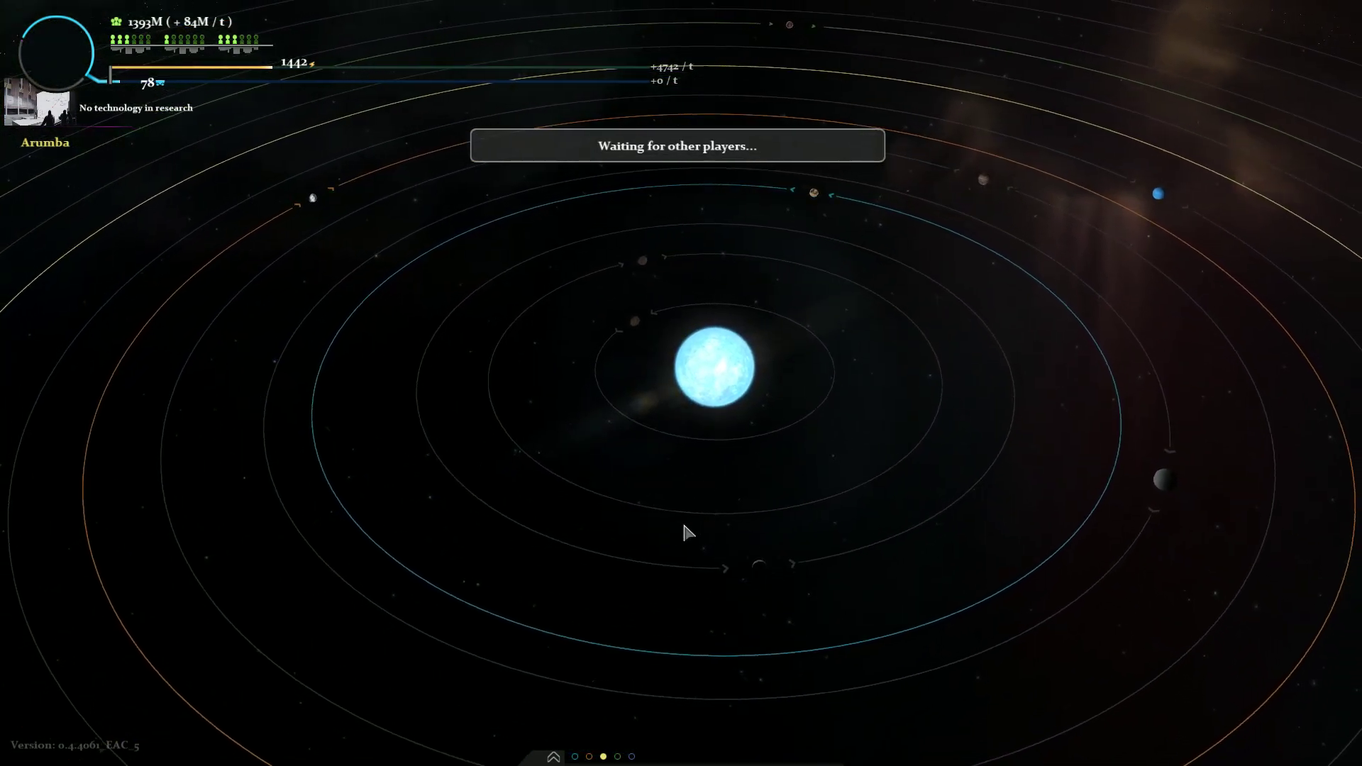
scroll(704, 478, "down", 1)
scroll(730, 510, "down", 3)
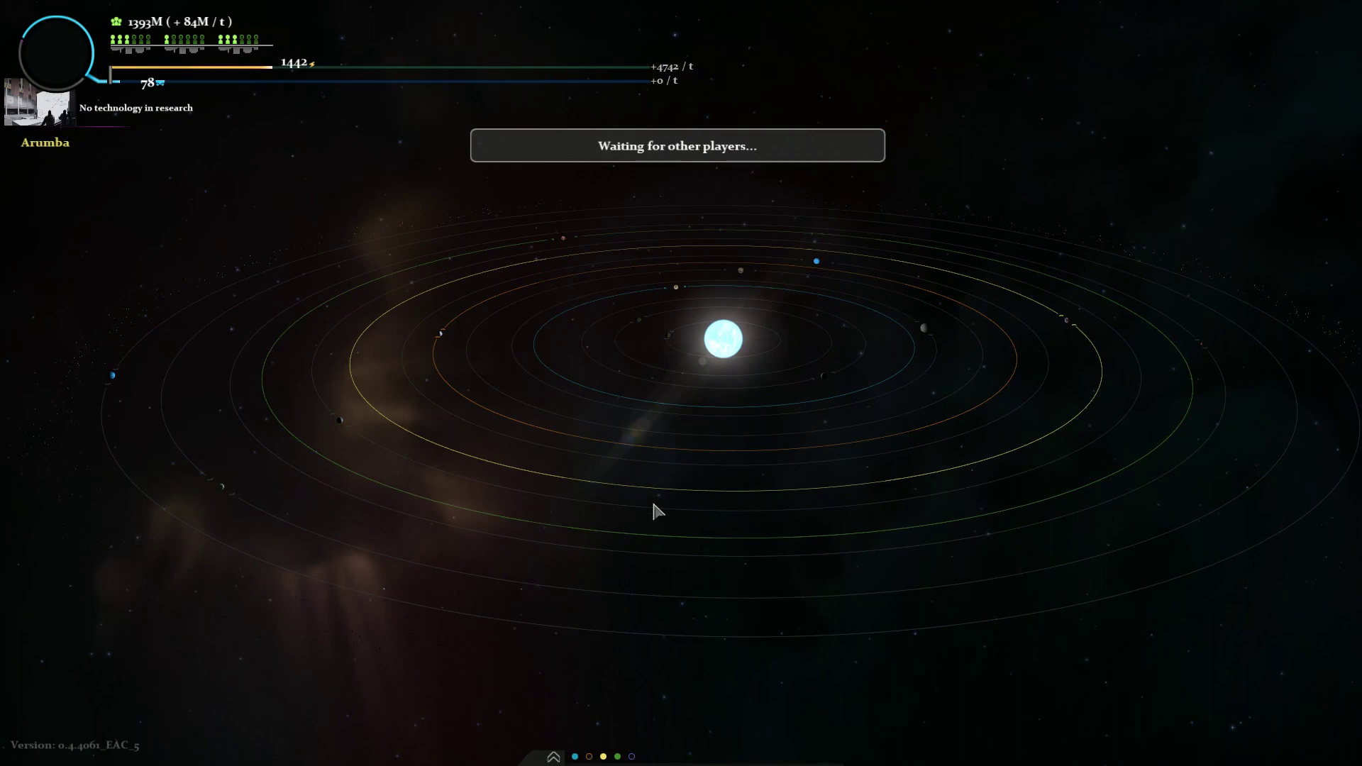
scroll(689, 527, "up", 1)
left_click_drag(689, 526, 570, 753)
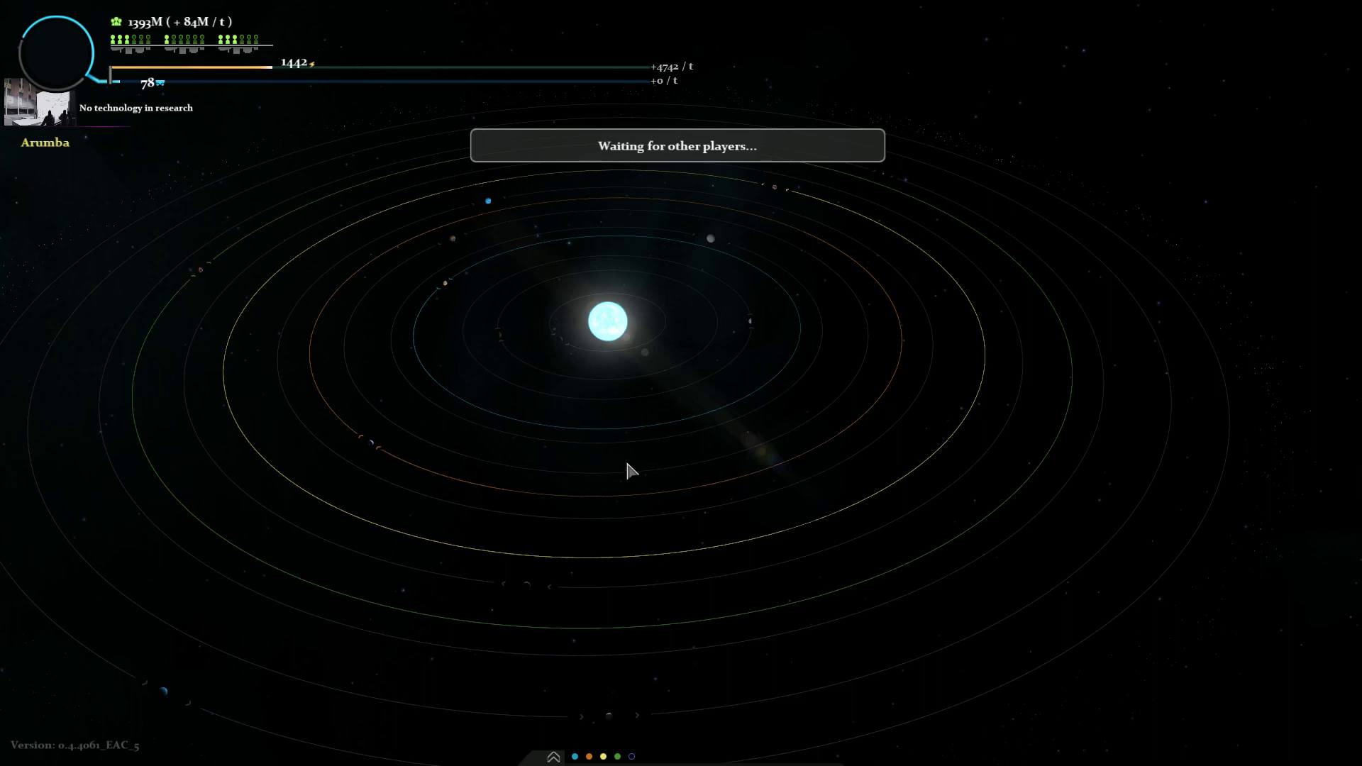
mouse_move(686, 311)
left_mouse_down()
mouse_move(462, 341)
mouse_move(480, 318)
left_mouse_up()
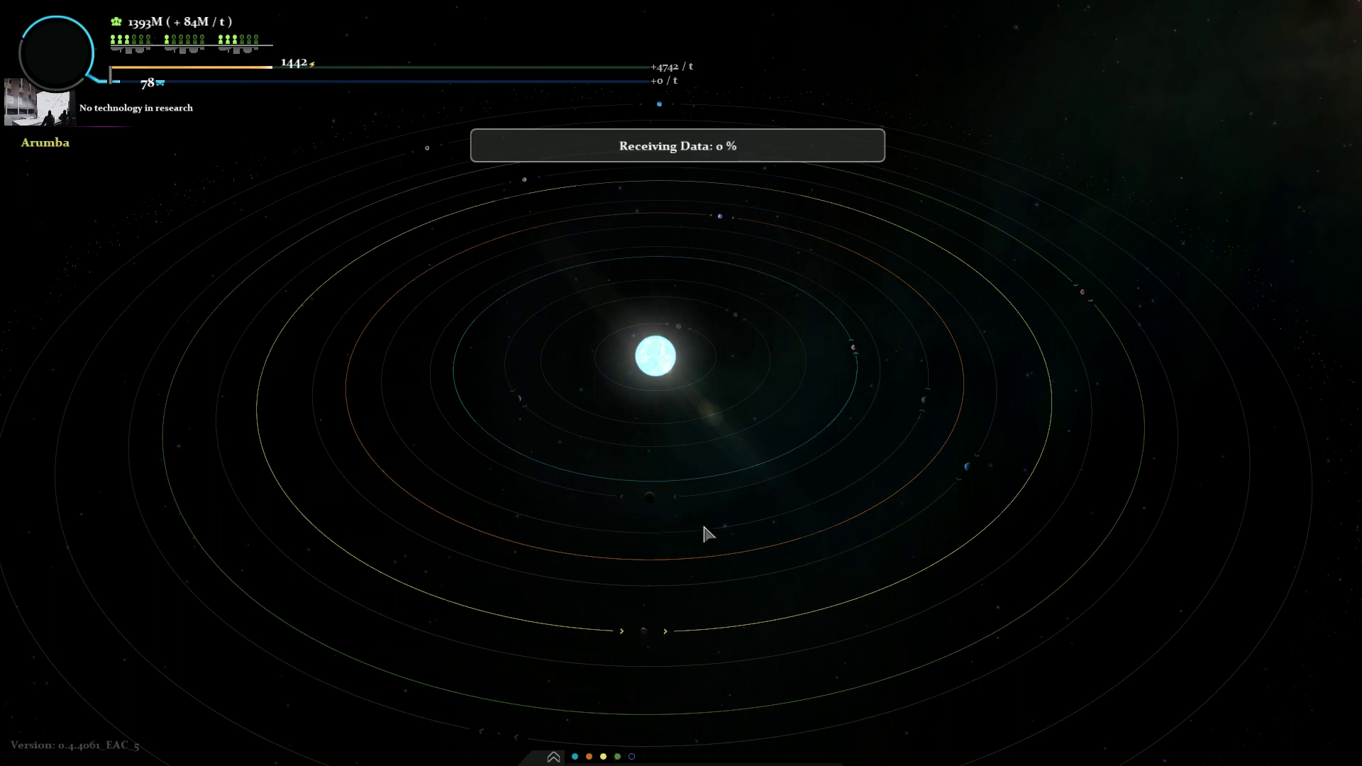
scroll(764, 518, "down", 2)
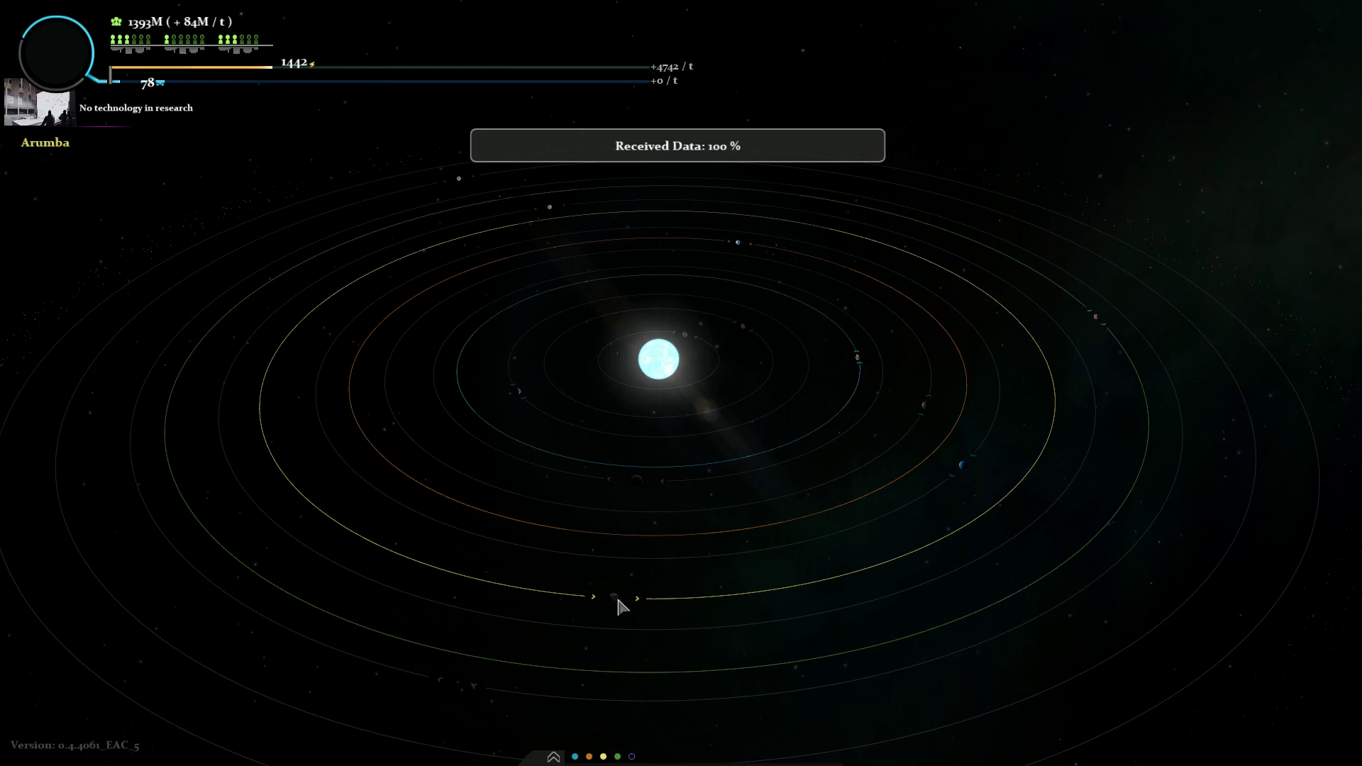
Step: Play the Action View so turn 36 resolves with its destruction reports
left_click(619, 605)
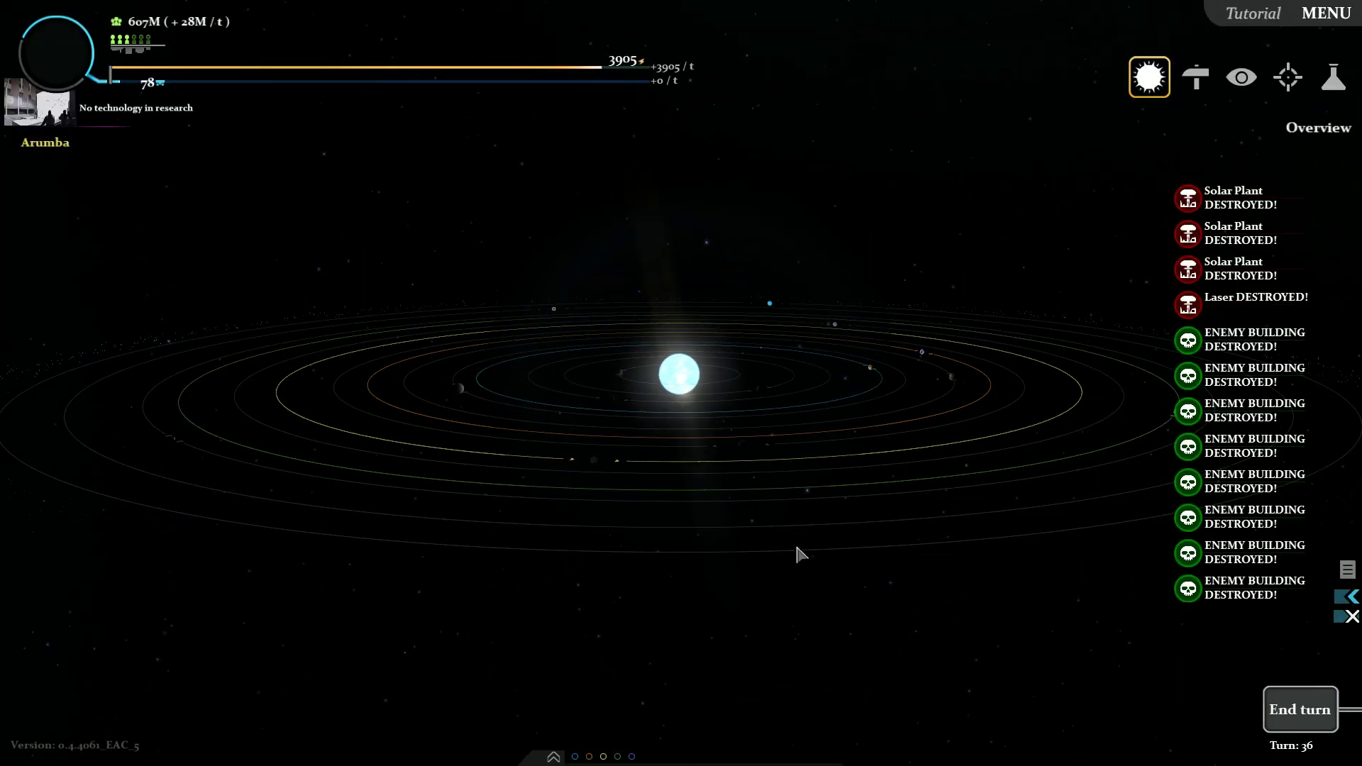
Step: Jump to the planet named in a DESTROYED notification
left_click(1225, 298)
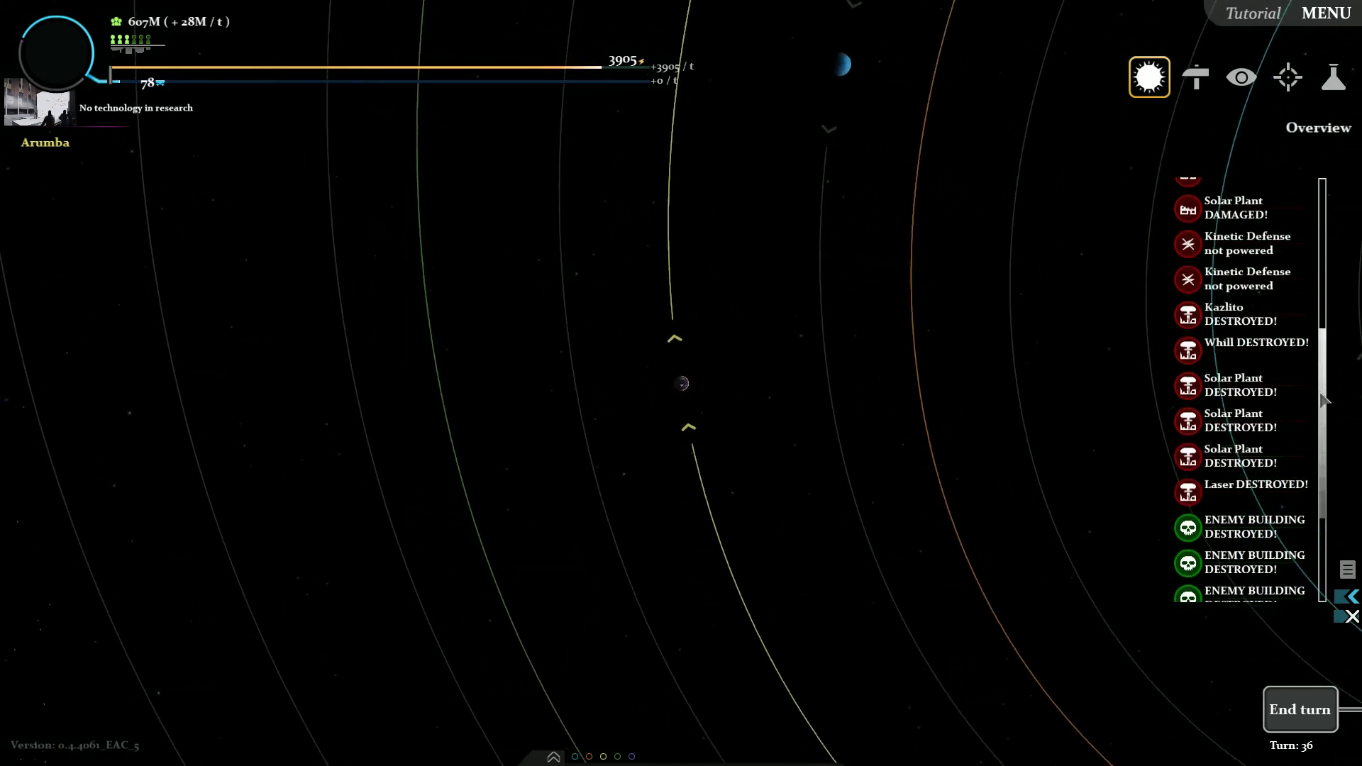
mouse_move(1324, 375)
left_mouse_down()
mouse_move(1318, 266)
mouse_move(1321, 455)
left_mouse_up()
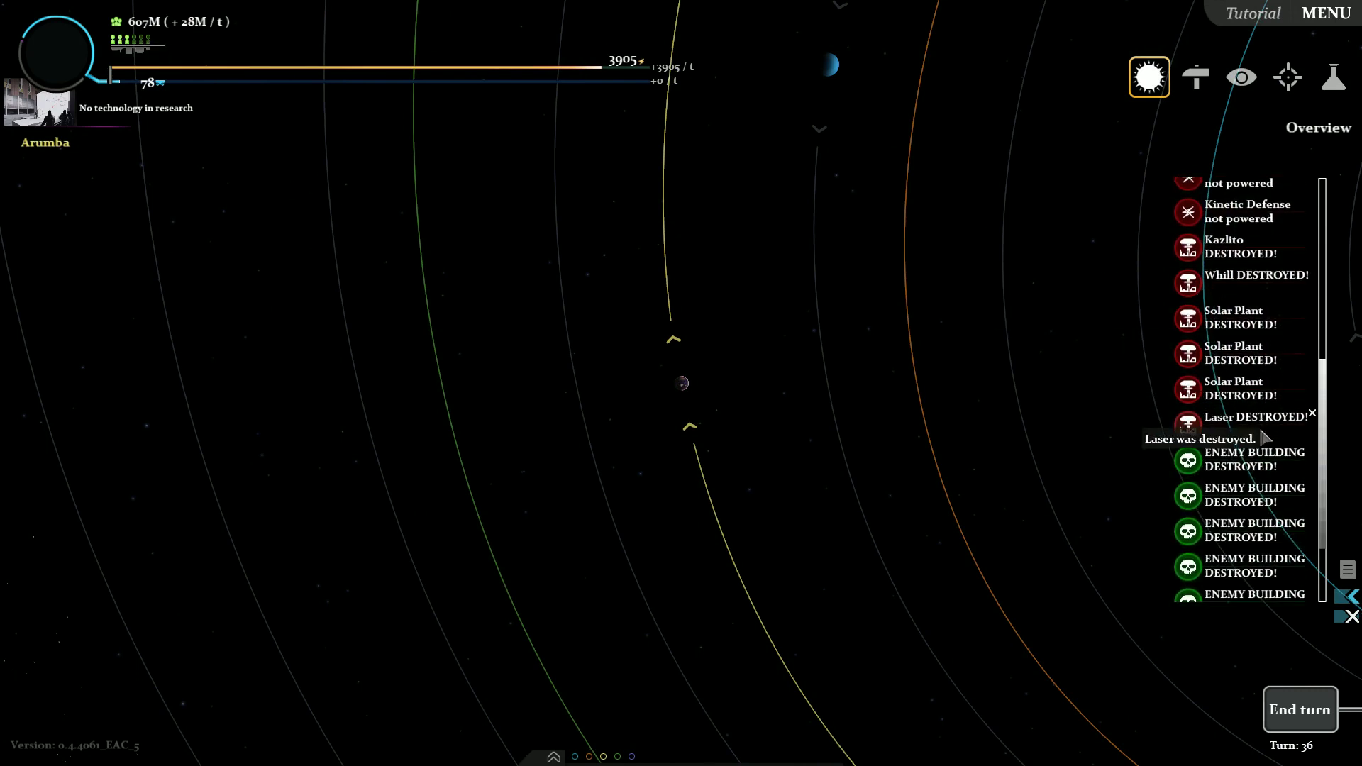
left_click_drag(1328, 496, 1329, 564)
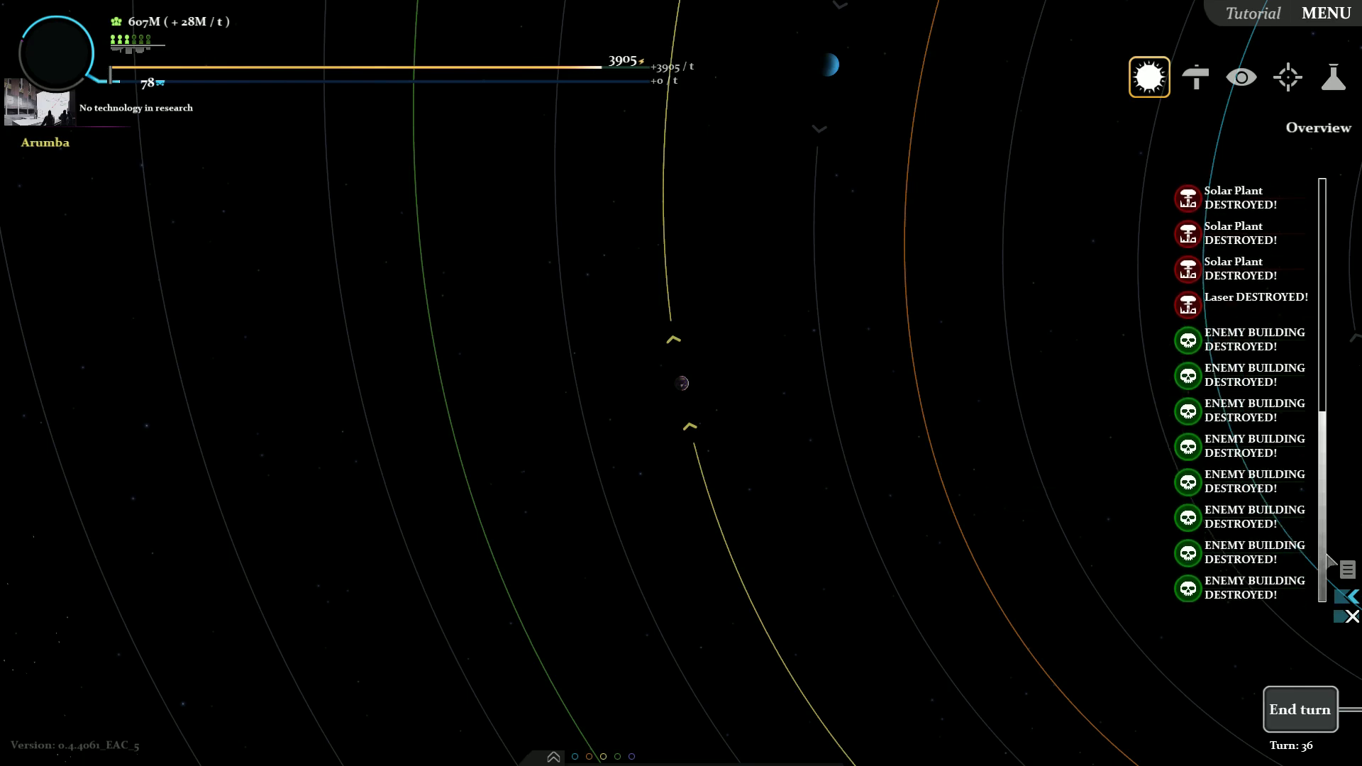
Step: Scout enemy planet Quilh8 in Intelligence view, rotating it to expose its structures
key("4")
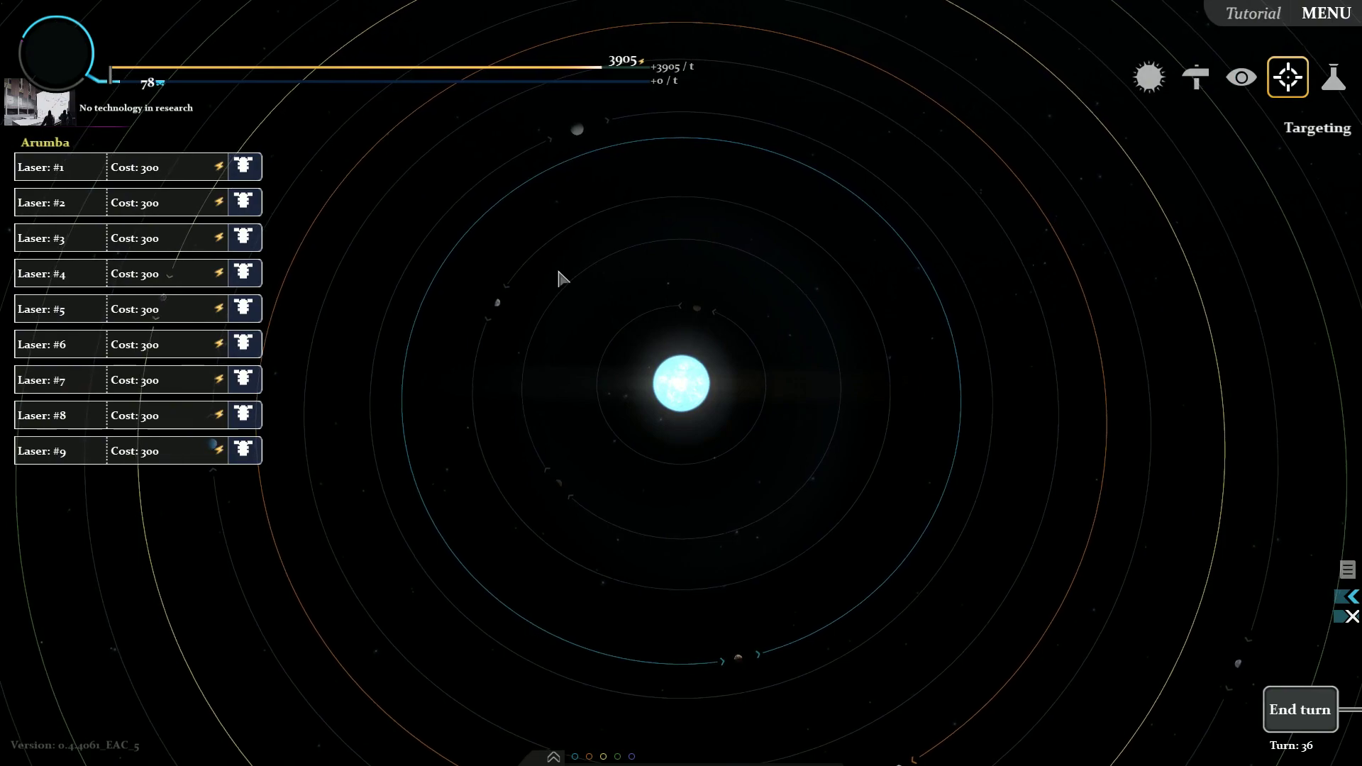
key("3")
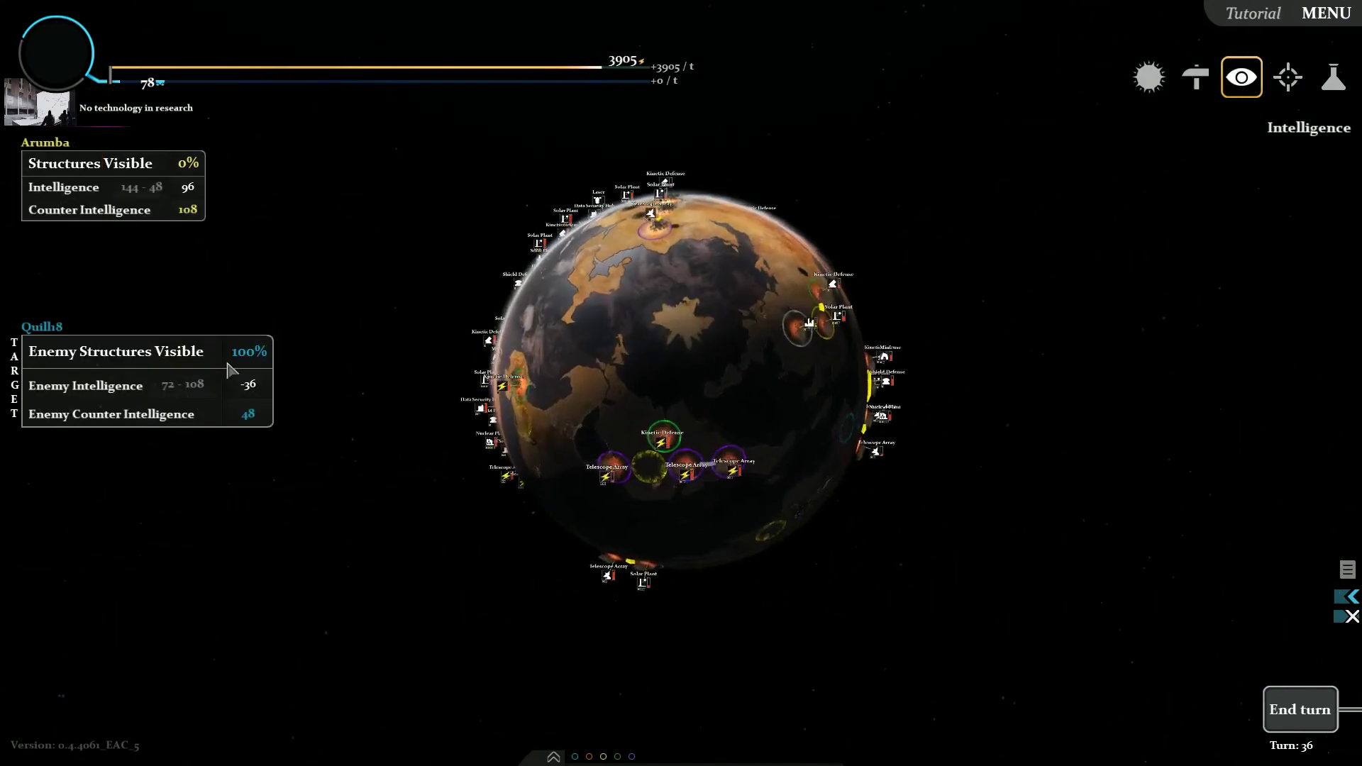
scroll(749, 336, "up", 5)
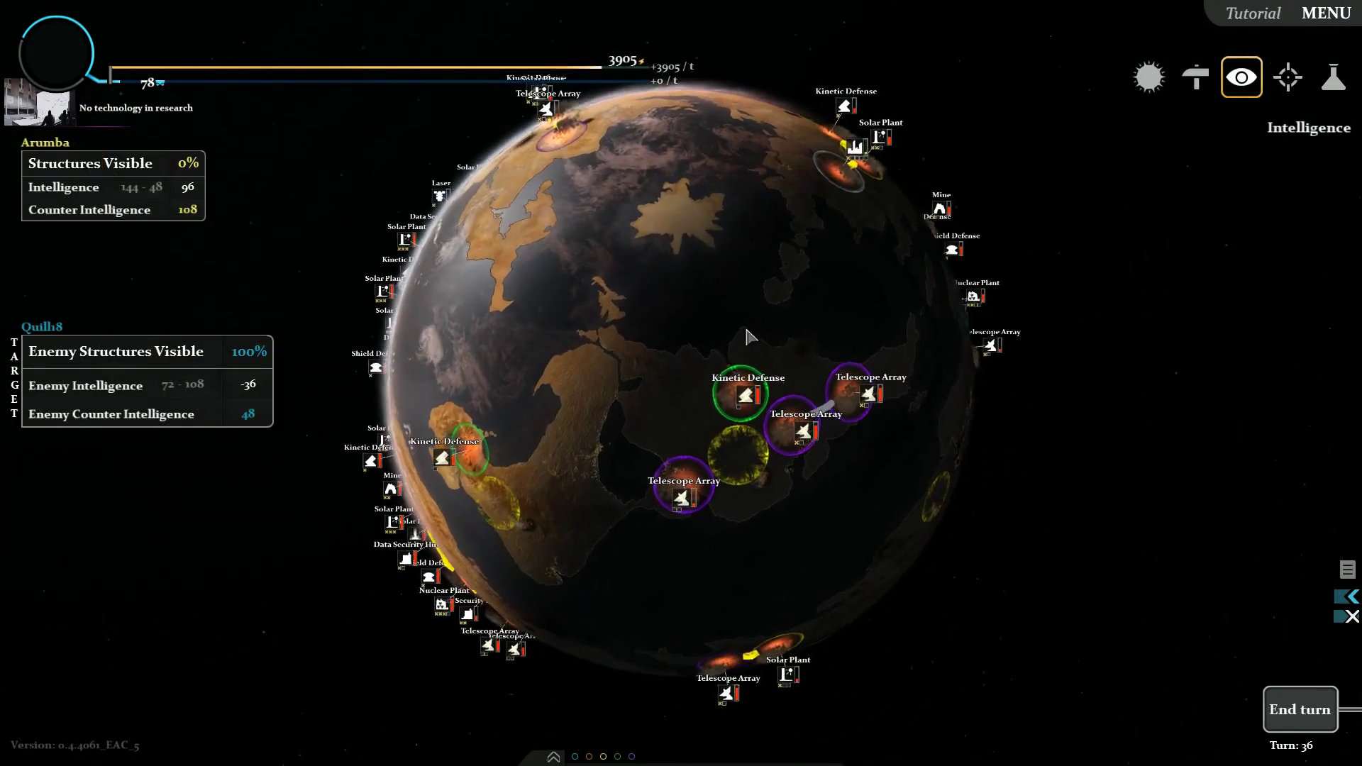
key("s")
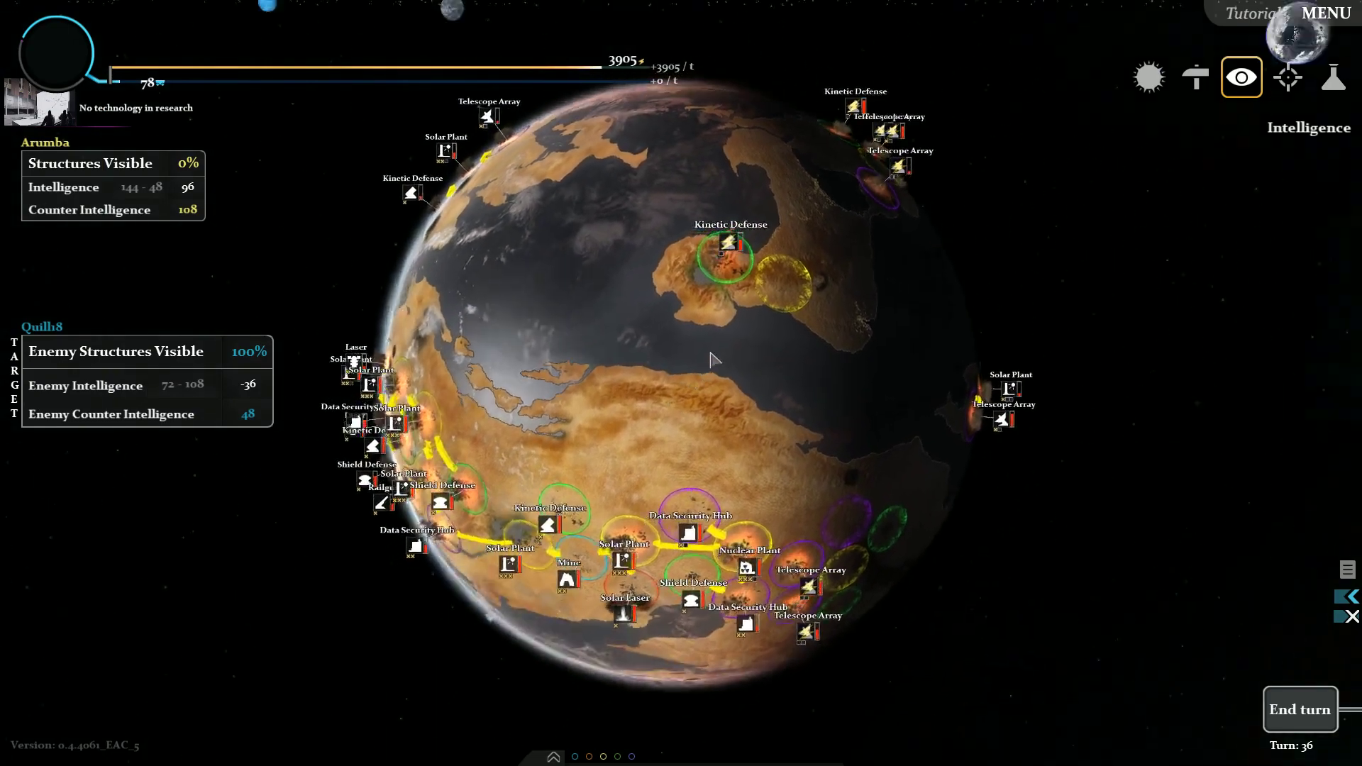
left_click_drag(718, 349, 719, 128)
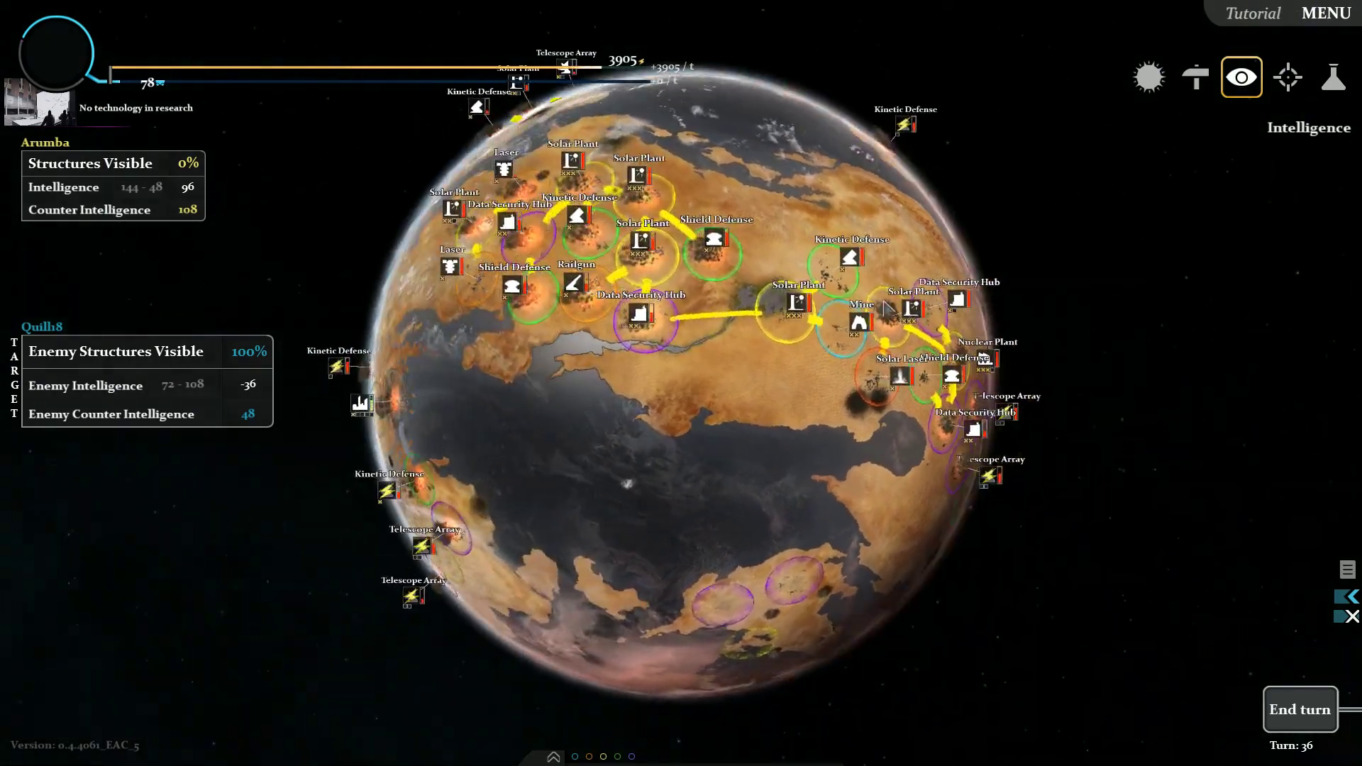
mouse_move(596, 352)
left_mouse_down()
mouse_move(710, 390)
mouse_move(660, 403)
mouse_move(603, 381)
mouse_move(471, 458)
mouse_move(548, 357)
mouse_move(659, 370)
left_mouse_up()
Step: Cycle to the next target and bring back the nine-laser Targeting list
key("Tab")
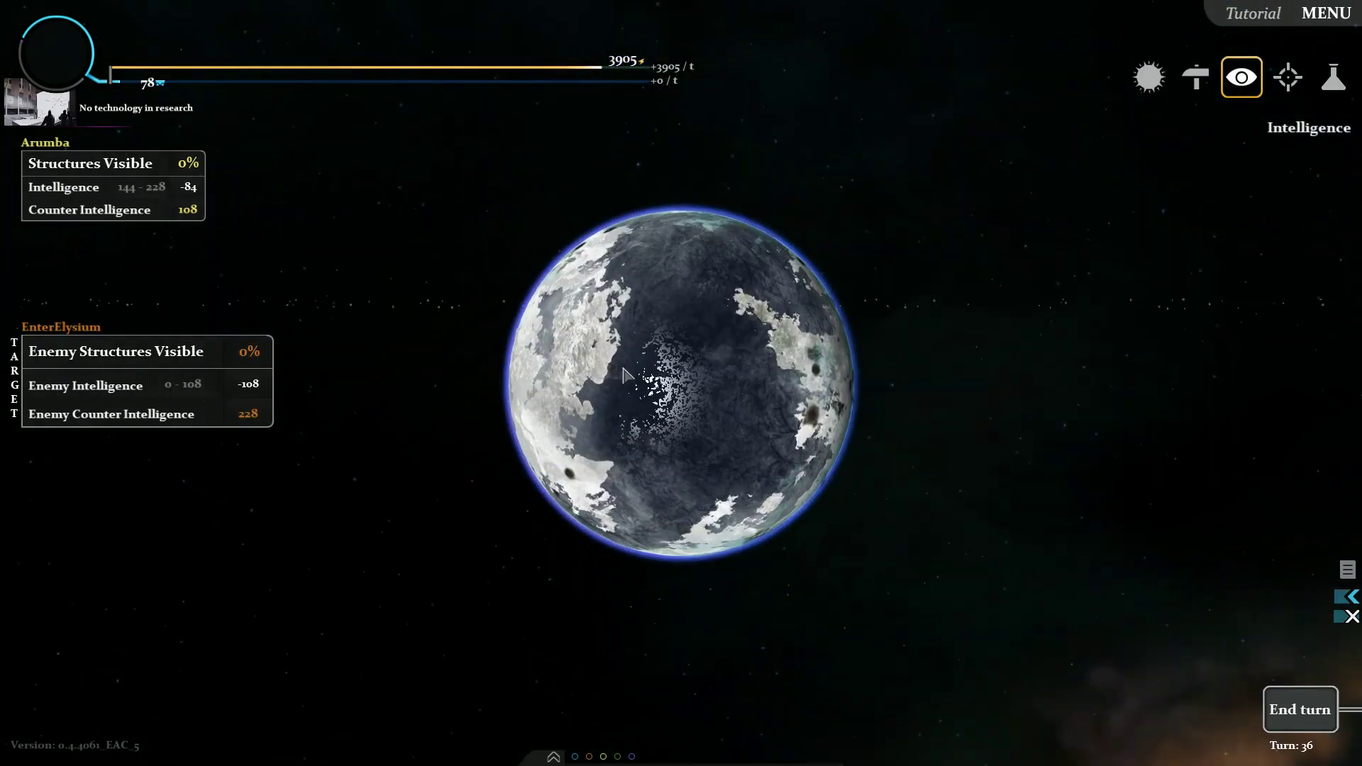
key("2")
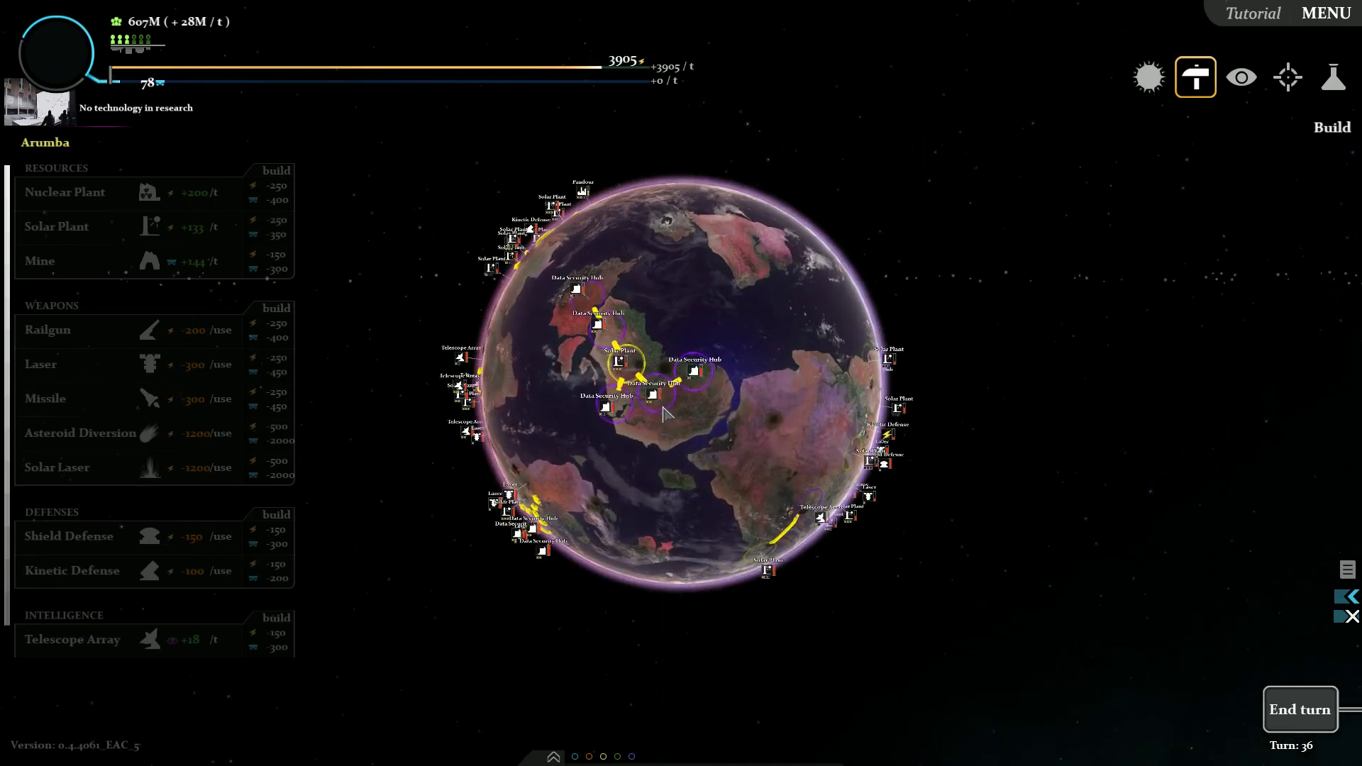
key("3")
key("4")
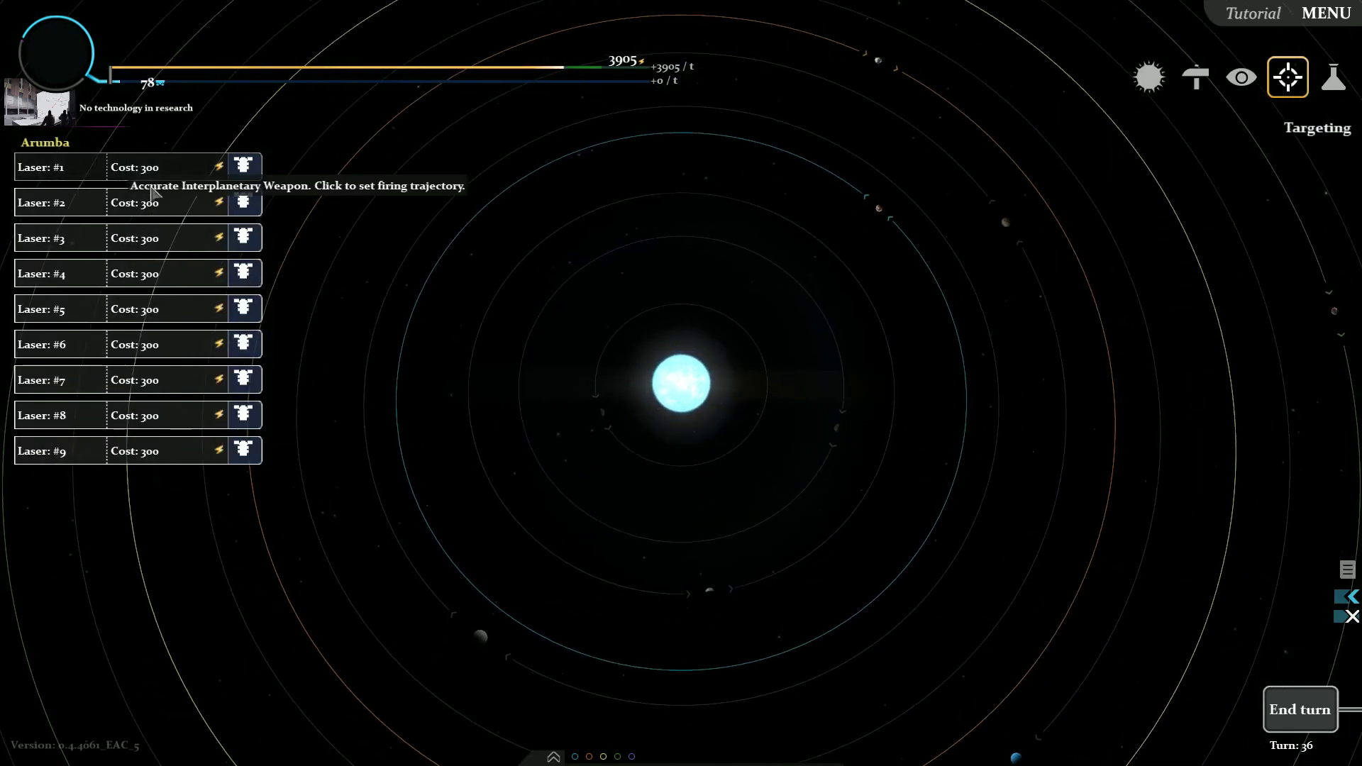
Step: Aim the first laser at a structure on Quilh8
left_click(243, 202)
left_click_drag(826, 351, 811, 362)
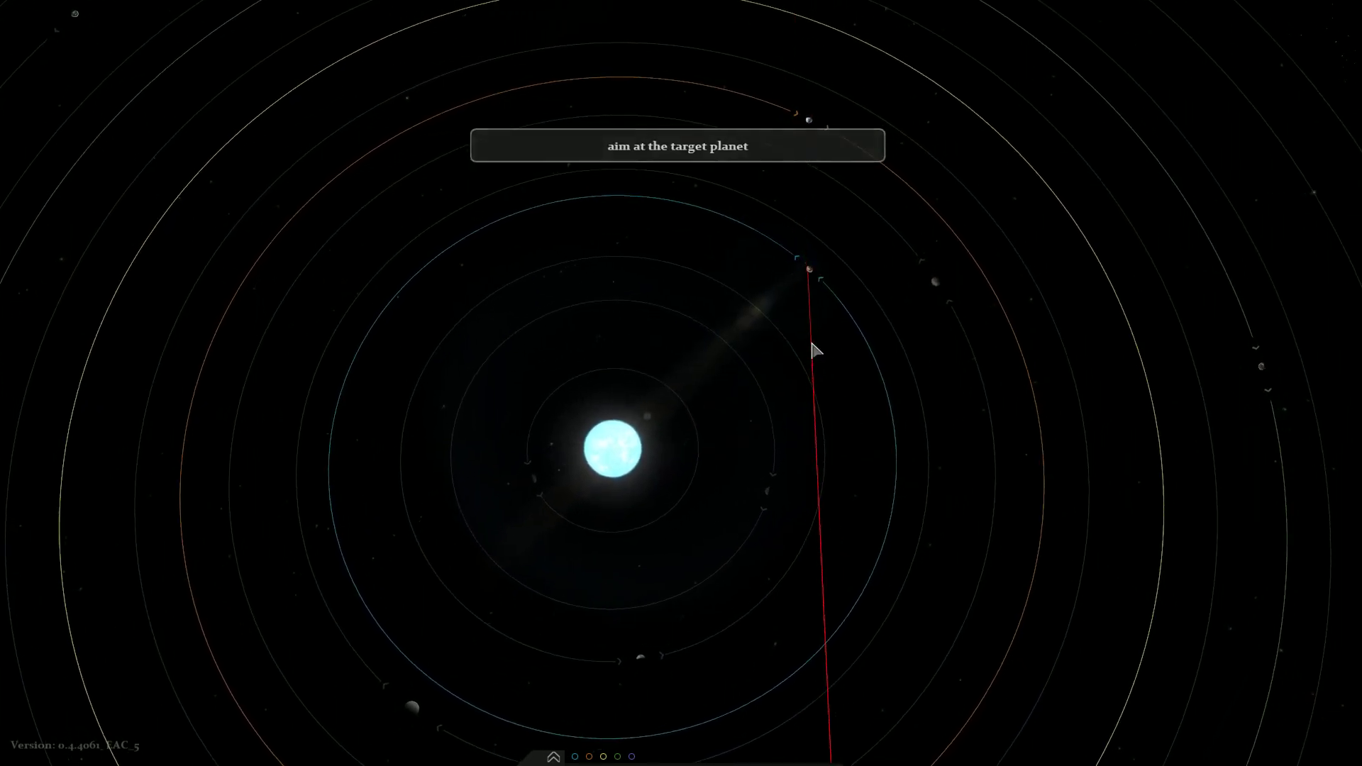
left_click(814, 350)
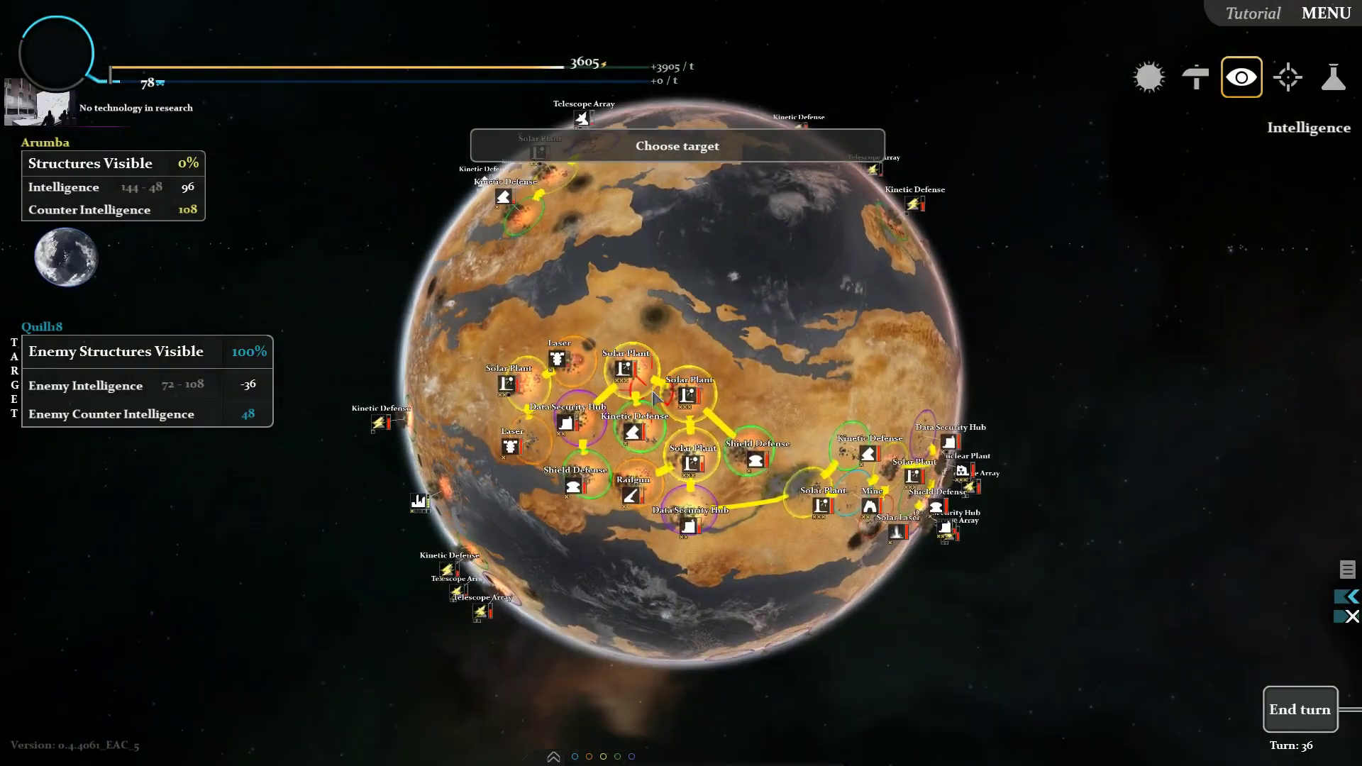
scroll(657, 397, "up", 3)
mouse_move(656, 397)
left_mouse_down()
mouse_move(640, 273)
mouse_move(615, 322)
mouse_move(584, 330)
left_mouse_up()
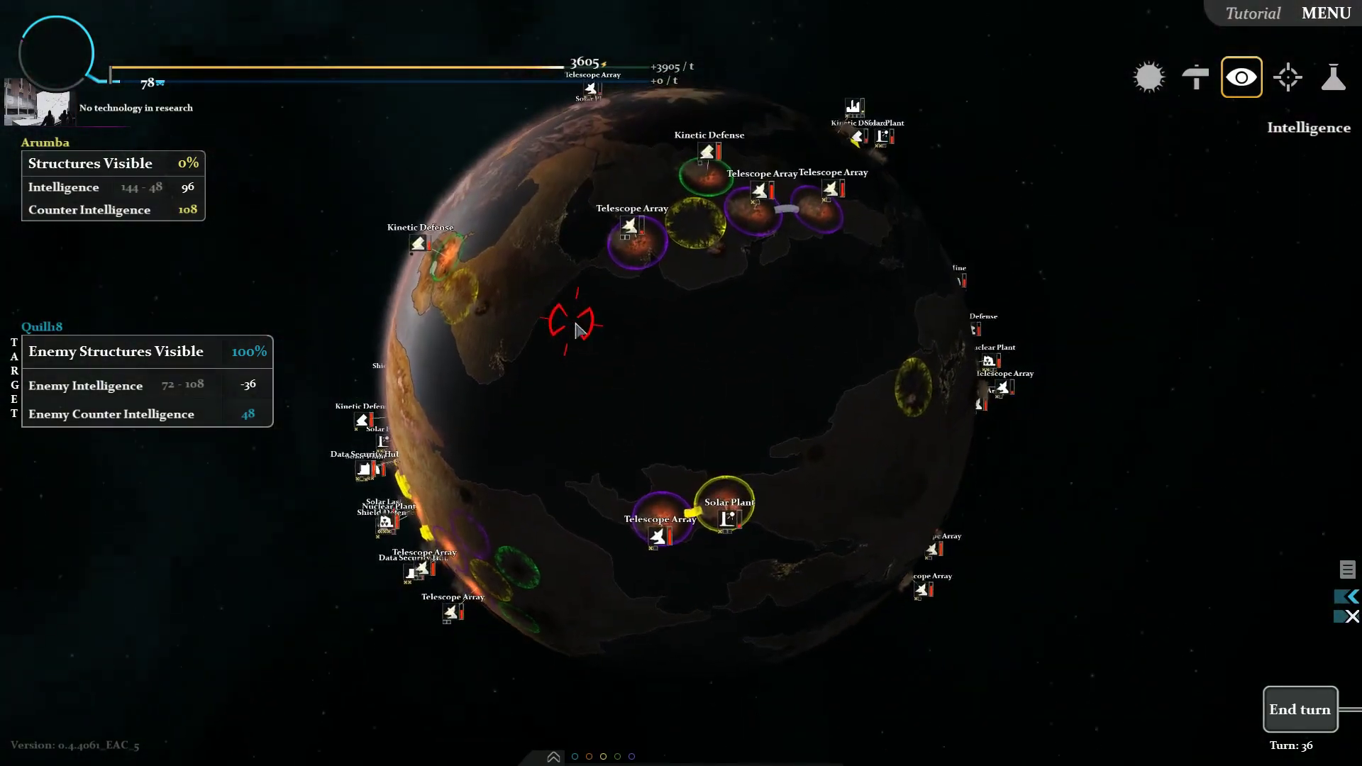
mouse_move(584, 330)
left_mouse_down()
mouse_move(612, 370)
mouse_move(677, 257)
mouse_move(615, 332)
left_mouse_up()
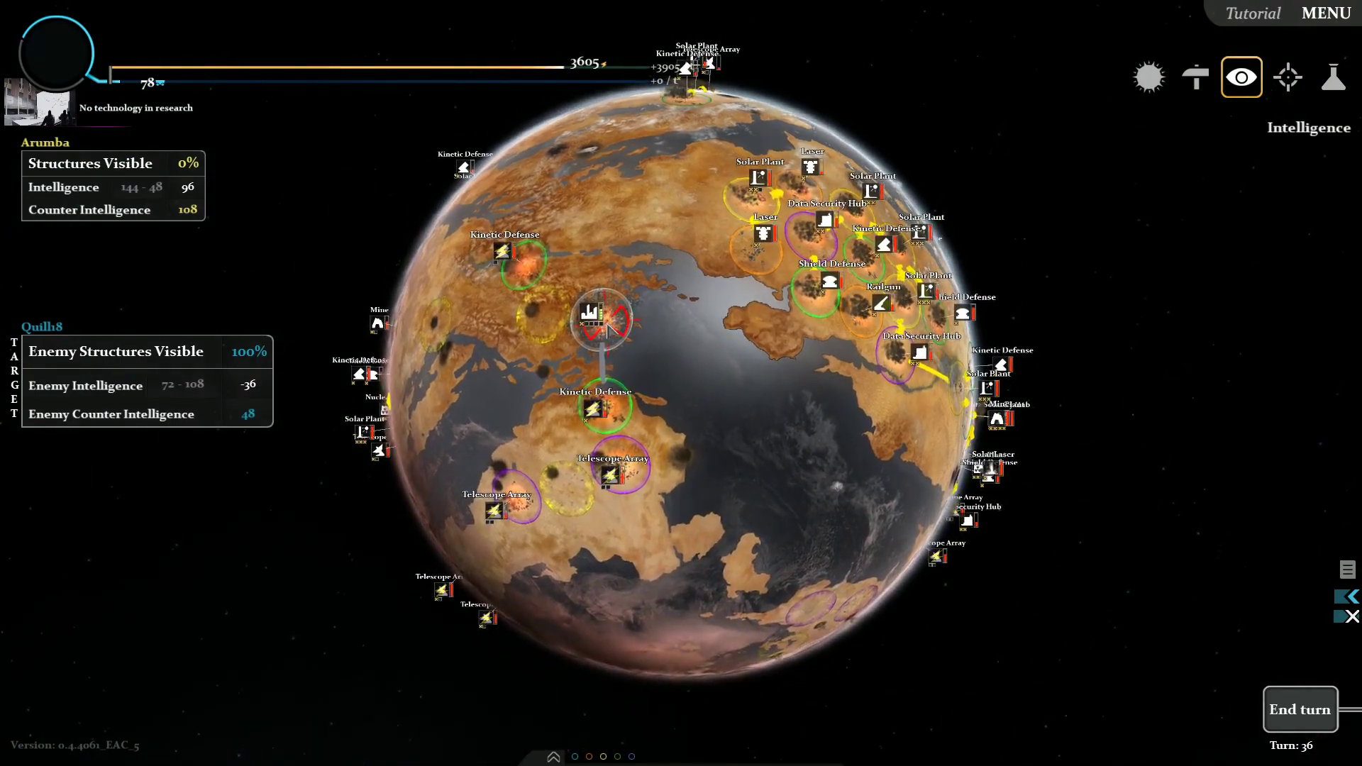
left_click(602, 318)
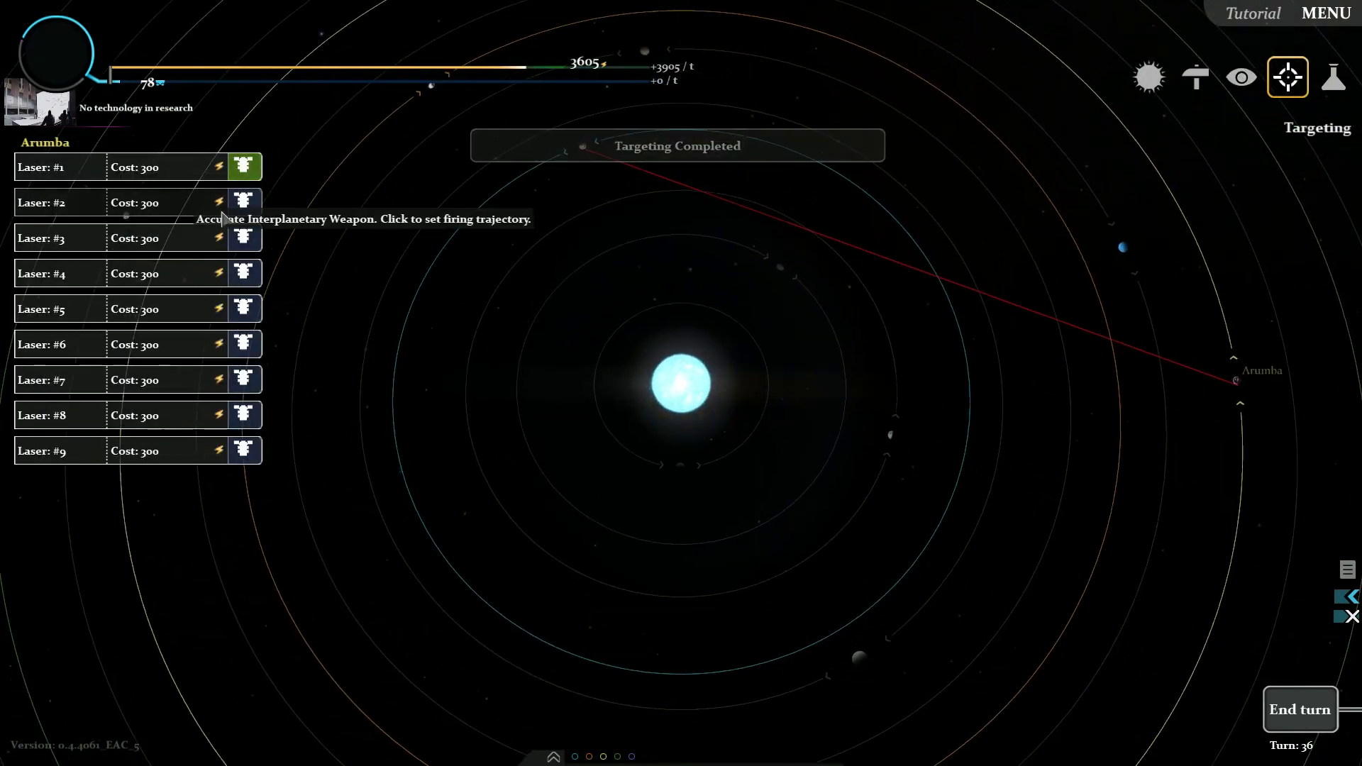
Step: Target Quilh8 structures with the next three lasers
left_click(244, 229)
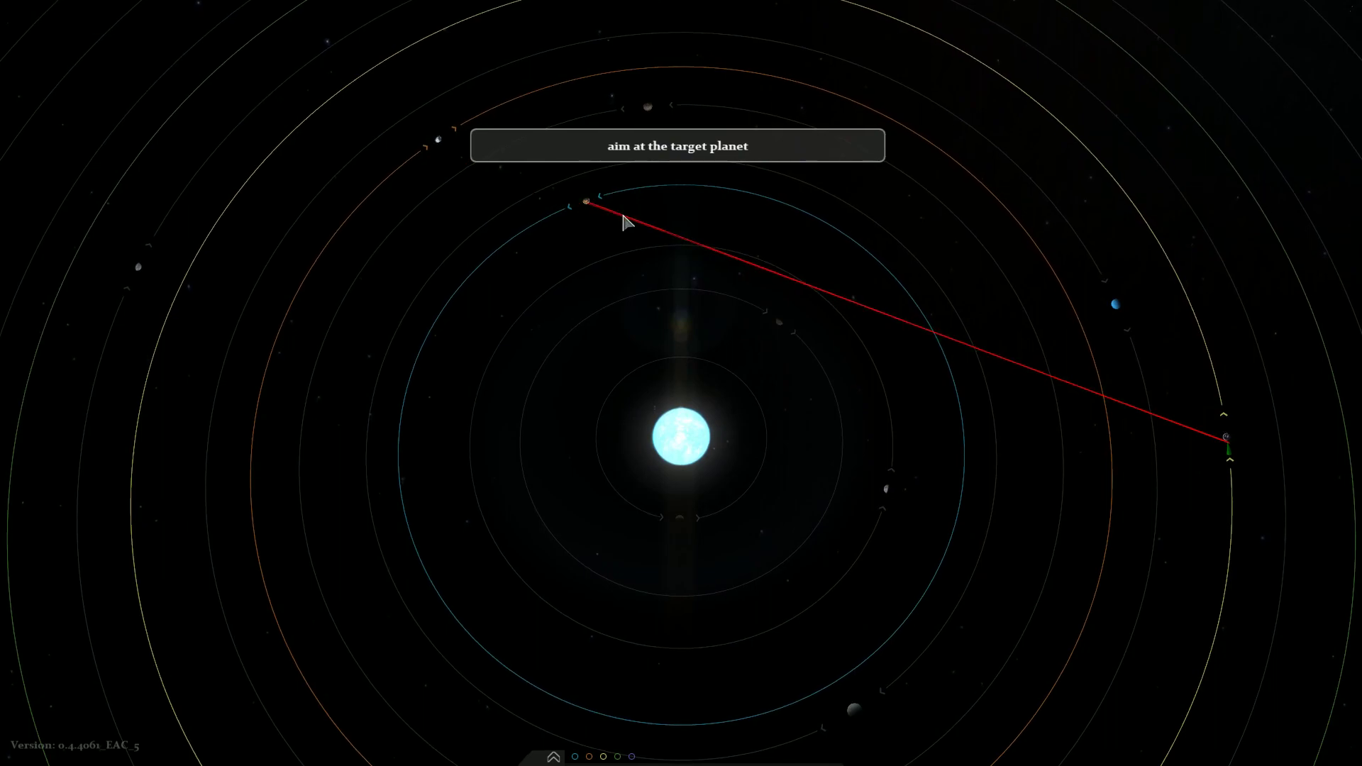
left_click(587, 202)
scroll(699, 384, "up", 8)
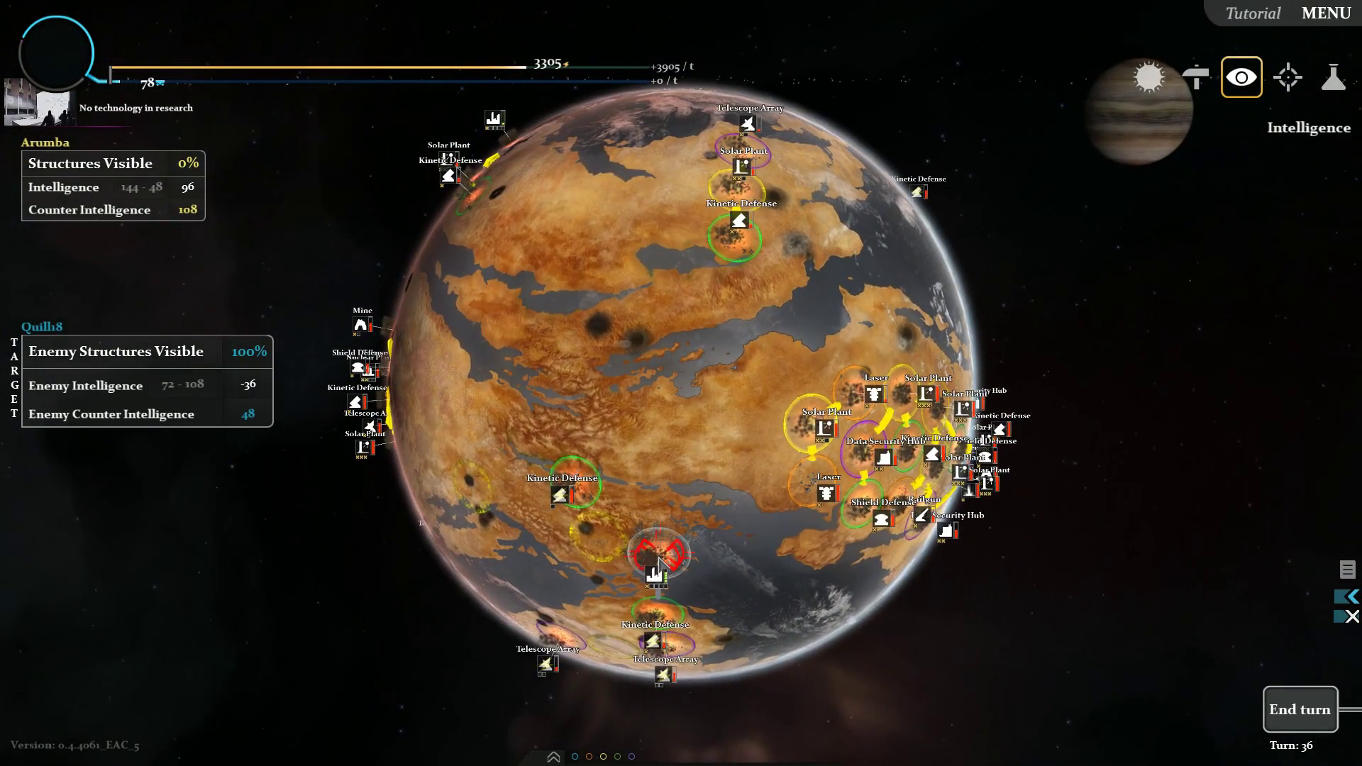
left_click(661, 561)
left_click(235, 226)
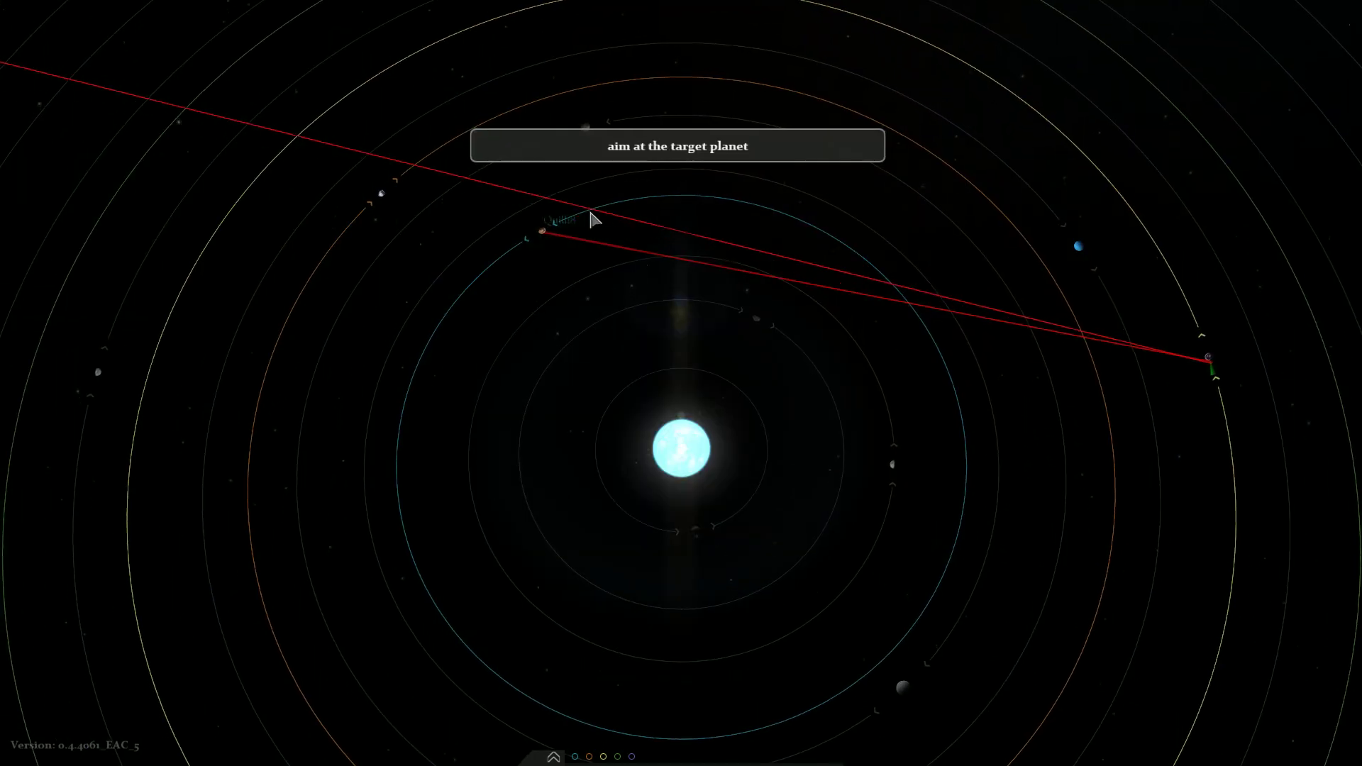
left_click(545, 232)
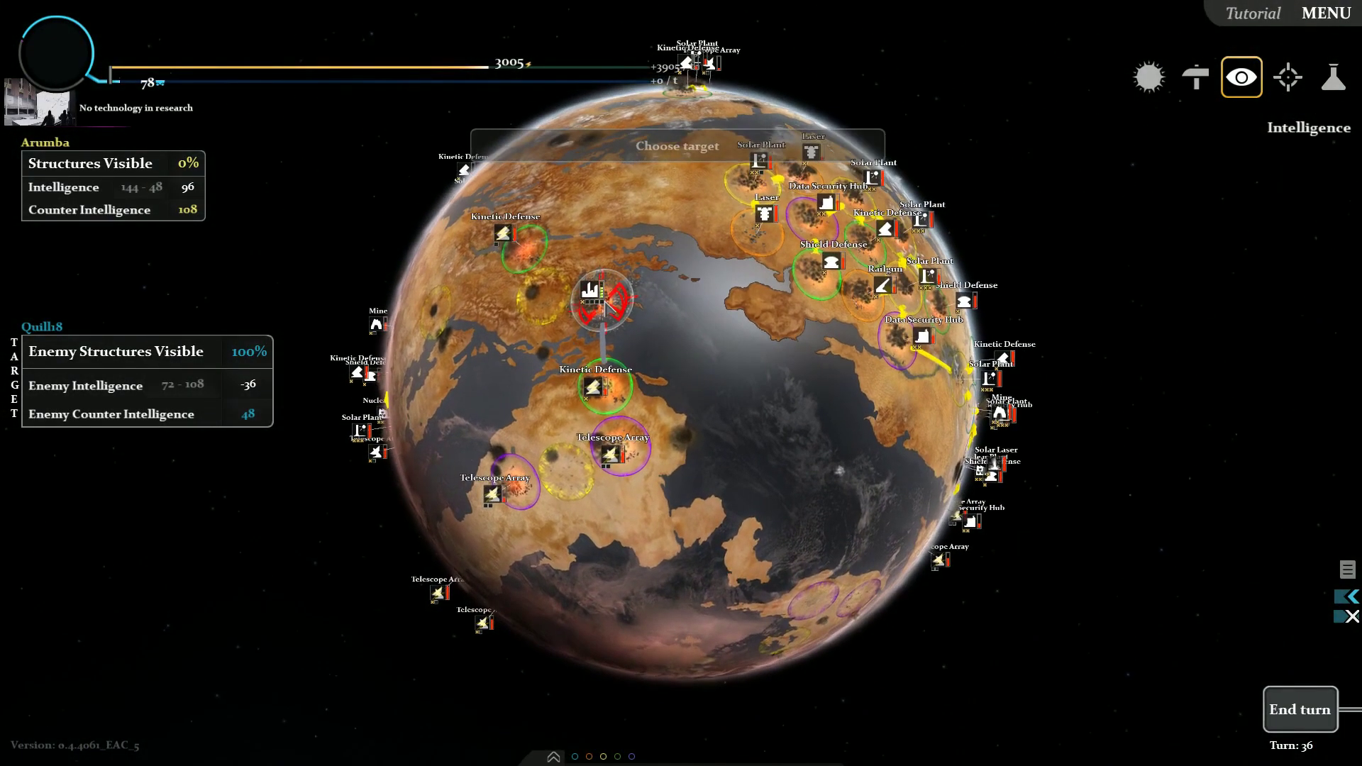
left_click(603, 299)
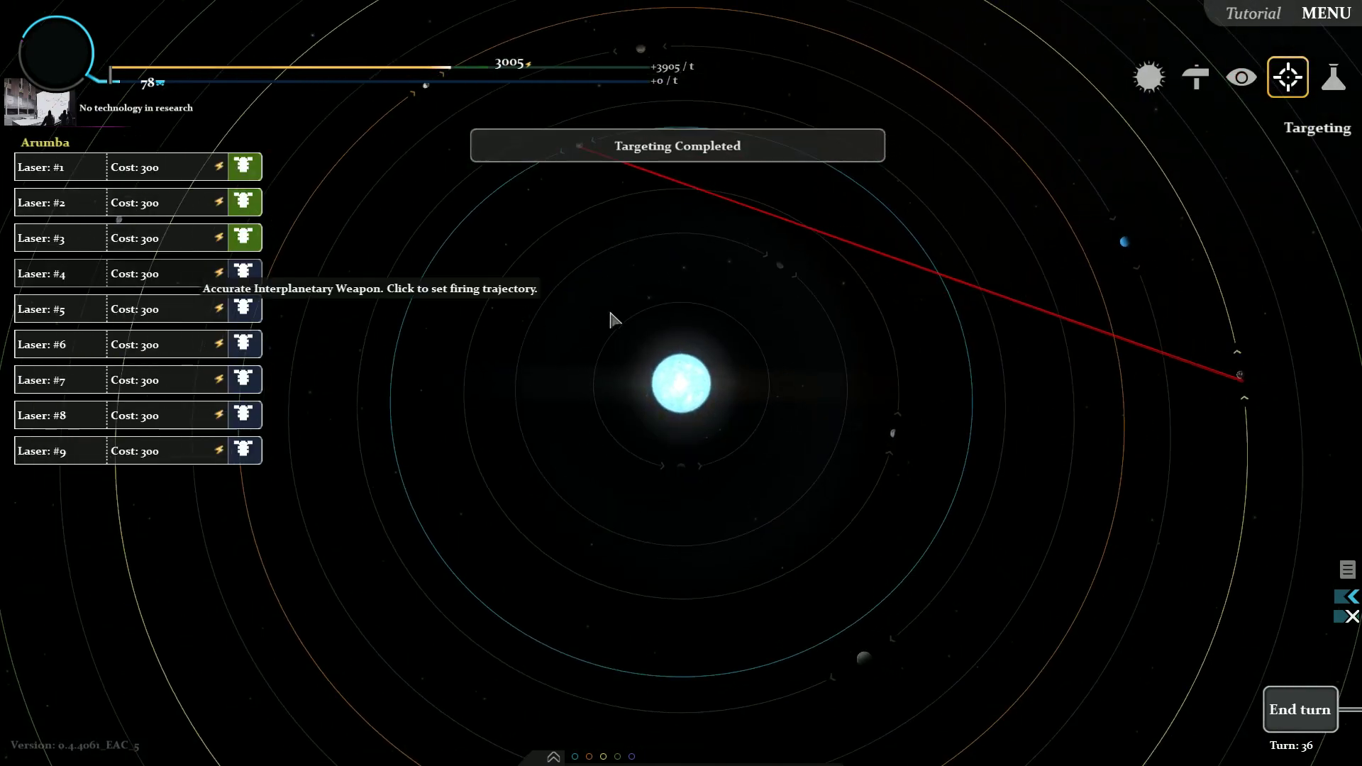
left_click(656, 276)
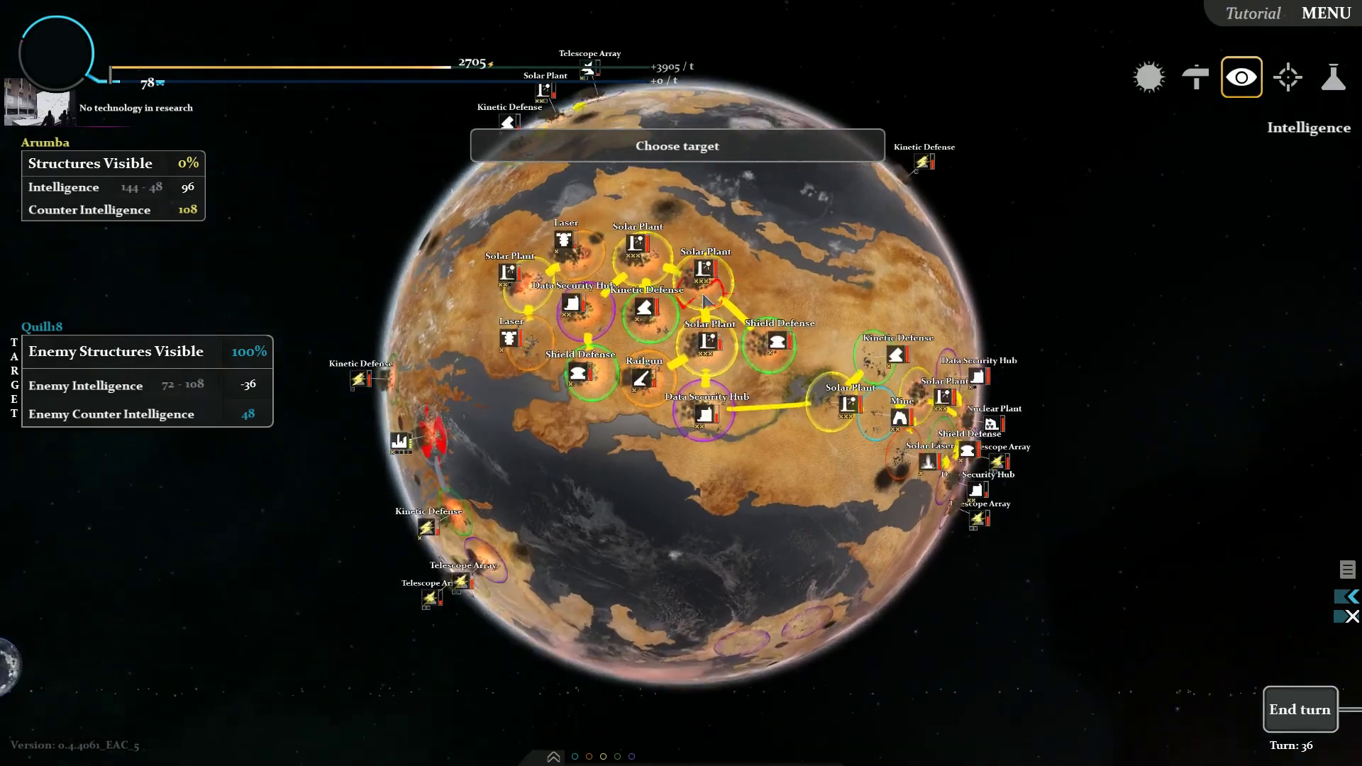
left_click(708, 304)
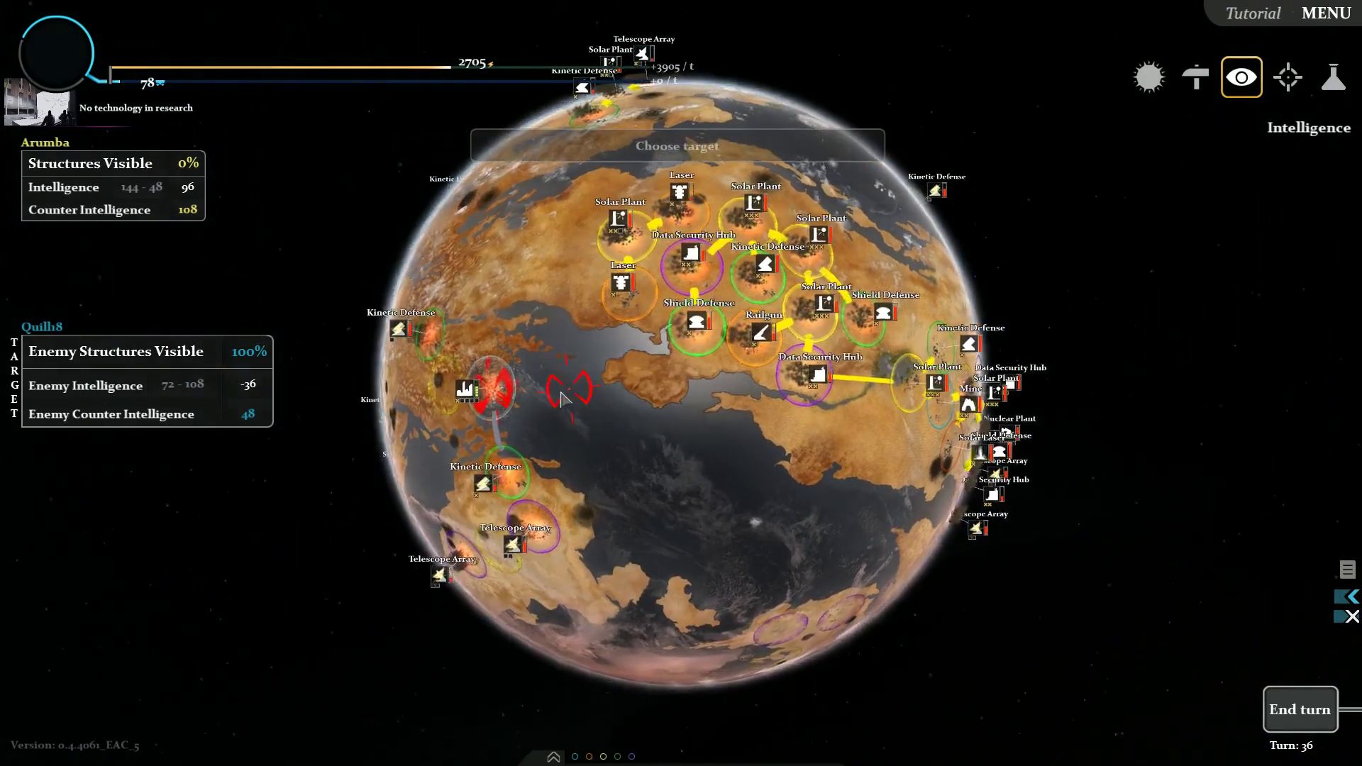
left_click(550, 394)
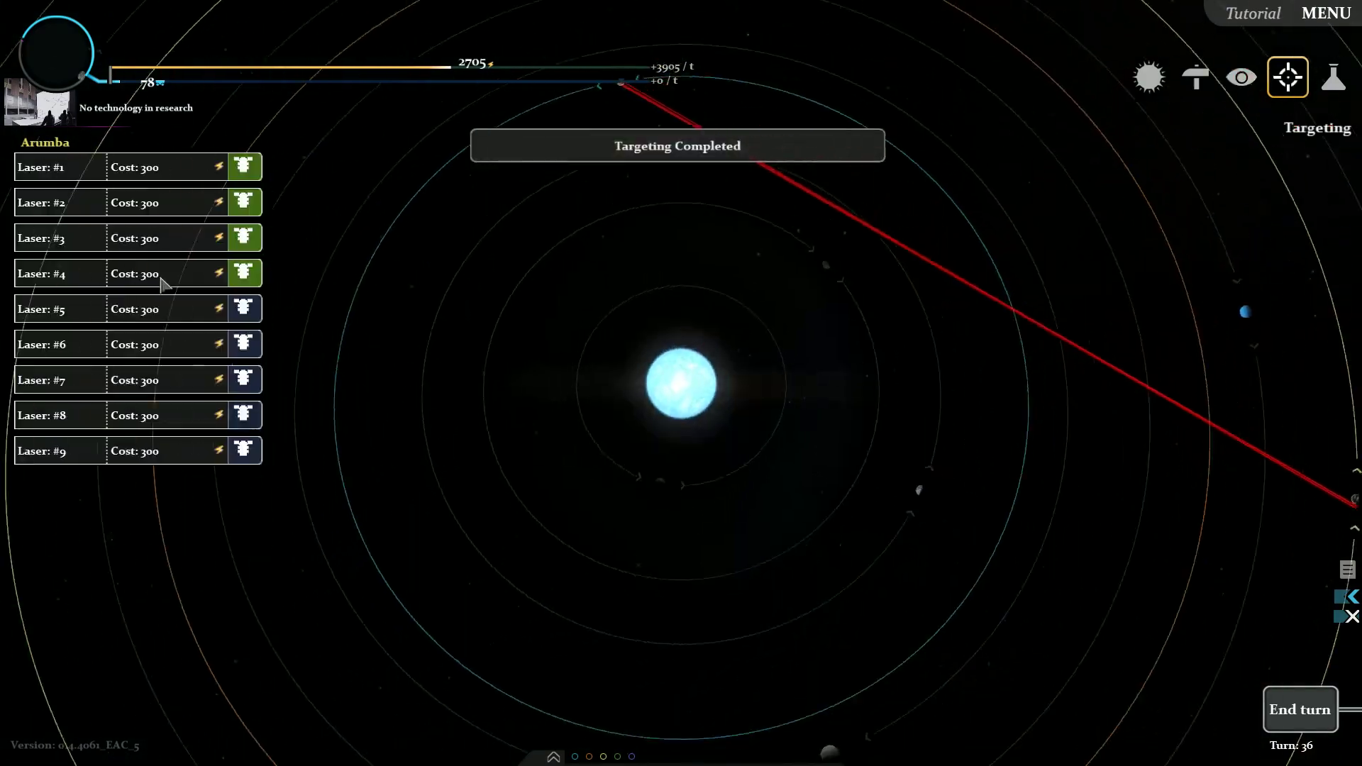
Step: Rotate Quilh8 to its northern cluster and target the Solar Laser with another laser
left_click(229, 340)
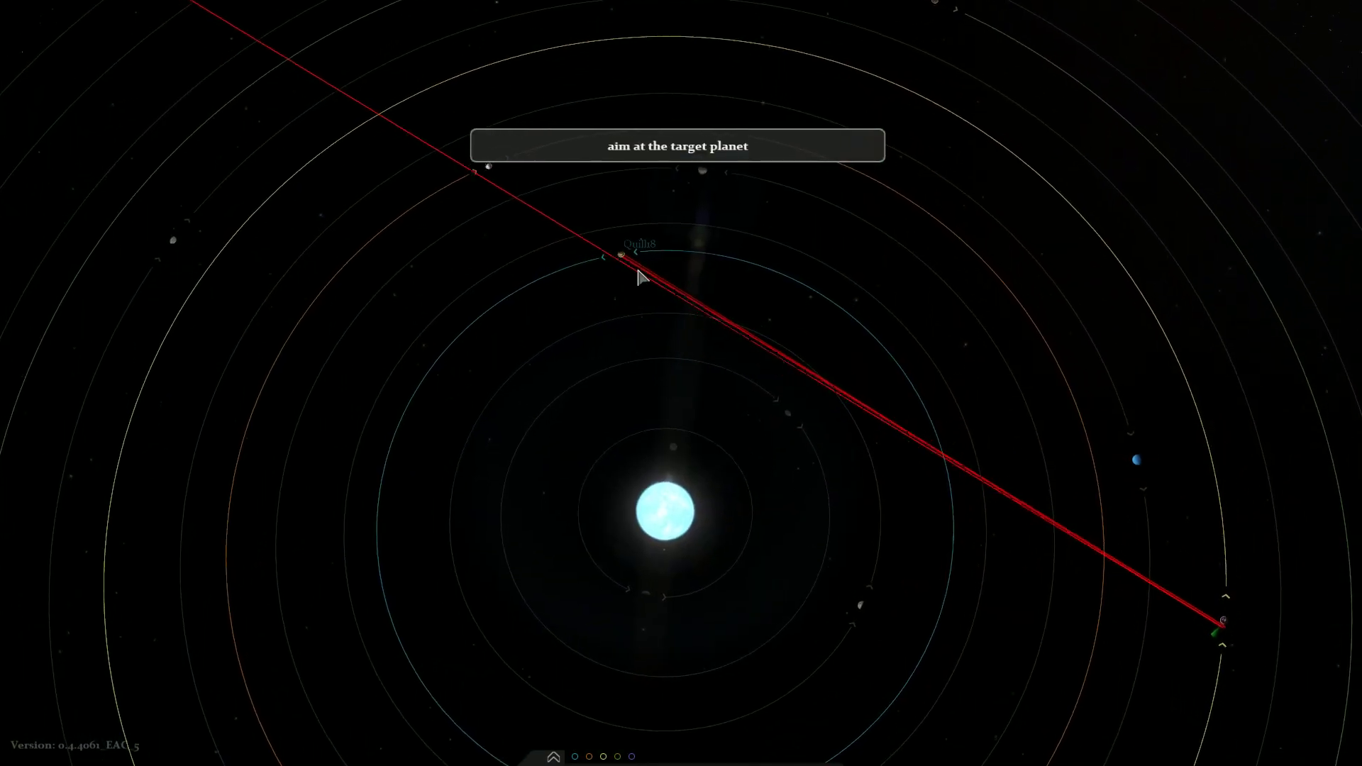
left_click(642, 272)
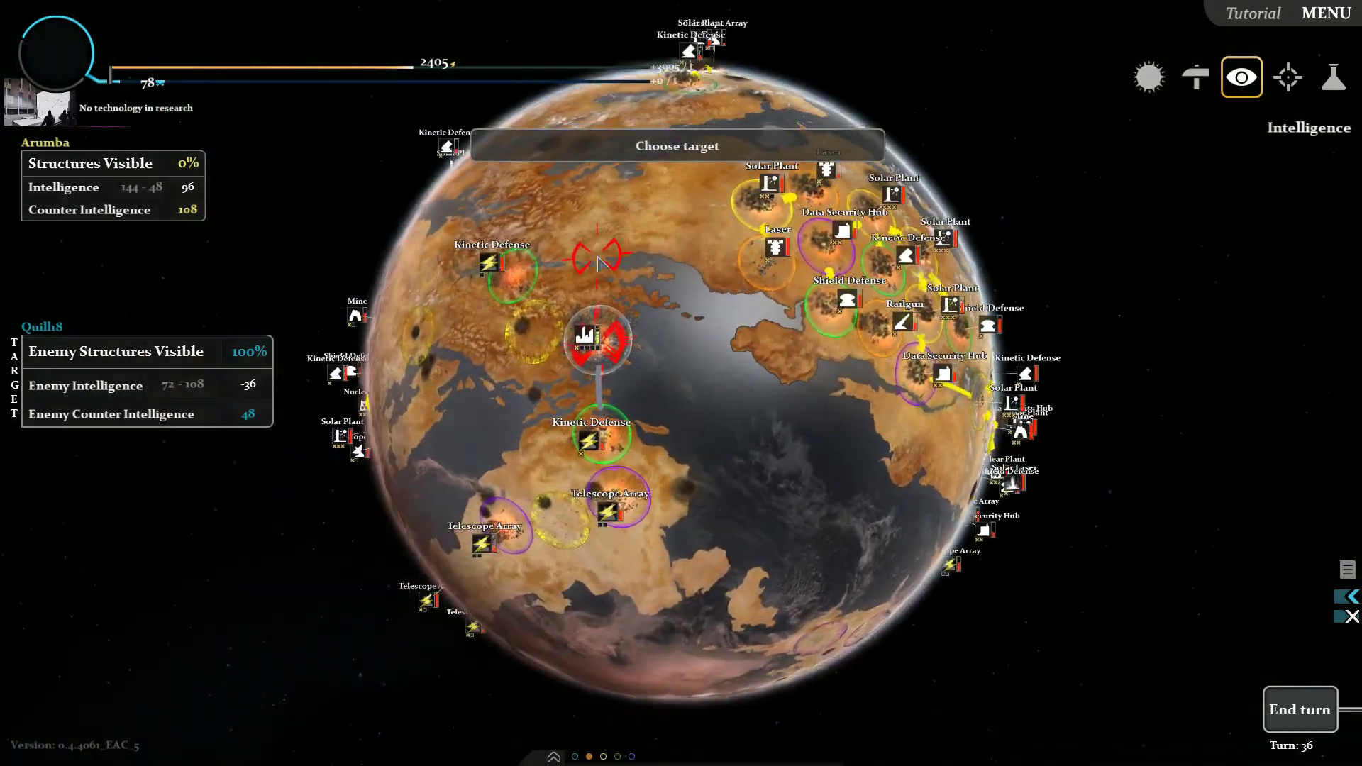
left_click_drag(599, 265, 689, 279)
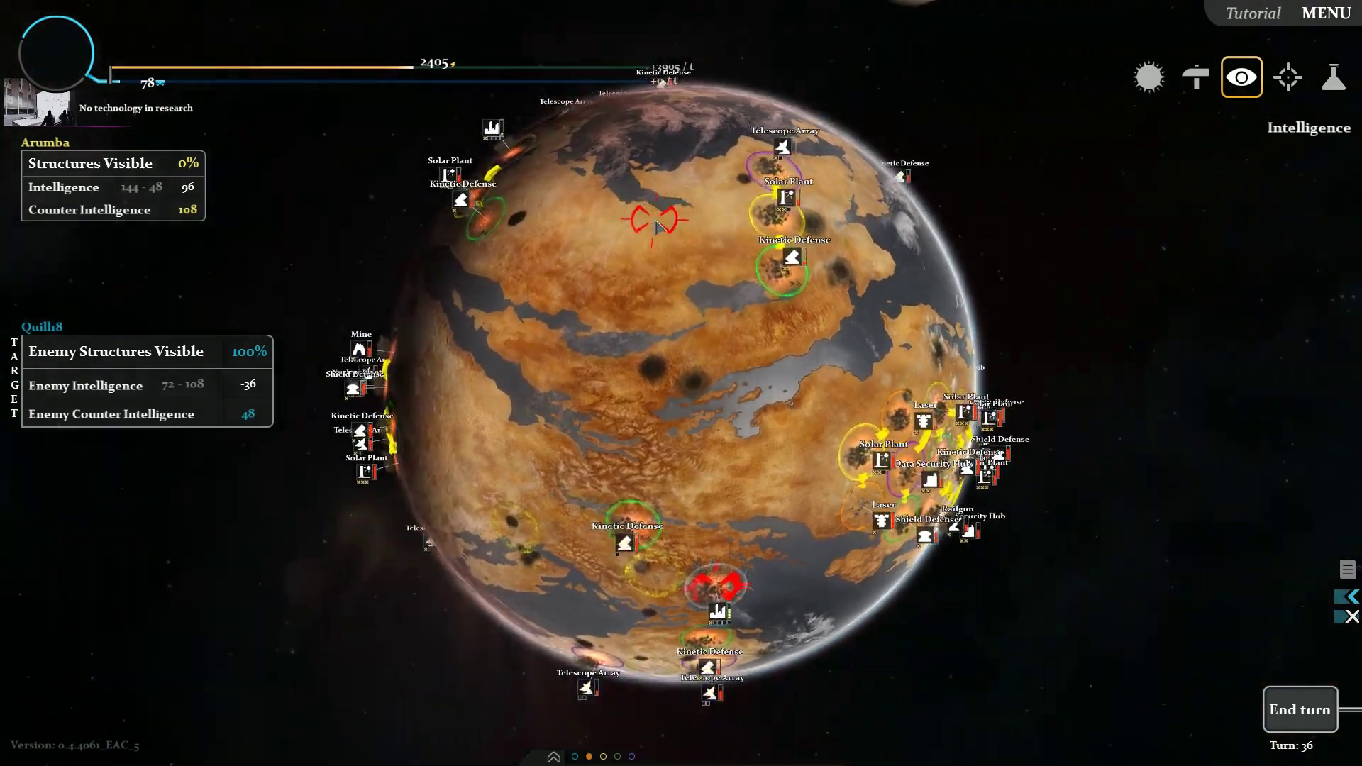
left_click_drag(657, 221, 572, 247)
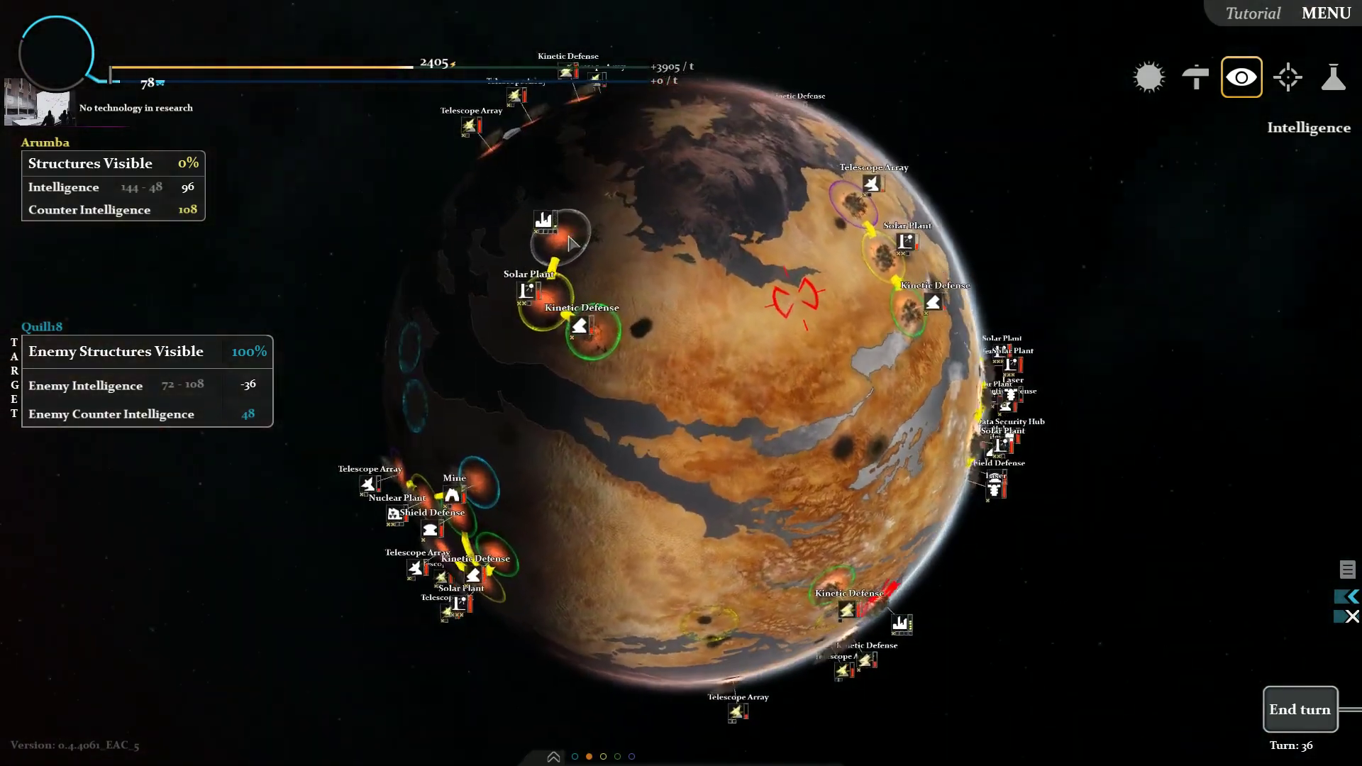
mouse_move(633, 309)
left_mouse_down()
mouse_move(768, 330)
mouse_move(726, 364)
mouse_move(636, 385)
left_mouse_up()
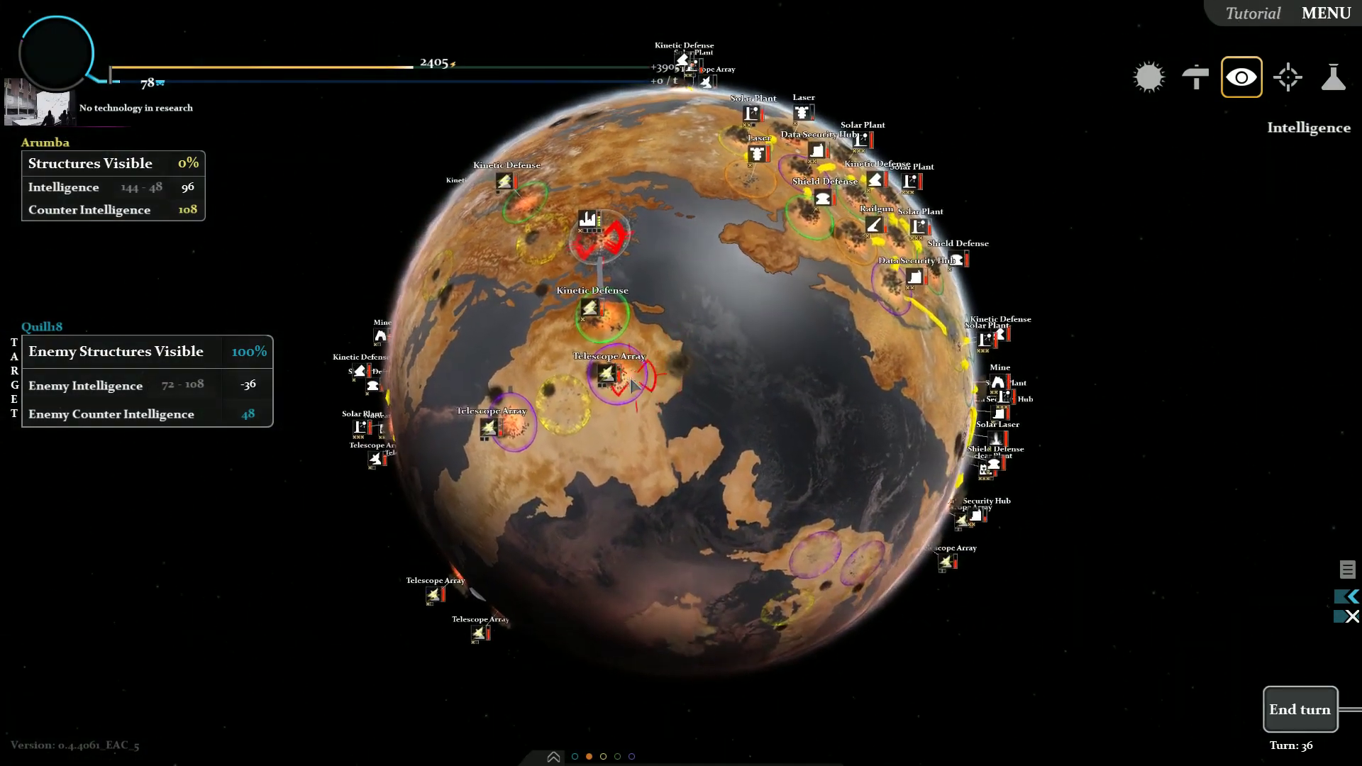
mouse_move(541, 431)
left_mouse_down()
mouse_move(615, 373)
mouse_move(688, 371)
mouse_move(646, 335)
left_mouse_up()
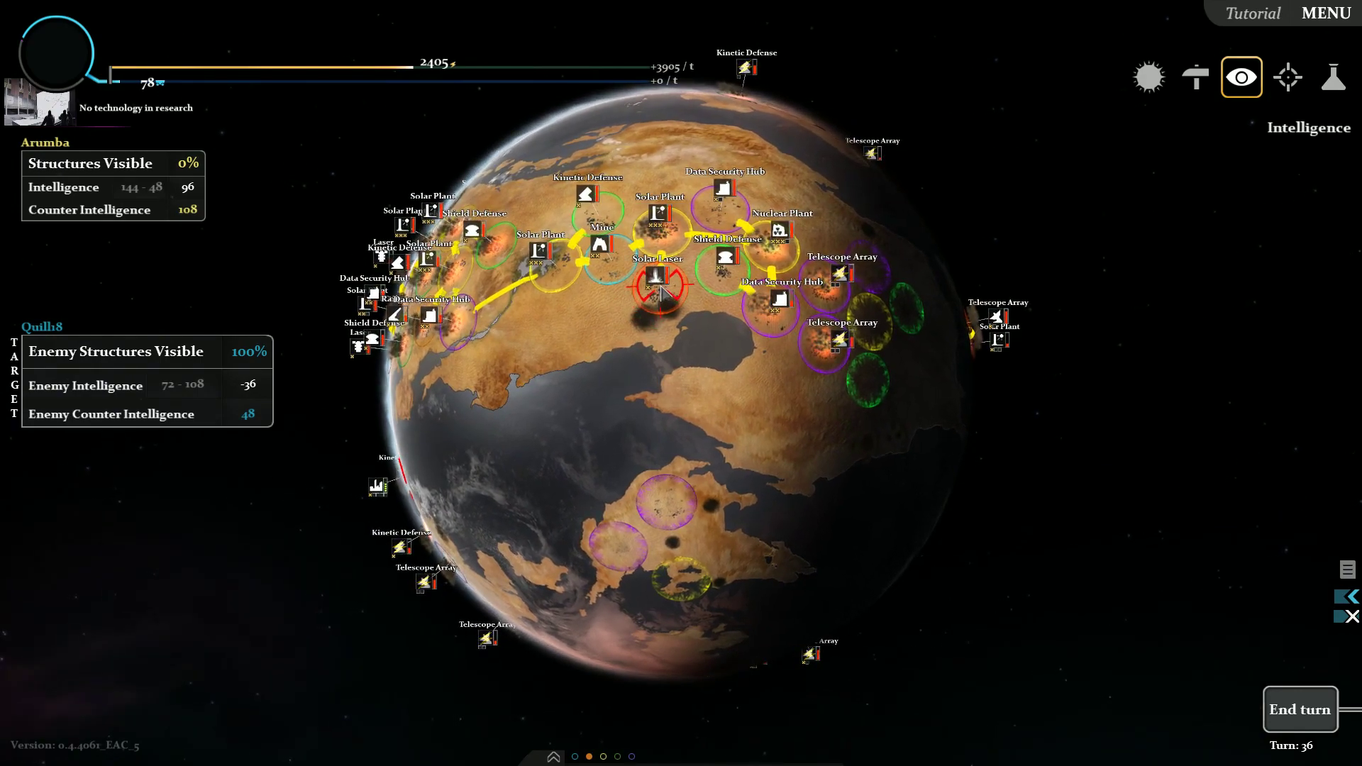
left_click(661, 288)
Step: Aim the next laser at a structure on Quilh8
left_click(404, 339)
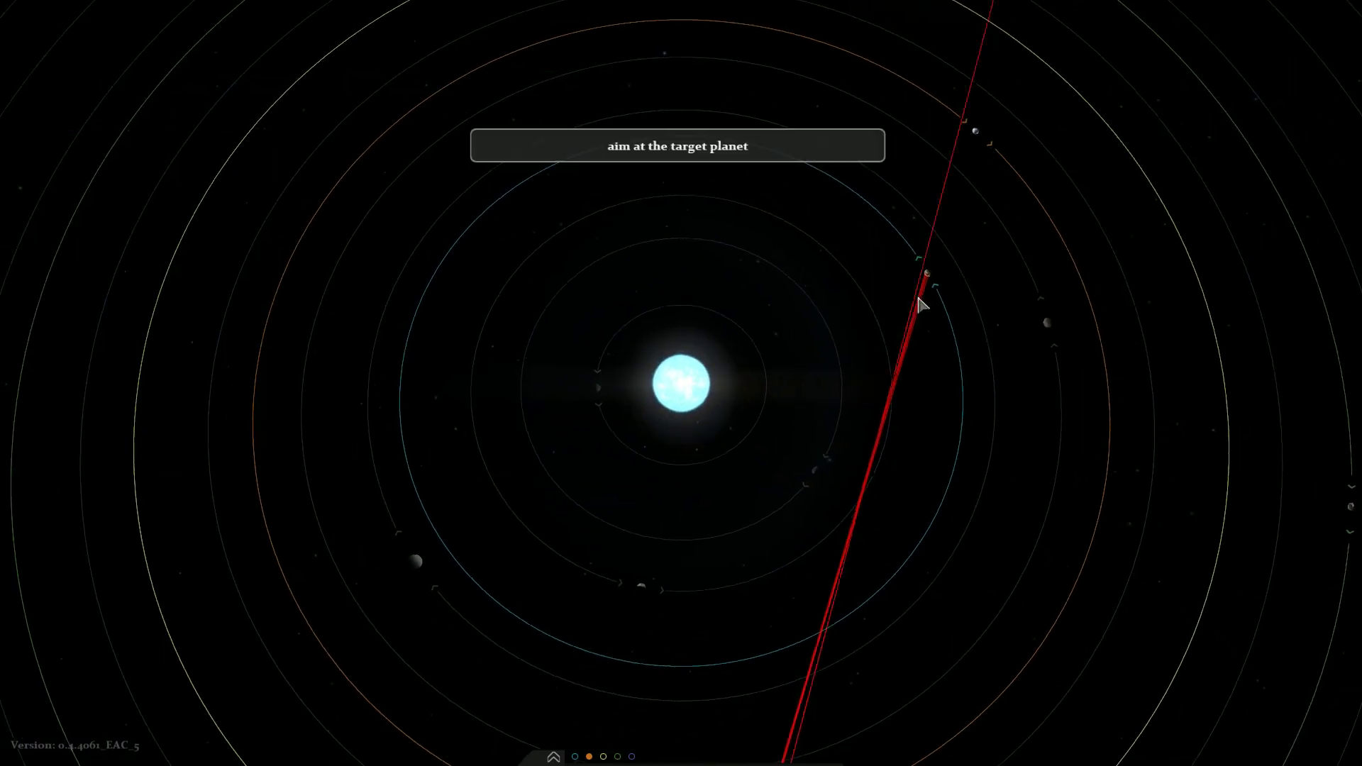
left_click(923, 298)
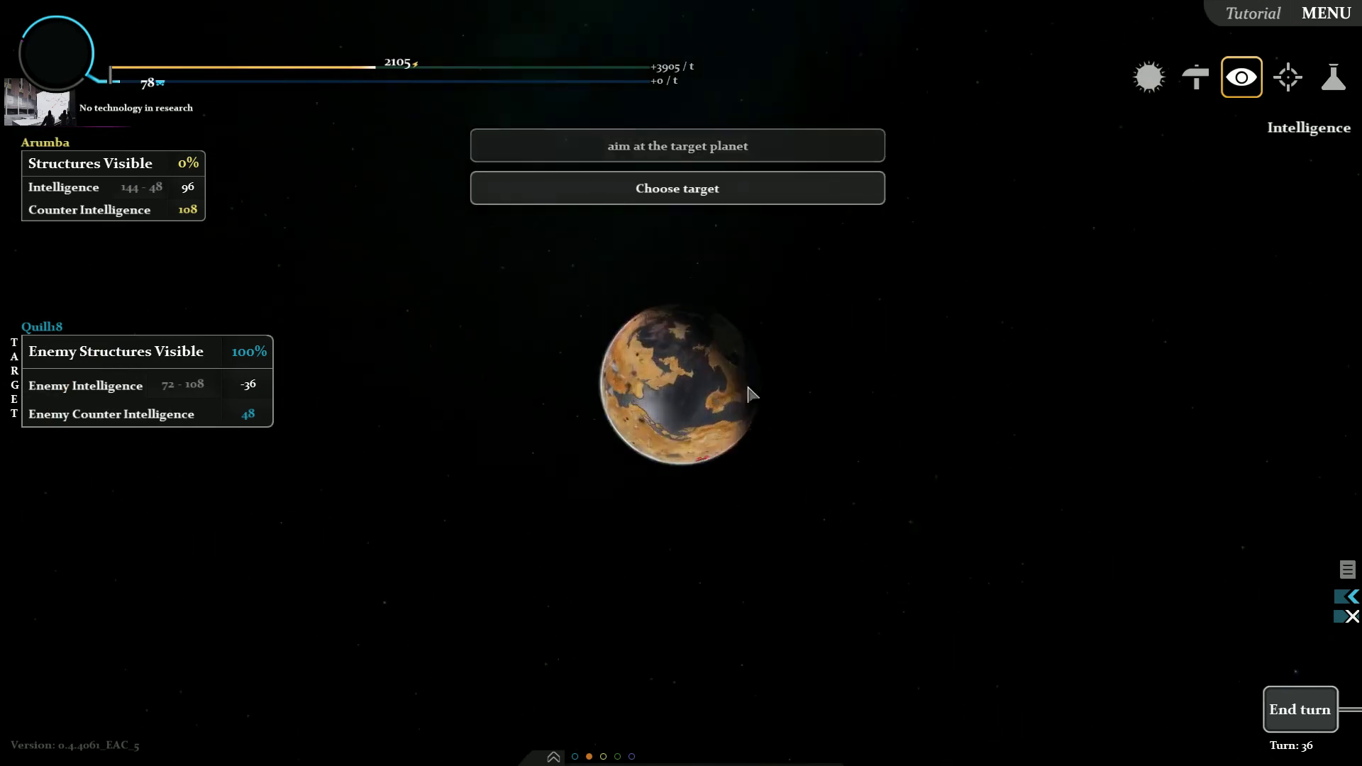
left_click(745, 394)
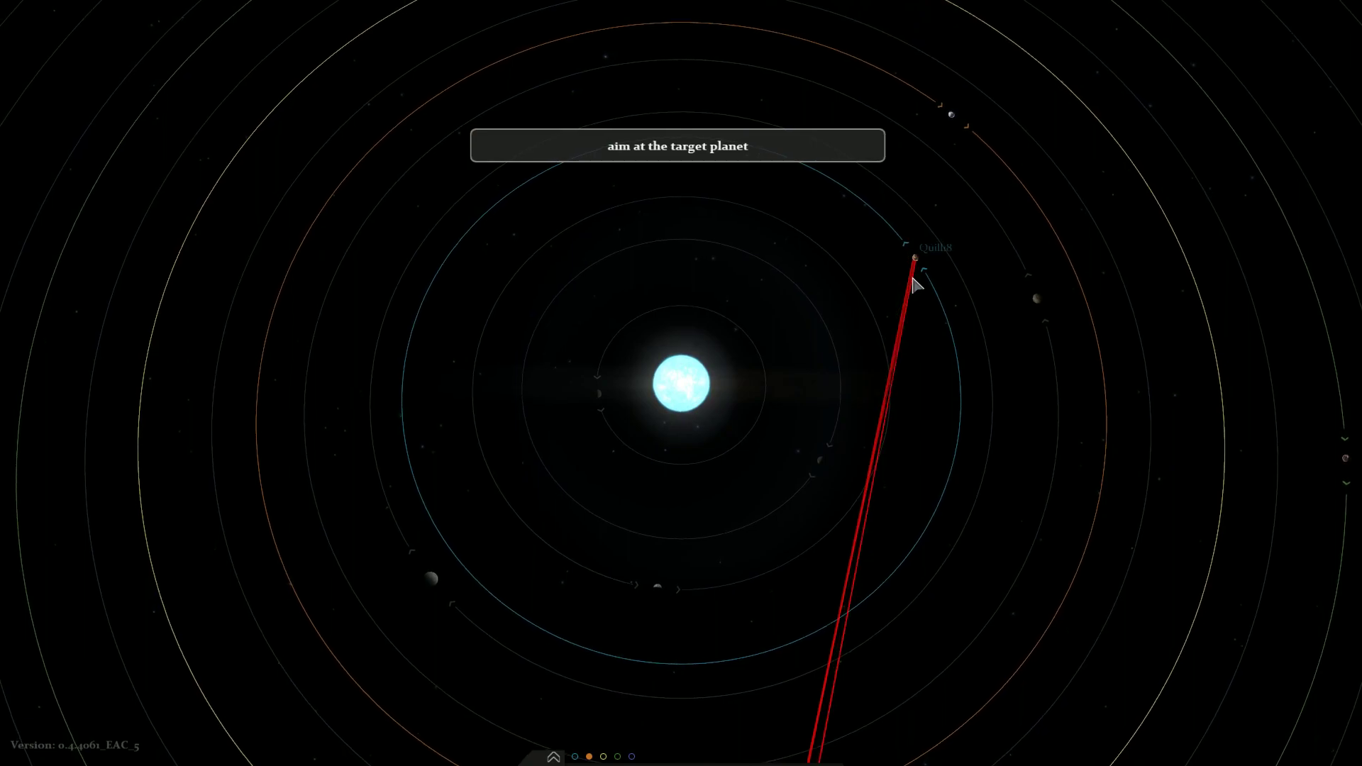
left_click(916, 279)
left_click(673, 375)
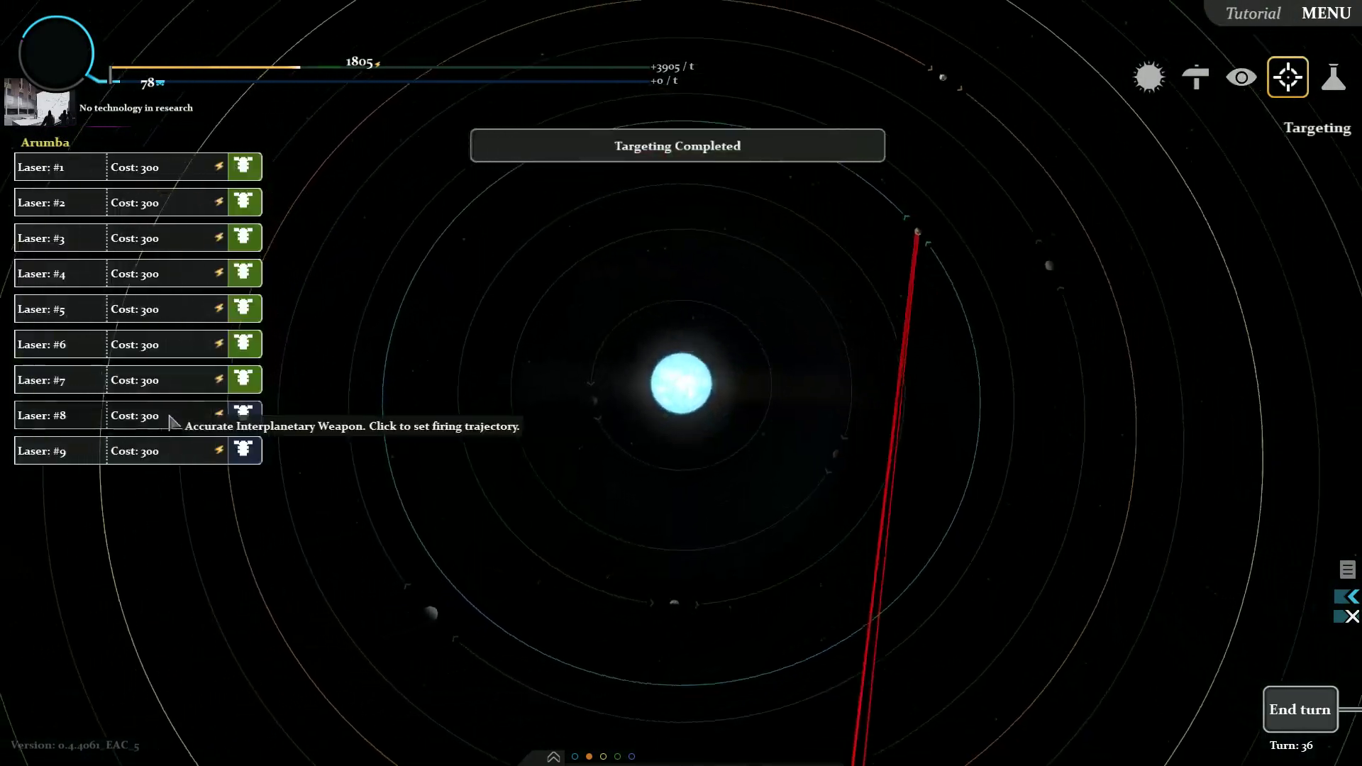
Step: Target Quilh8's Solar Laser with the final two lasers
left_click(243, 415)
left_click(897, 298)
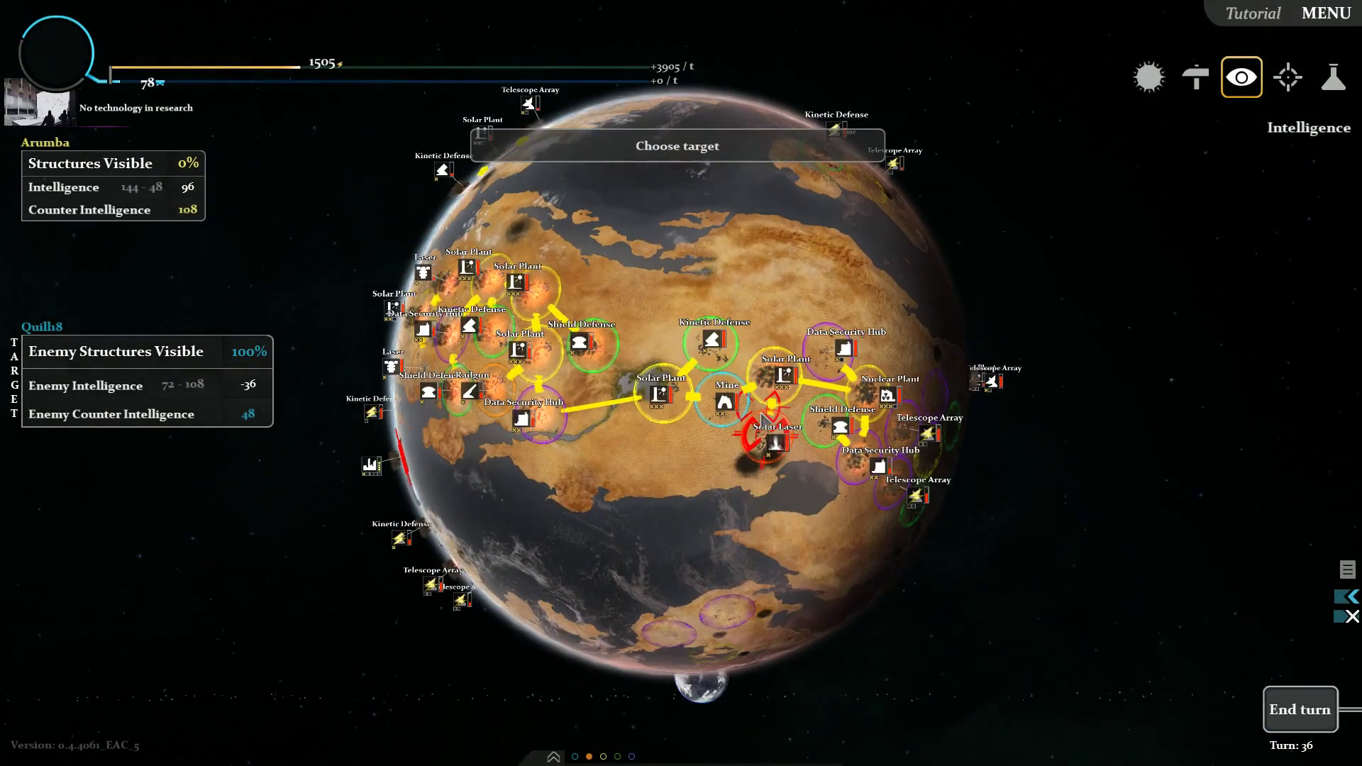
left_click(763, 412)
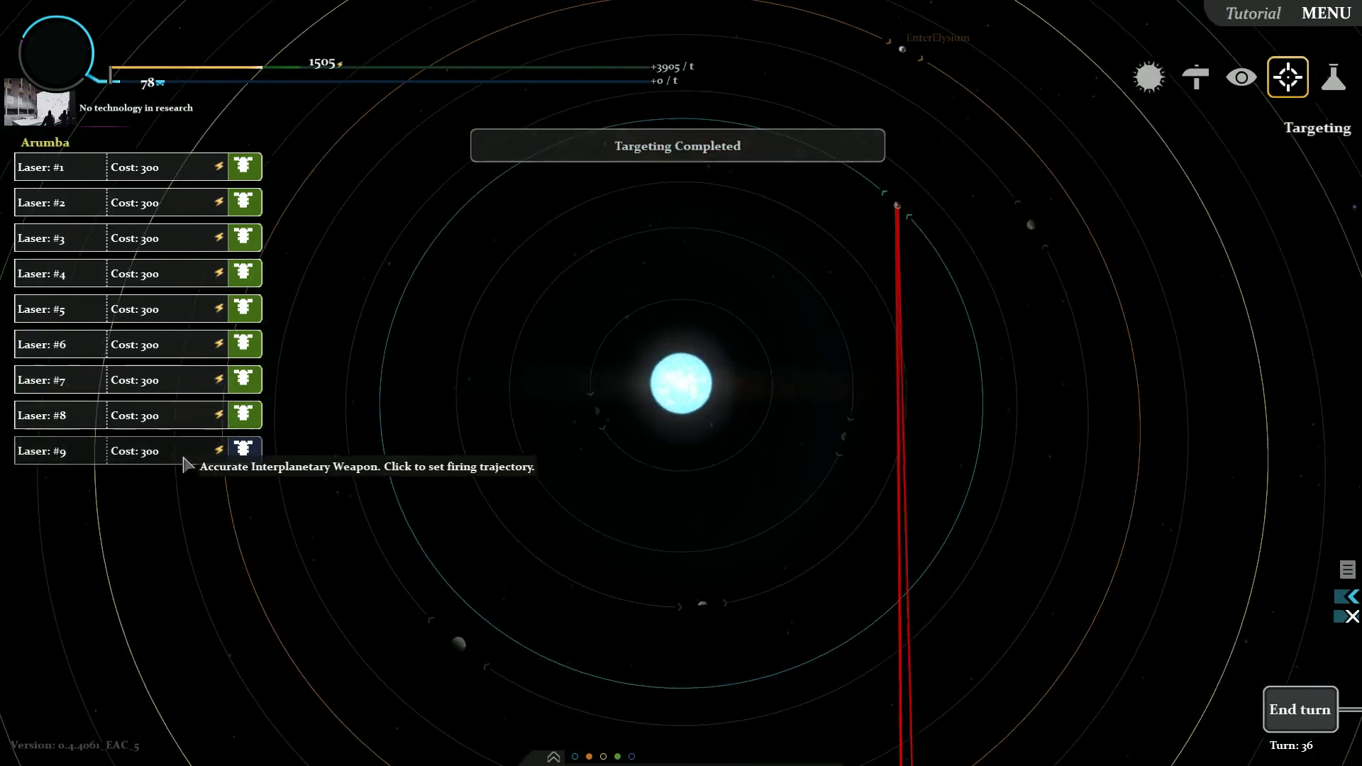
left_click(243, 445)
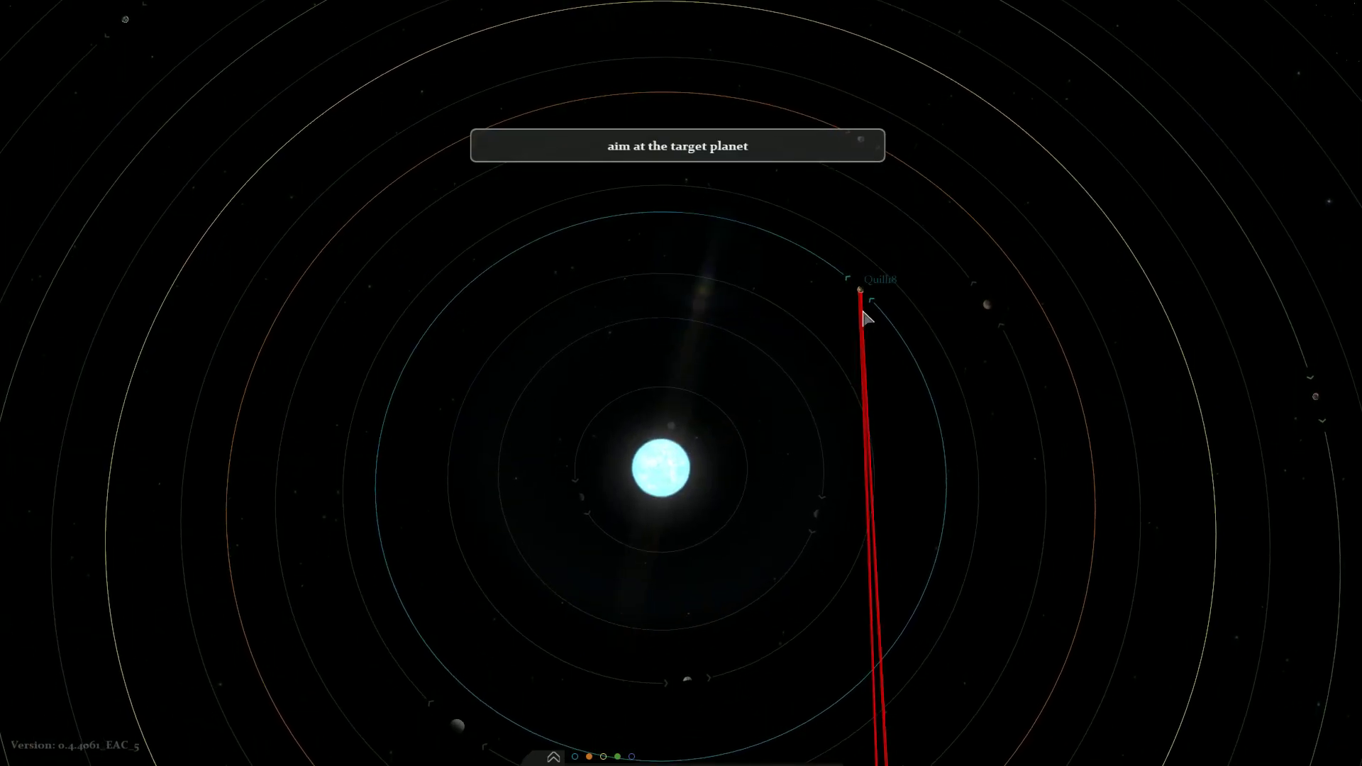
left_click(865, 313)
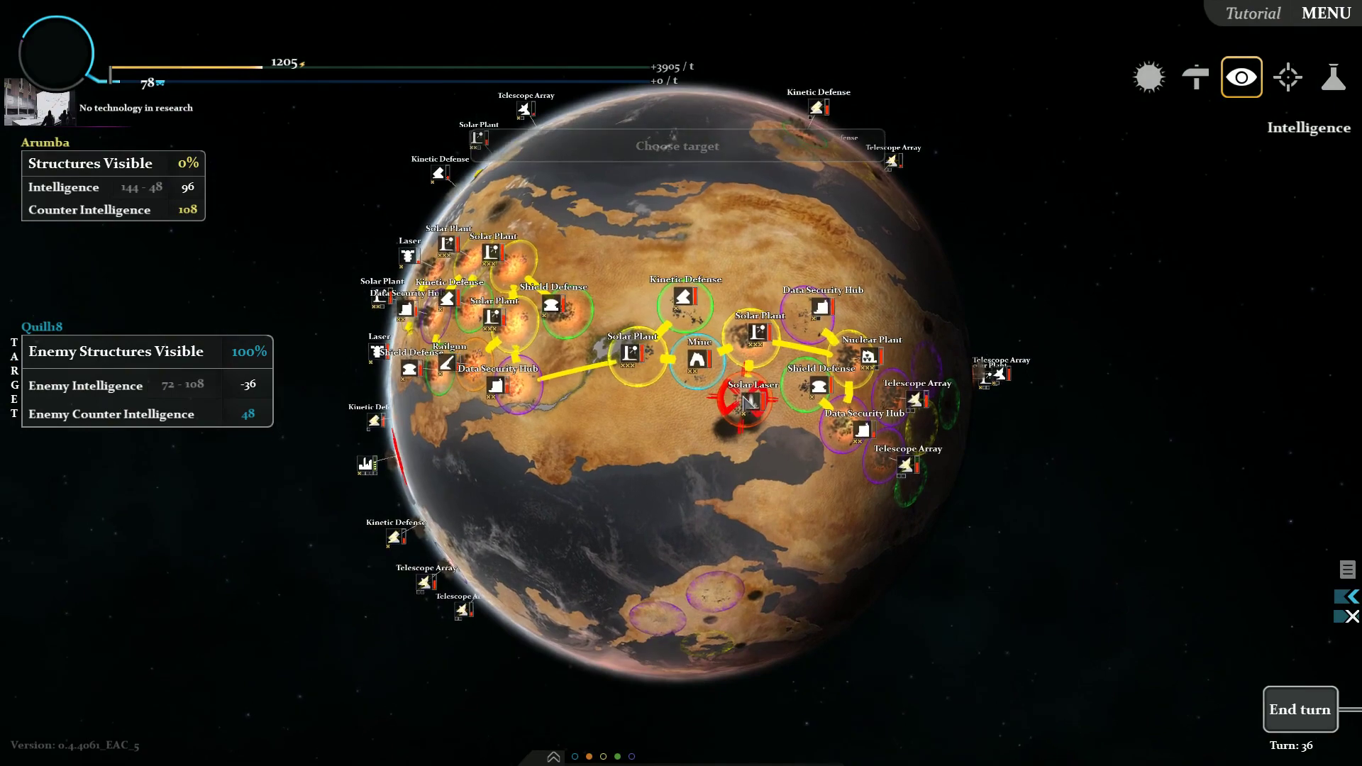
left_click(745, 402)
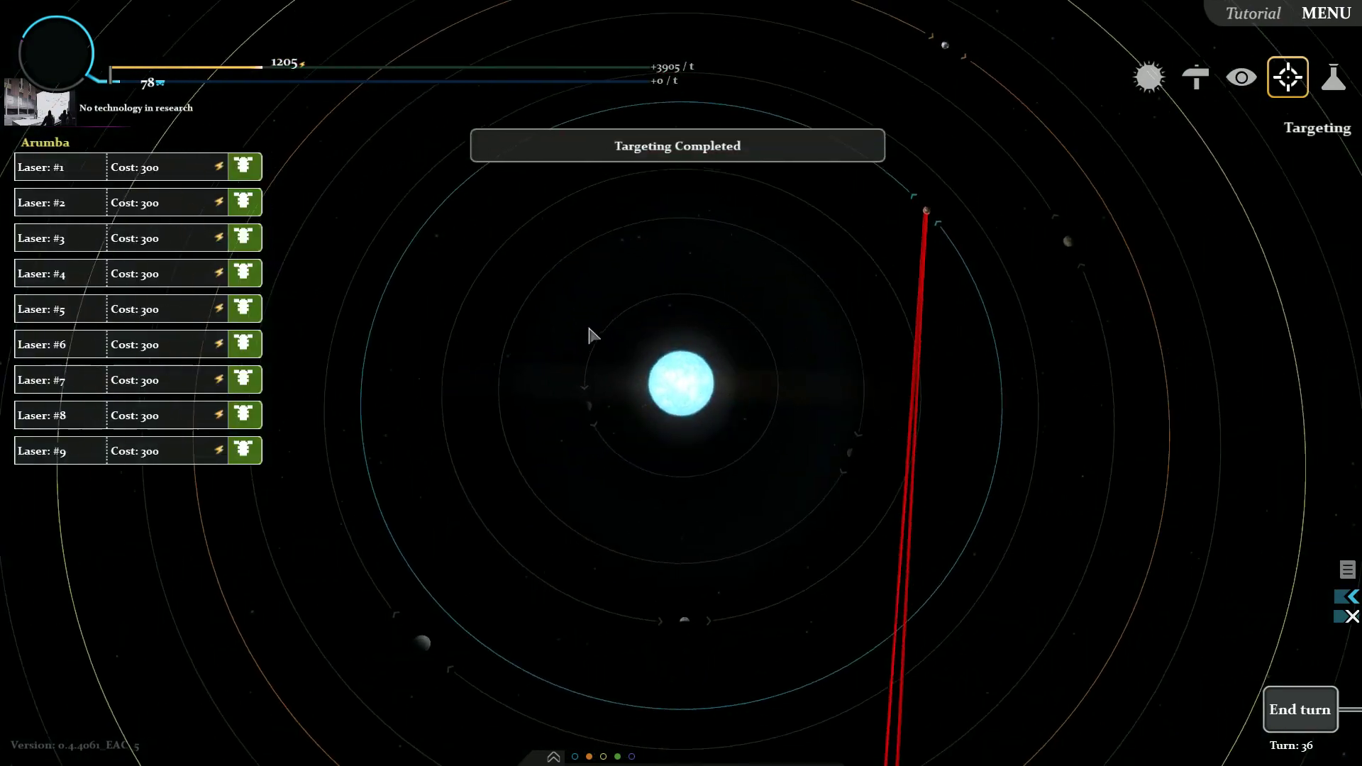
Step: Leave targeting, end turn 36, and rotate the system view while others play
key("Escape")
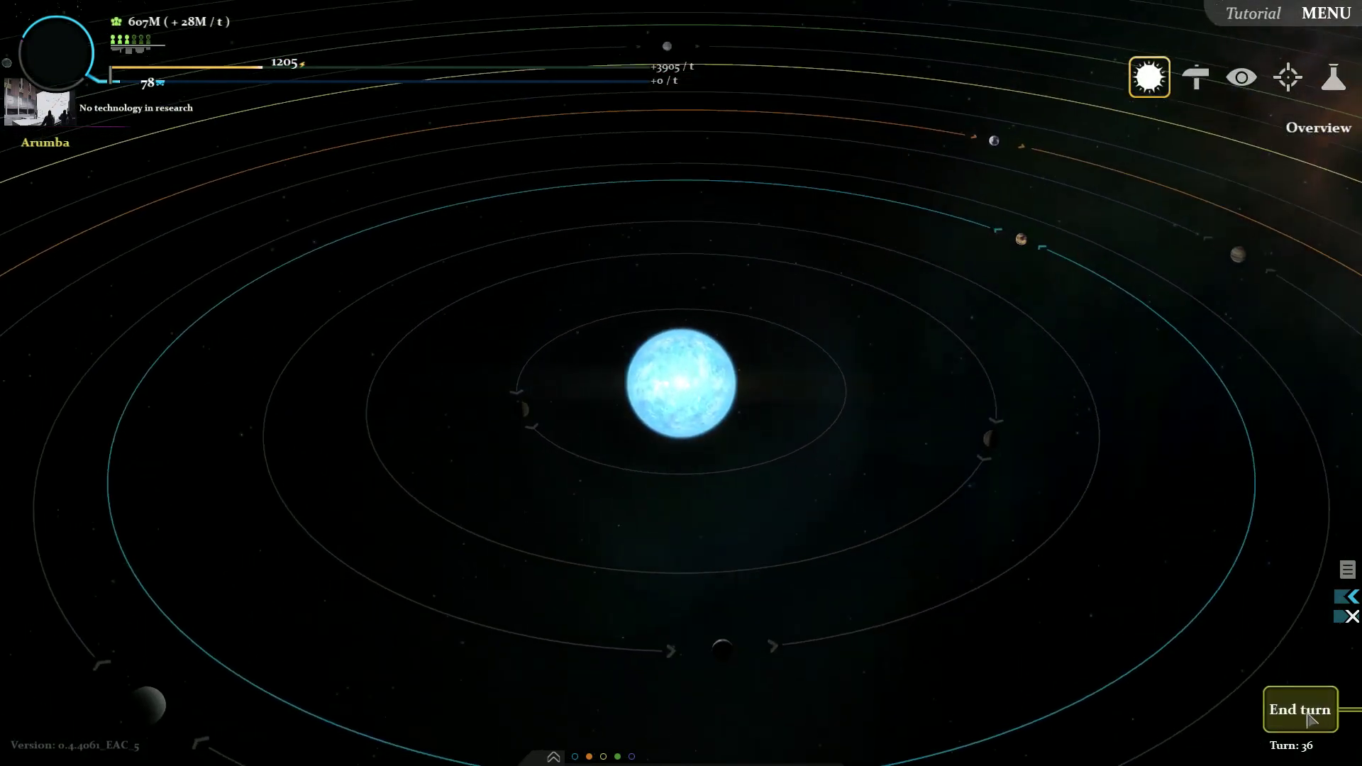
left_click(1299, 710)
scroll(656, 519, "down", 5)
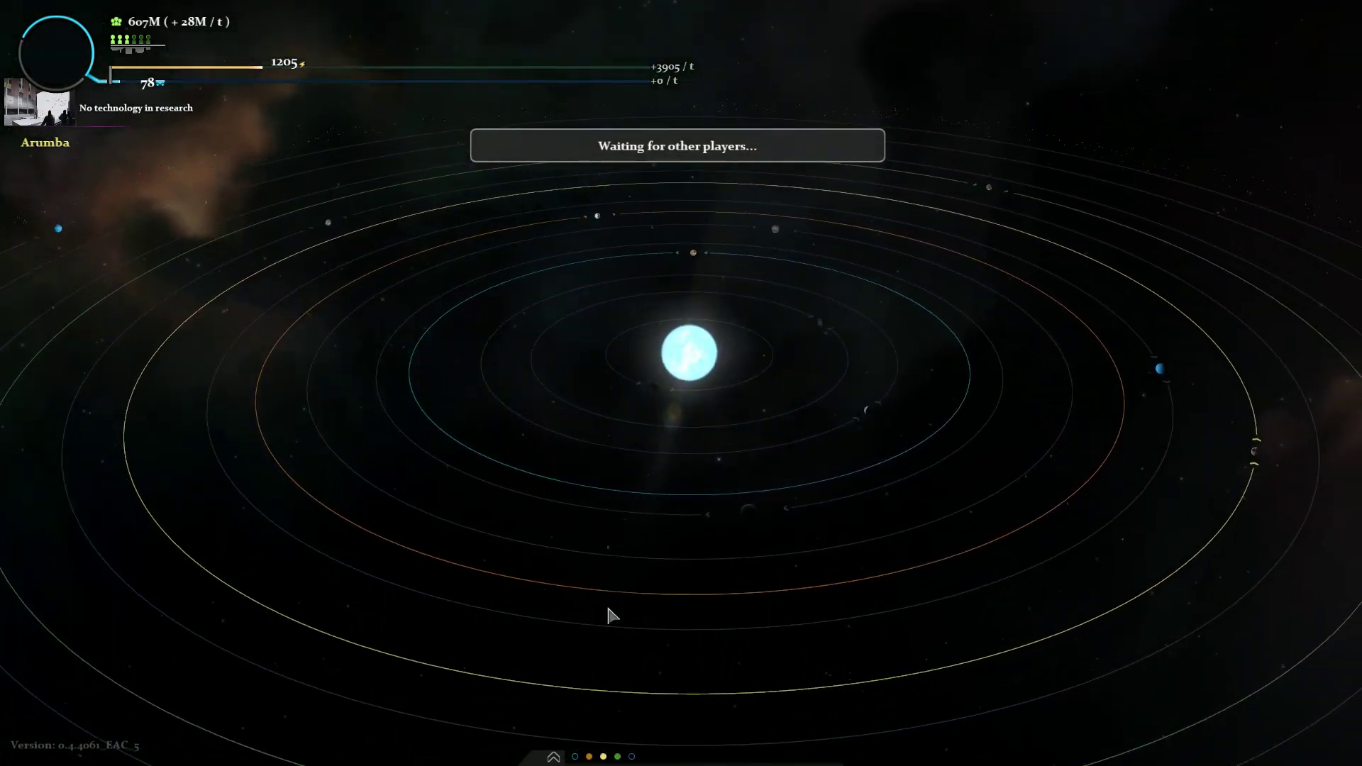
left_click_drag(639, 532, 715, 446)
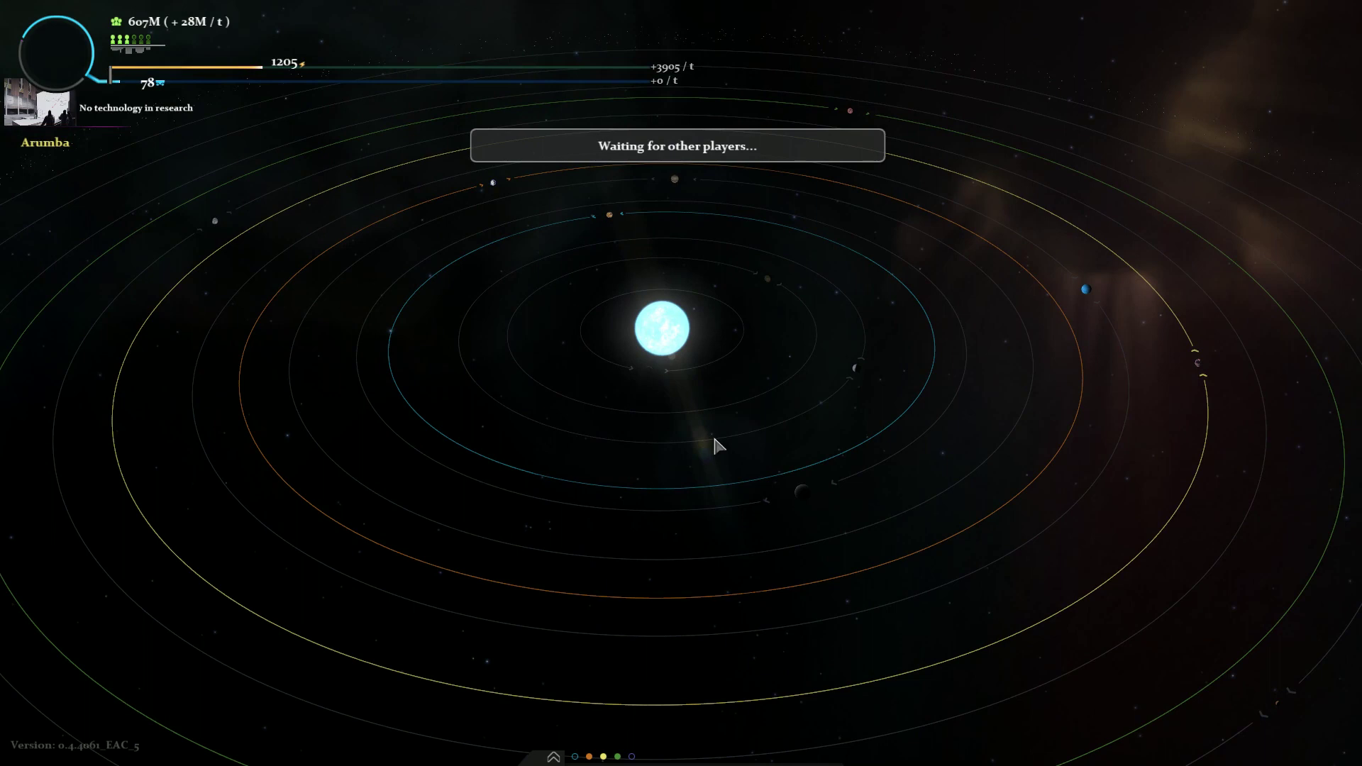
mouse_move(672, 467)
left_mouse_down()
mouse_move(812, 469)
mouse_move(832, 442)
mouse_move(872, 500)
mouse_move(618, 594)
mouse_move(711, 478)
mouse_move(699, 462)
left_mouse_up()
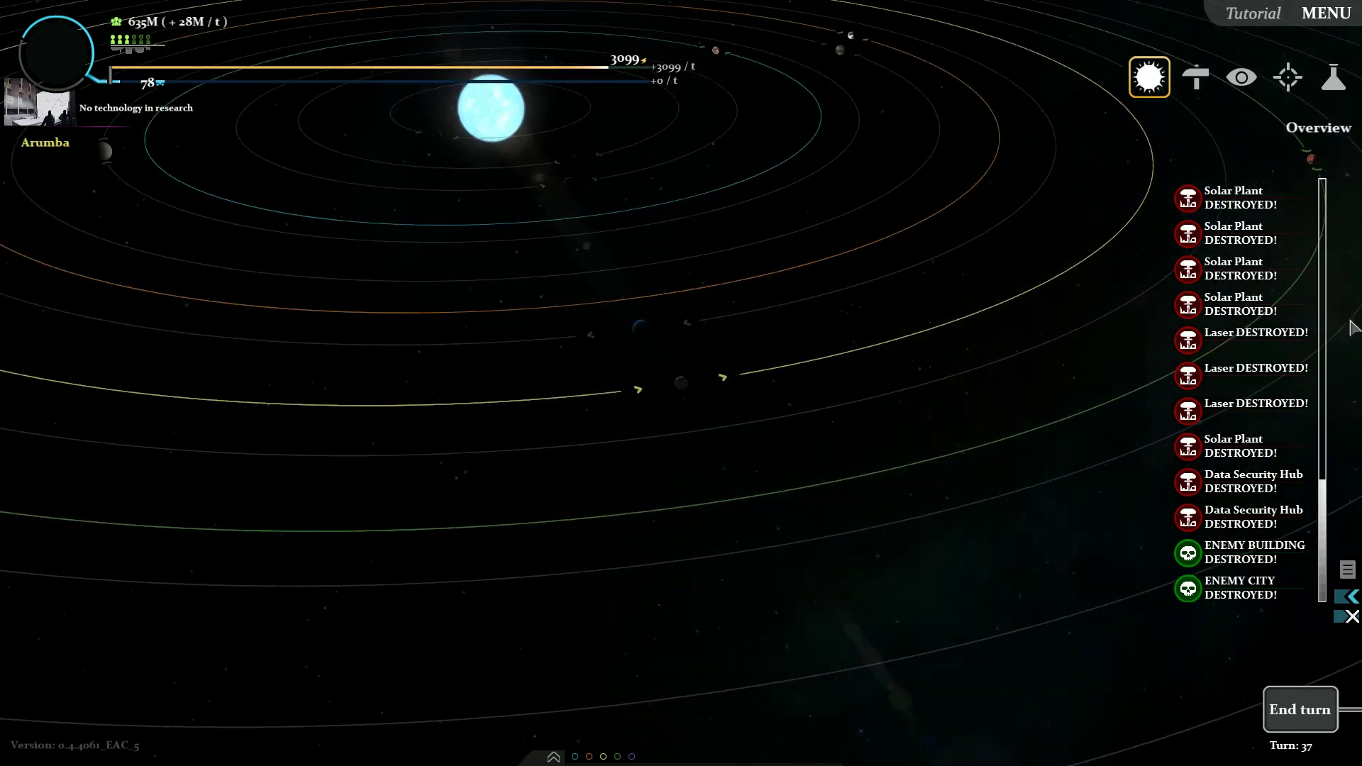
left_click_drag(1317, 435, 1323, 211)
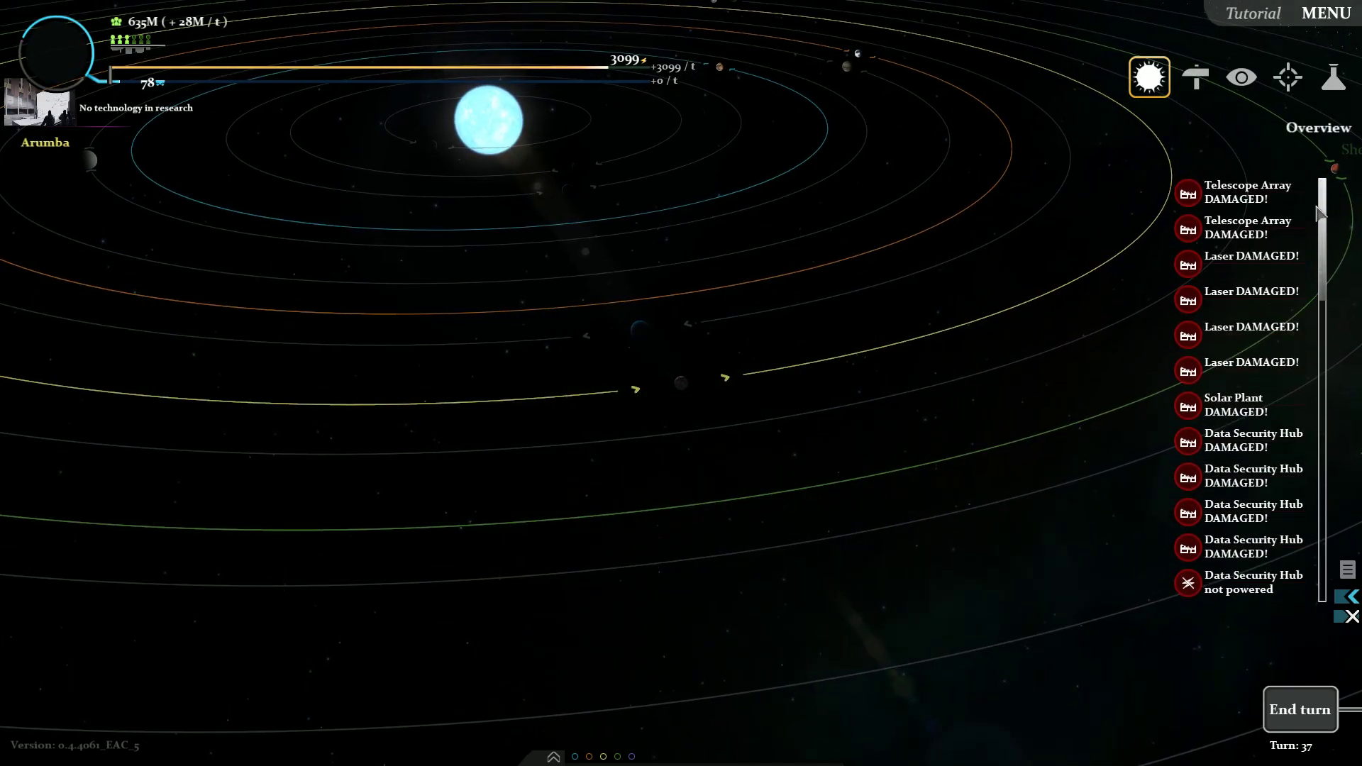
scroll(1322, 211, "down", 1)
scroll(1322, 211, "down", 1)
left_click_drag(1325, 218, 1344, 524)
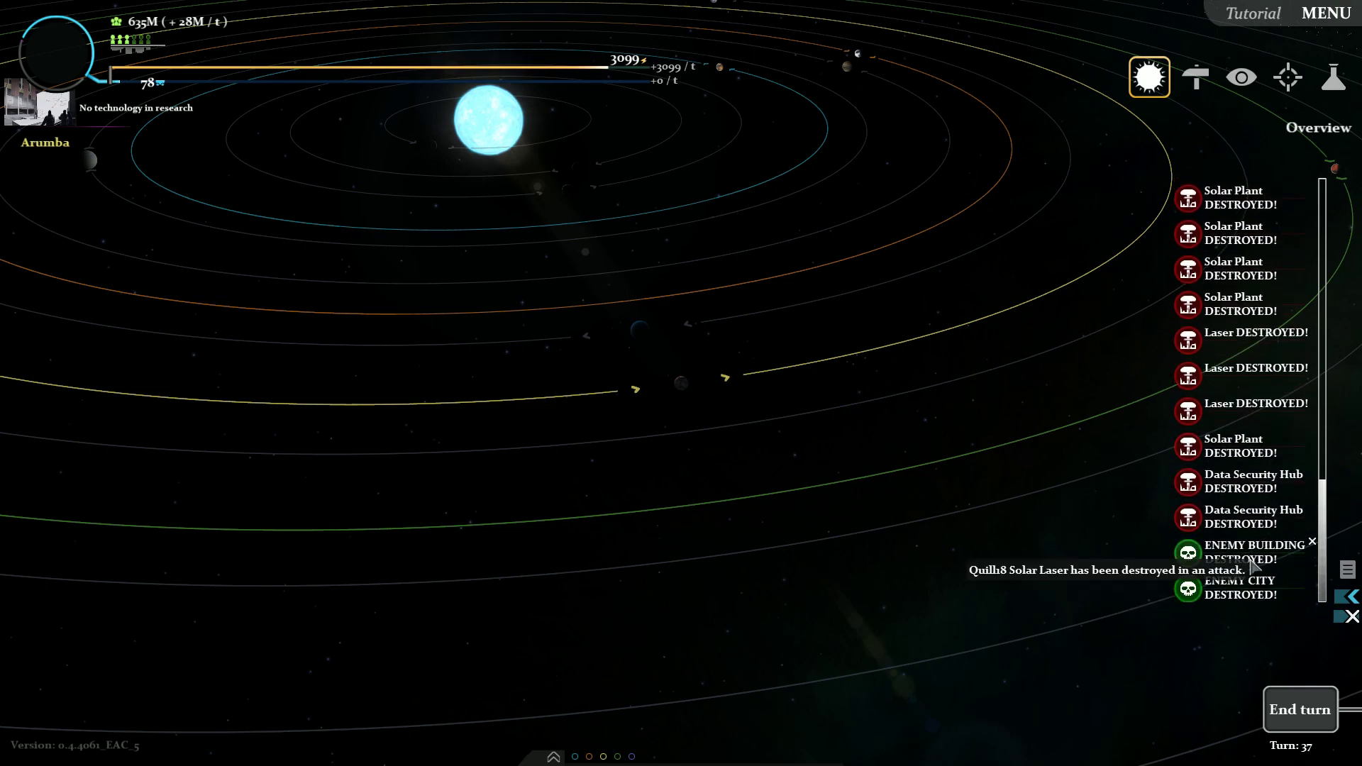
mouse_move(1251, 552)
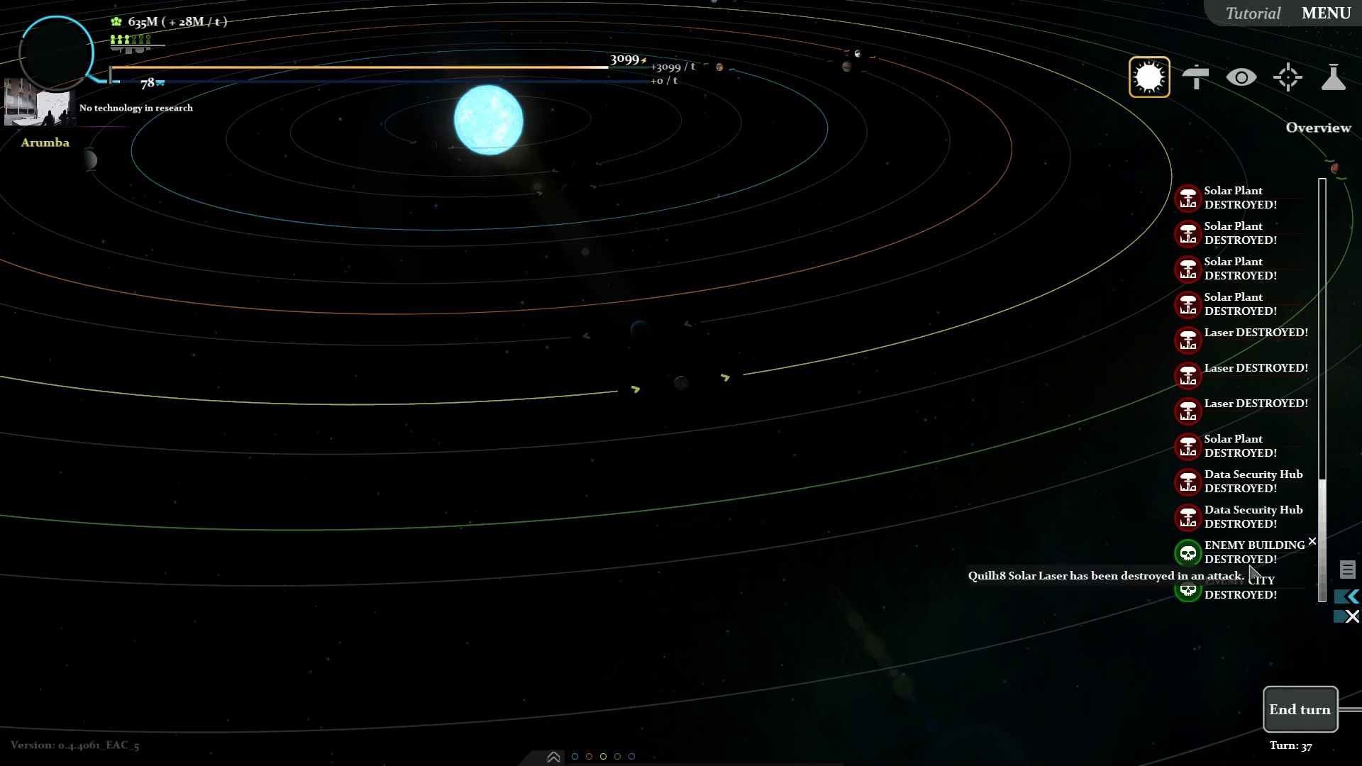
Step: Dismiss all the turn 37 damage and destruction notices with the X
left_click(1351, 617)
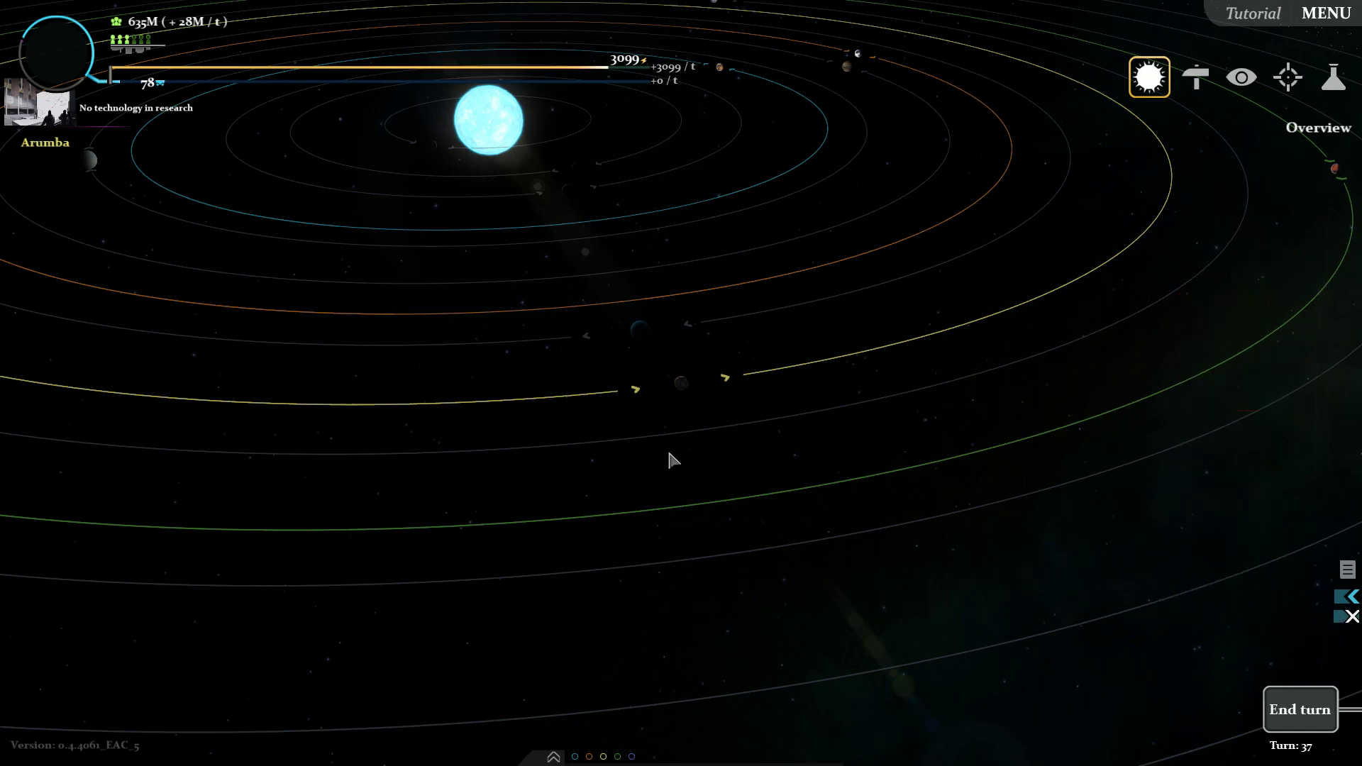
Step: Connect the home planet's Solar Plant to the unpowered Laser in Build view
key("t")
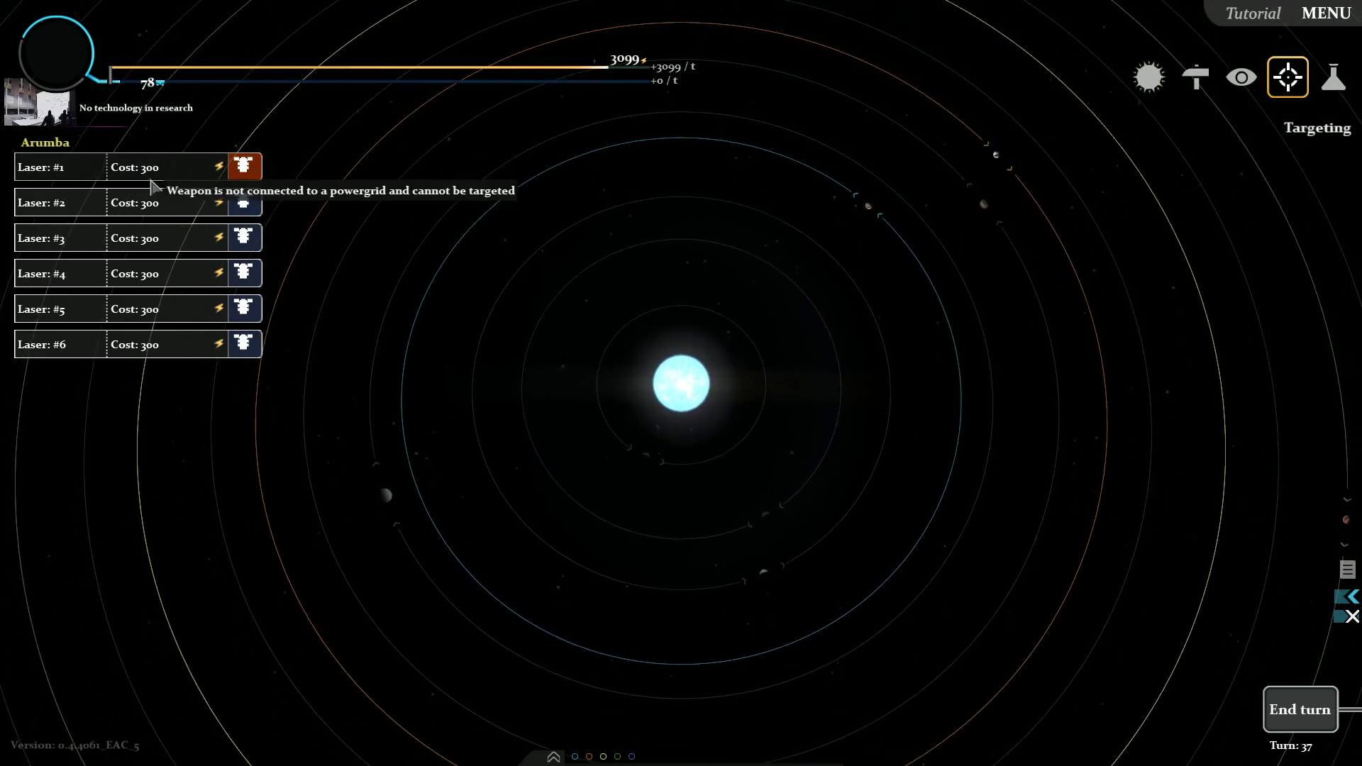
key("b")
key("i")
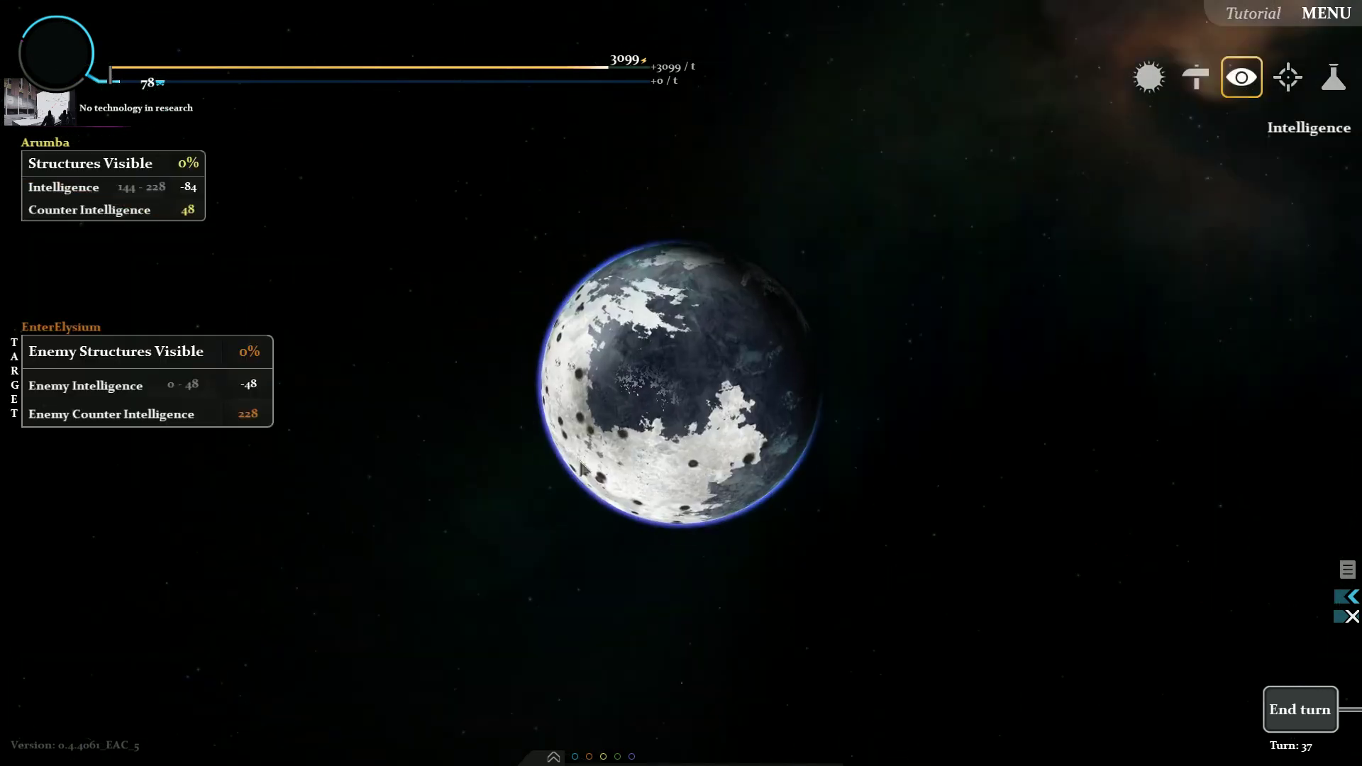
scroll(691, 420, "up", 3)
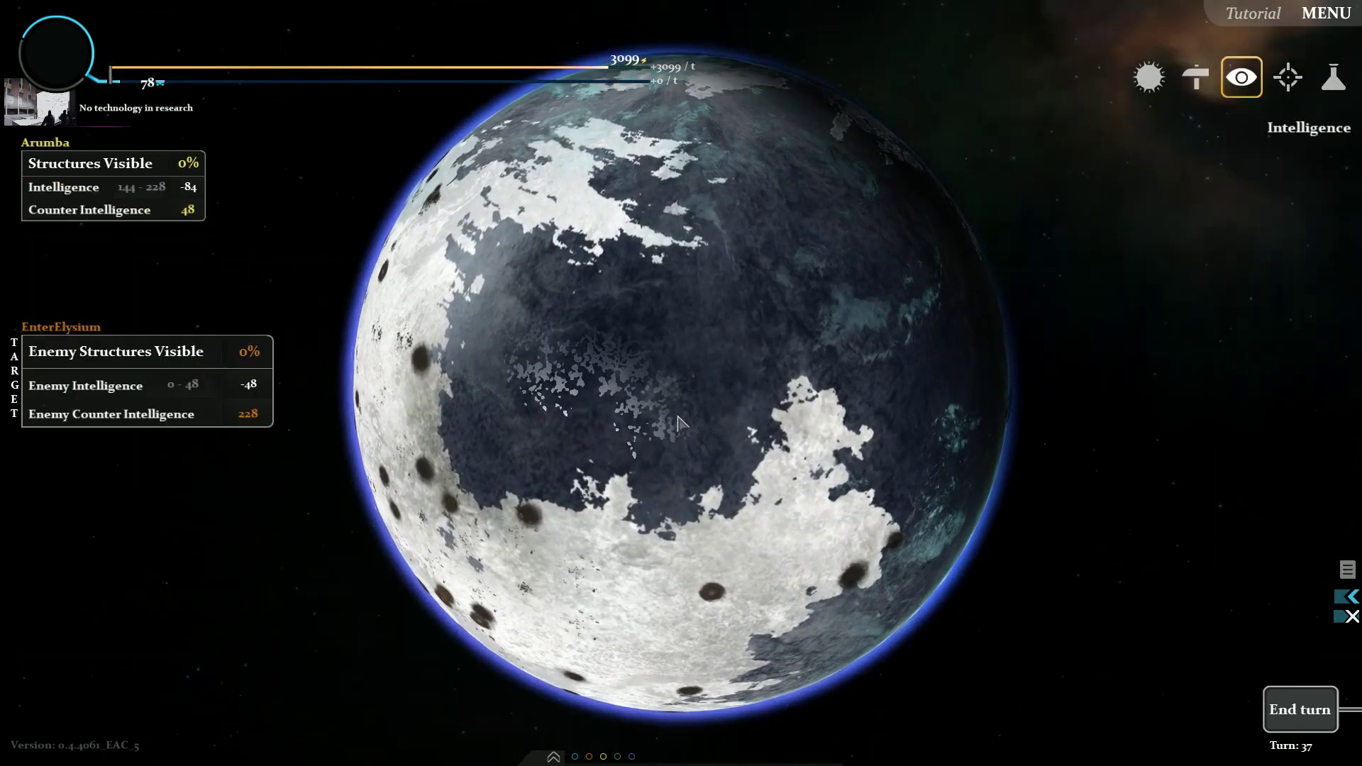
key("b")
scroll(691, 398, "up", 3)
scroll(745, 394, "up", 3)
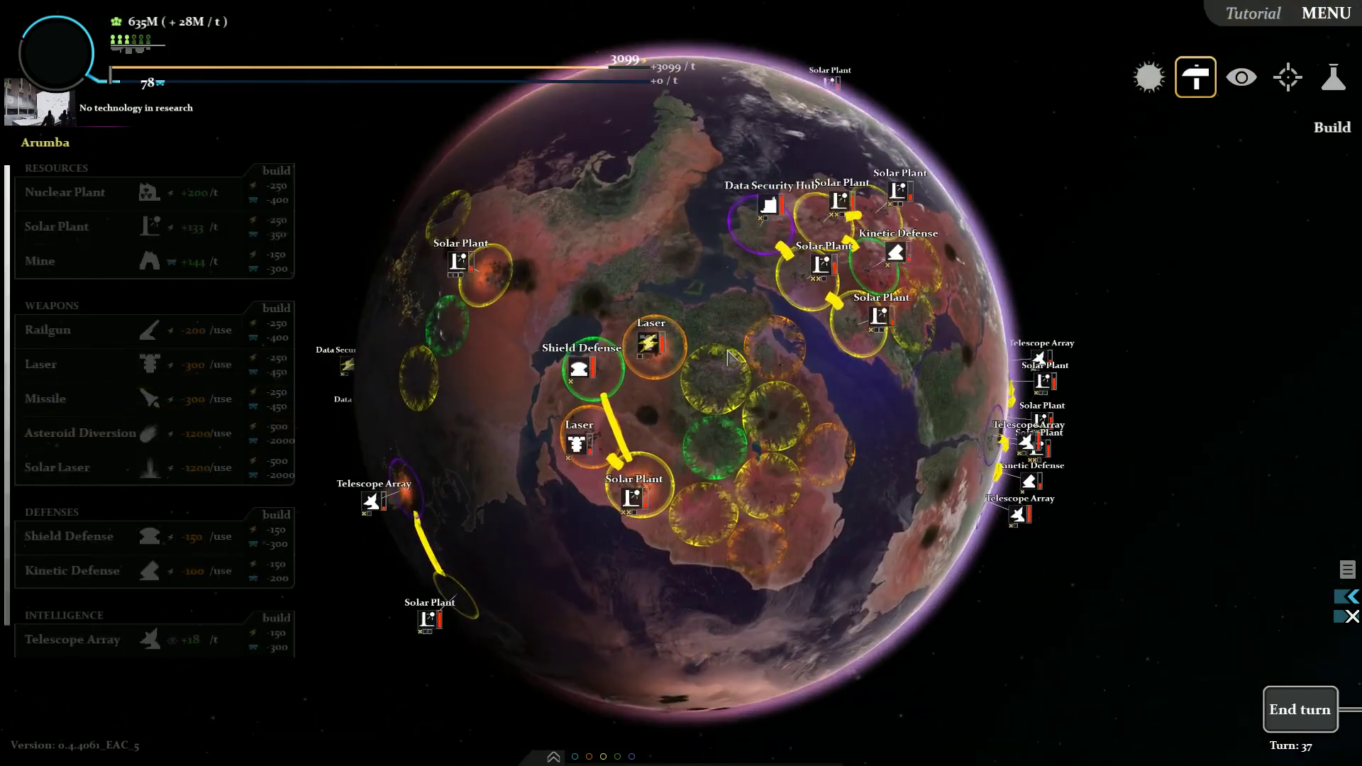
scroll(777, 388, "up", 2)
scroll(782, 389, "up", 2)
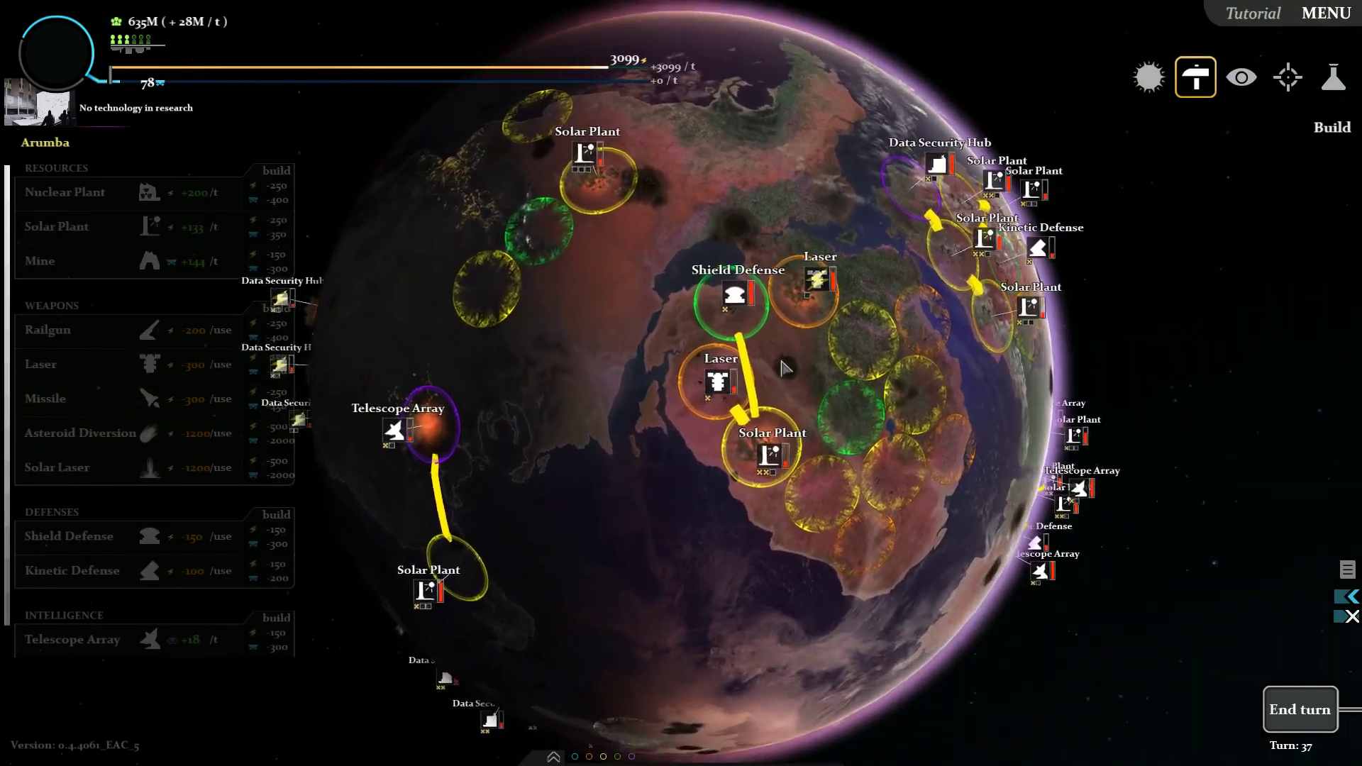
scroll(745, 402, "up", 2)
scroll(738, 408, "up", 2)
scroll(714, 403, "up", 2)
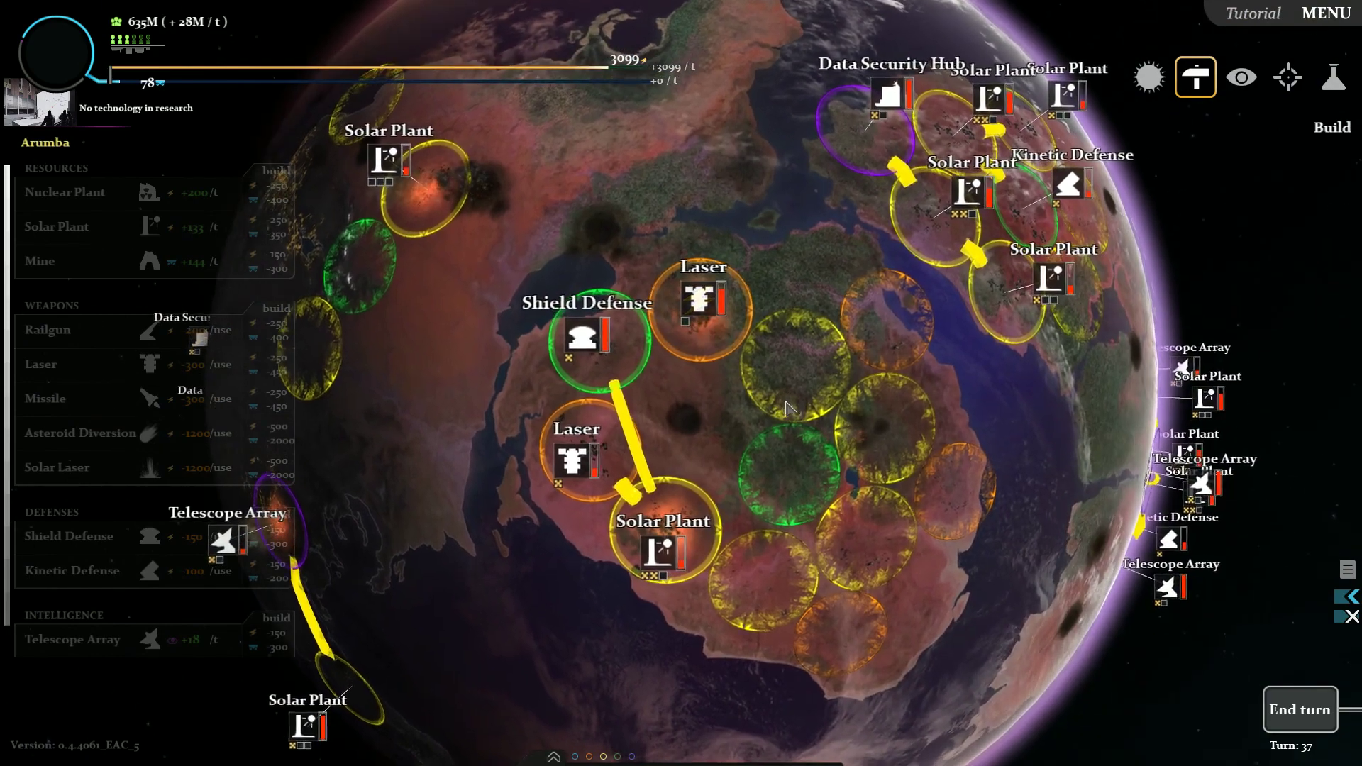
right_click(682, 503)
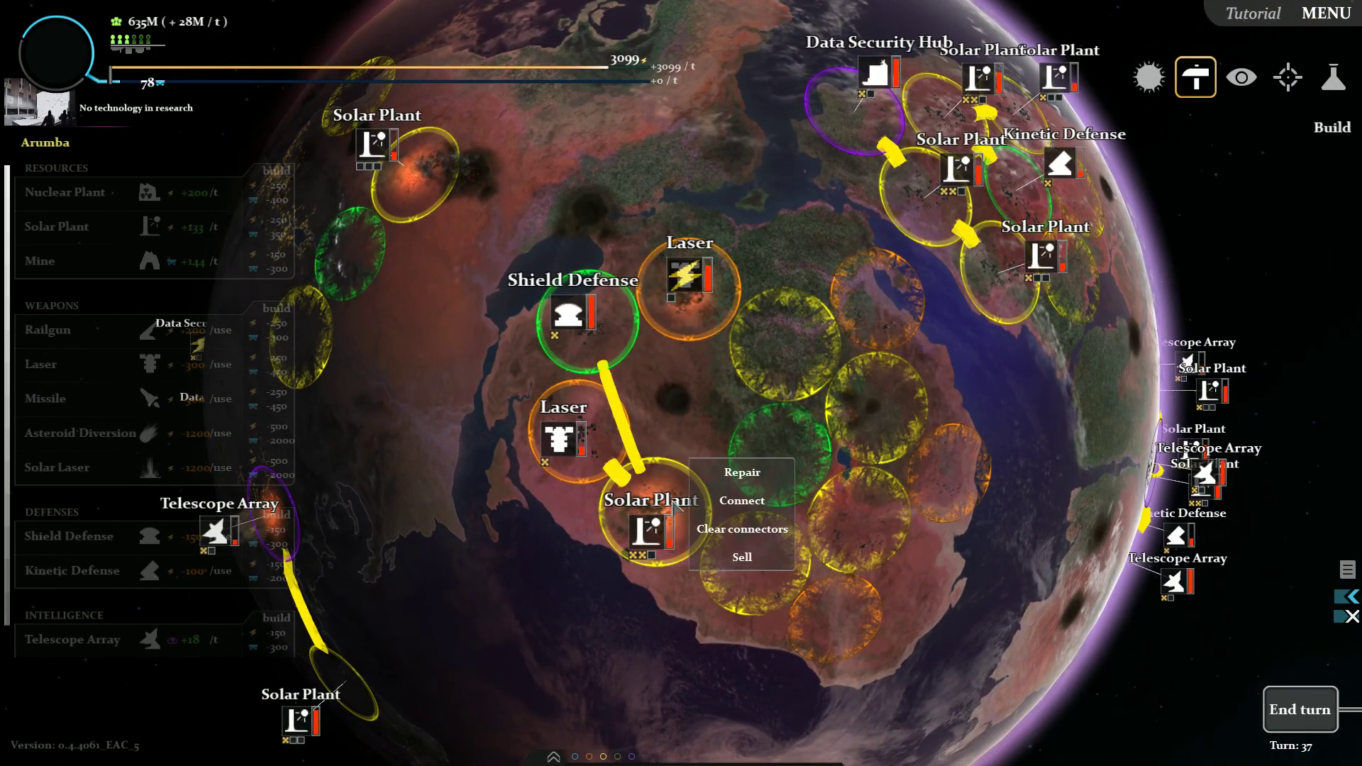
left_click(741, 500)
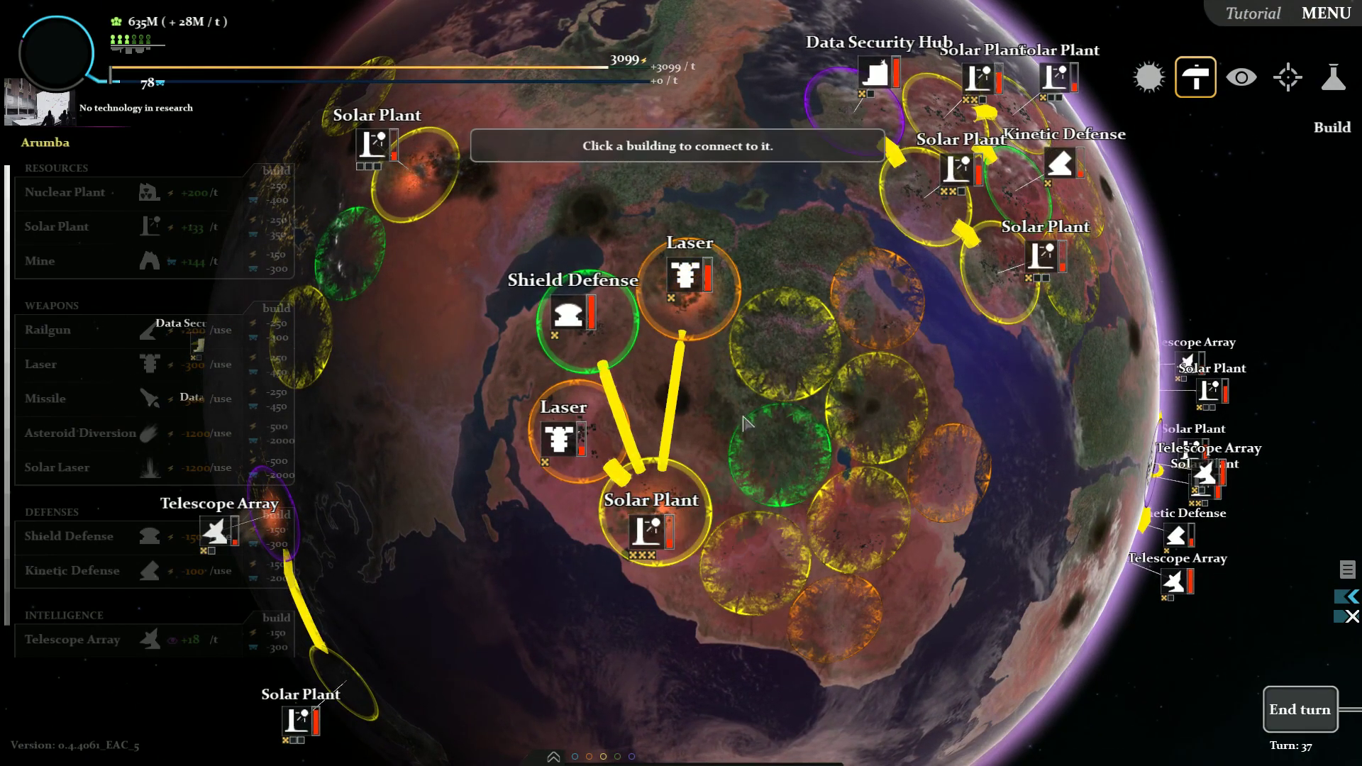
Step: Set enemy-planet structure targets for the first two lasers
key("4")
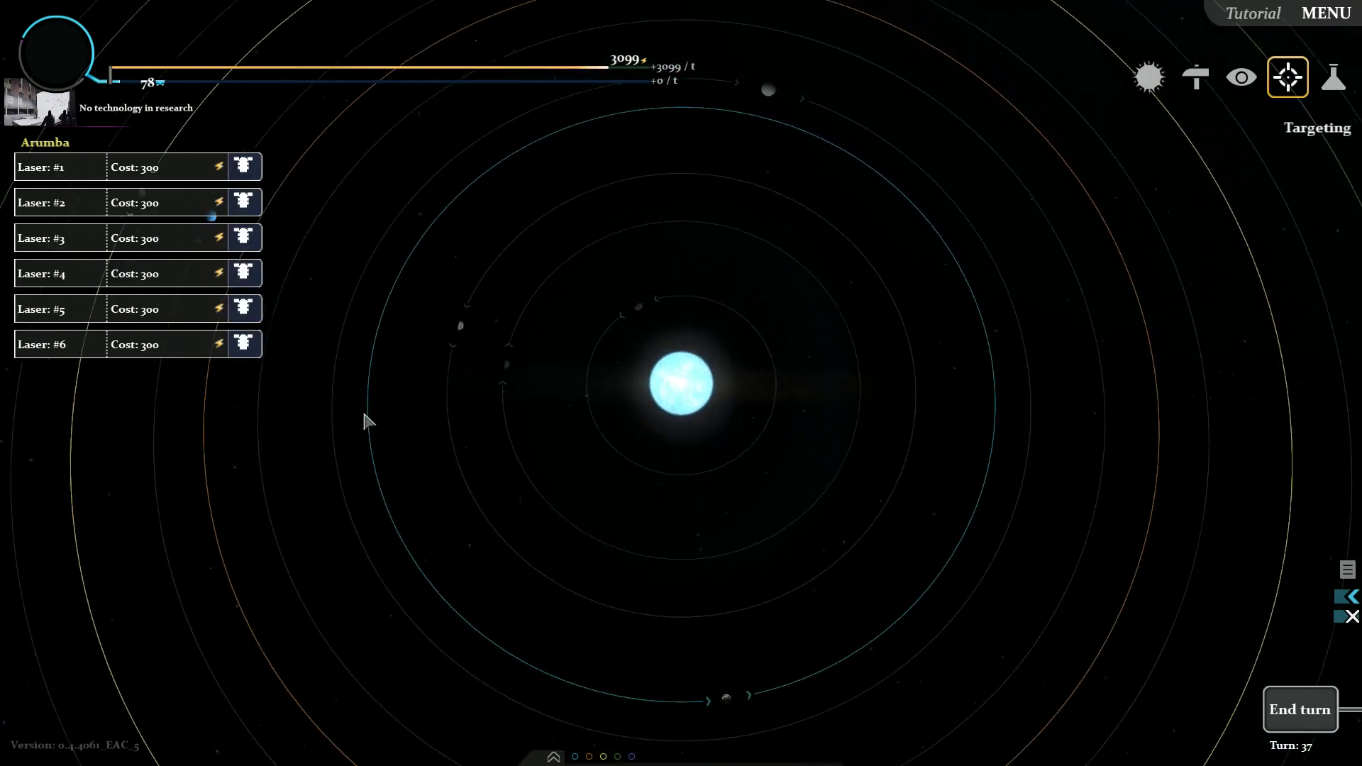
left_click(616, 274)
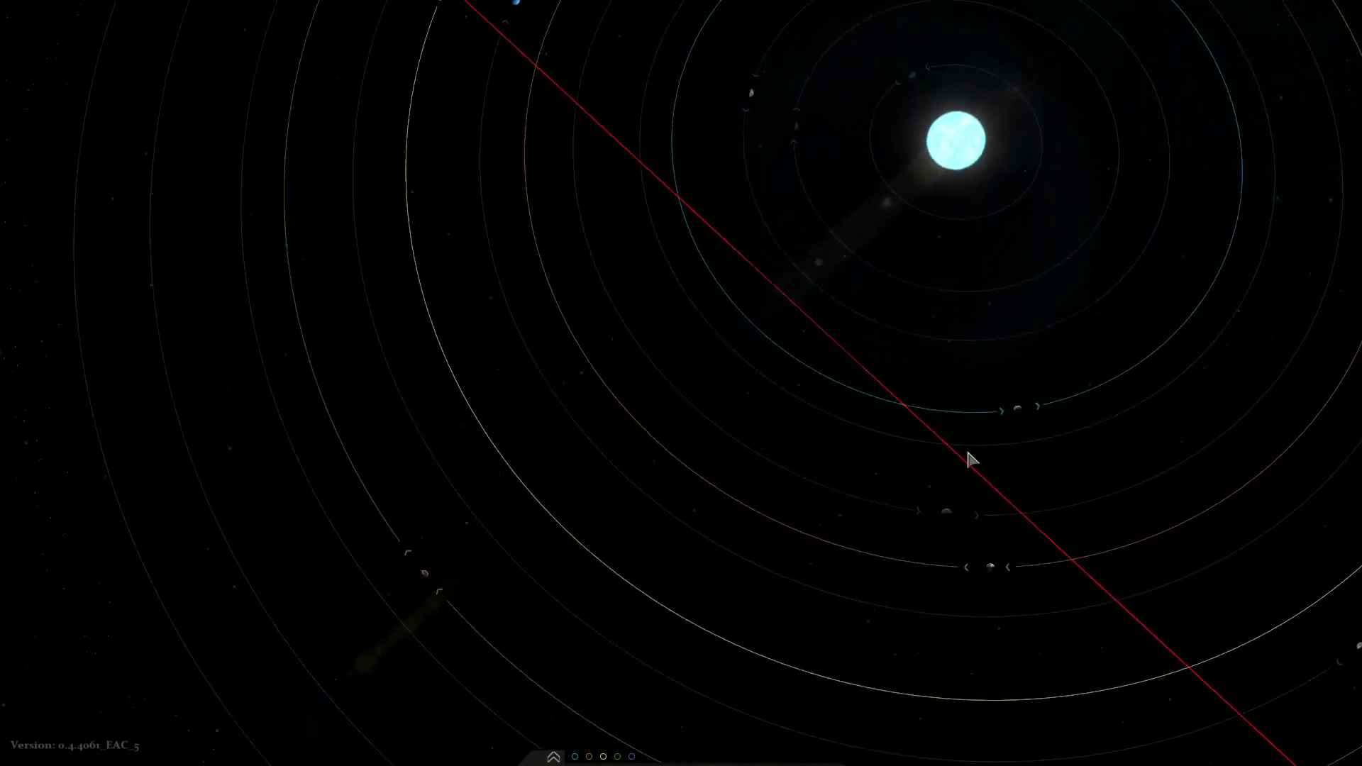
left_click(1018, 407)
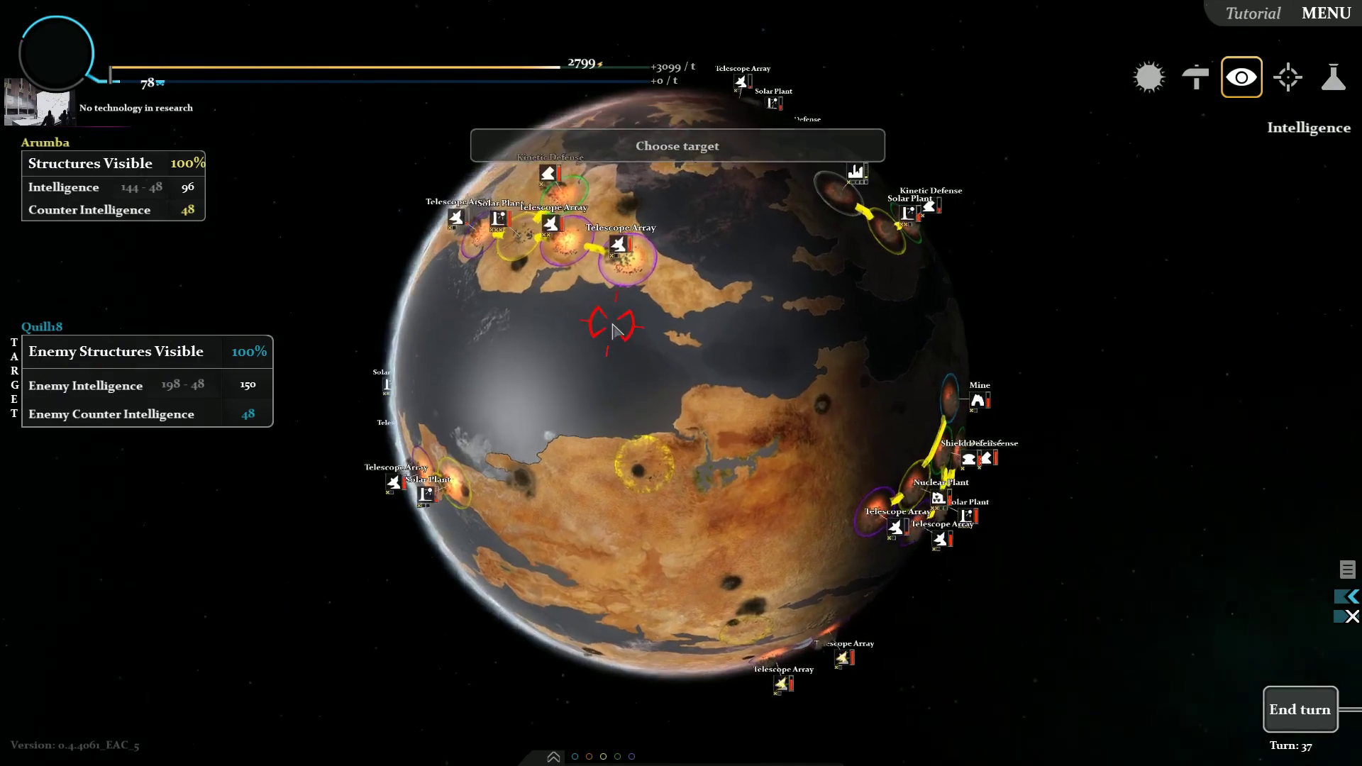
mouse_move(615, 327)
left_mouse_down()
mouse_move(644, 329)
mouse_move(679, 289)
mouse_move(757, 322)
mouse_move(730, 285)
mouse_move(652, 313)
left_mouse_up()
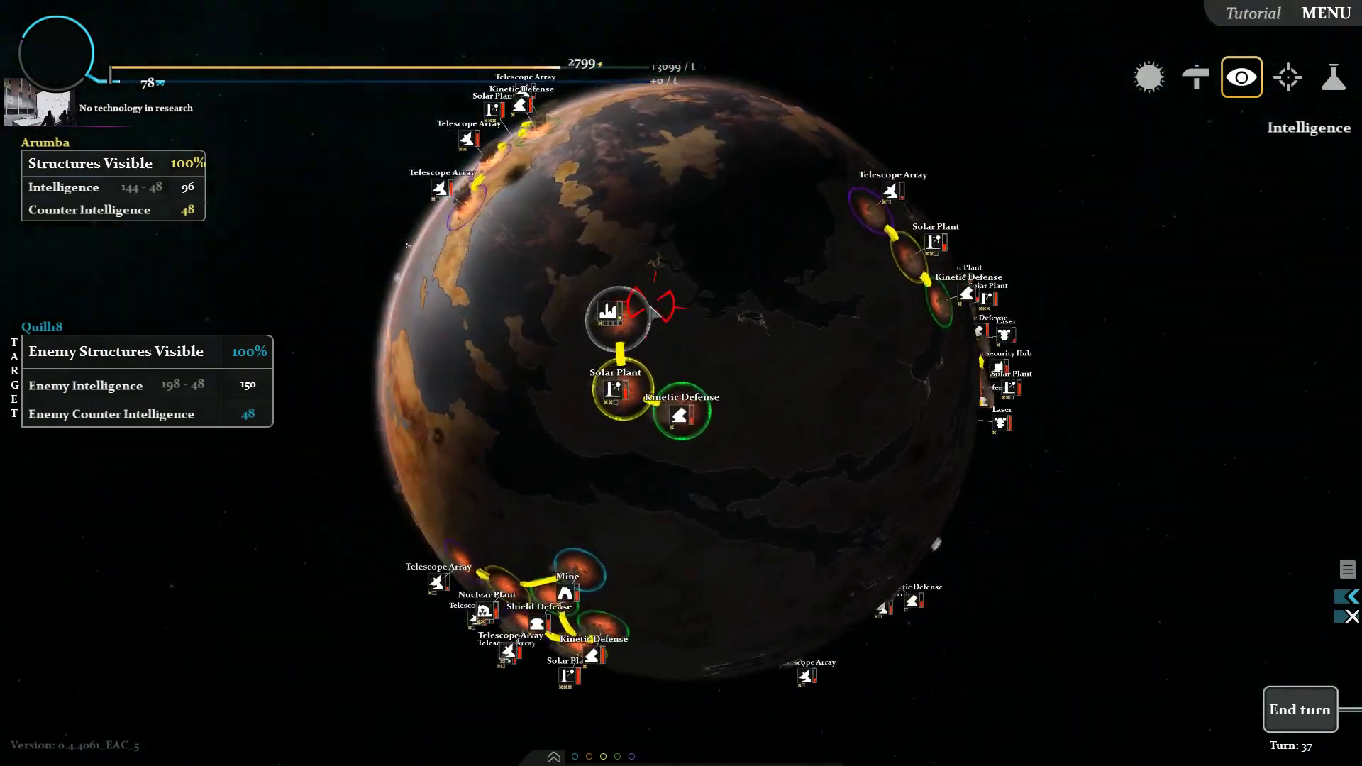
left_click(652, 314)
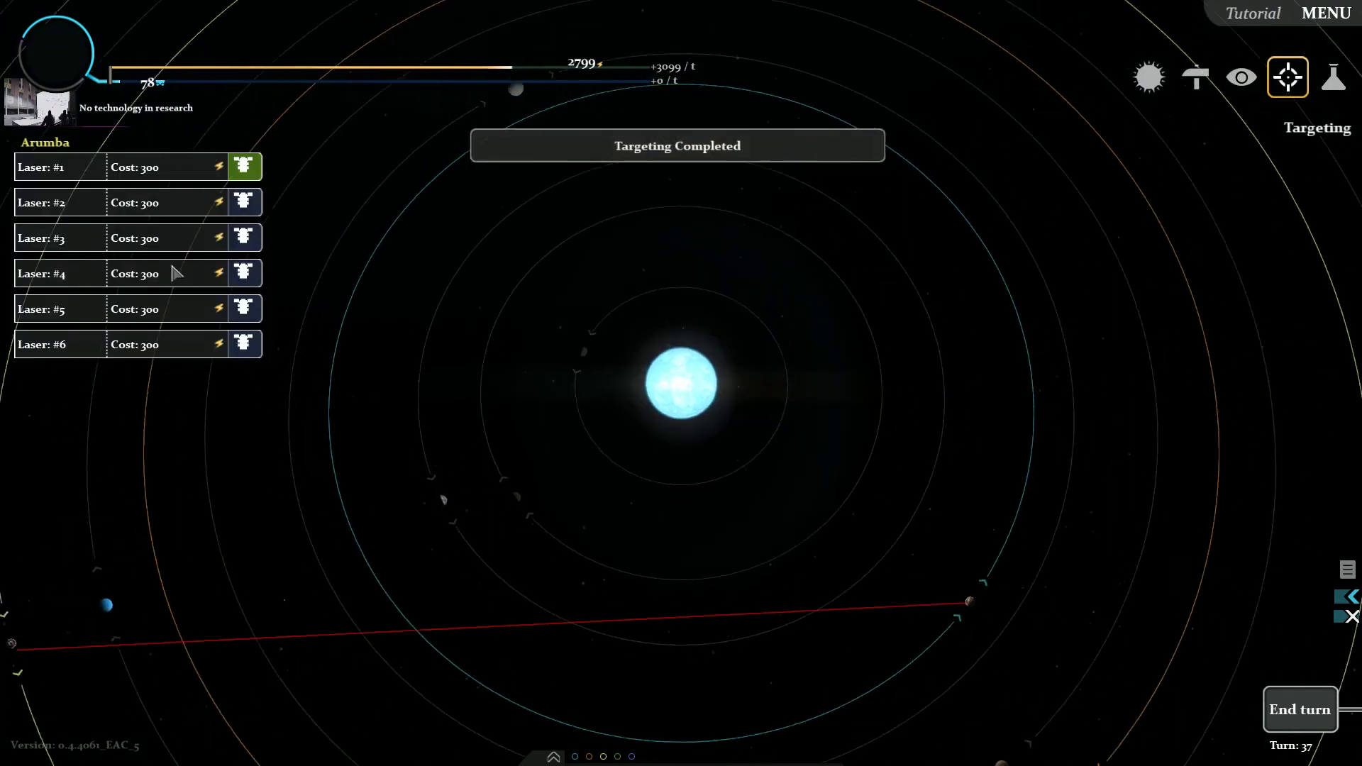
left_click(149, 240)
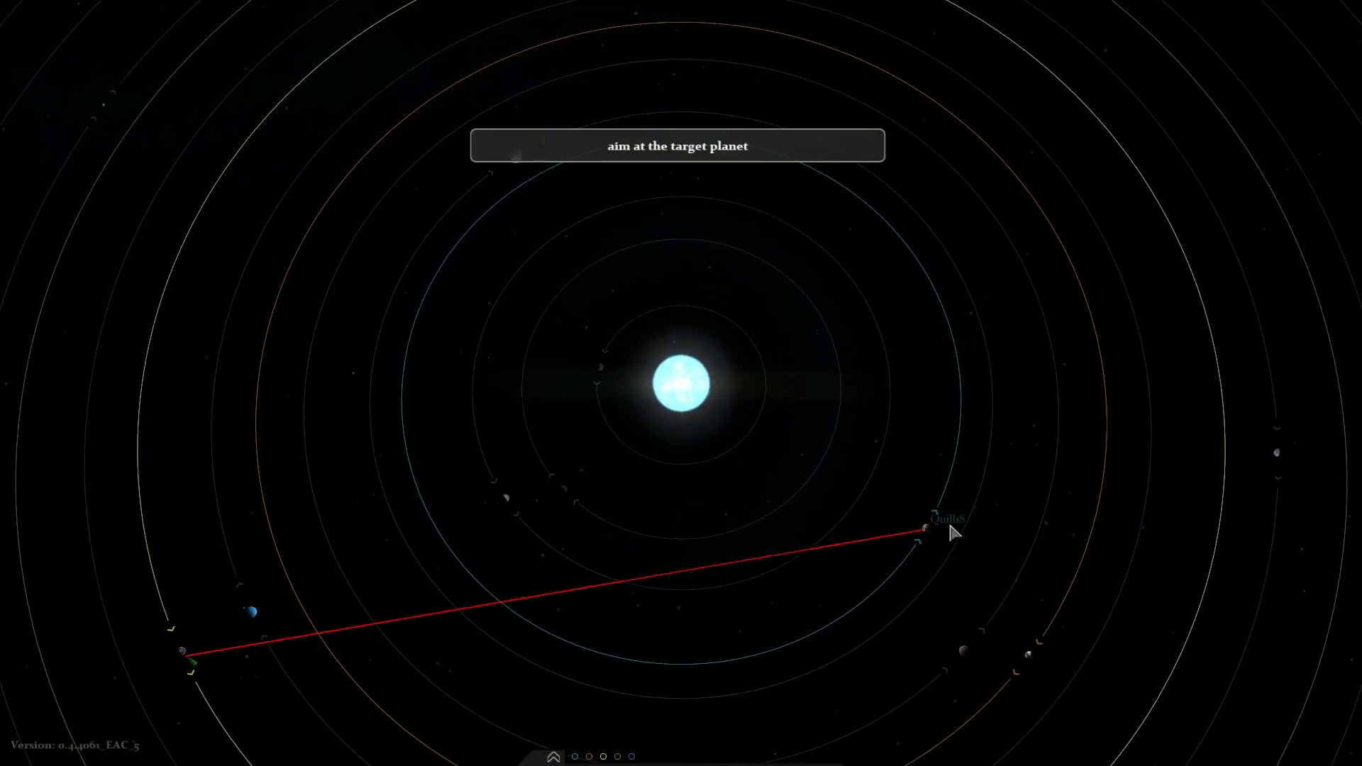
left_click(925, 527)
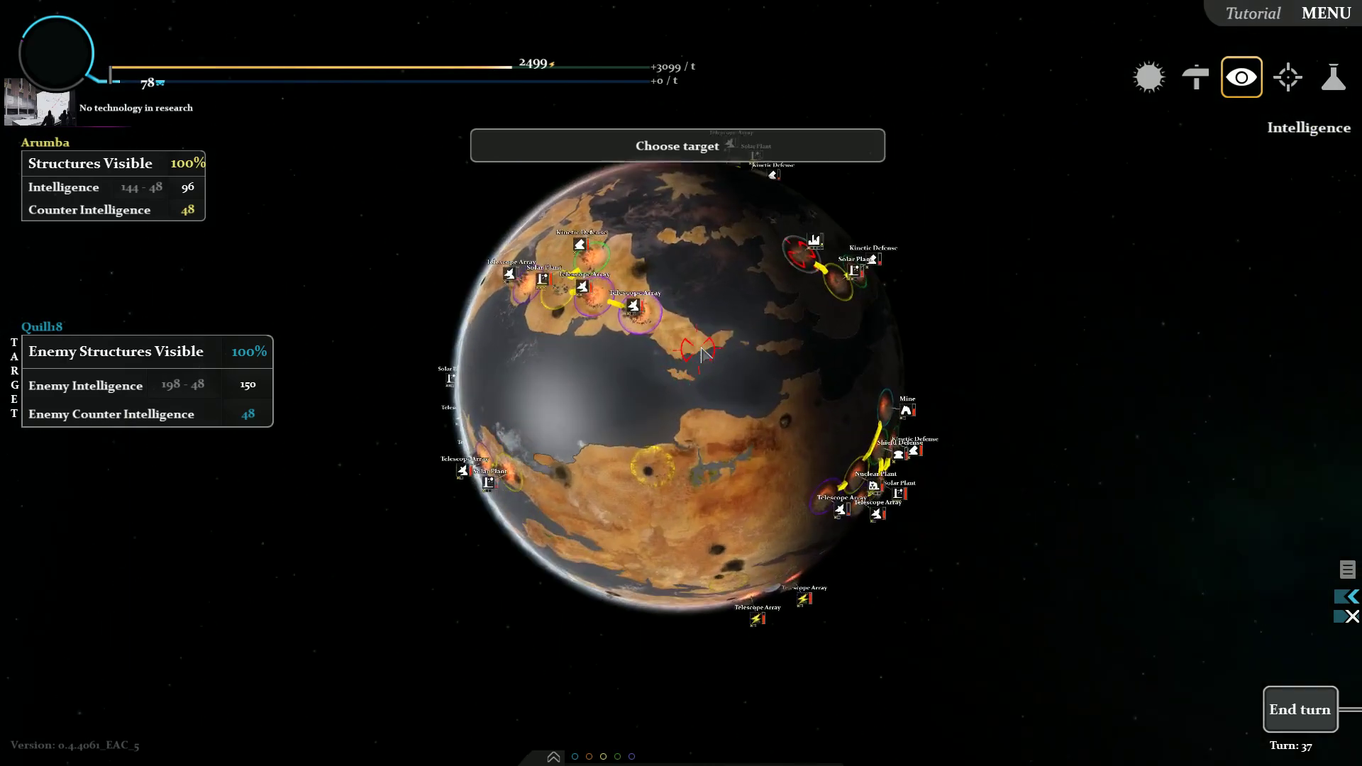
scroll(703, 351, "up", 3)
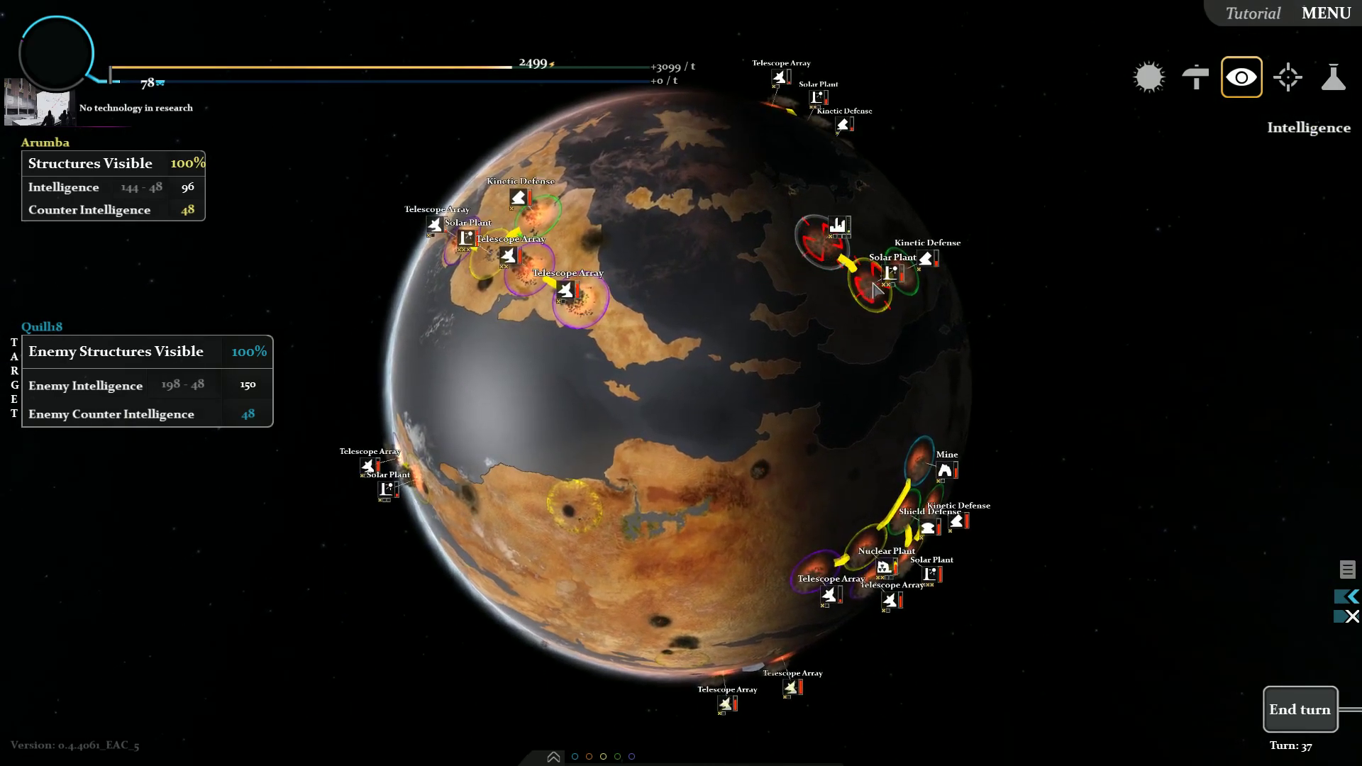
left_click(876, 287)
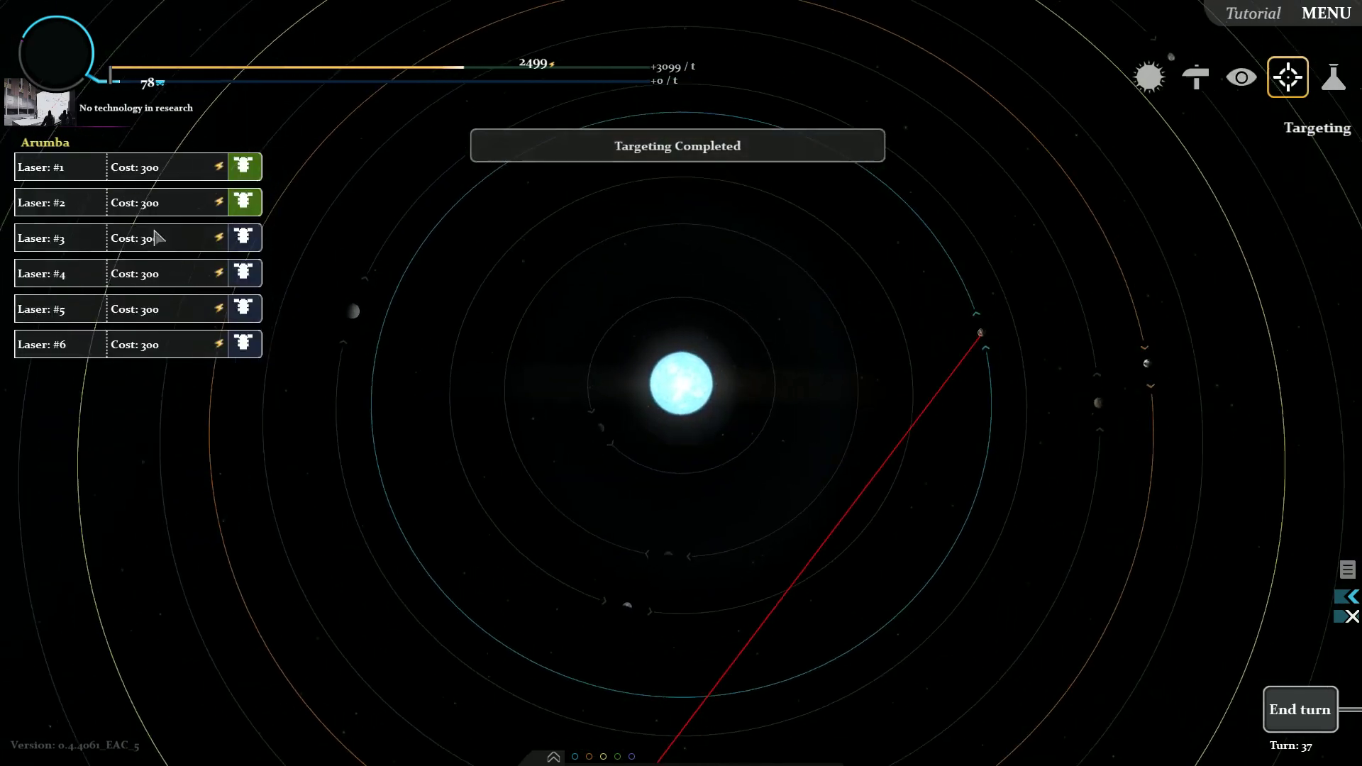
Step: Aim the third laser at the red planet and target its Solar Plant
left_click(150, 264)
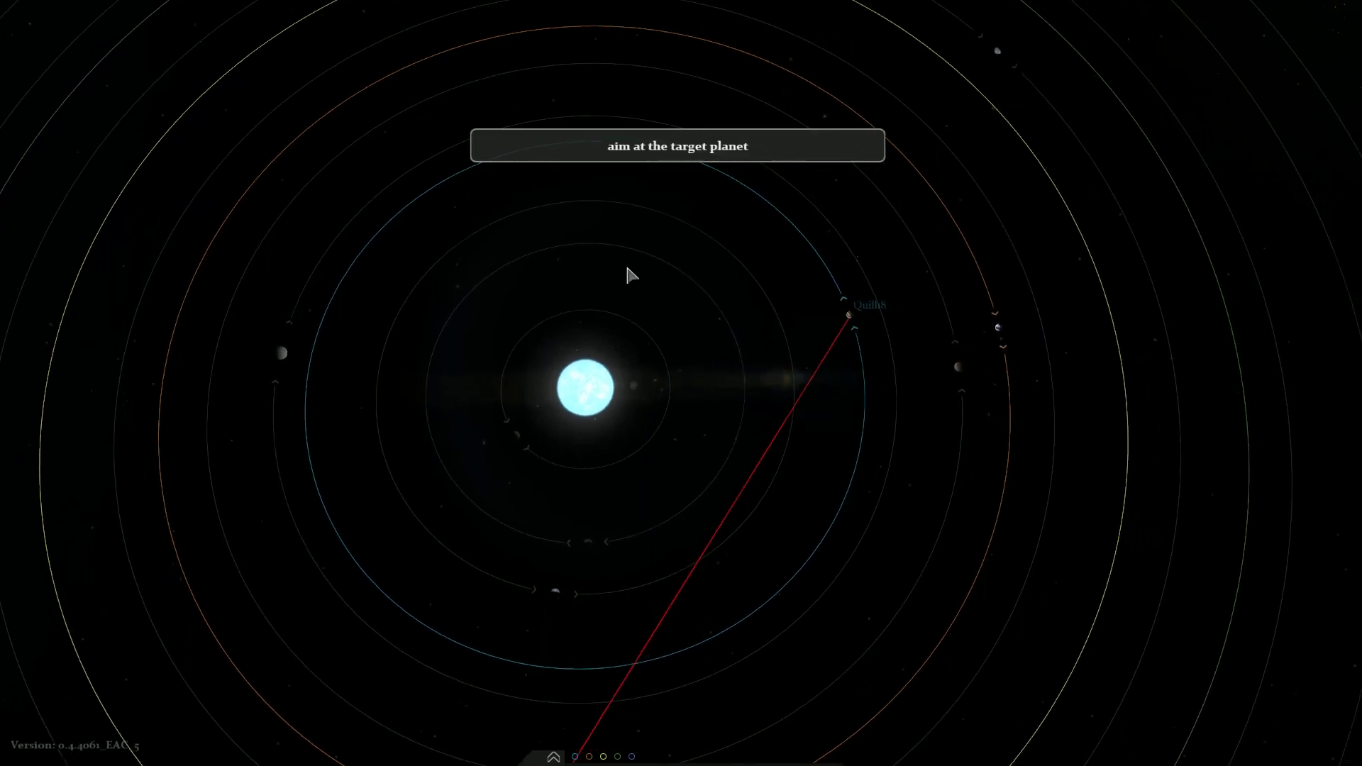
left_click(807, 471)
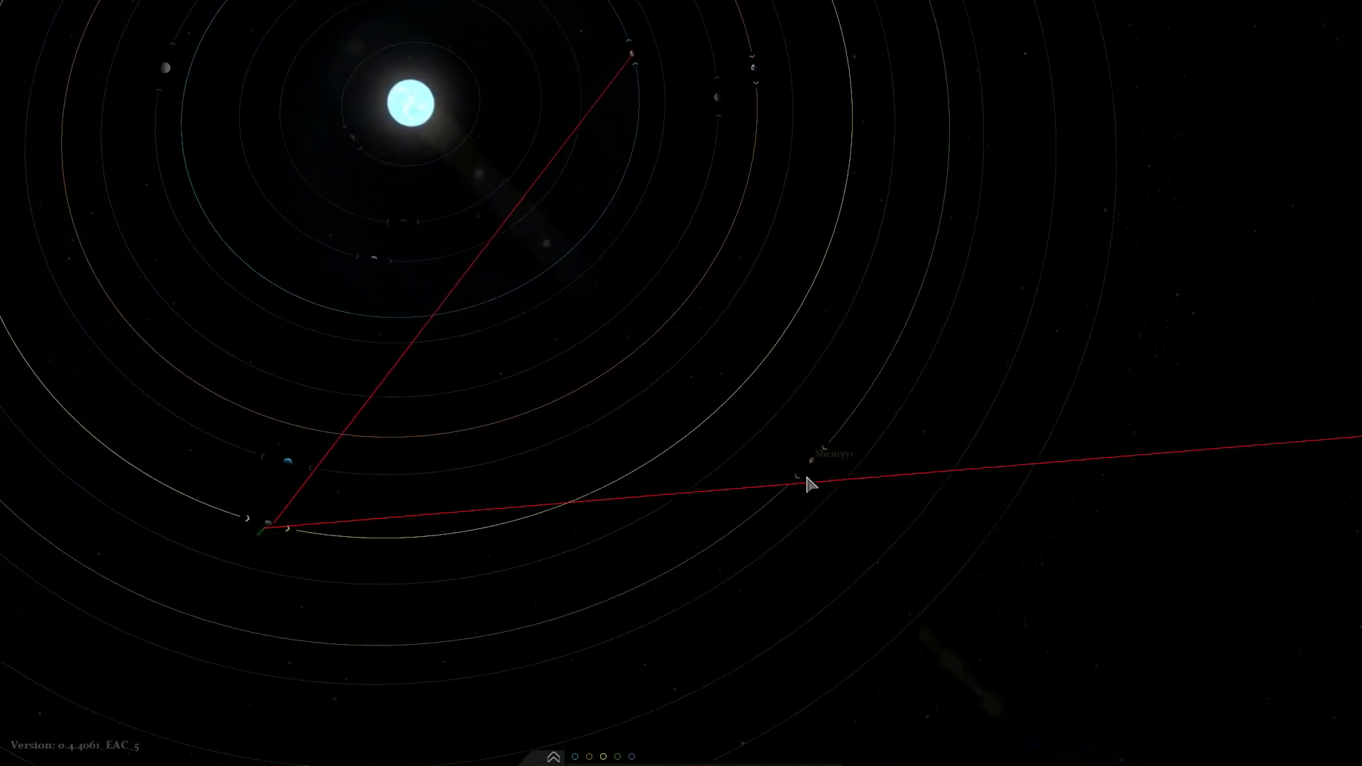
left_click(834, 454)
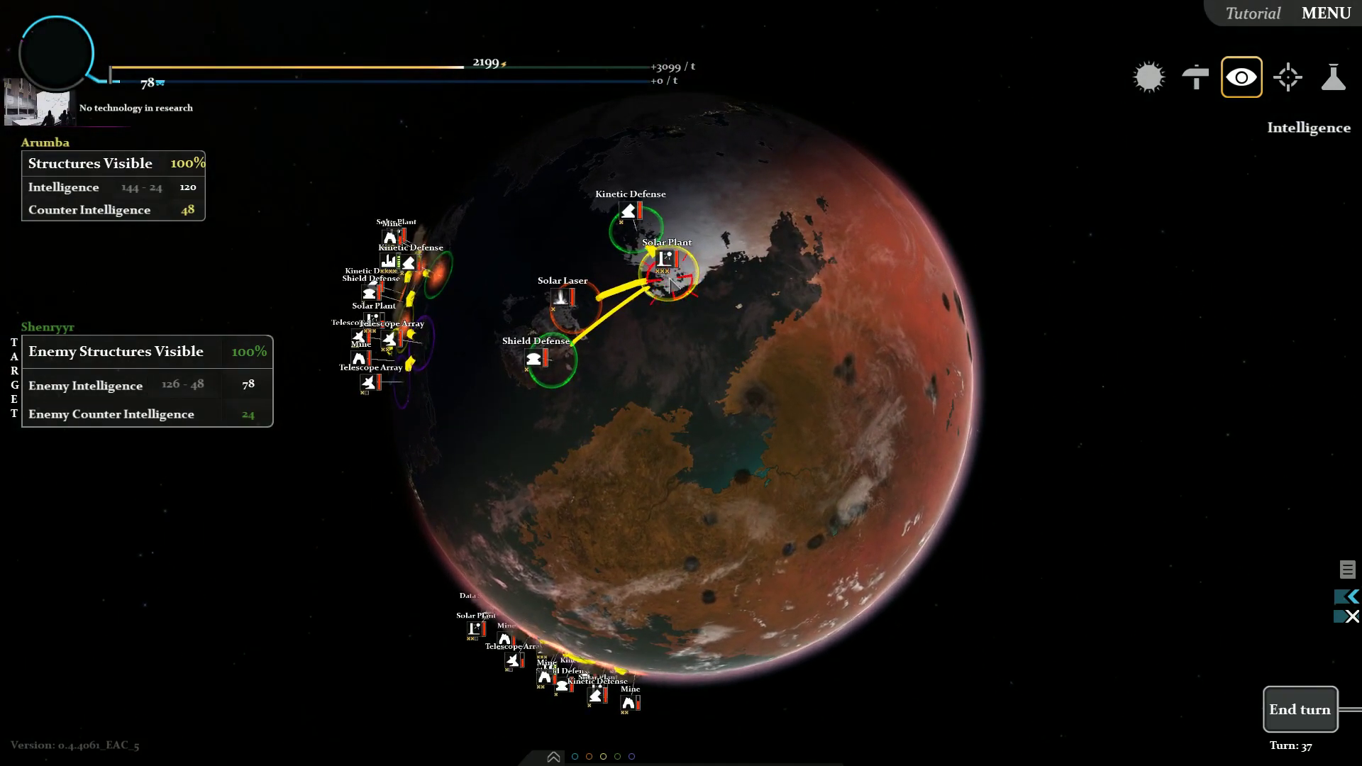
right_click(681, 271)
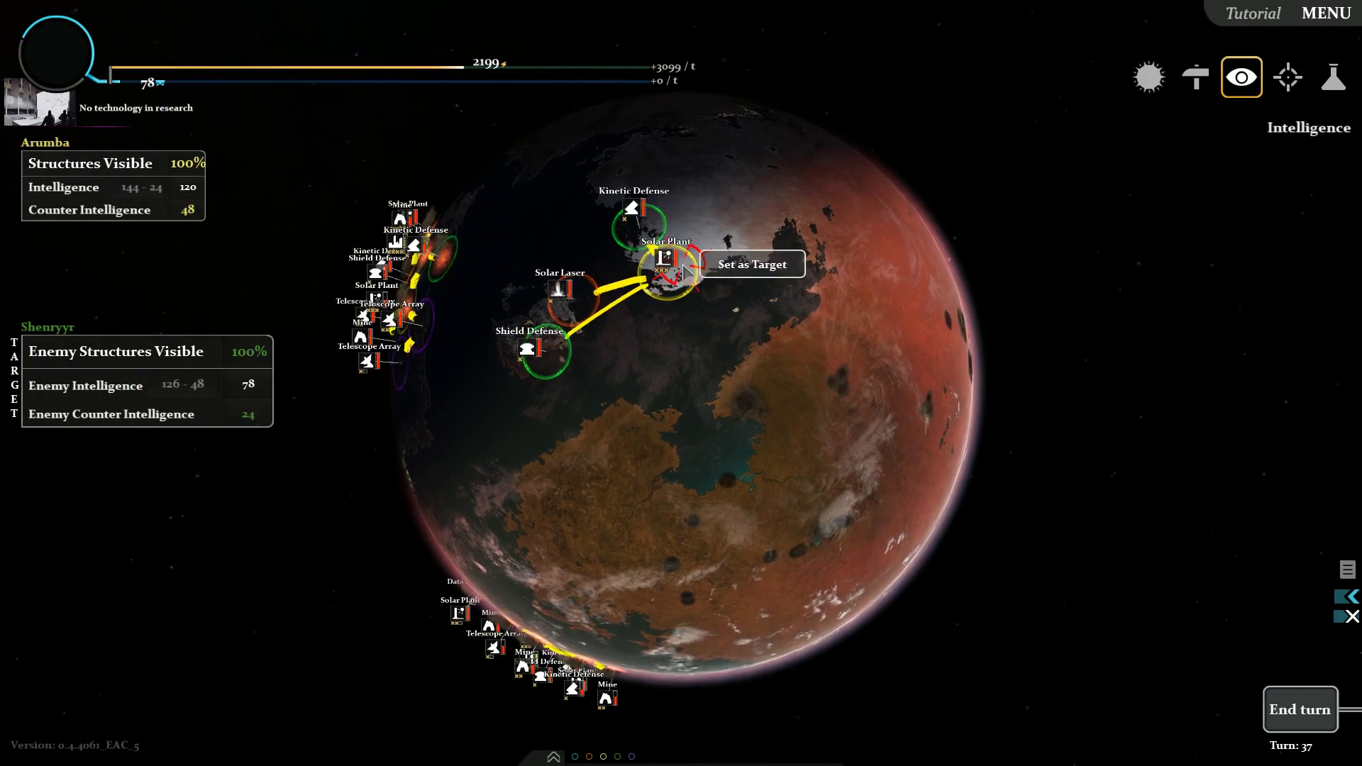
left_click(753, 264)
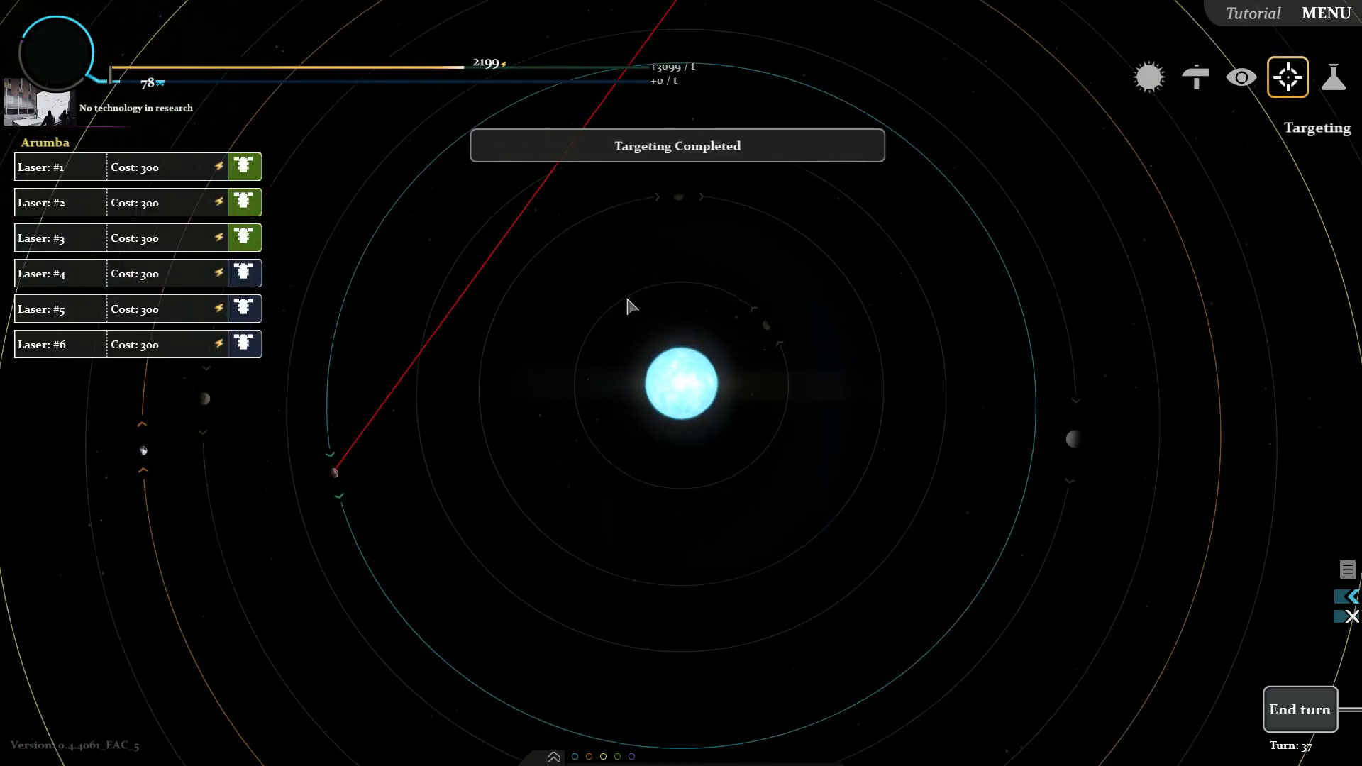
Step: Pan the system and aim the fourth laser at the lower-left planet
left_click(575, 304)
left_click_drag(606, 264, 431, 243)
scroll(691, 255, "down", 3)
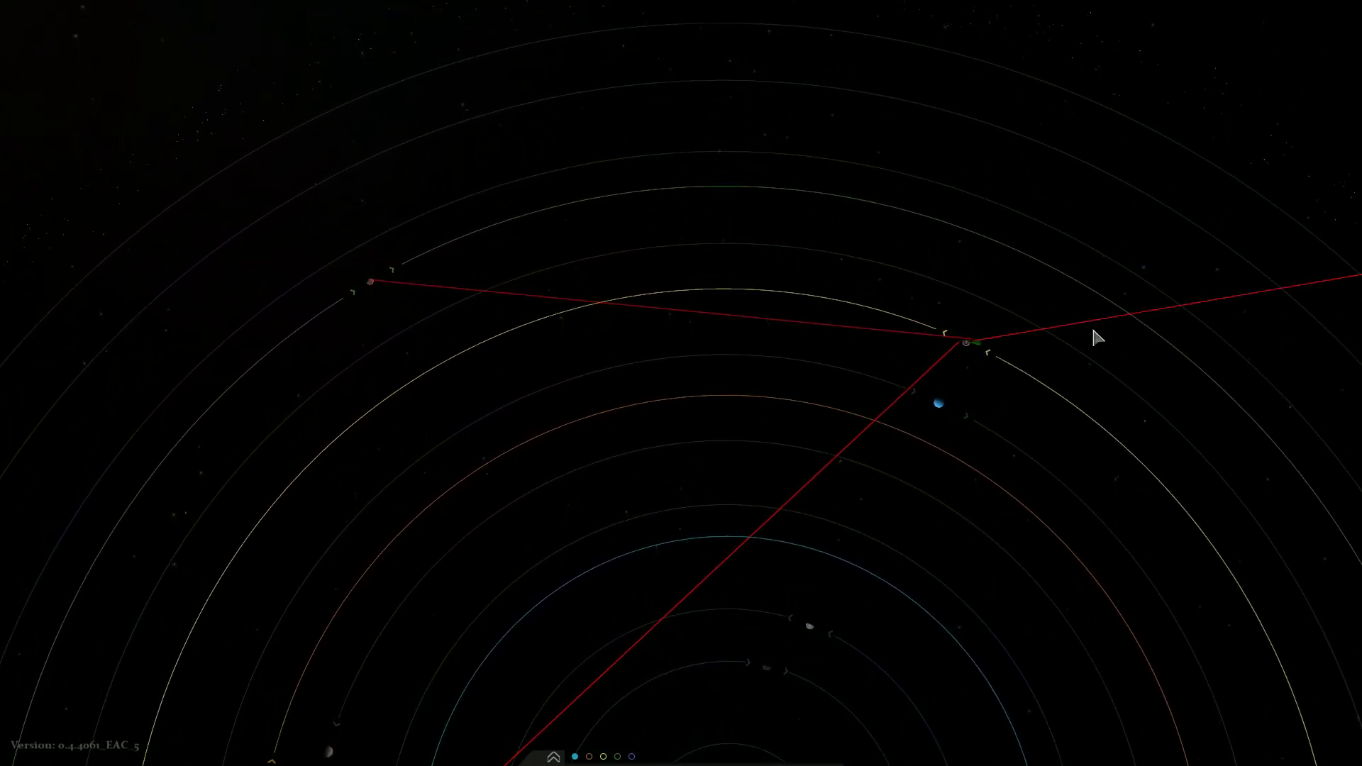
mouse_move(1094, 348)
left_mouse_down()
mouse_move(858, 390)
mouse_move(692, 312)
mouse_move(688, 294)
left_mouse_up()
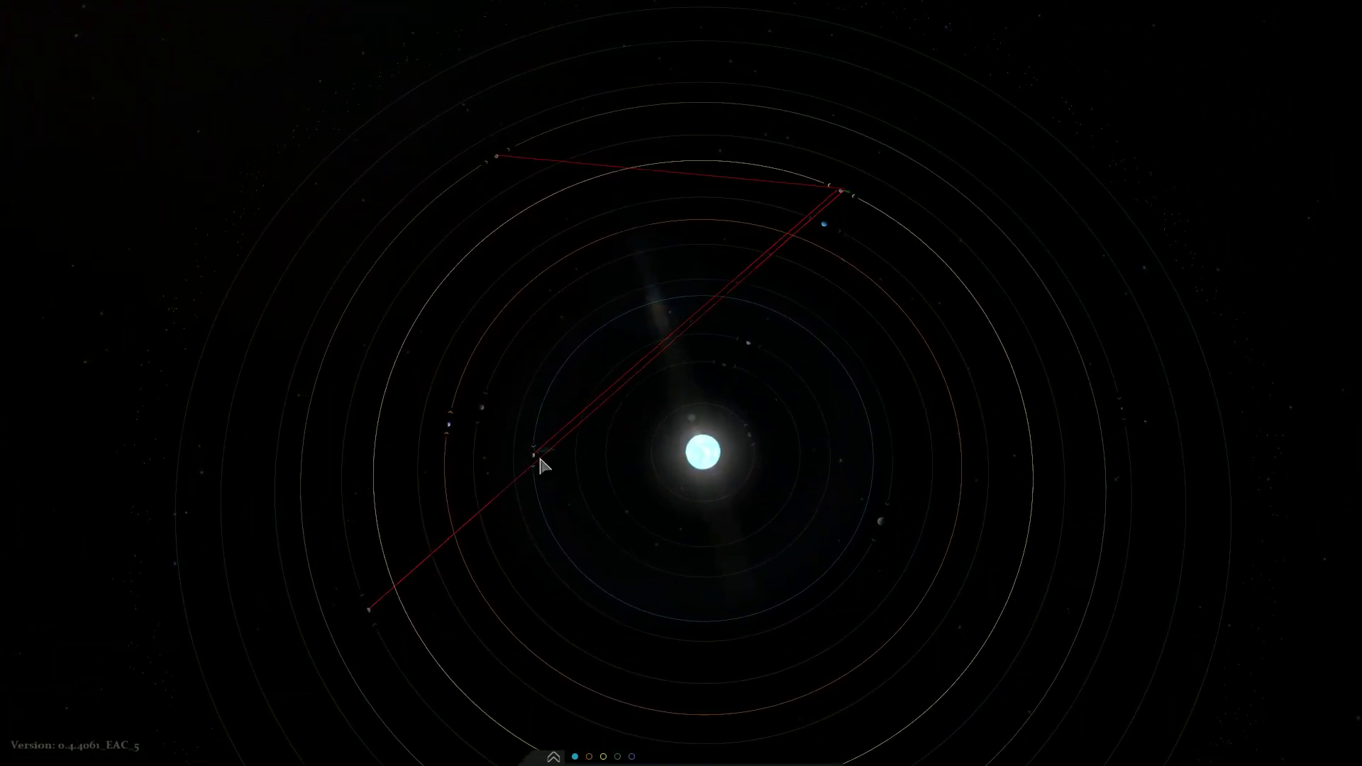
scroll(536, 463, "up", 6)
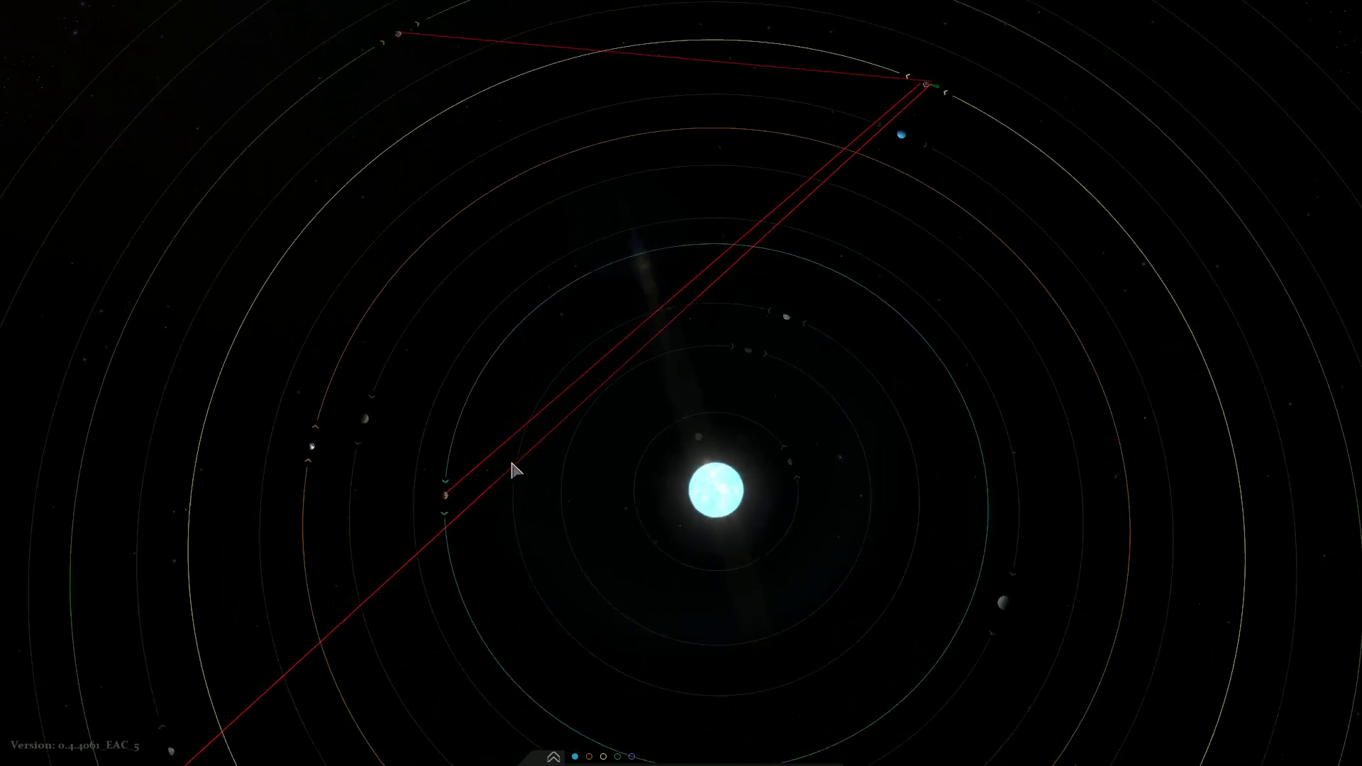
left_click(362, 506)
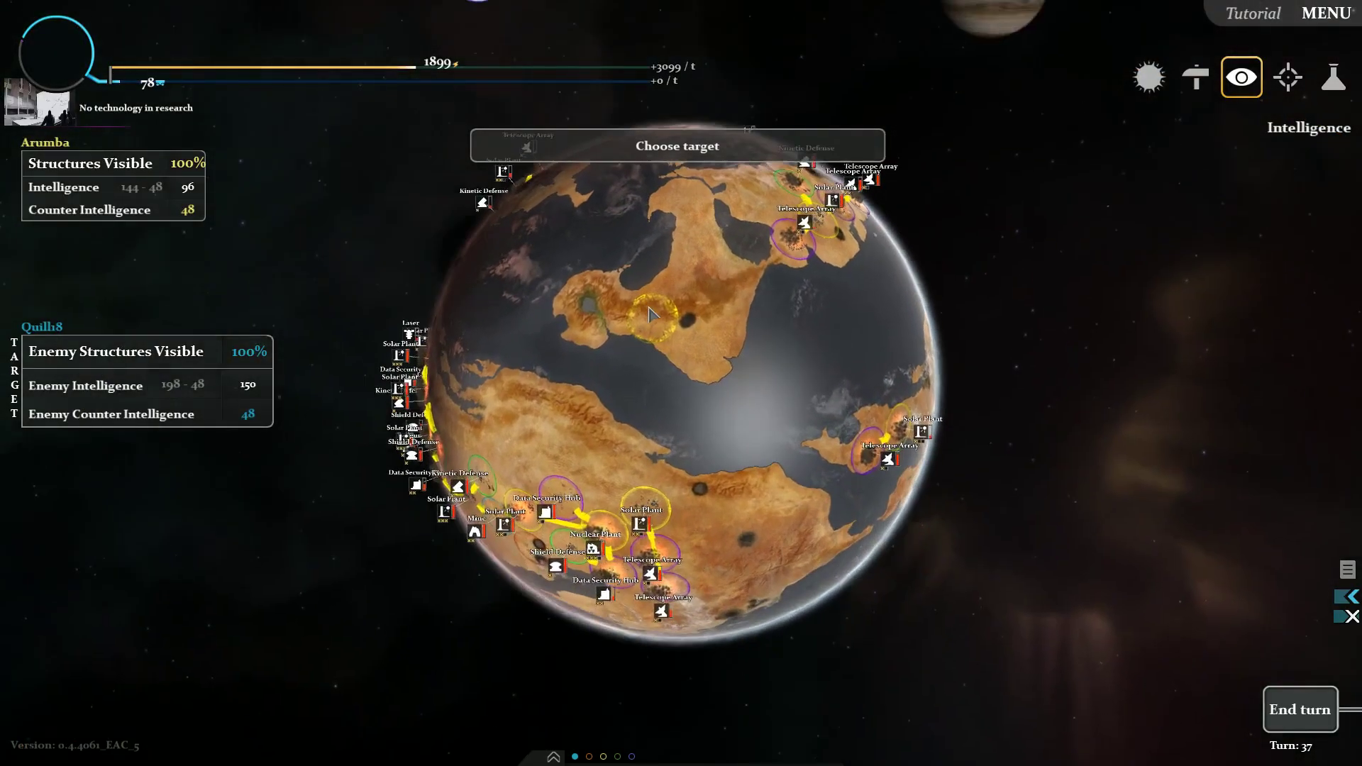
Step: Rotate the orange planet and set the fourth laser's structure target
left_click(650, 314)
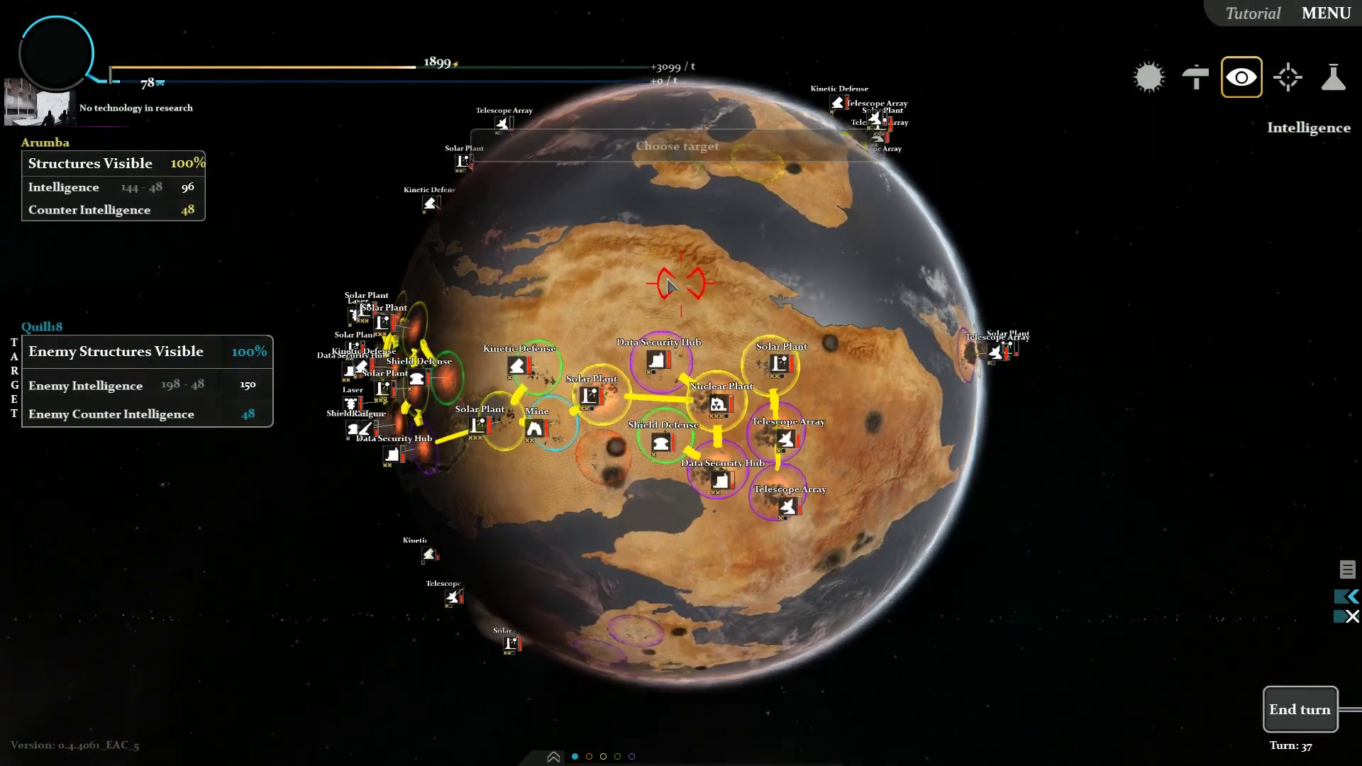
mouse_move(673, 283)
left_mouse_down()
mouse_move(753, 304)
mouse_move(589, 385)
mouse_move(691, 354)
mouse_move(788, 418)
mouse_move(708, 324)
mouse_move(635, 360)
mouse_move(855, 458)
left_mouse_up()
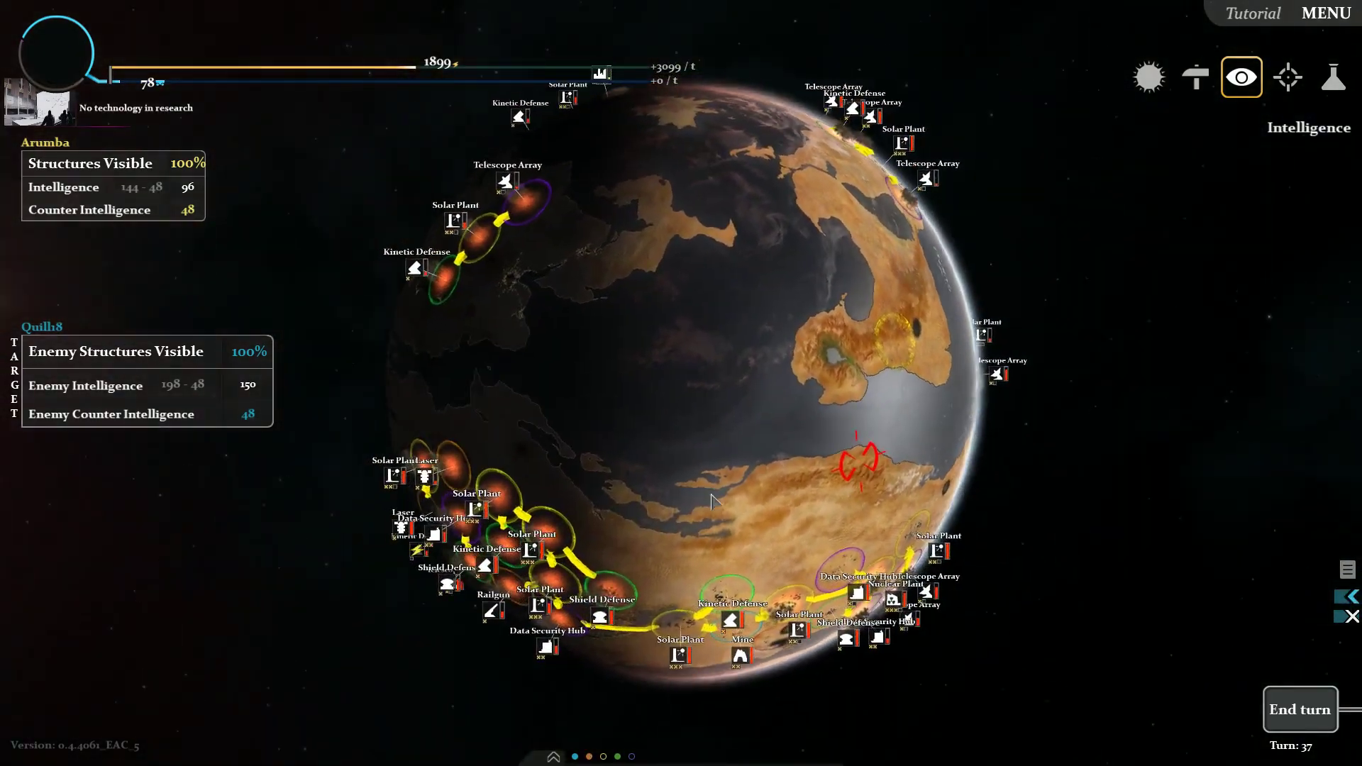
mouse_move(717, 495)
left_mouse_down()
mouse_move(668, 359)
mouse_move(864, 425)
mouse_move(760, 389)
mouse_move(756, 371)
left_mouse_up()
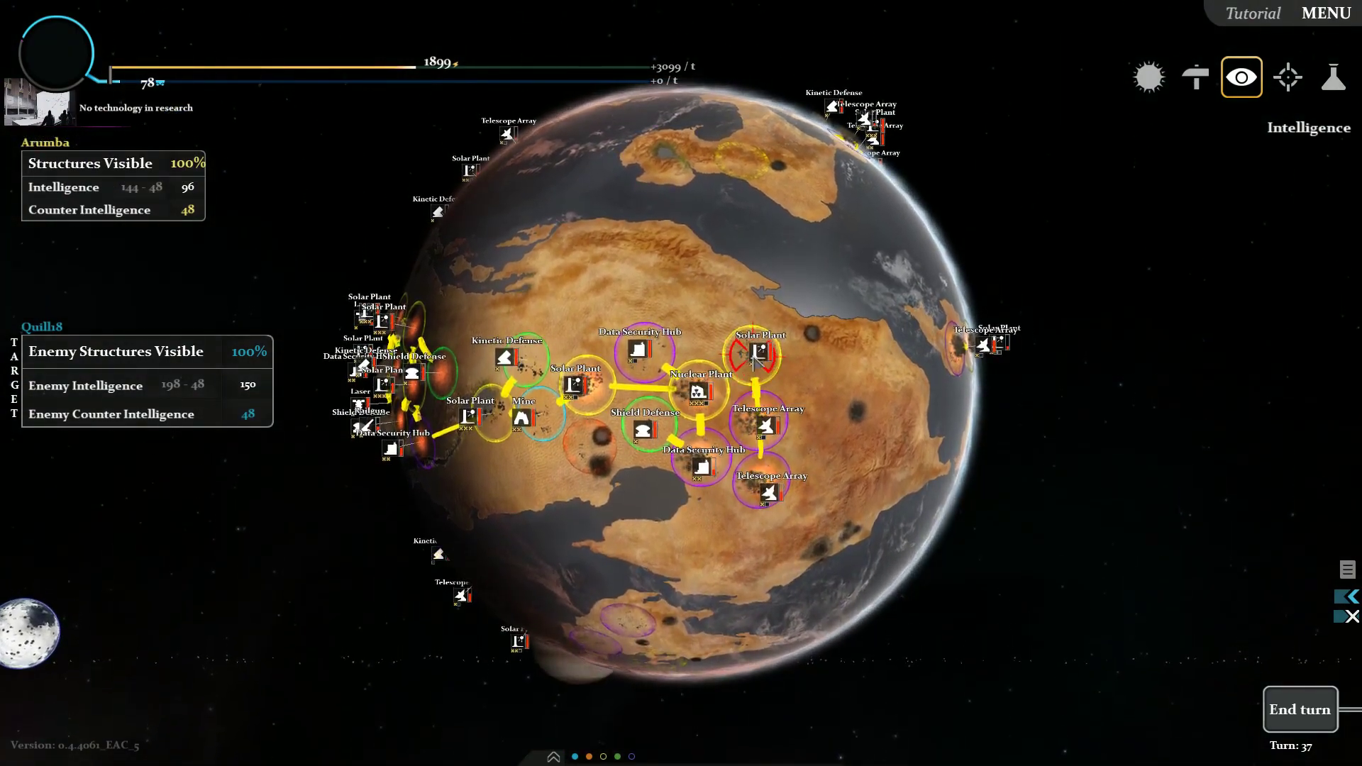
left_click(760, 353)
Step: Aim two more lasers at the orange planet, one at its Nuclear Plant
left_click(246, 308)
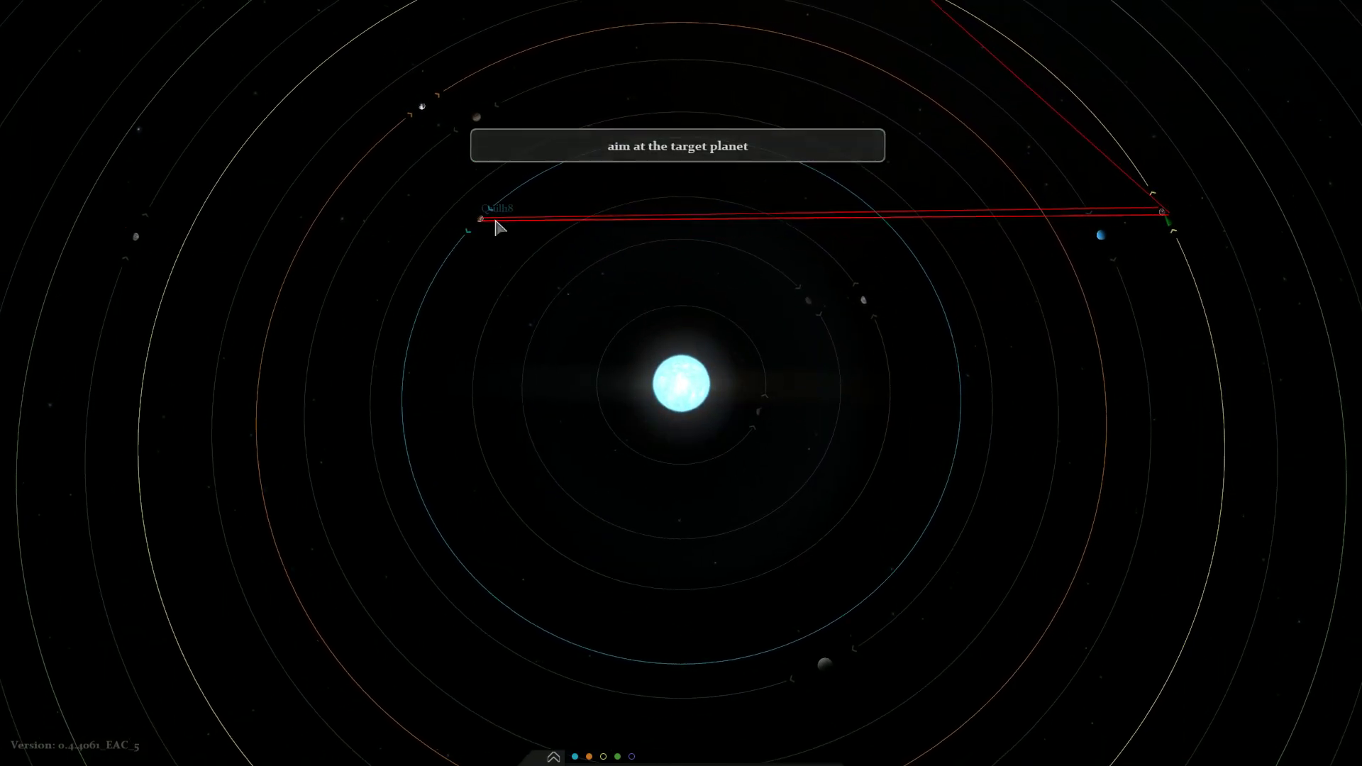
left_click(497, 226)
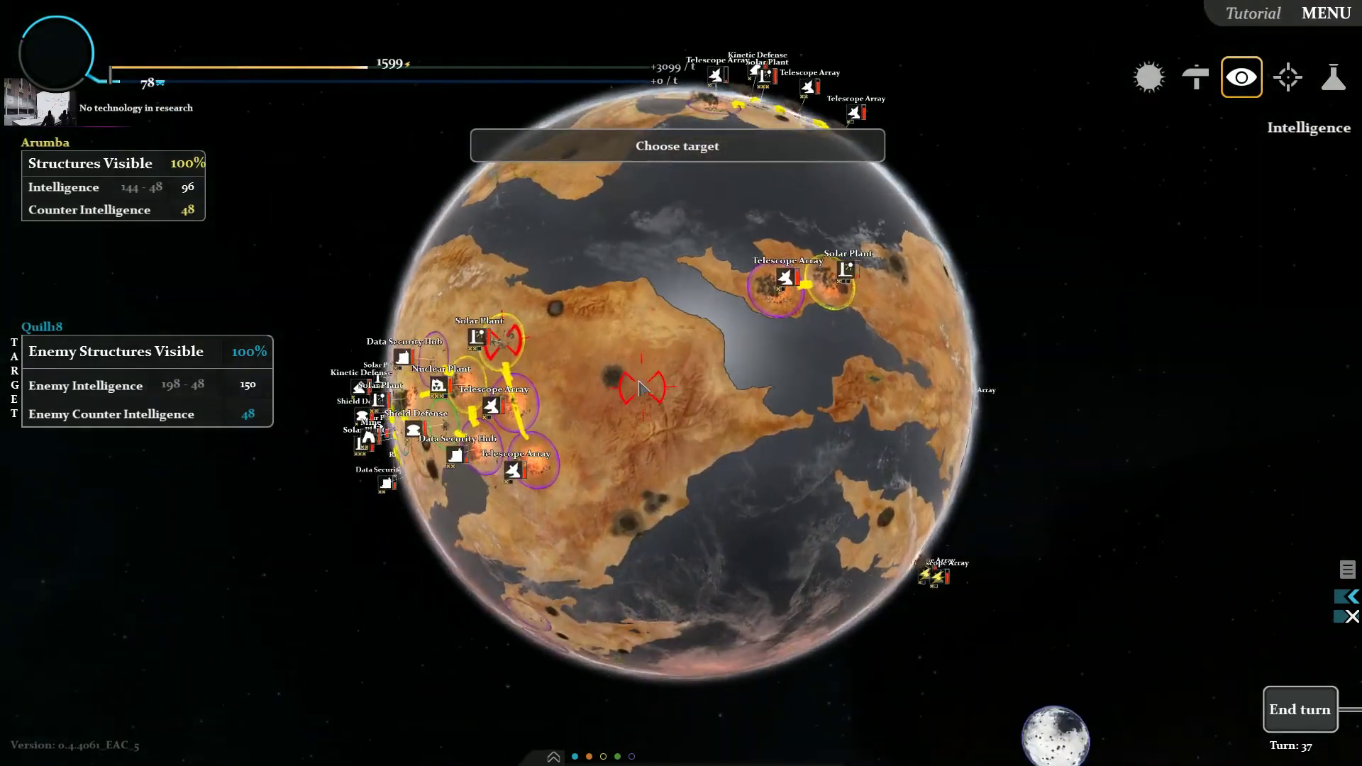
mouse_move(643, 391)
left_mouse_down()
mouse_move(629, 405)
mouse_move(555, 373)
left_mouse_up()
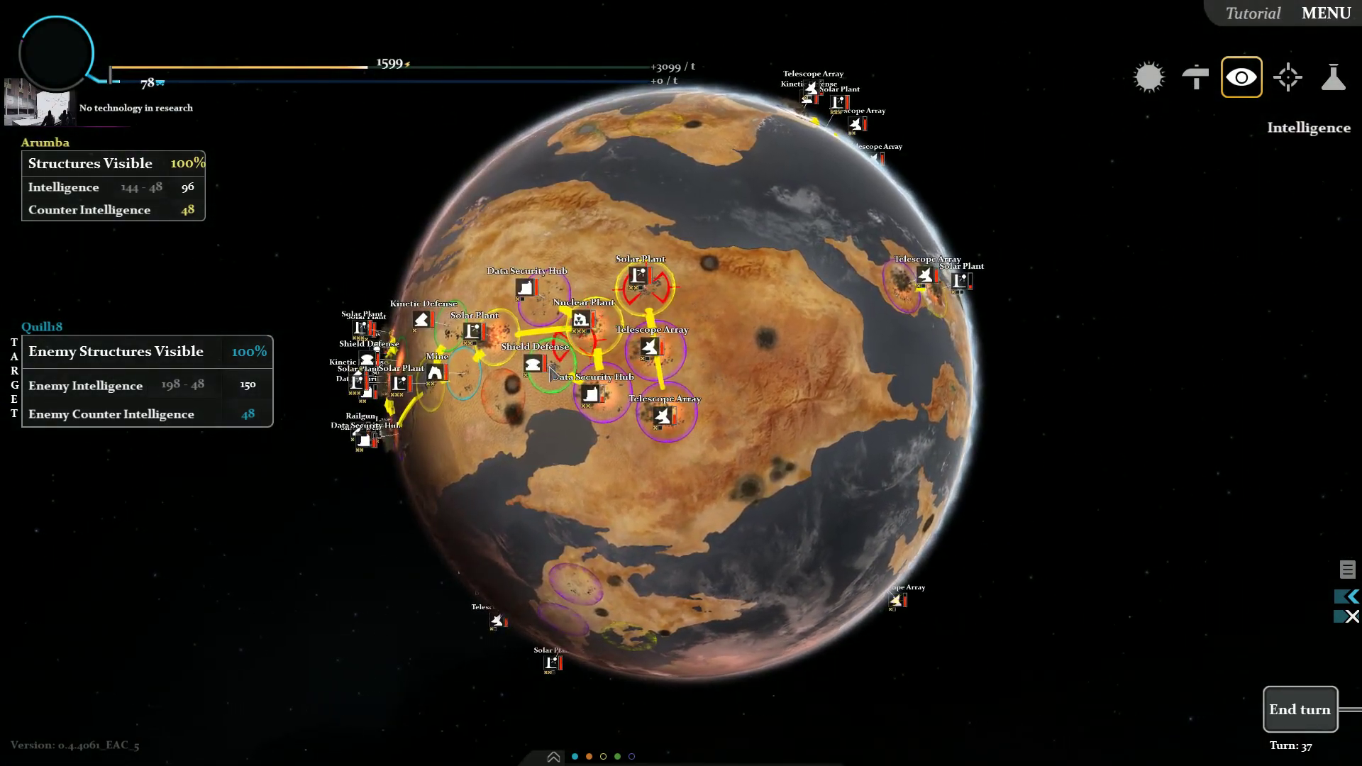
left_click(605, 339)
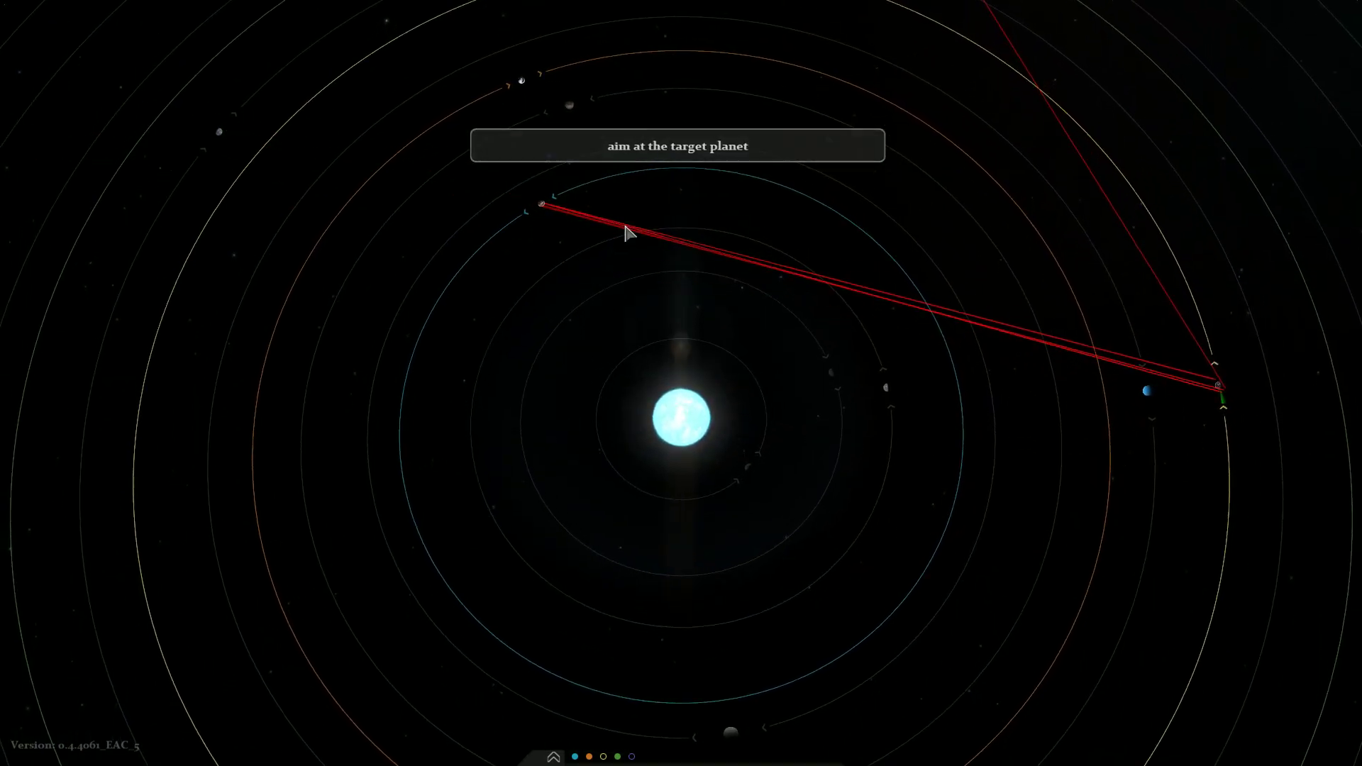
left_click(612, 369)
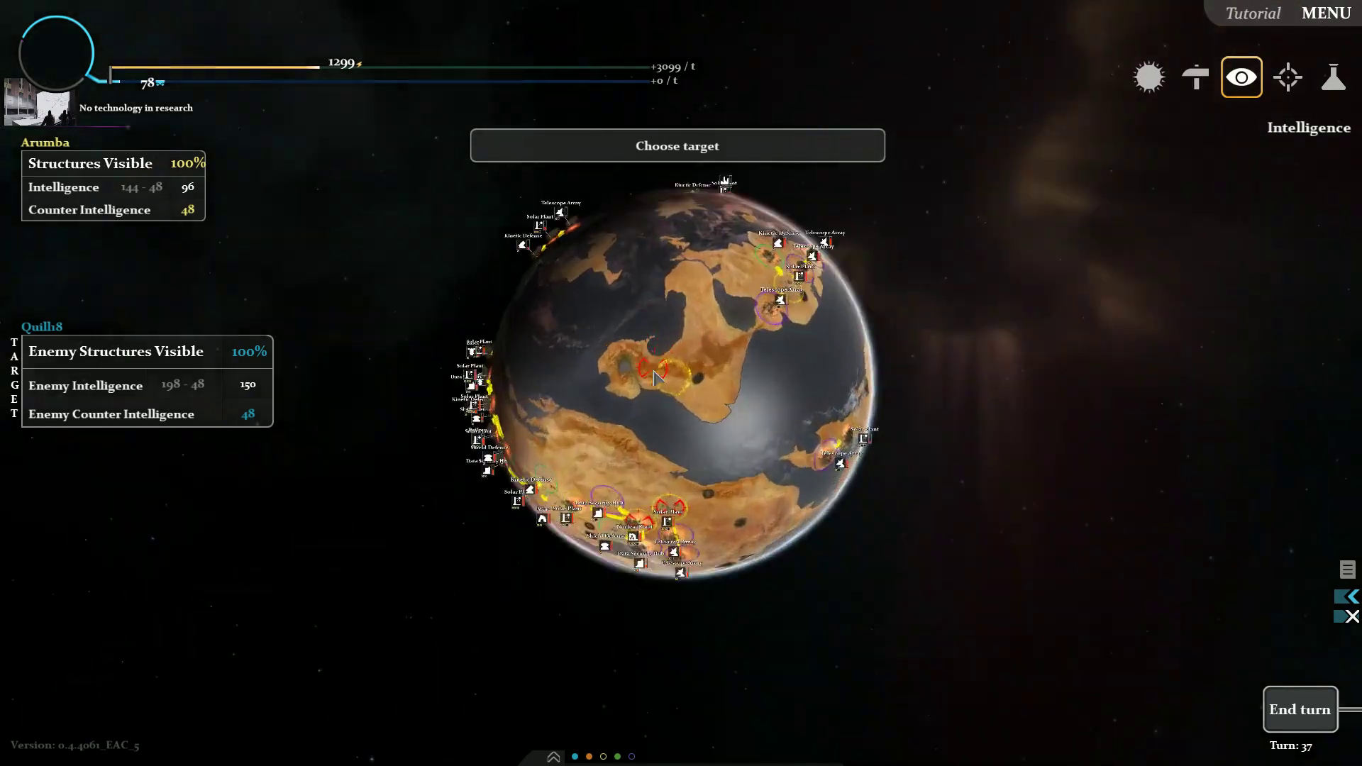
scroll(656, 375, "up", 5)
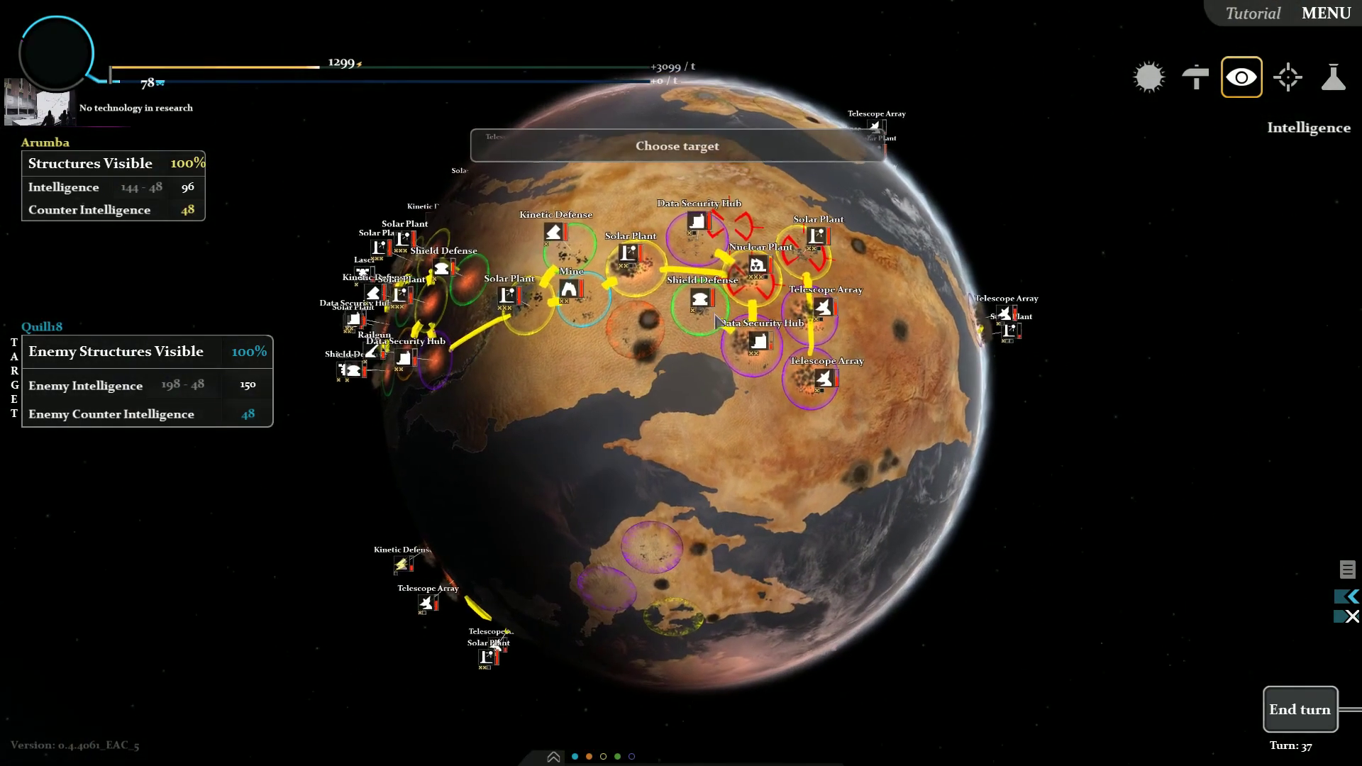
left_click(728, 309)
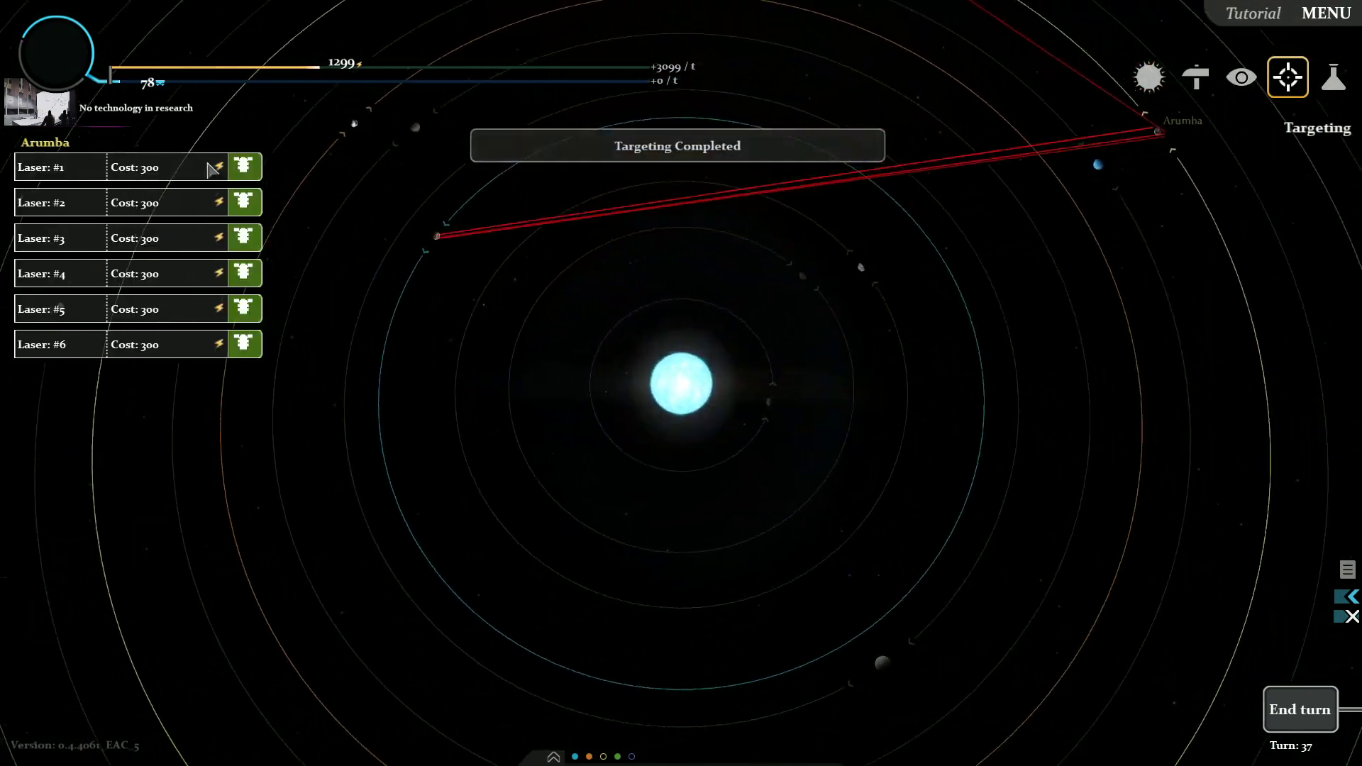
left_click(1149, 77)
Step: End turn 37 and hide the interface while the other players finish
left_click(1300, 709)
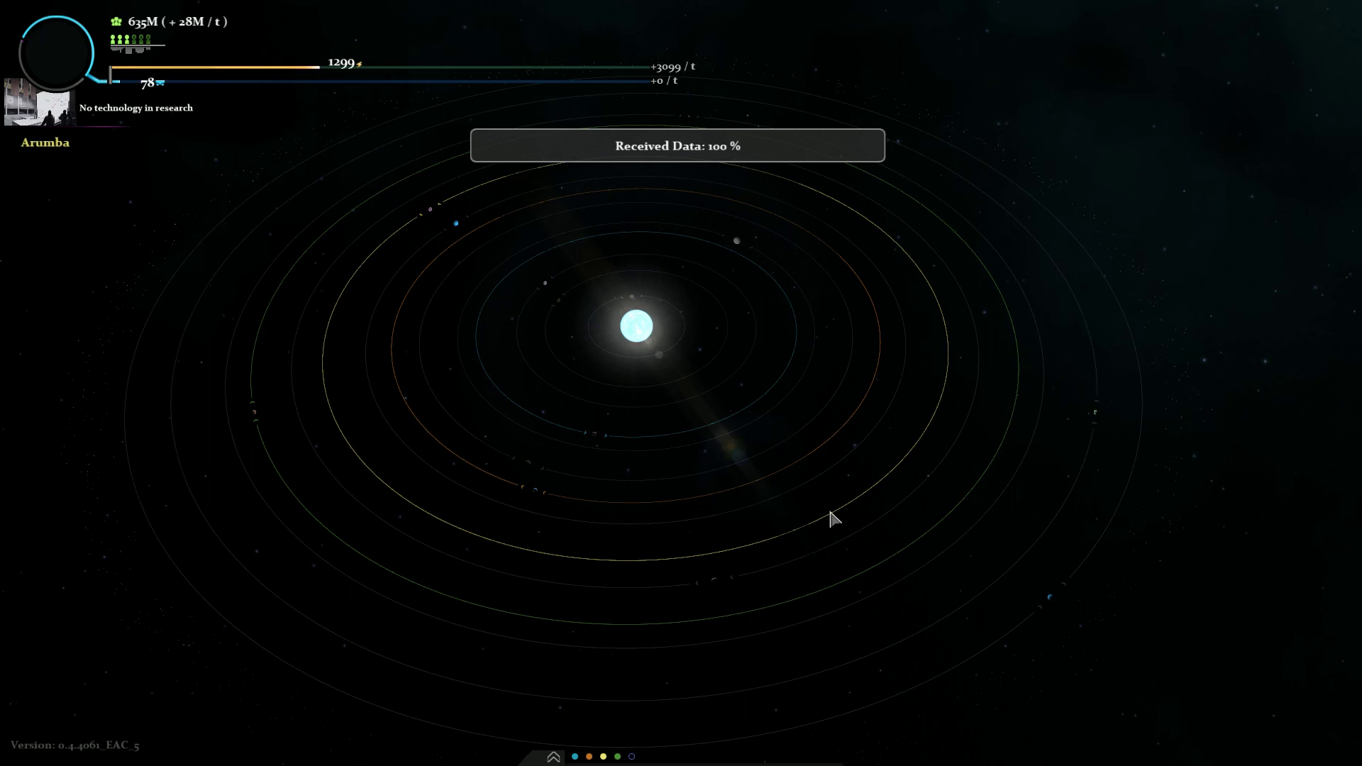
key("F11")
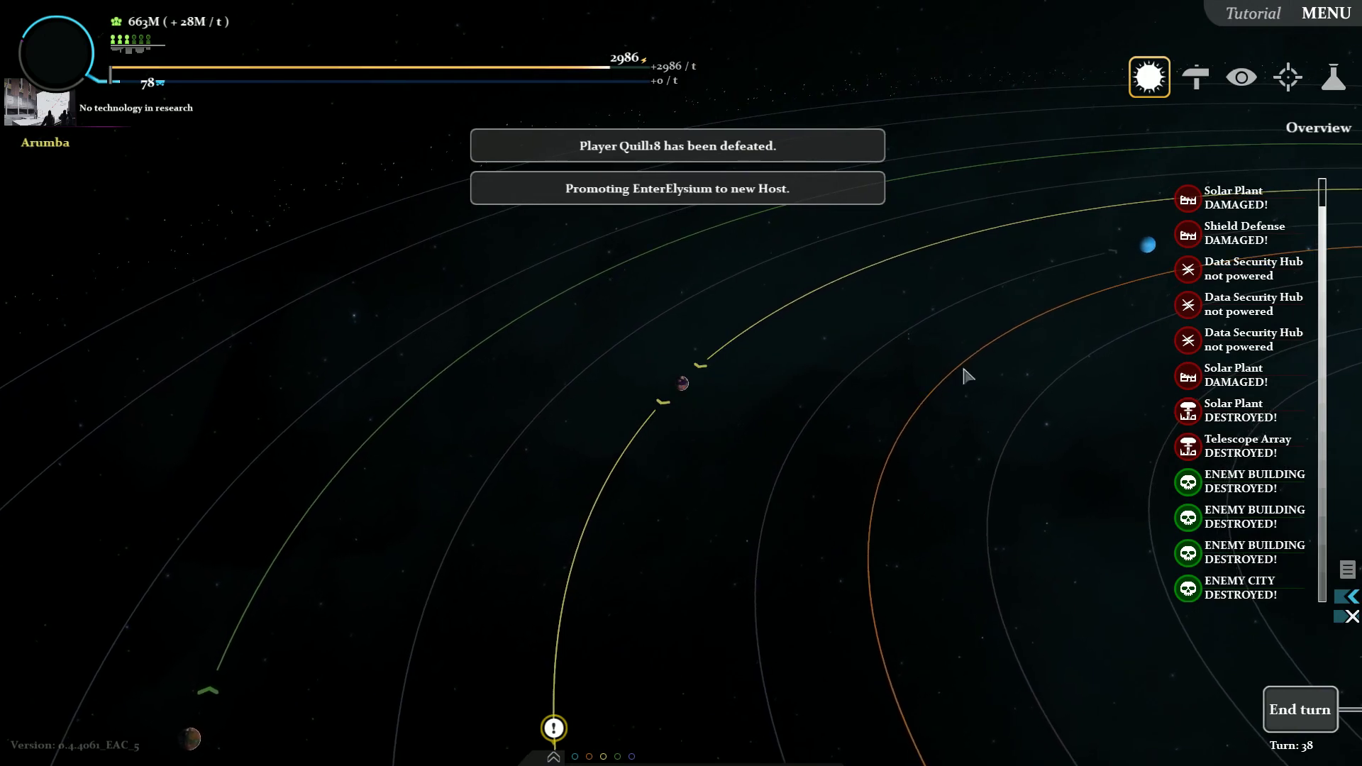
scroll(1326, 544, "up", 1)
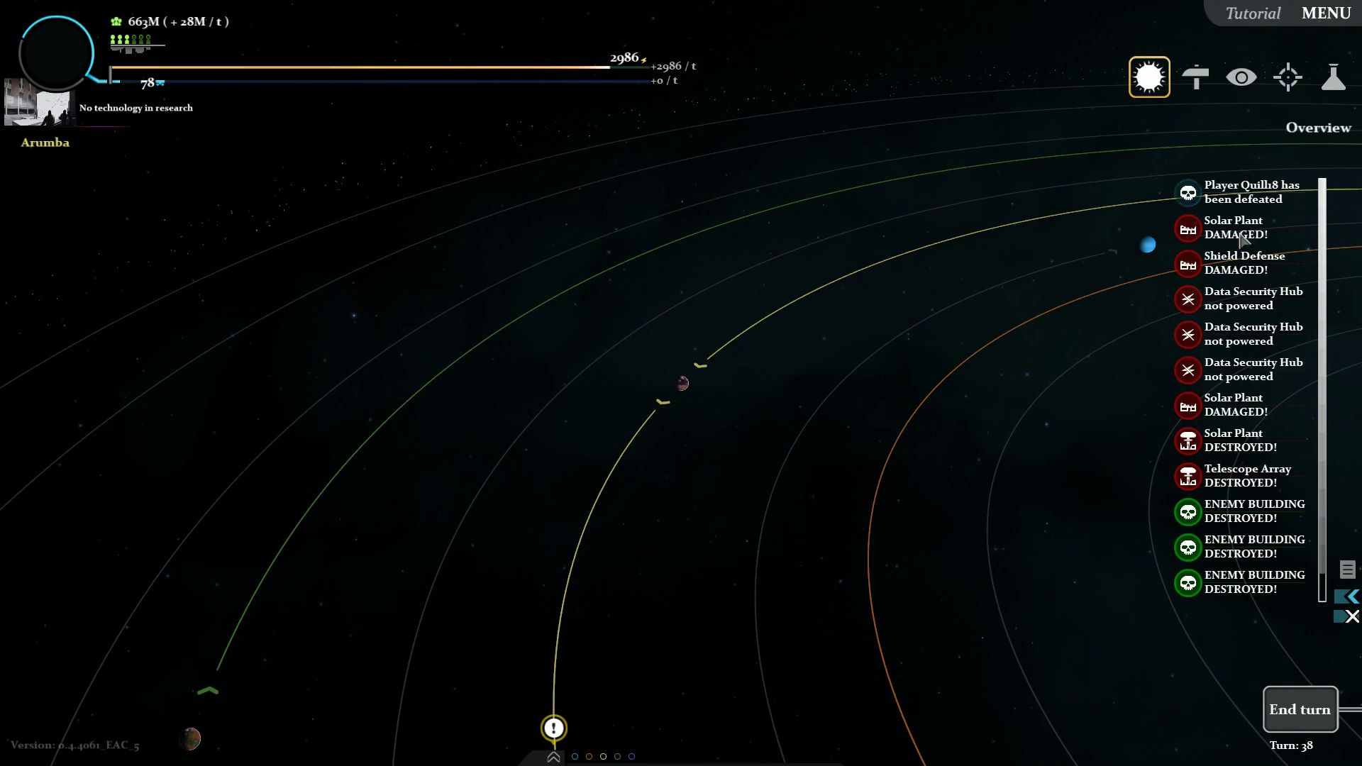
Step: Aim Laser #1 at EnterElysium's blue-white planet, then abort the shot
key("4")
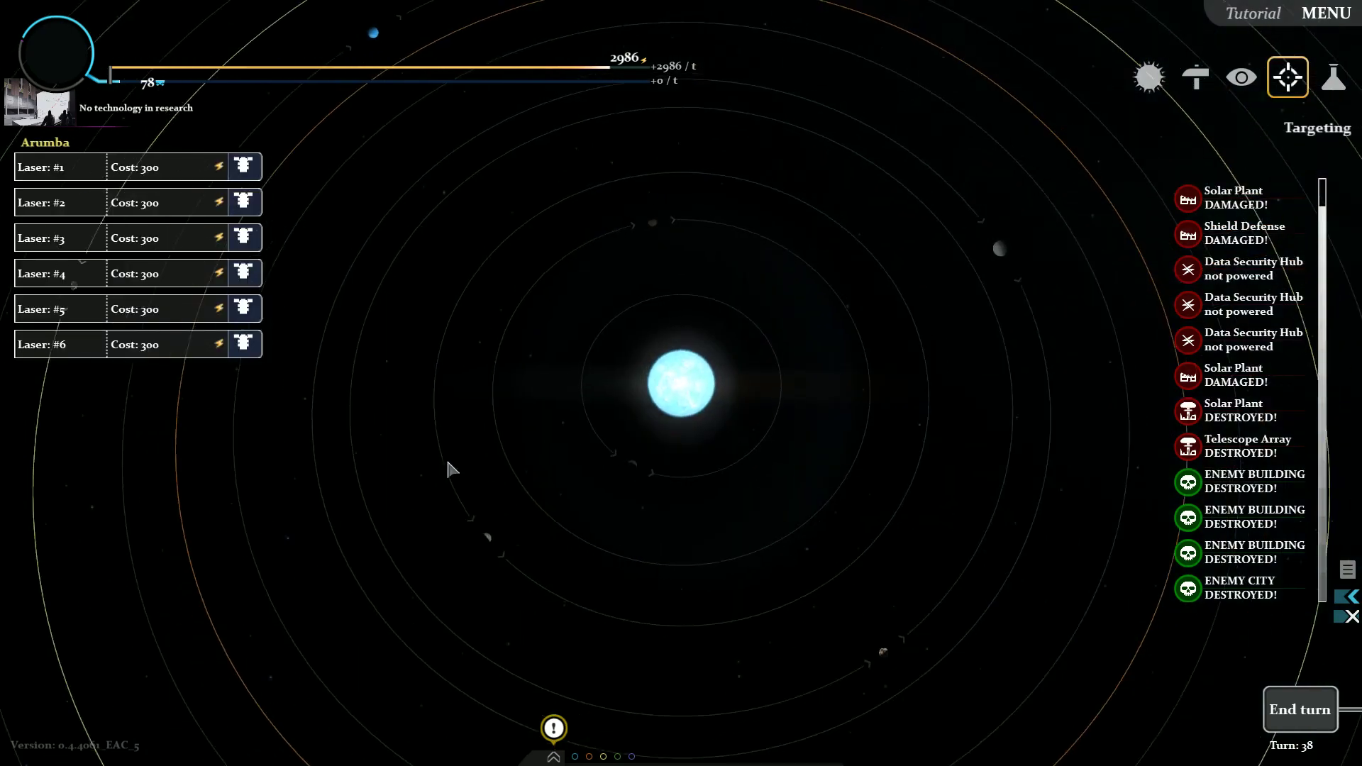
left_click(139, 167)
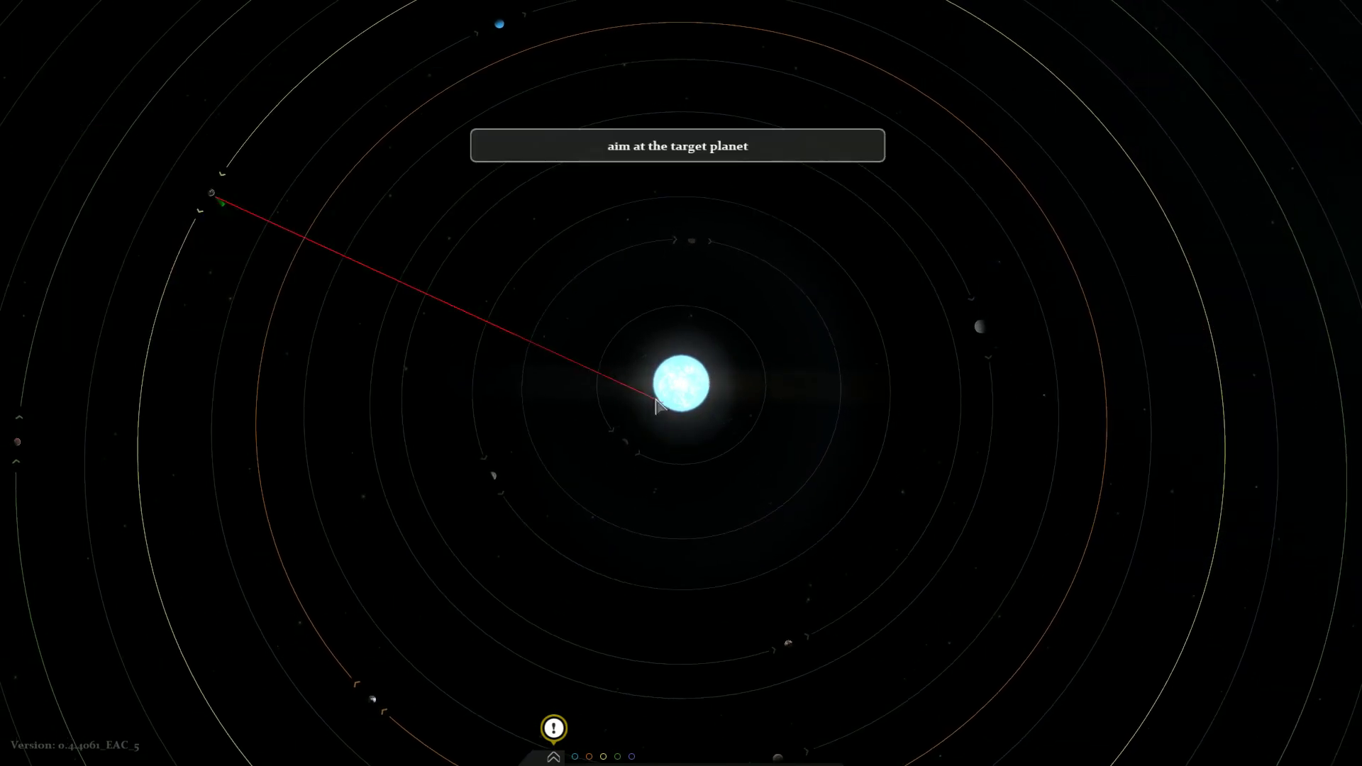
left_click_drag(458, 448, 636, 511)
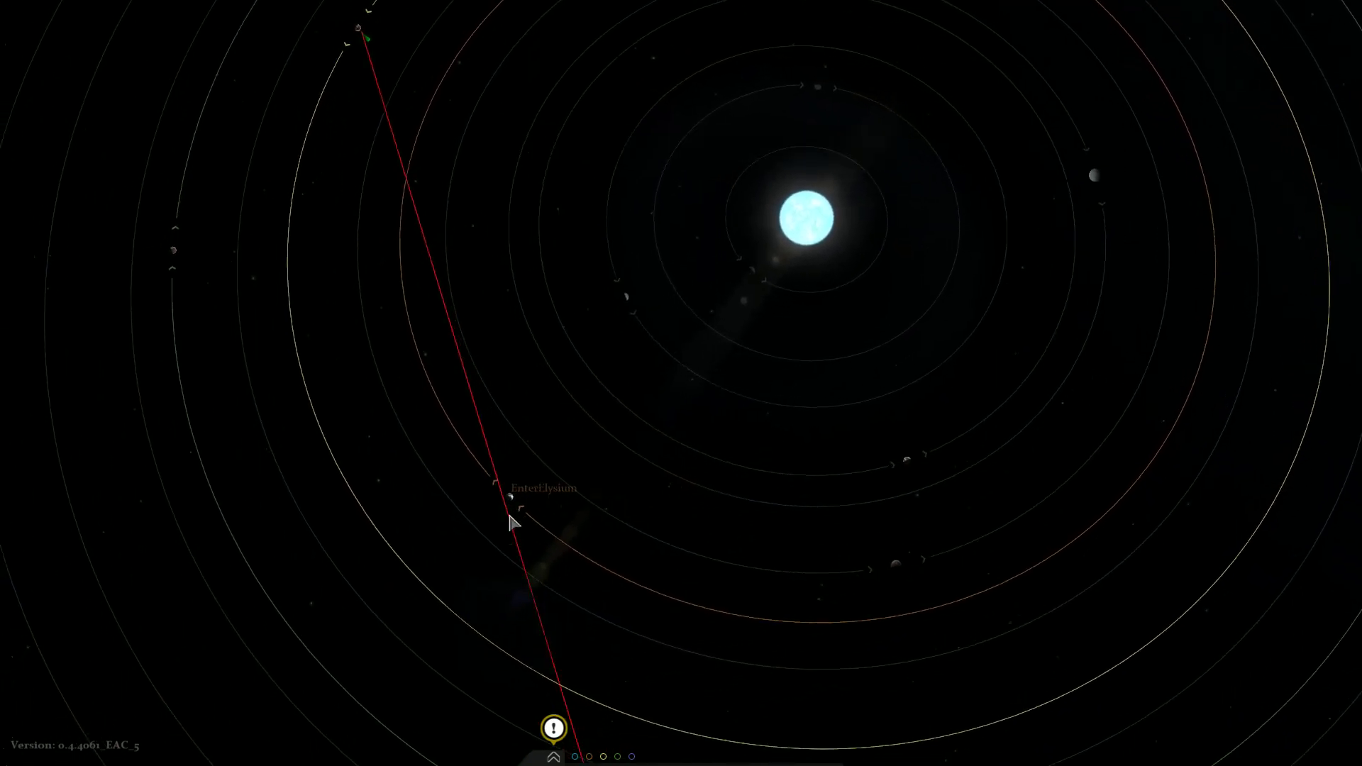
left_click(628, 495)
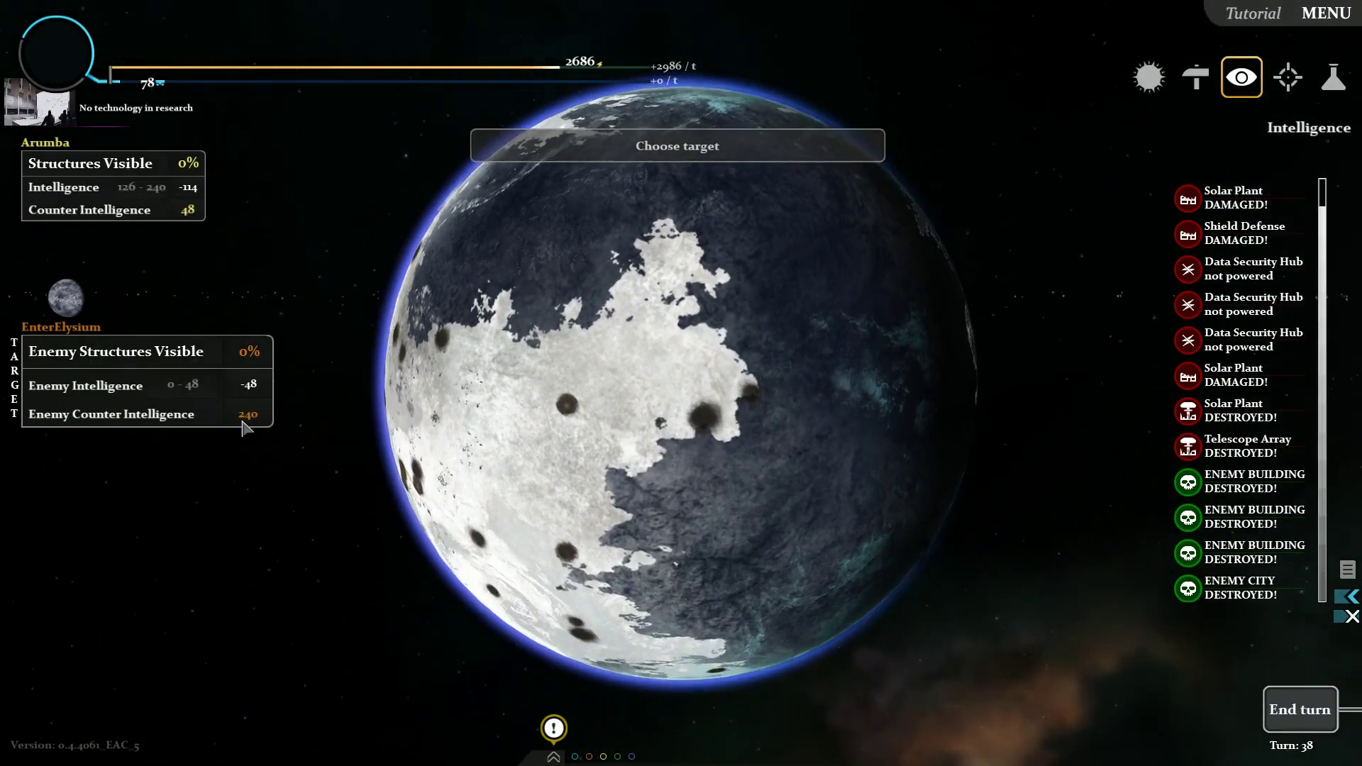
right_click(519, 452)
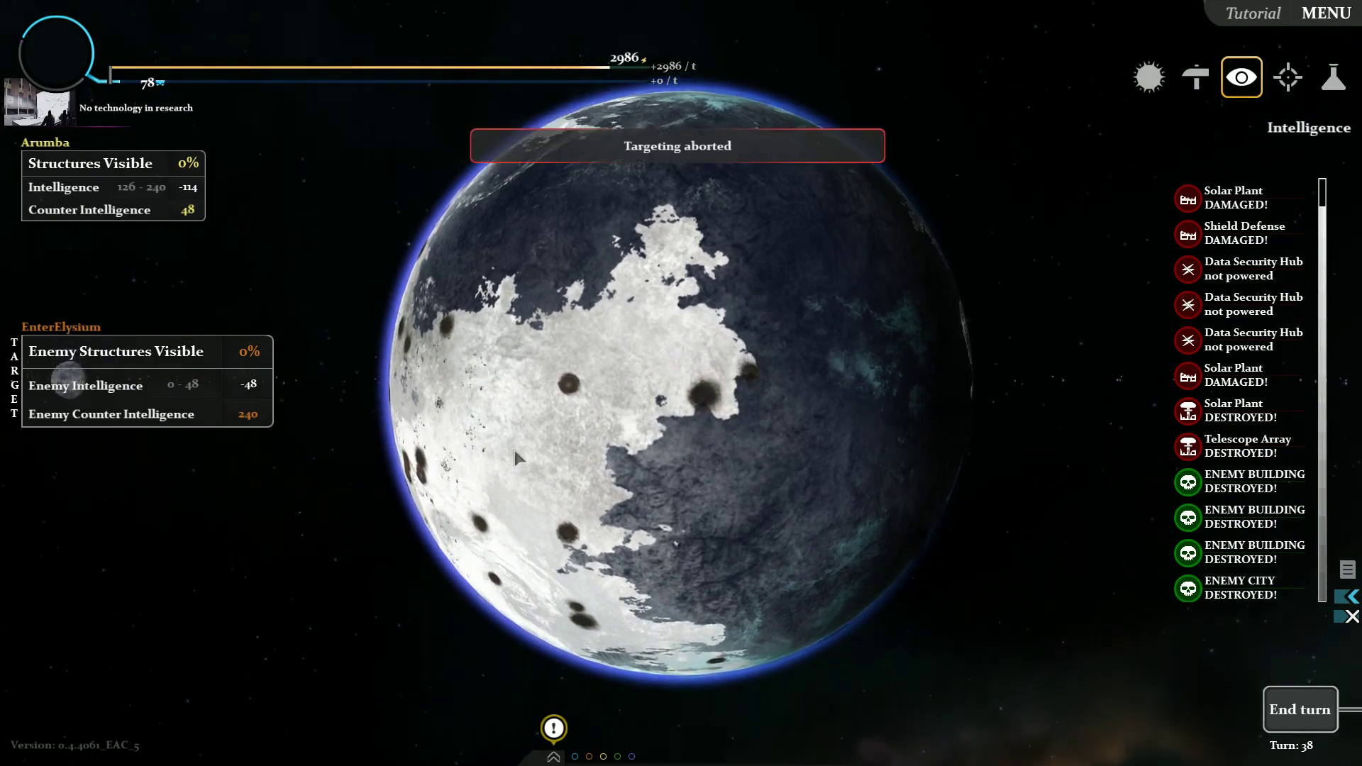
left_click_drag(521, 444, 632, 429)
Step: Aim a laser at Shenryyr's red planet and rotate it to survey its structures
key("Escape")
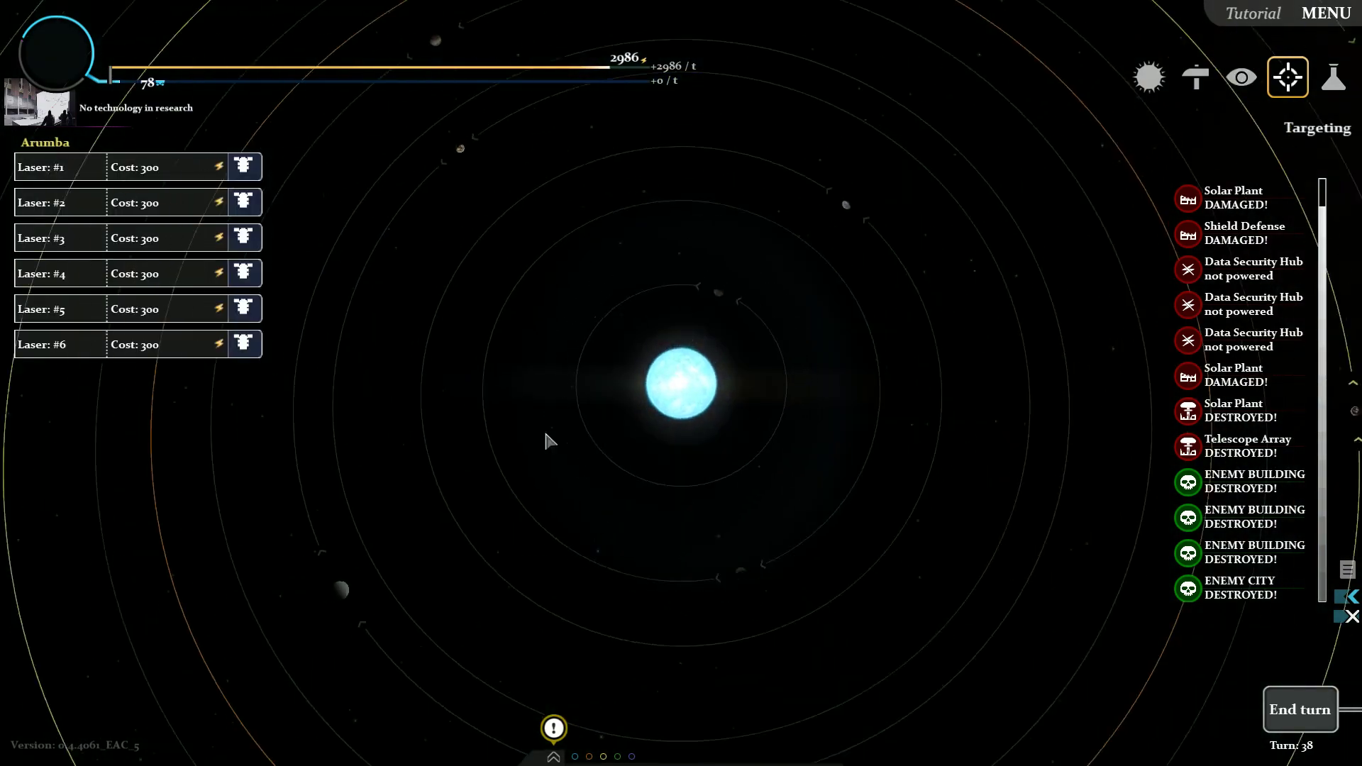
left_click(389, 250)
left_click_drag(249, 303, 1013, 277)
scroll(1014, 277, "up", 3)
scroll(1043, 255, "up", 3)
scroll(1065, 246, "up", 3)
scroll(1148, 215, "up", 3)
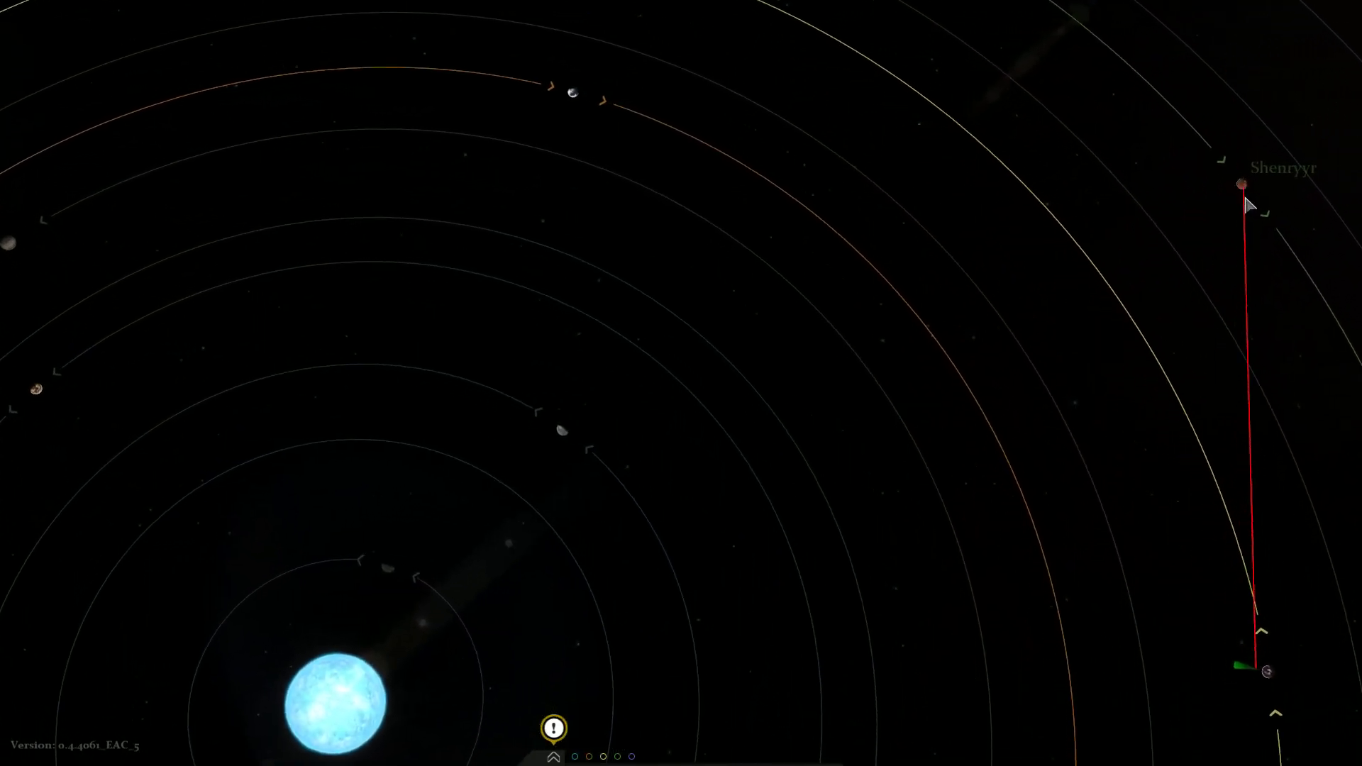
left_click(1148, 215)
scroll(681, 389, "up", 3)
scroll(596, 372, "up", 3)
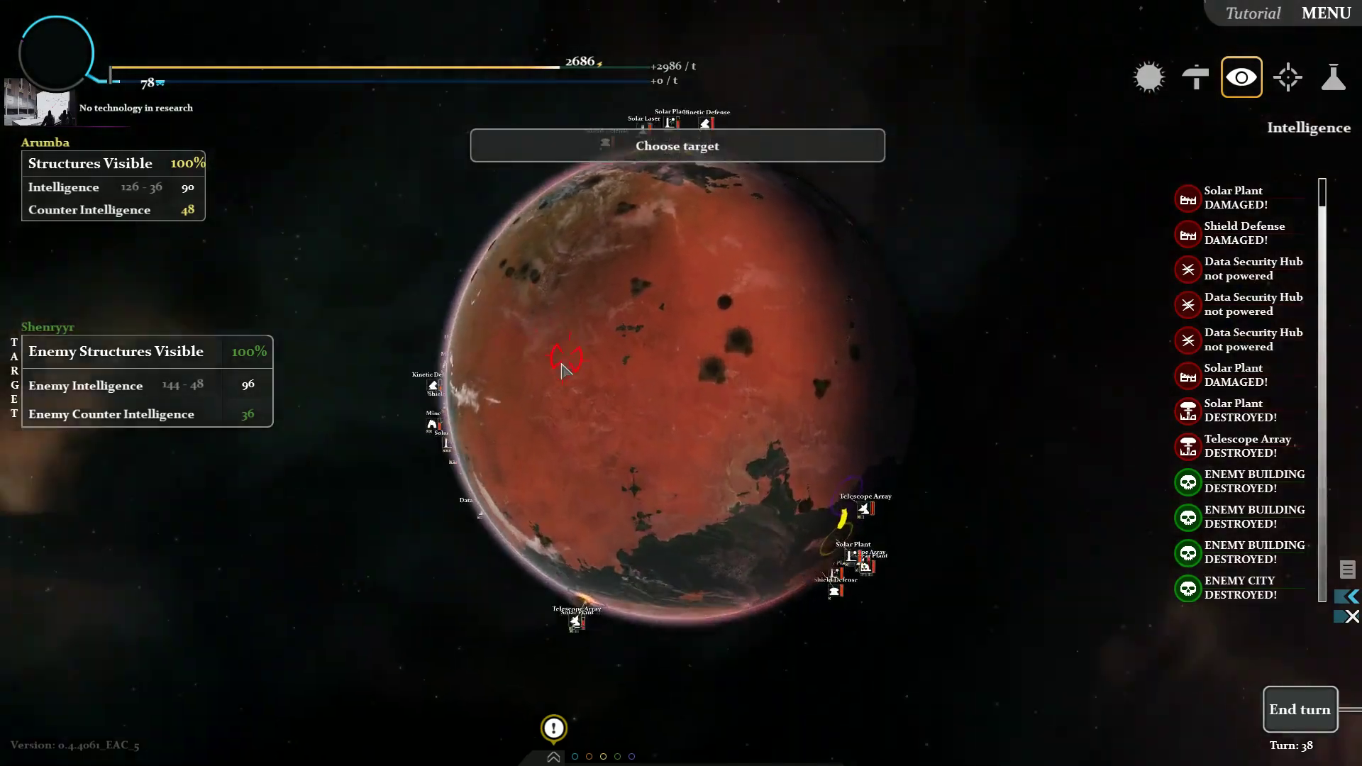
scroll(557, 407, "up", 2)
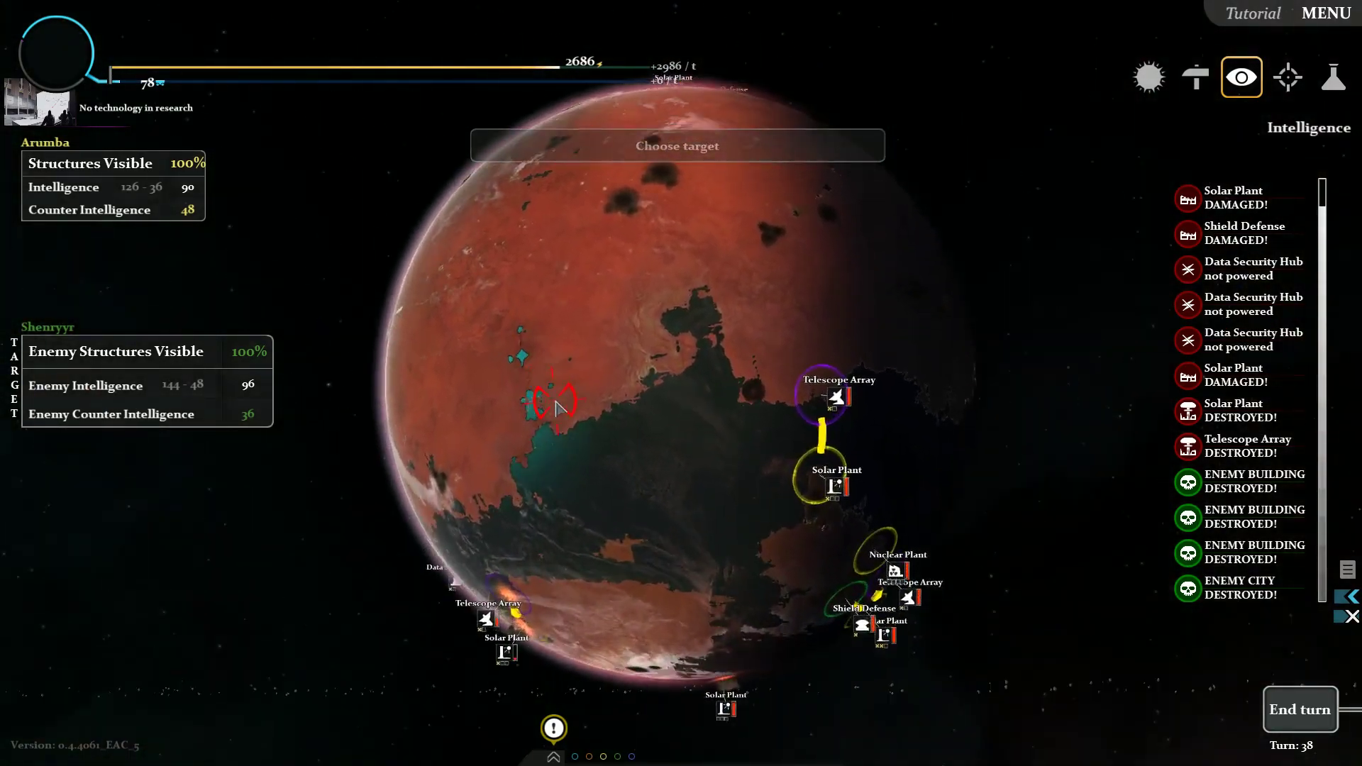
left_click_drag(556, 407, 707, 247)
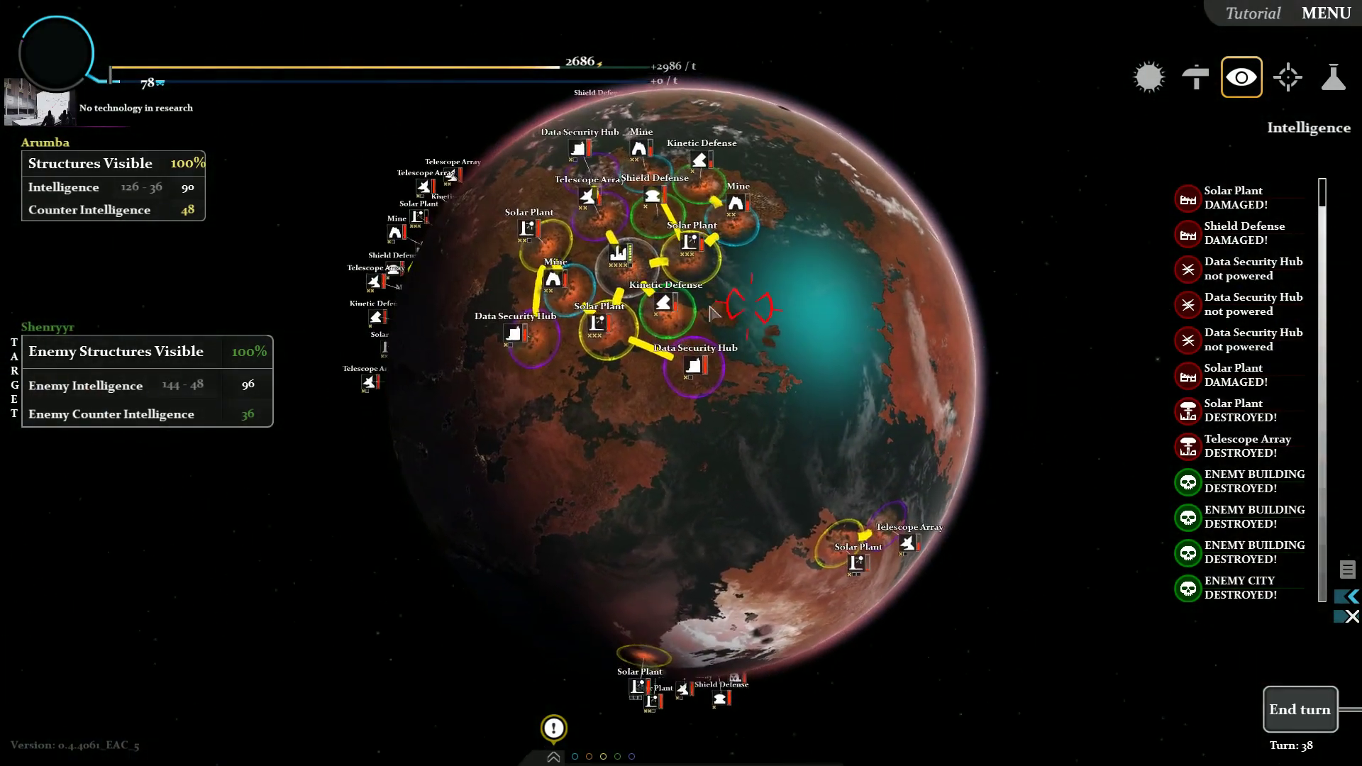
left_click_drag(711, 307, 820, 332)
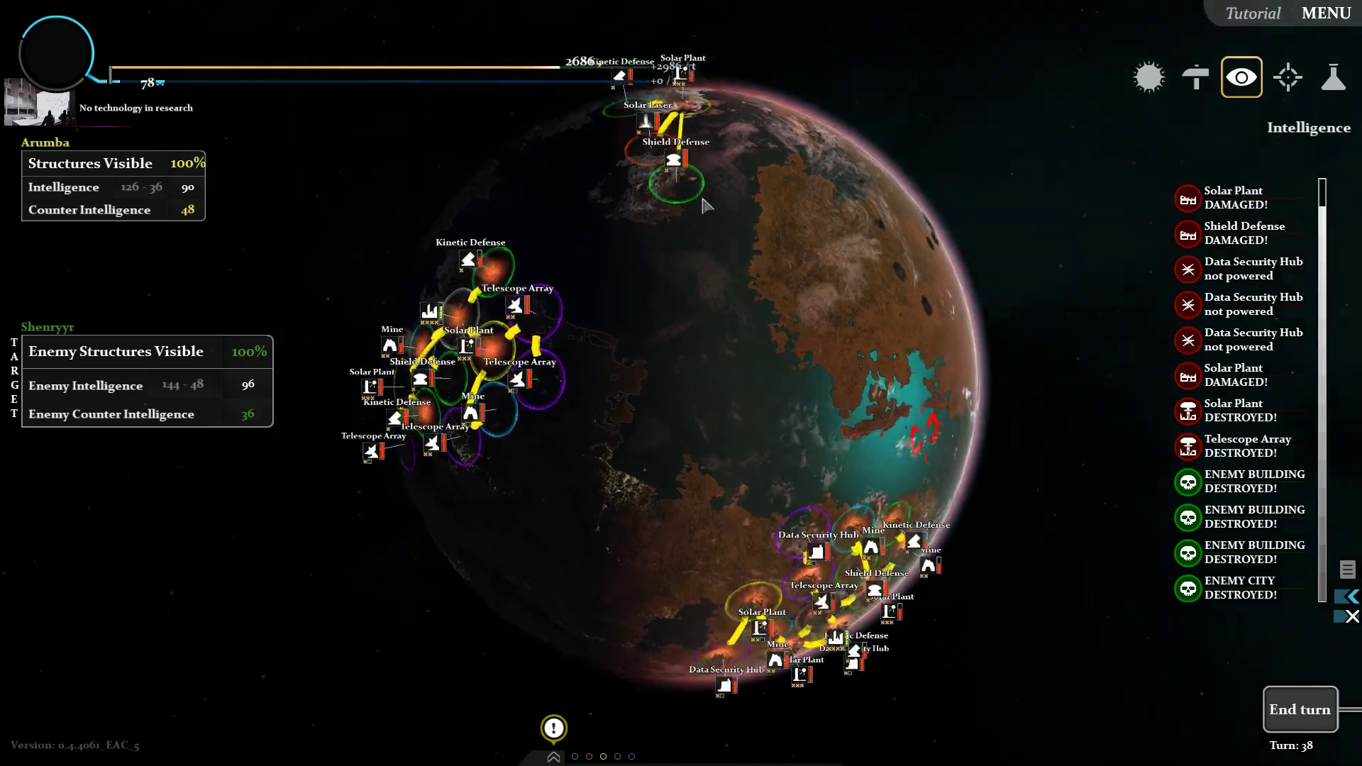
left_click_drag(836, 339, 819, 323)
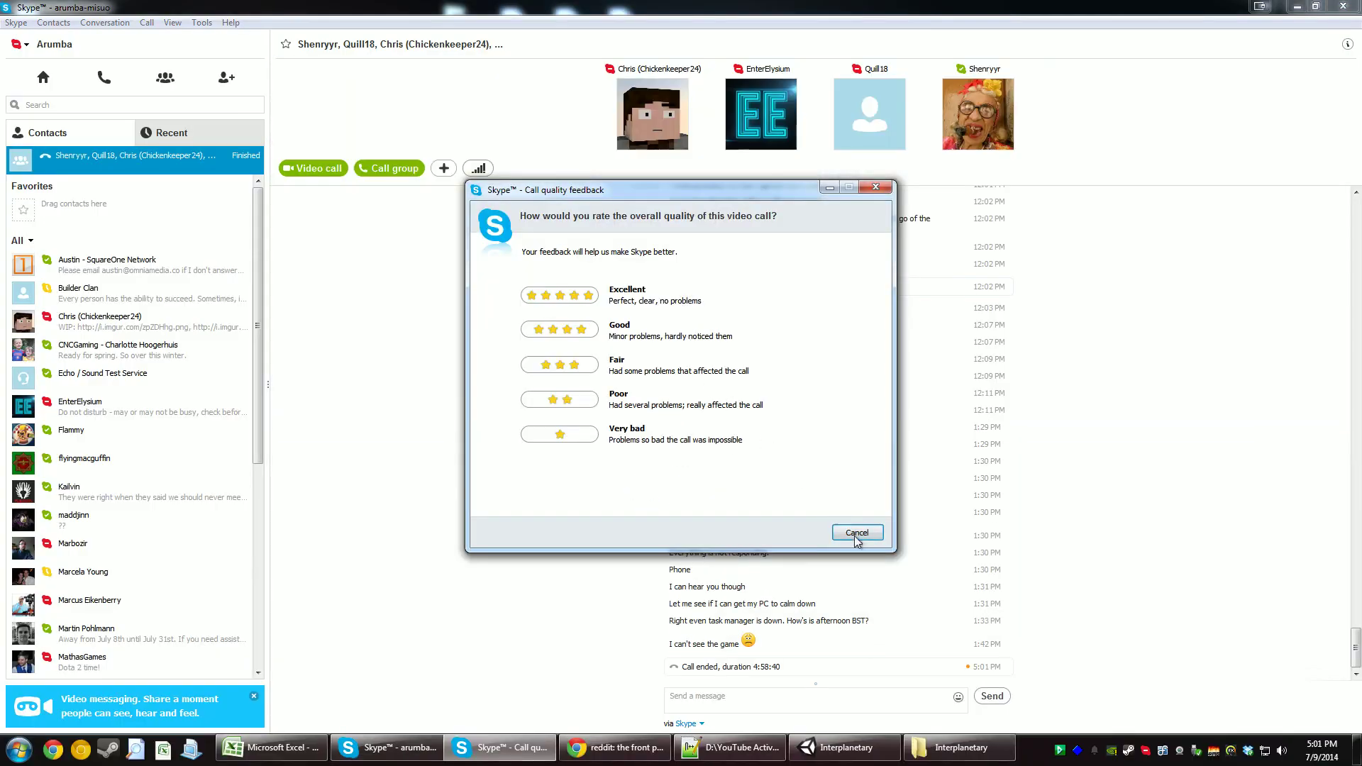
Step: Cancel Skype's call-quality survey, join the players' group call, and return to Interplanetary
left_click(857, 534)
left_click(842, 747)
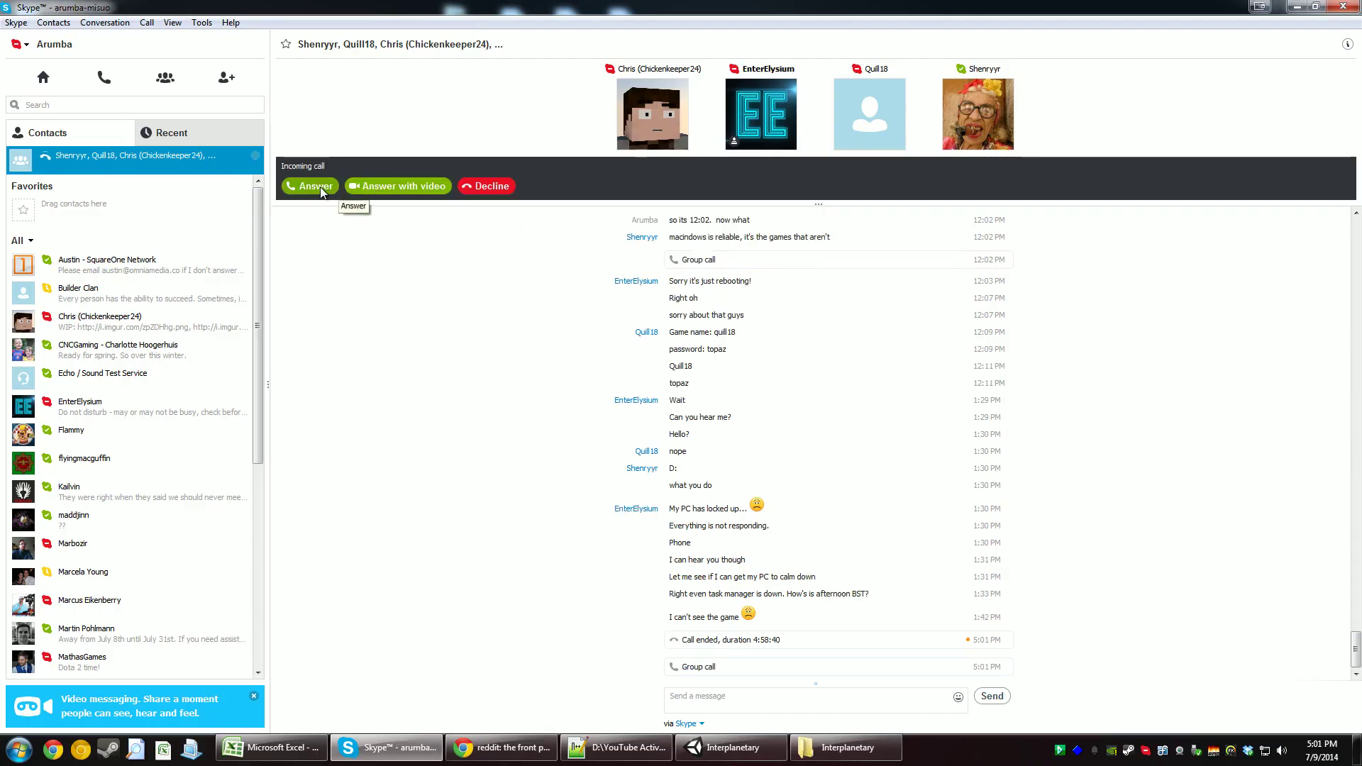
left_click(315, 187)
left_click(713, 749)
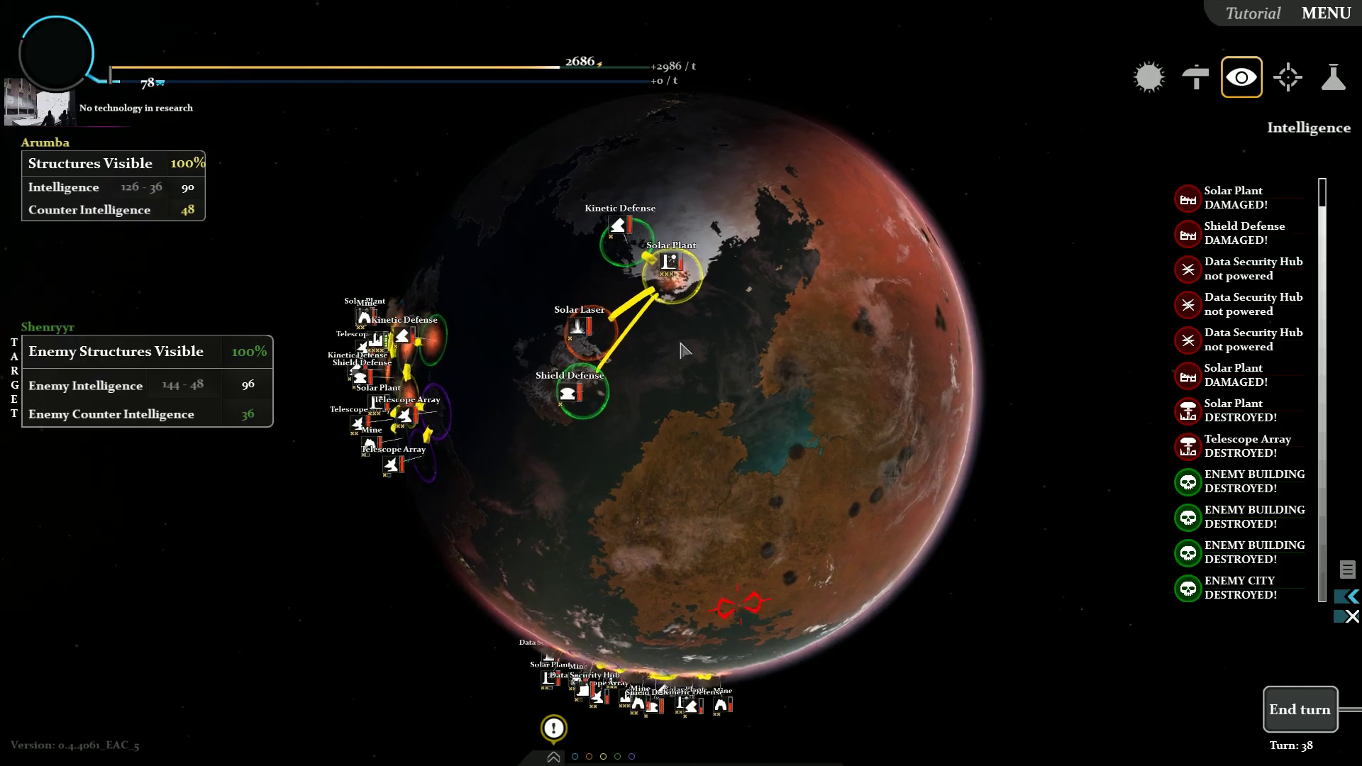
Step: Set Solar Plants on Shenryyr's red planet as targets for the first two lasers
left_click_drag(735, 669, 679, 278)
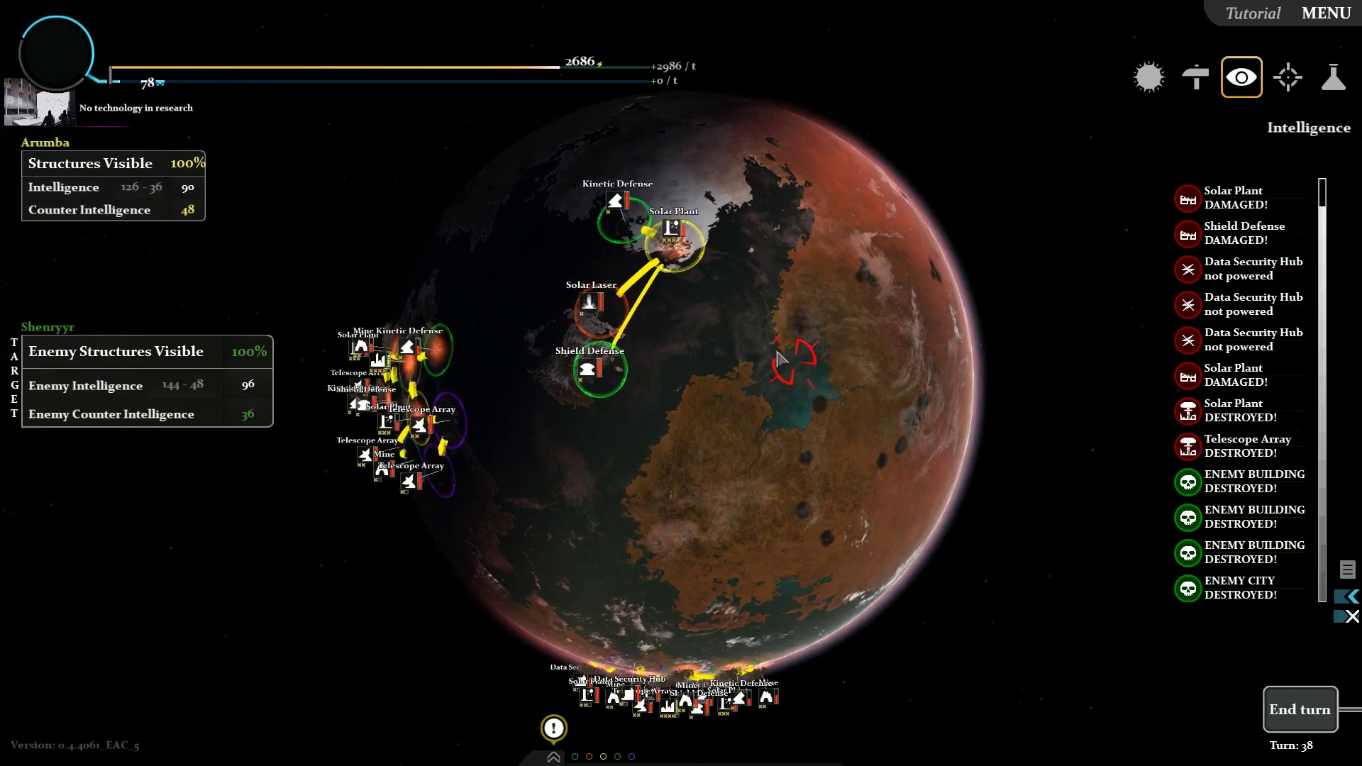
right_click(686, 275)
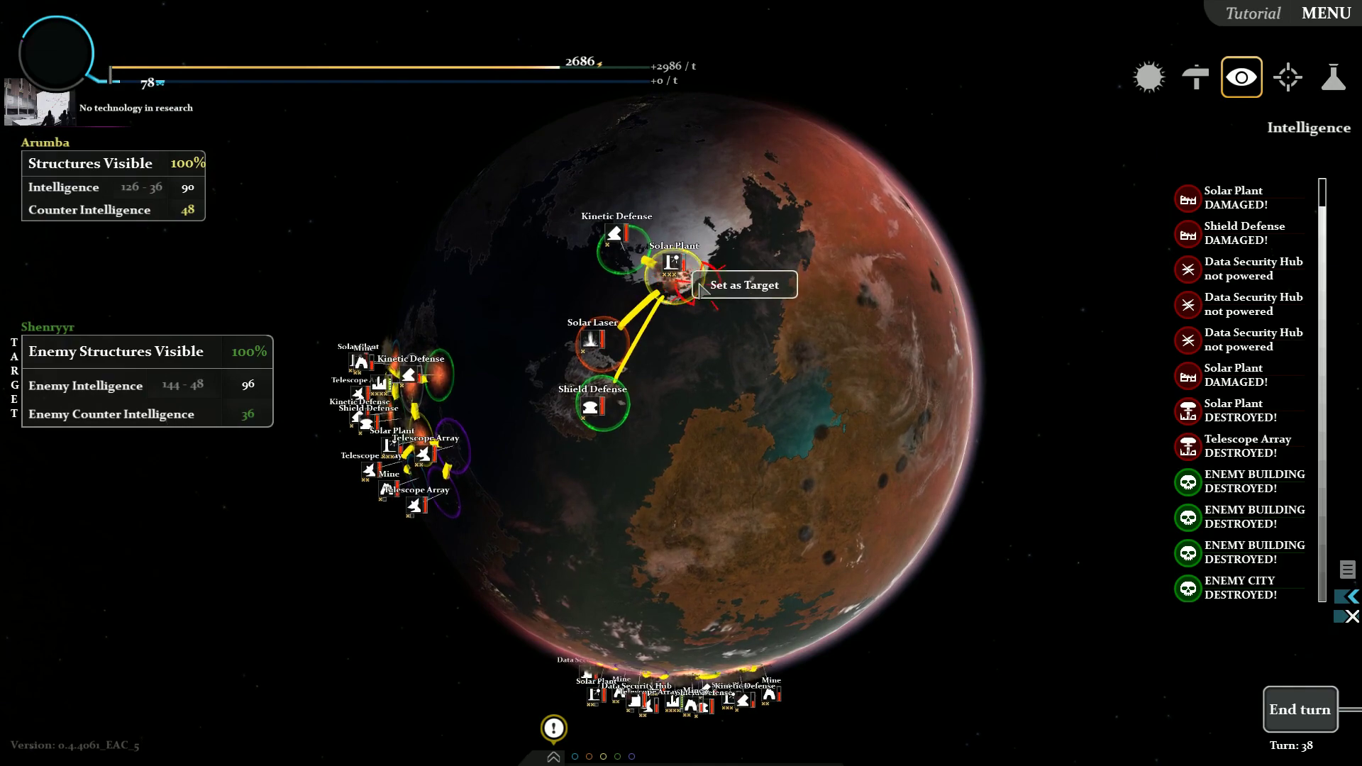
left_click(743, 285)
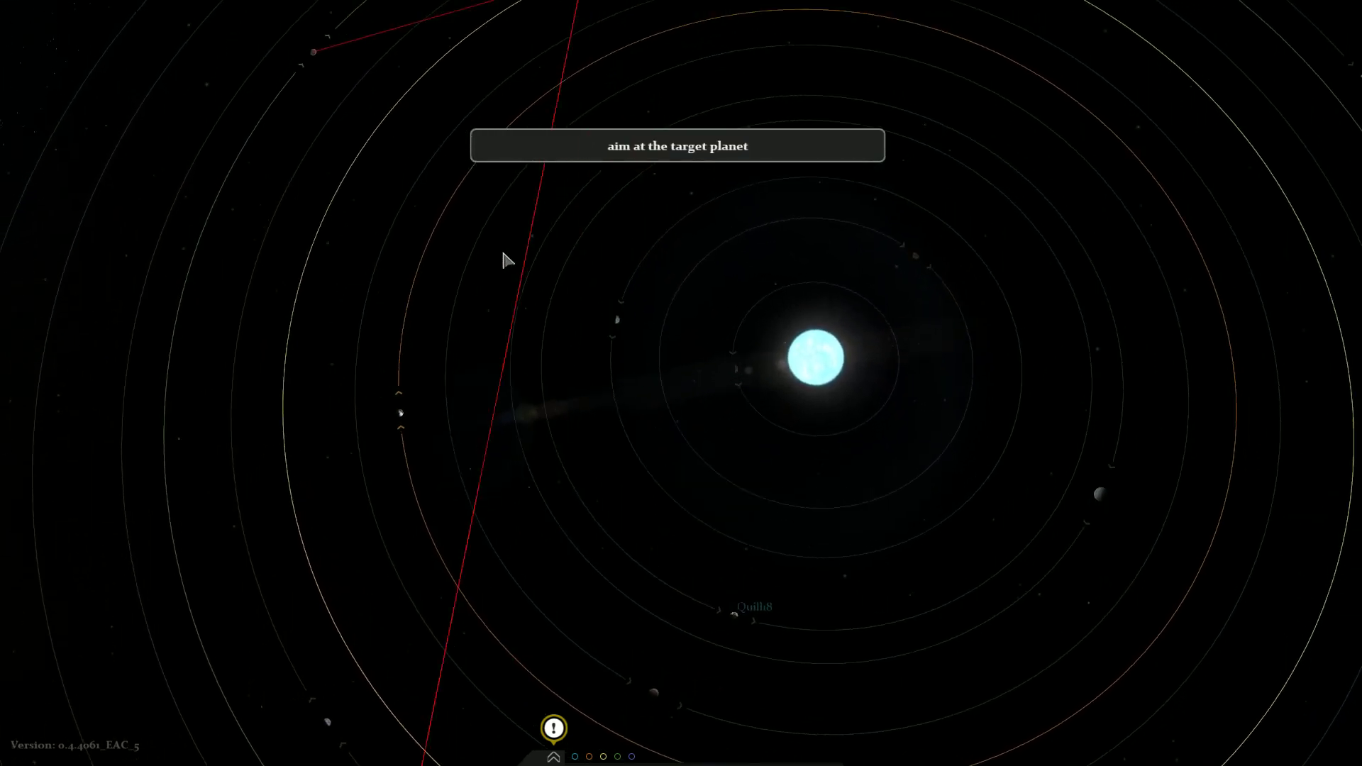
left_click(437, 153)
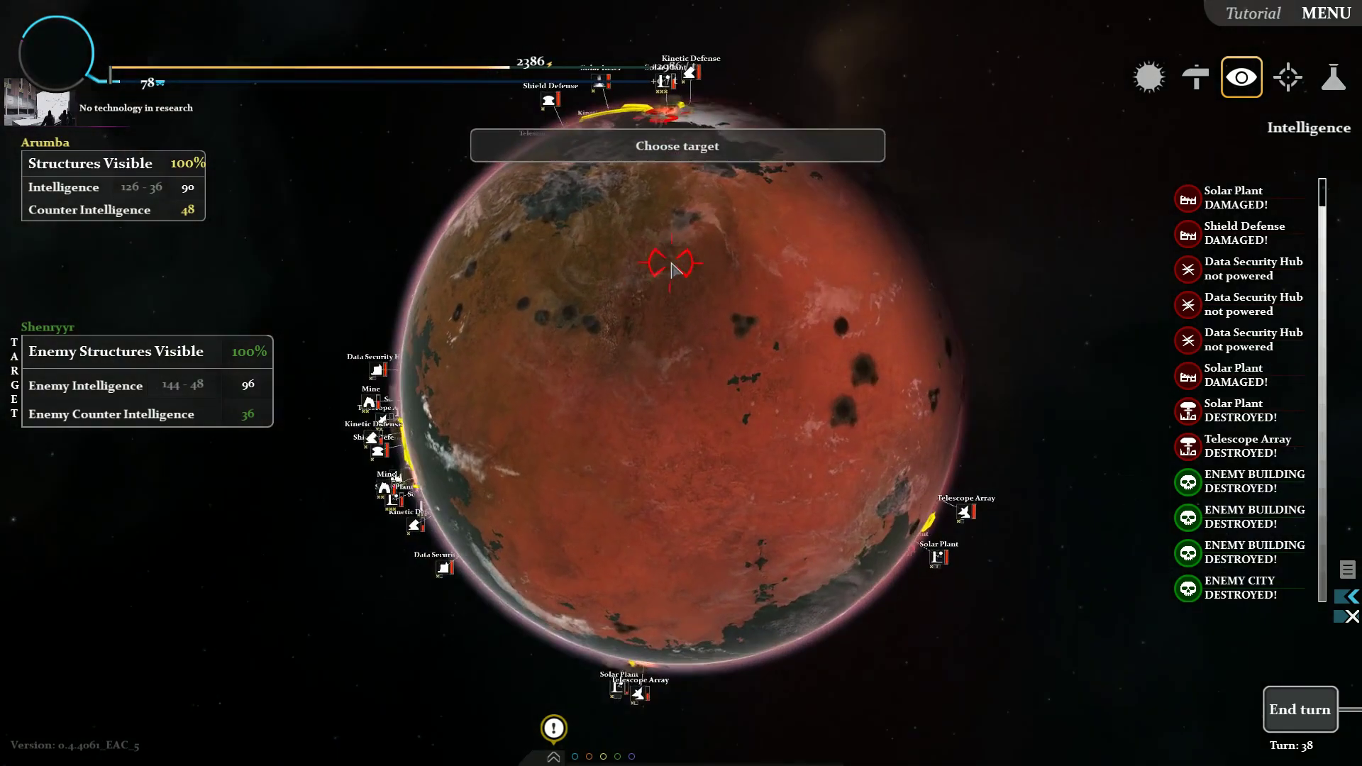
left_click_drag(673, 268, 669, 218)
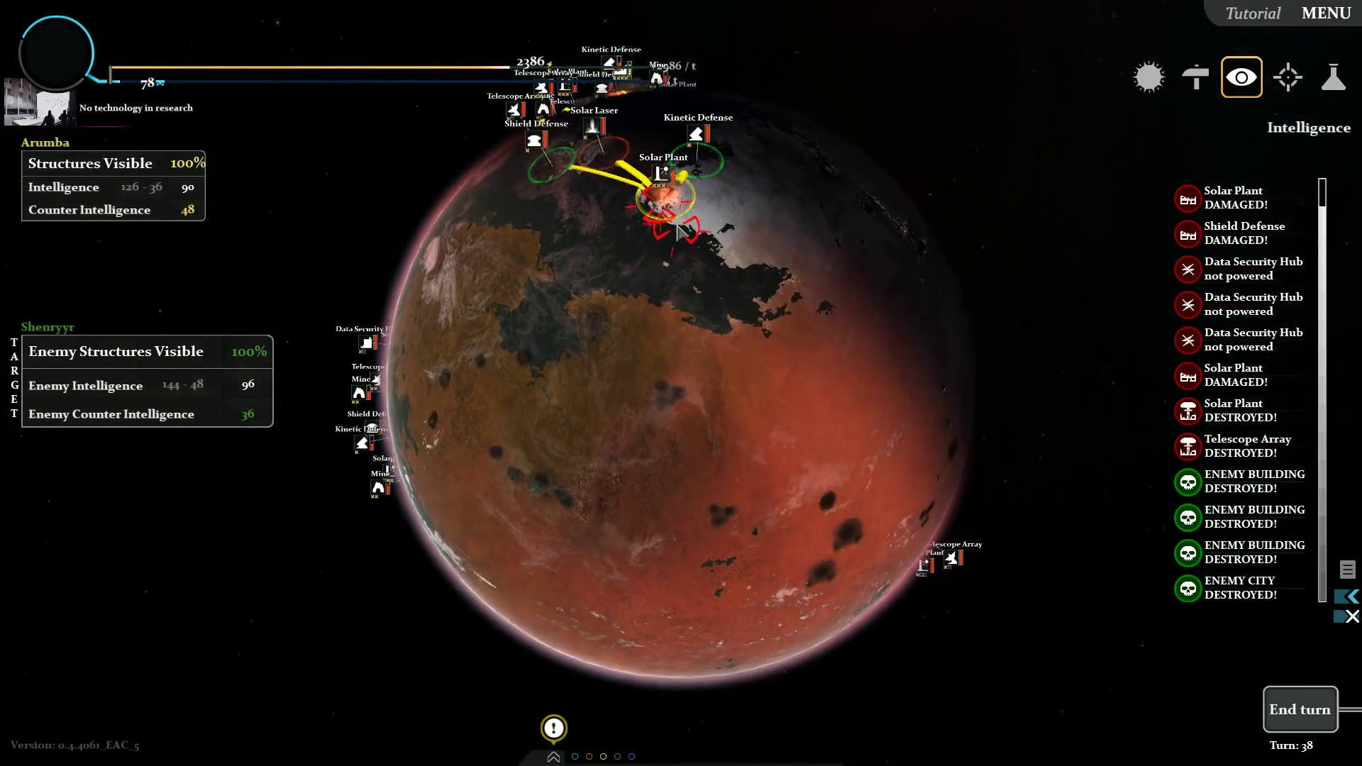
left_click(670, 217)
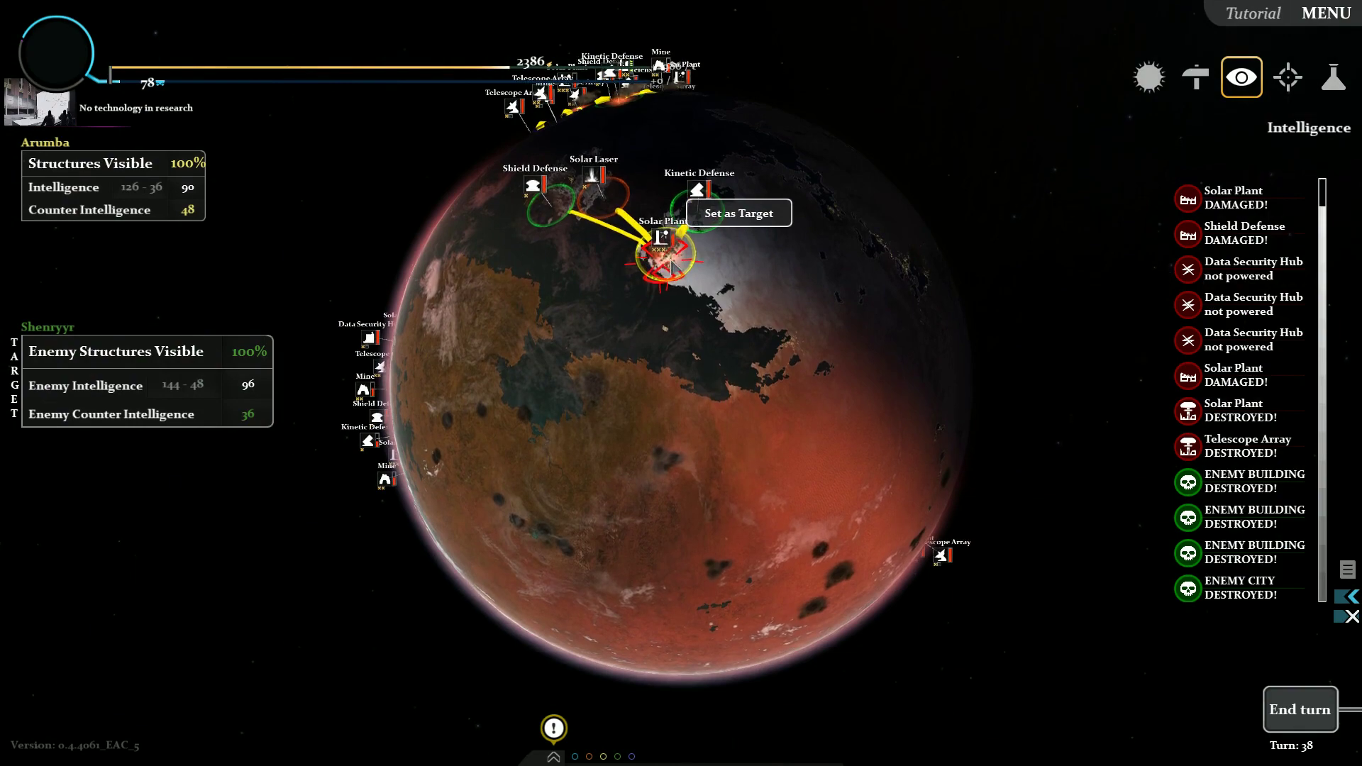
left_click(672, 263)
left_click(739, 258)
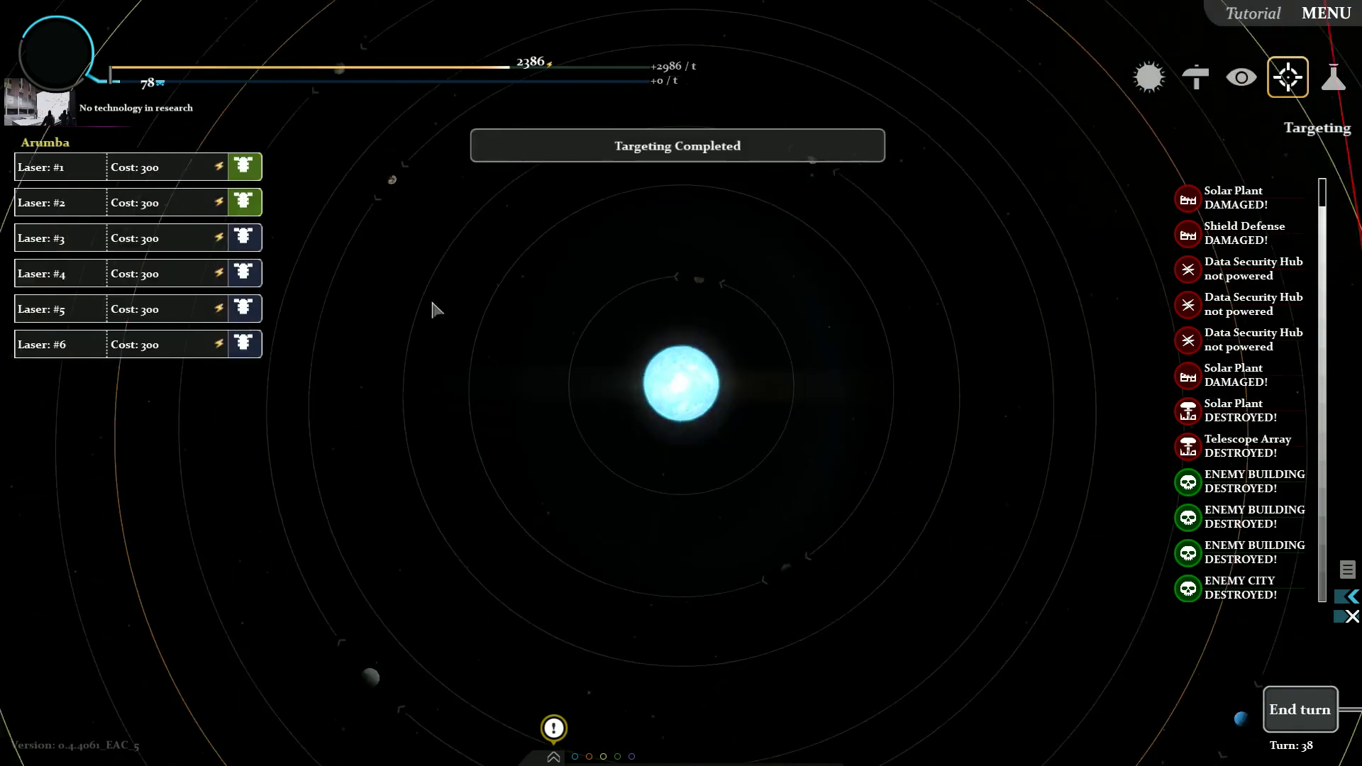
left_click(240, 236)
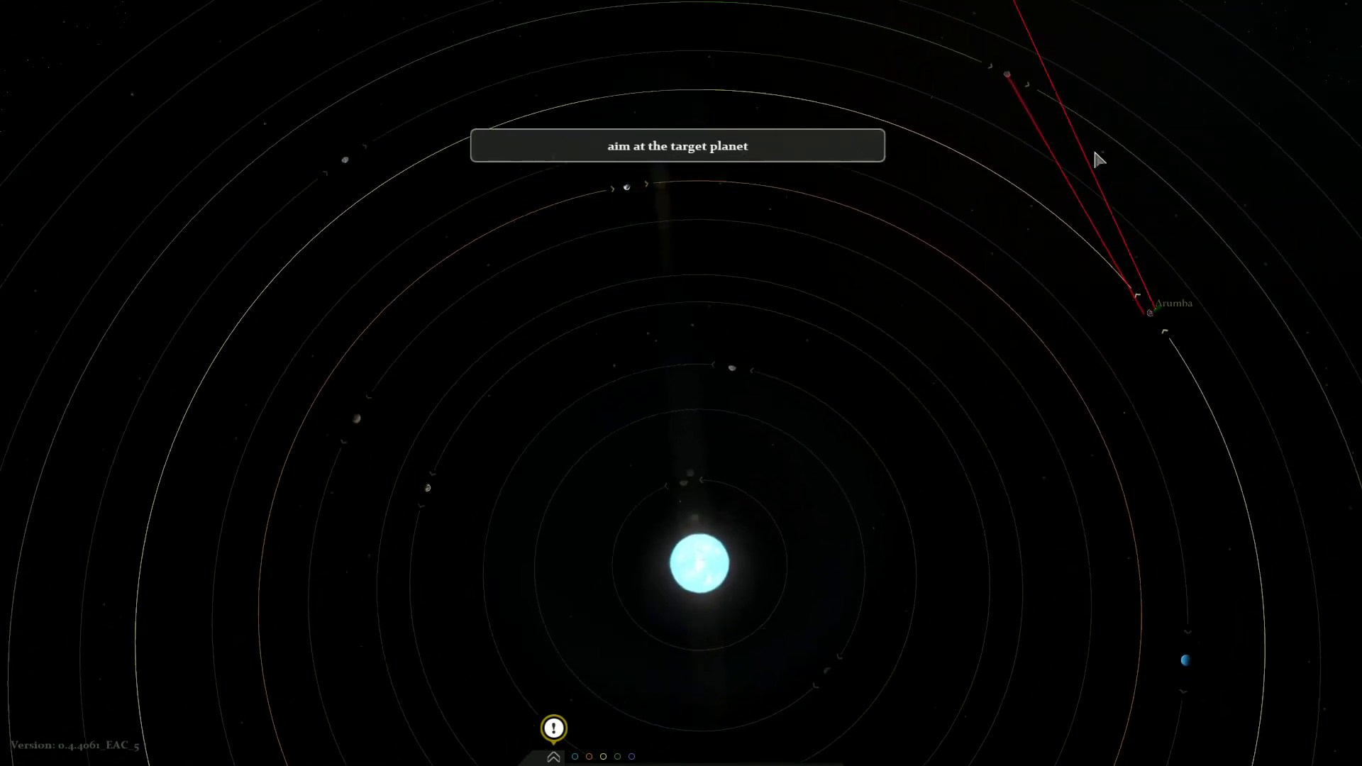
Step: Aim the next laser at the red planet and rotate it to find structures
left_click_drag(1096, 149, 894, 210)
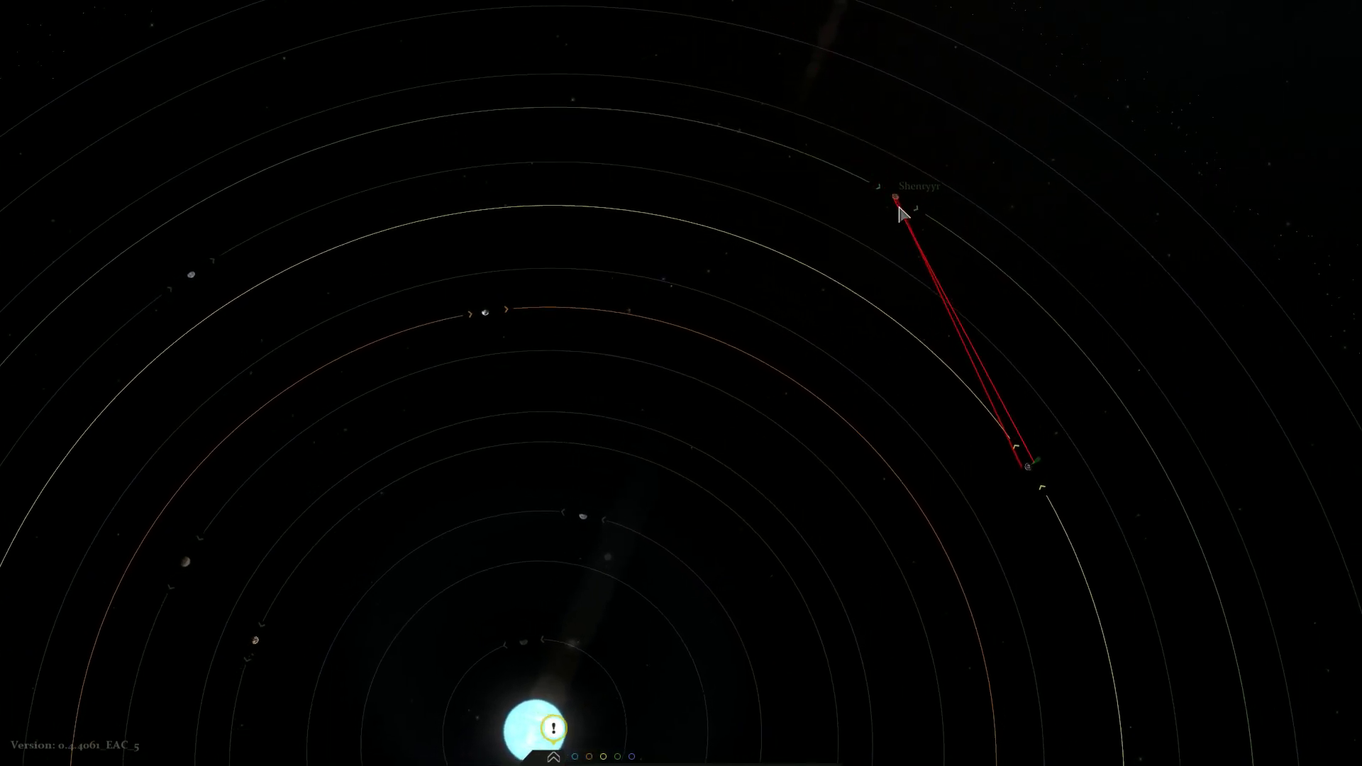
left_click(895, 197)
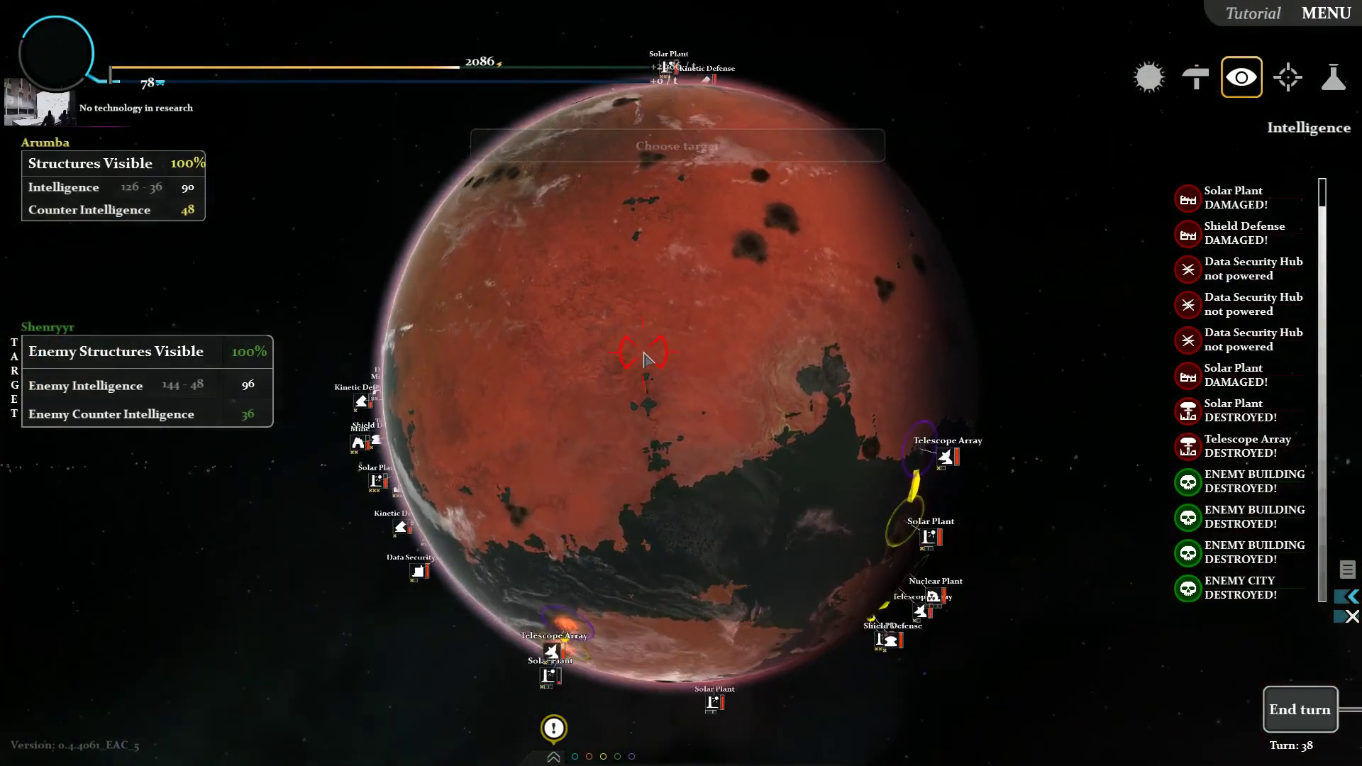
left_click_drag(643, 359, 602, 337)
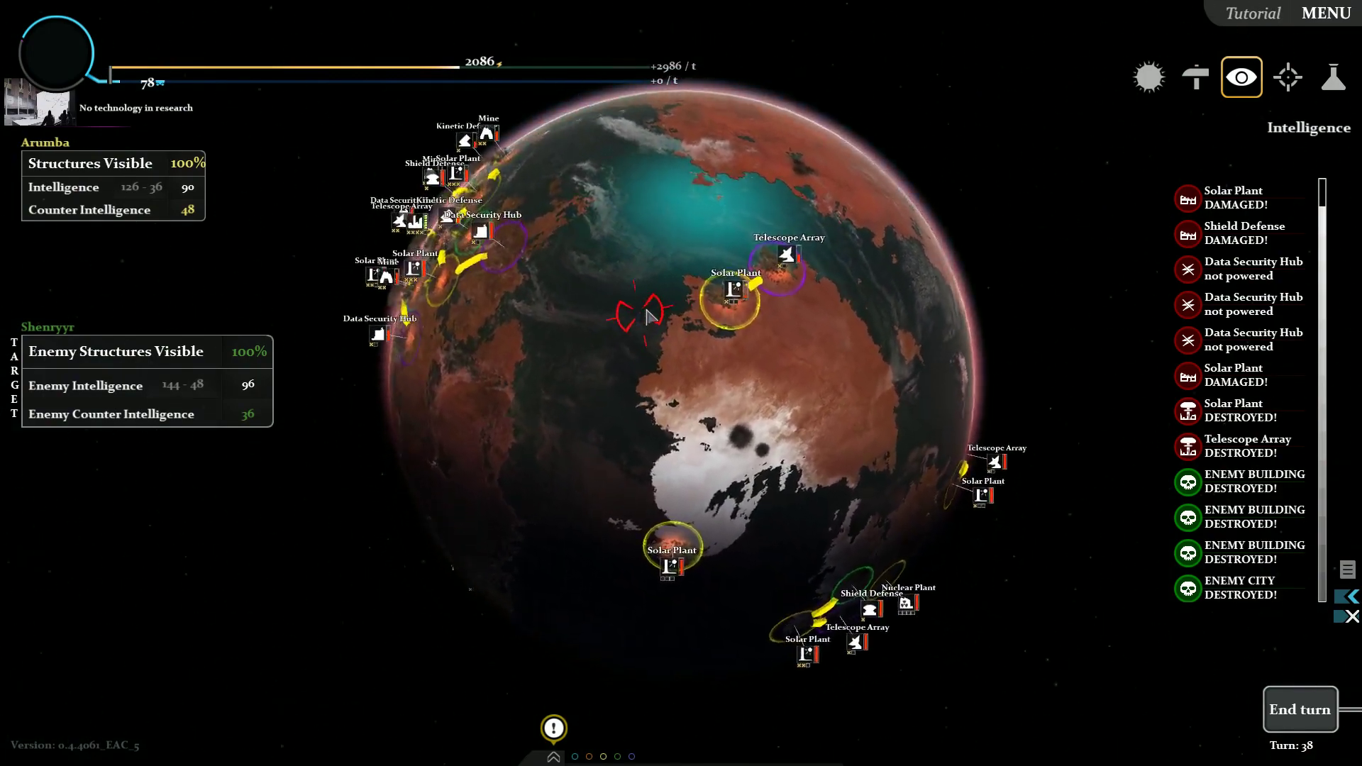
mouse_move(604, 339)
left_mouse_down()
mouse_move(716, 338)
mouse_move(715, 368)
mouse_move(692, 292)
left_mouse_up()
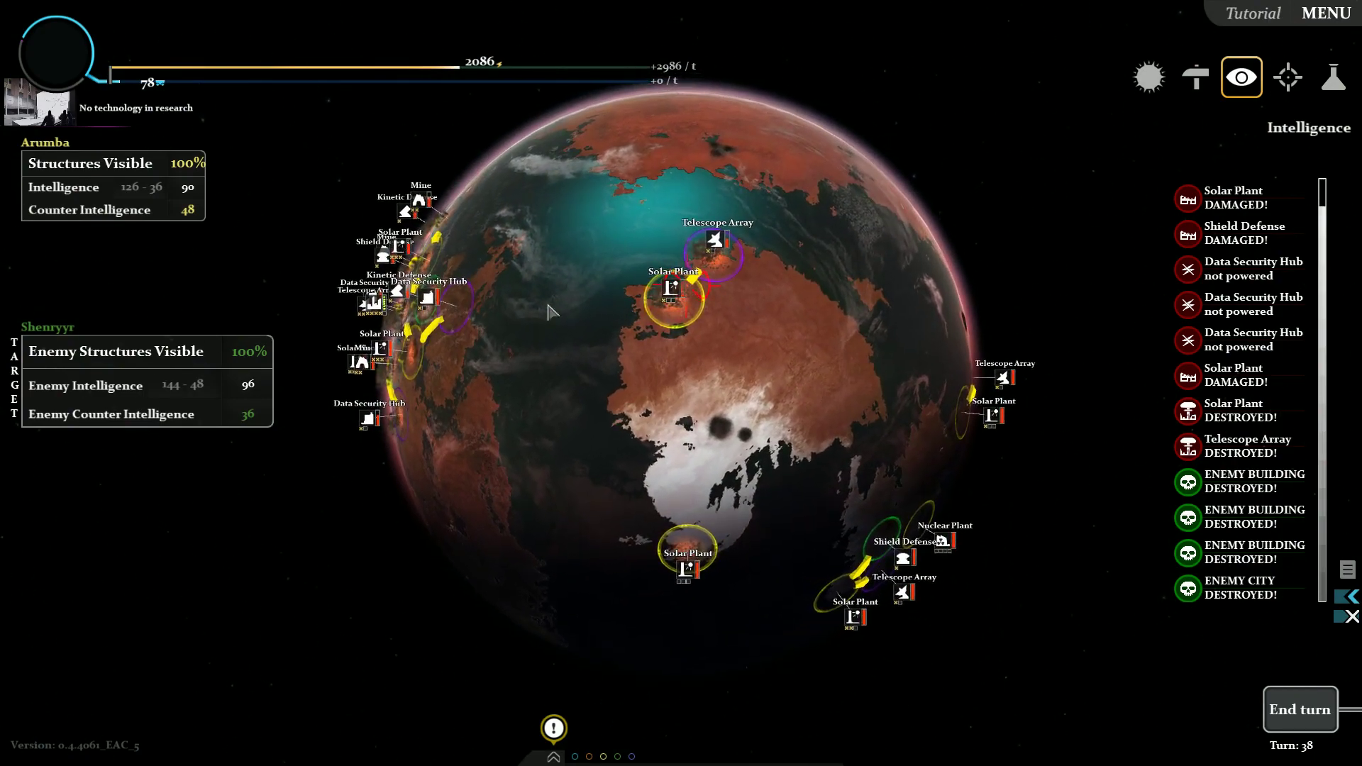
Step: Aim another laser at the red planet and set a Solar Plant as its target
key("Escape")
left_click(245, 276)
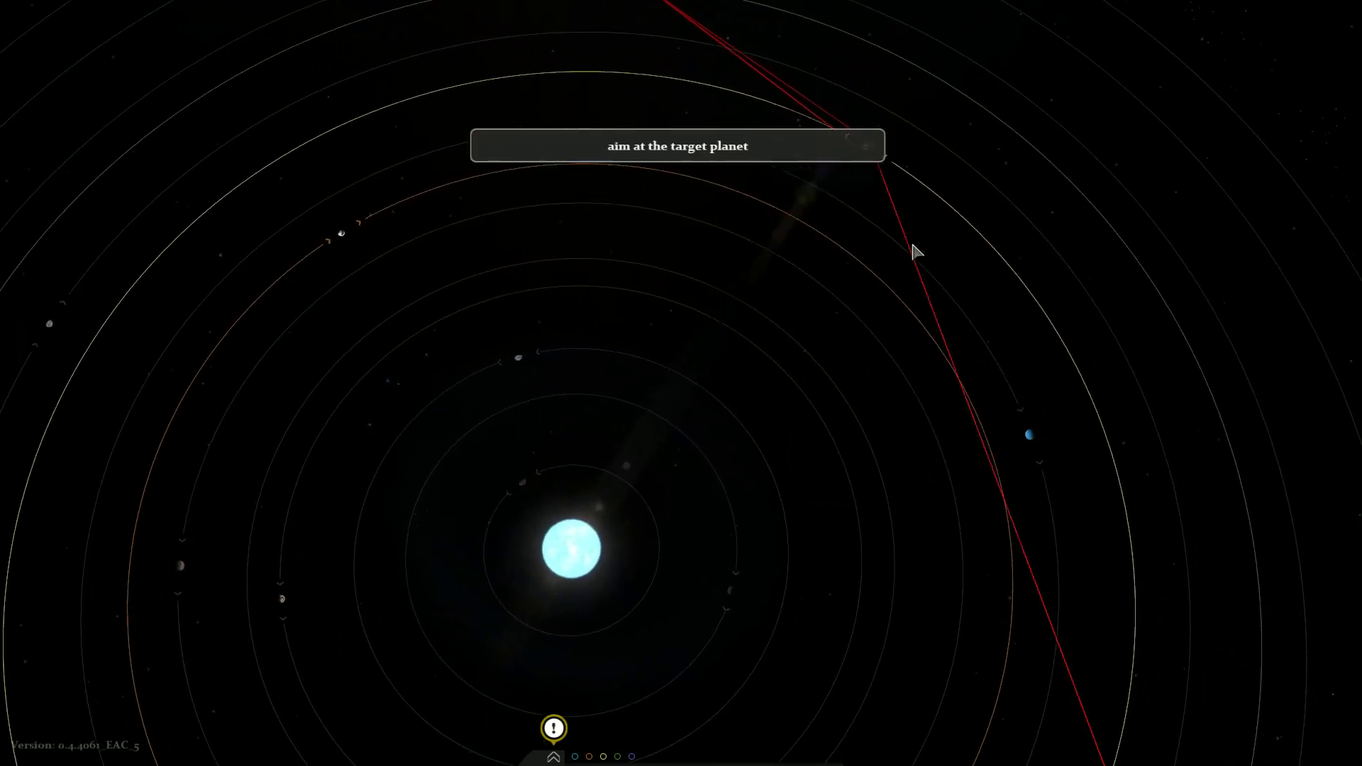
left_click_drag(921, 243, 638, 108)
left_click(582, 130)
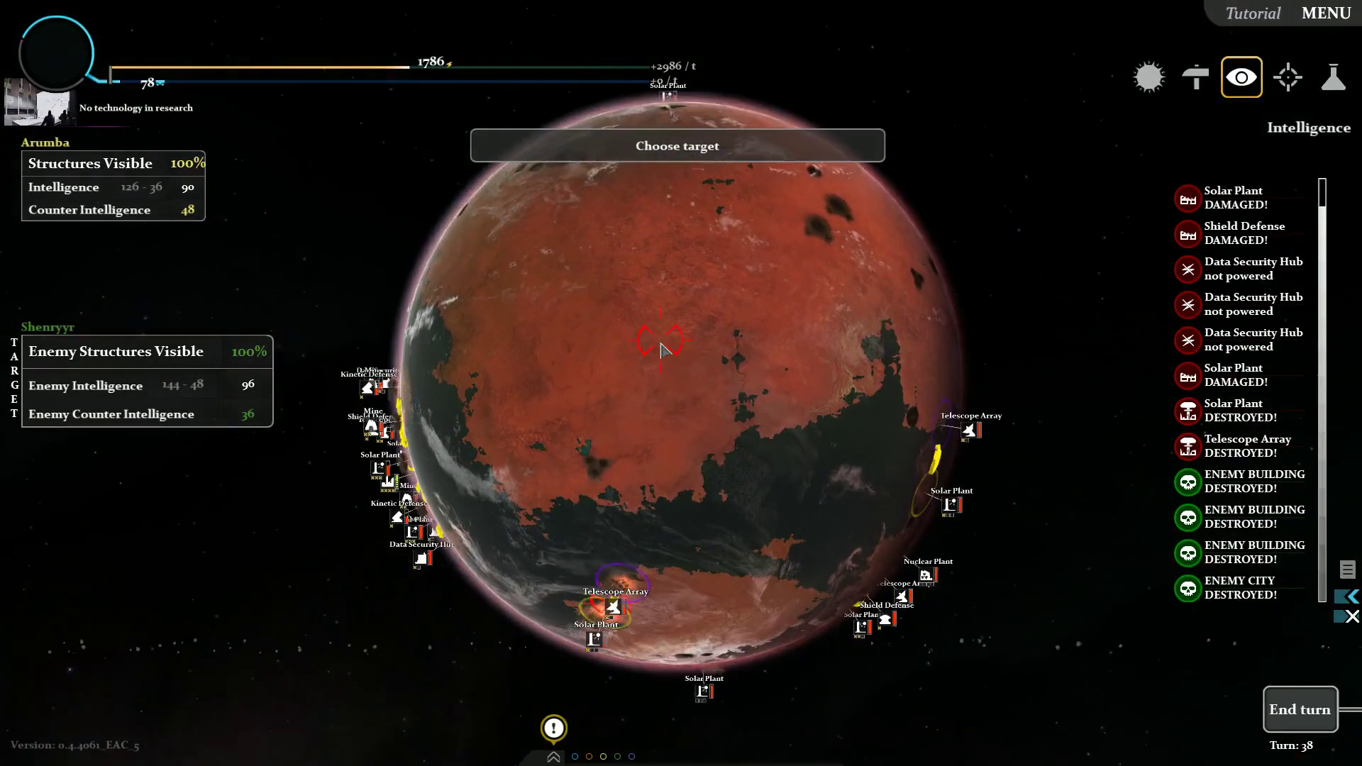
mouse_move(660, 352)
left_mouse_down()
mouse_move(745, 289)
mouse_move(709, 268)
mouse_move(715, 490)
left_mouse_up()
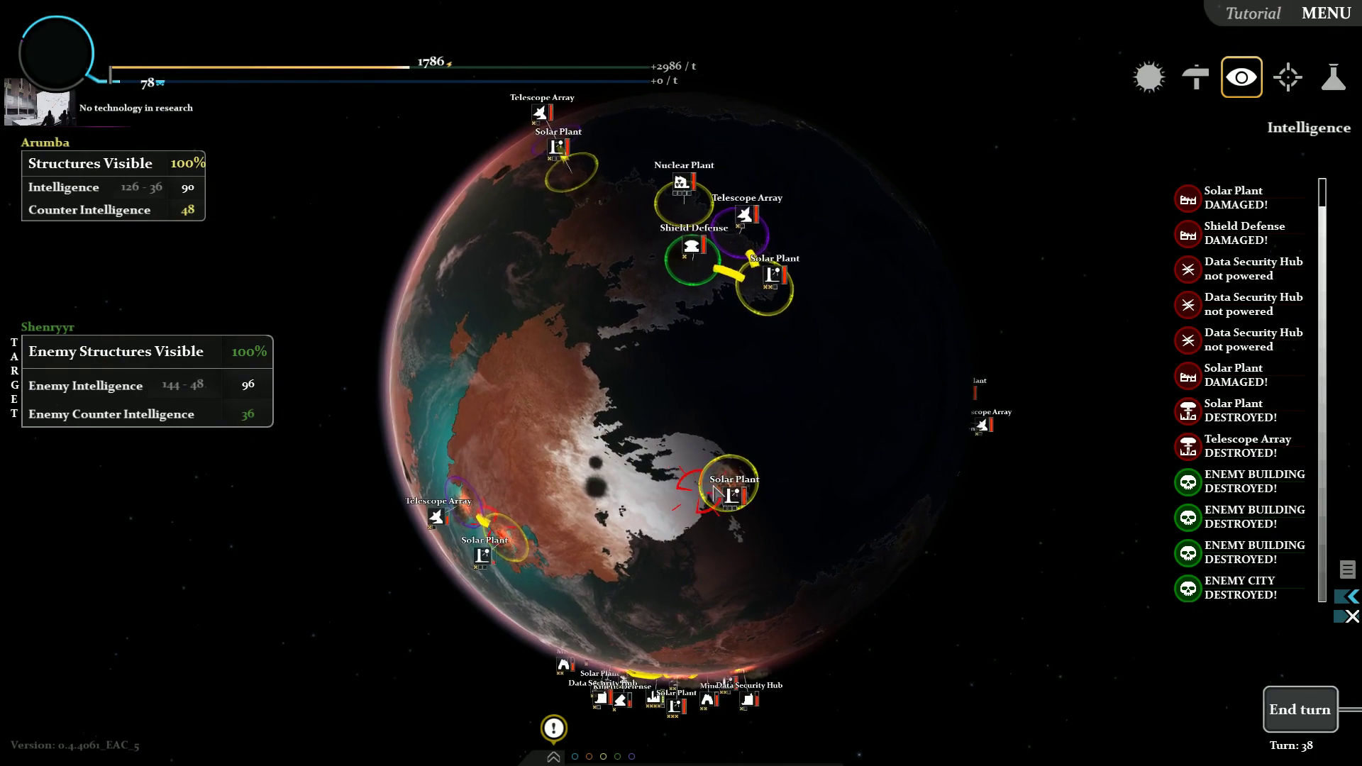
right_click(709, 499)
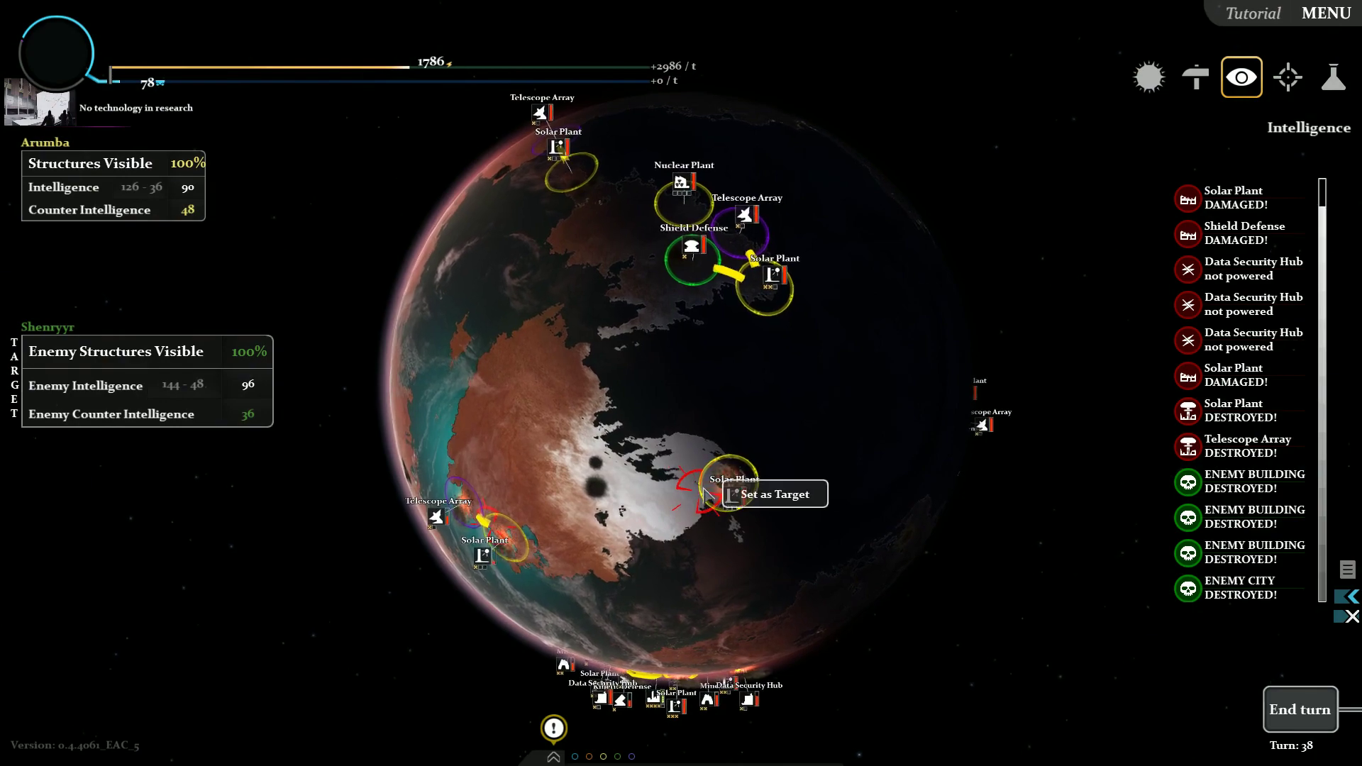
left_click(774, 495)
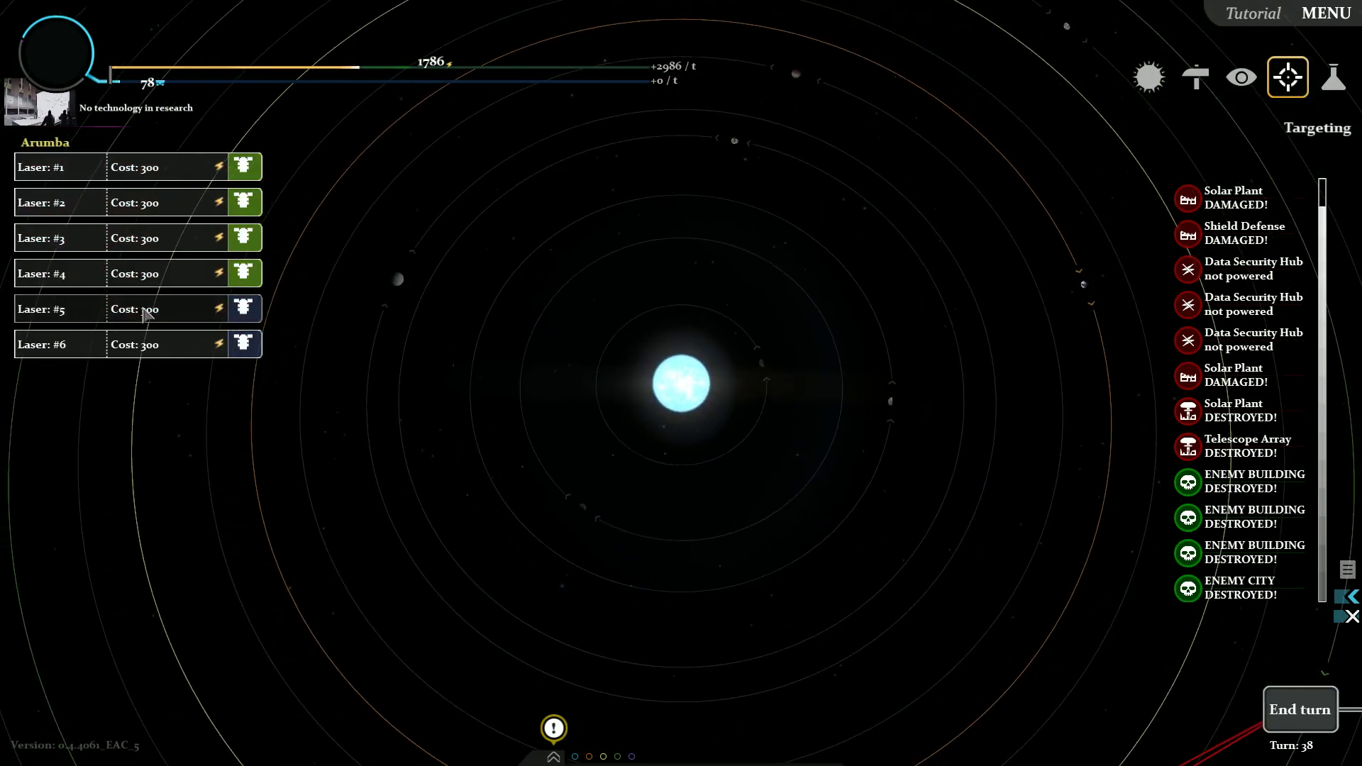
Step: Target Solar Plants with the remaining lasers, completing targeting for all six
mouse_move(452, 262)
left_mouse_down()
mouse_move(847, 670)
mouse_move(1072, 443)
mouse_move(1077, 414)
left_mouse_up()
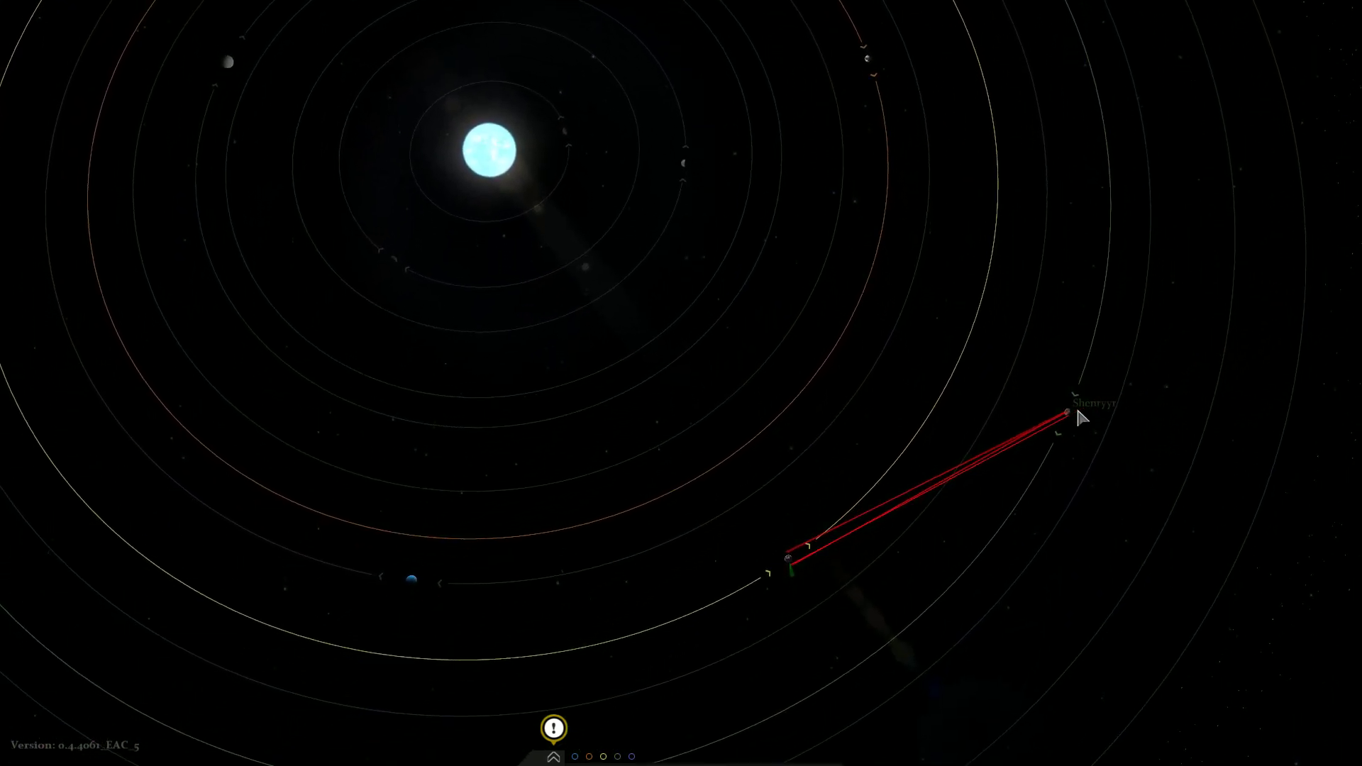
left_click(1077, 413)
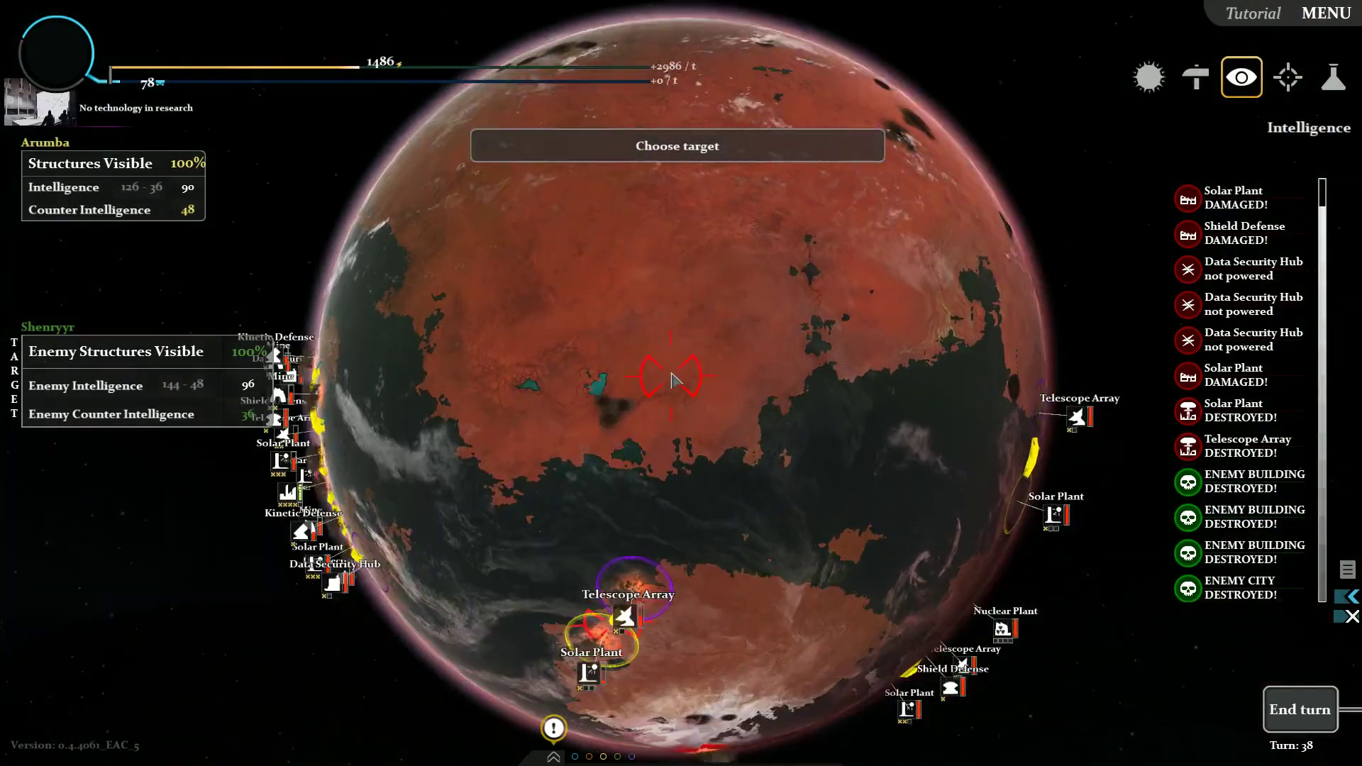
left_click_drag(674, 381, 632, 292)
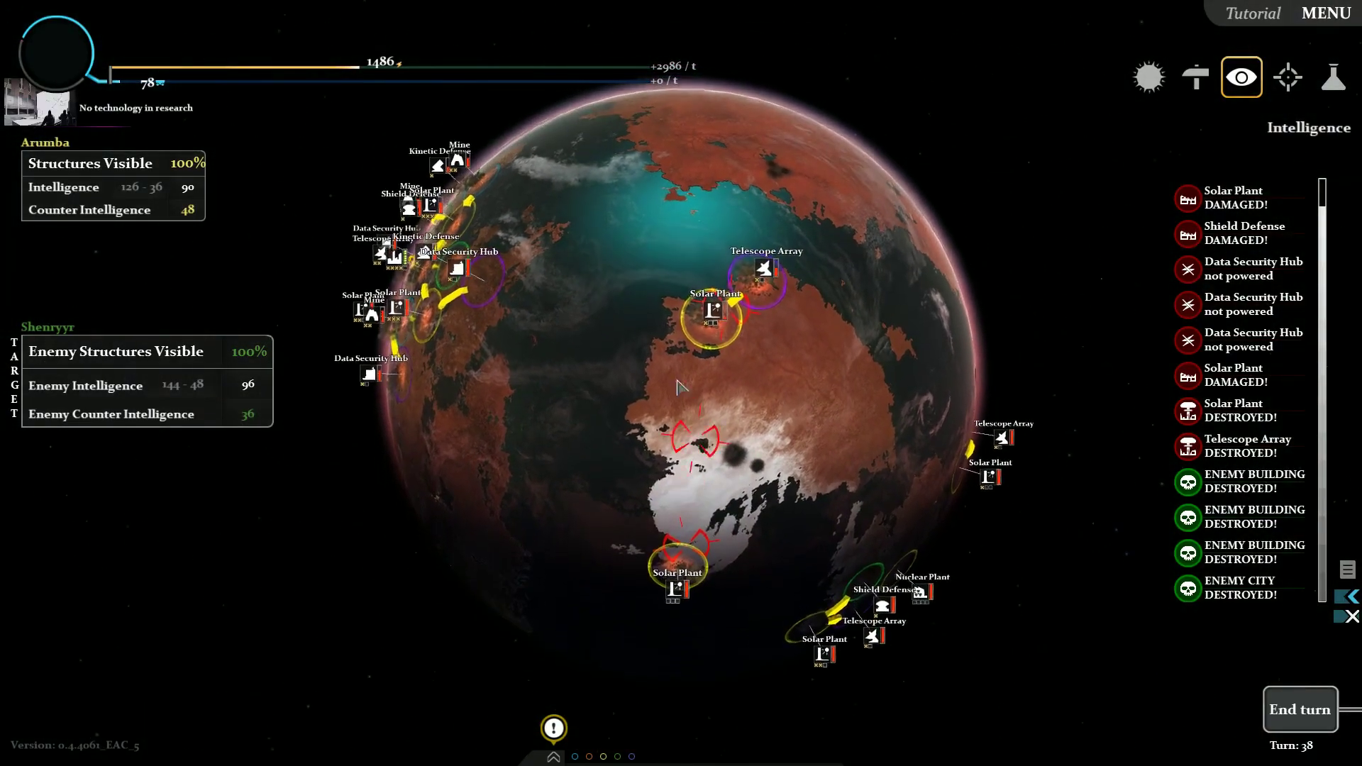
mouse_move(633, 293)
left_mouse_down()
mouse_move(924, 402)
mouse_move(636, 274)
mouse_move(697, 307)
left_mouse_up()
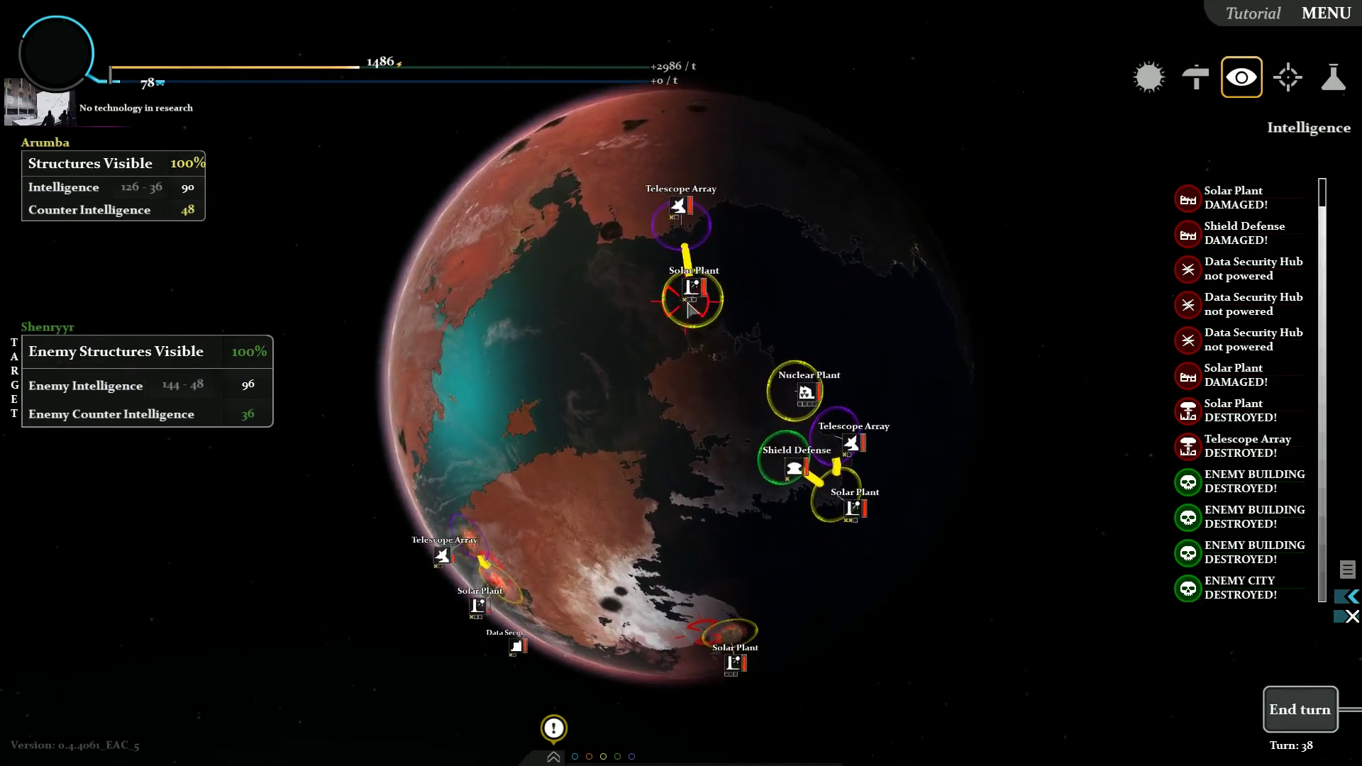
left_click(682, 349)
left_click(570, 326)
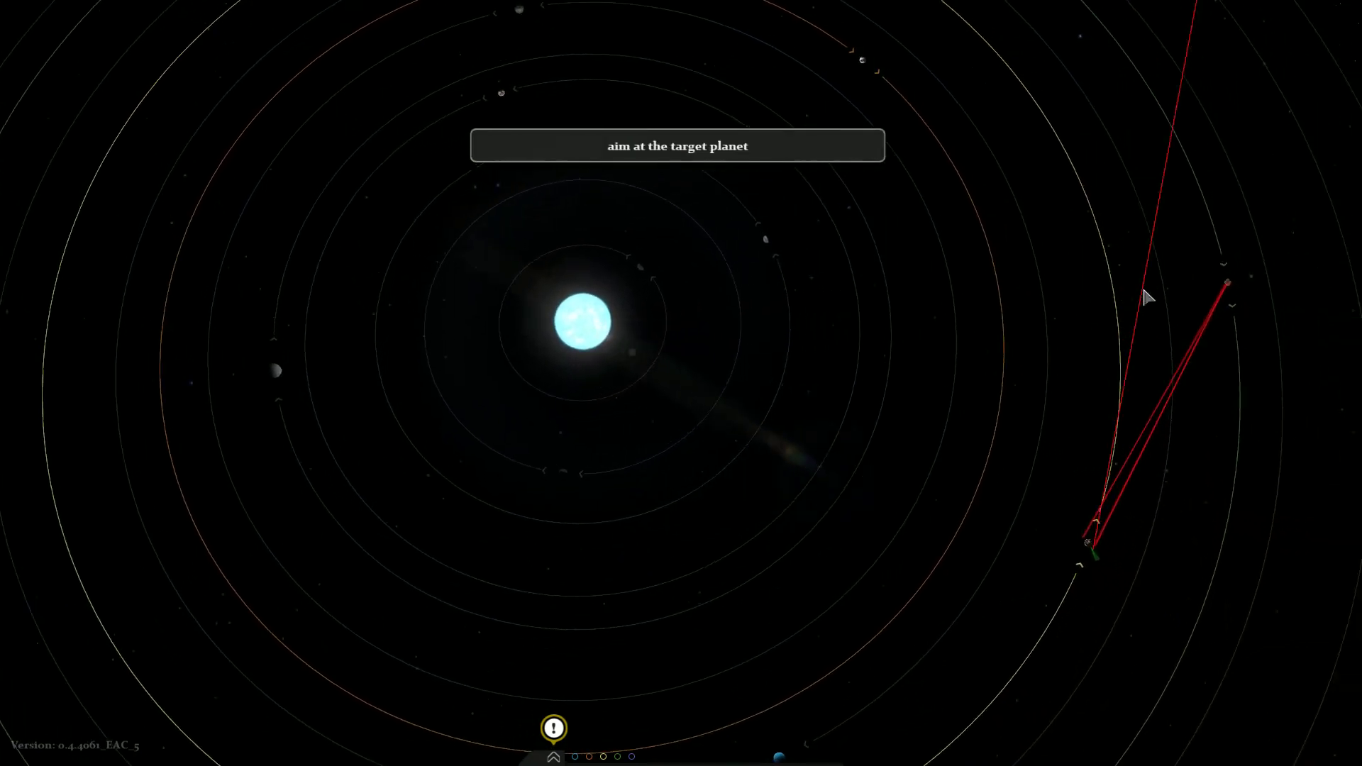
left_click_drag(1147, 307, 1187, 351)
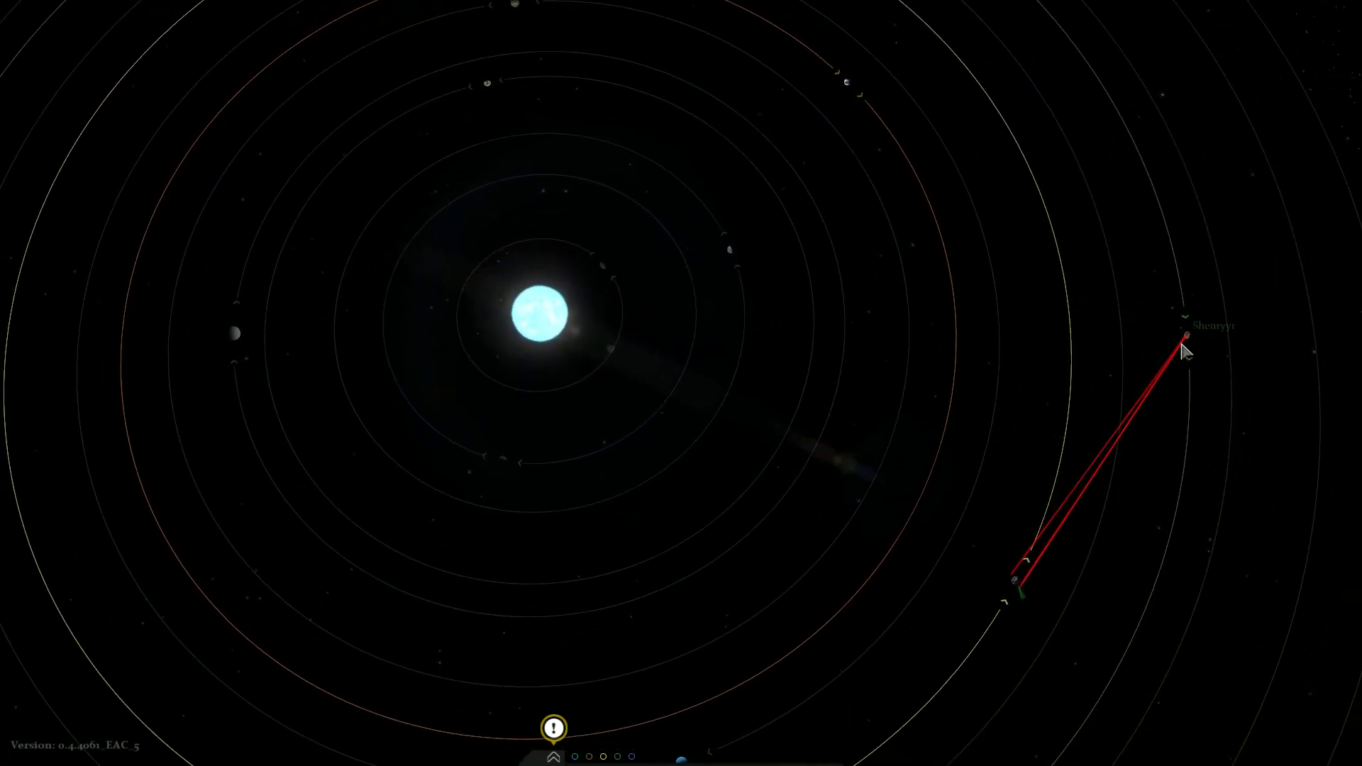
left_click(1186, 351)
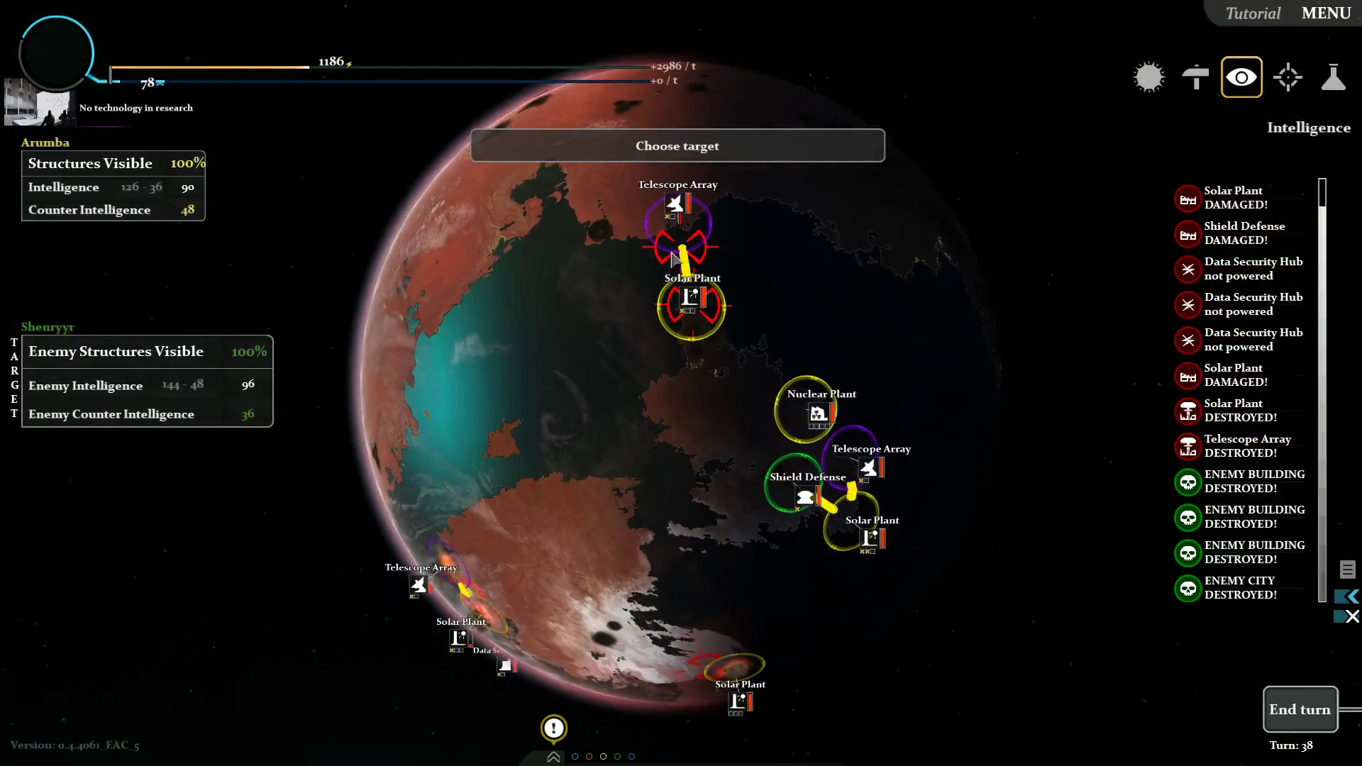
left_click(667, 262)
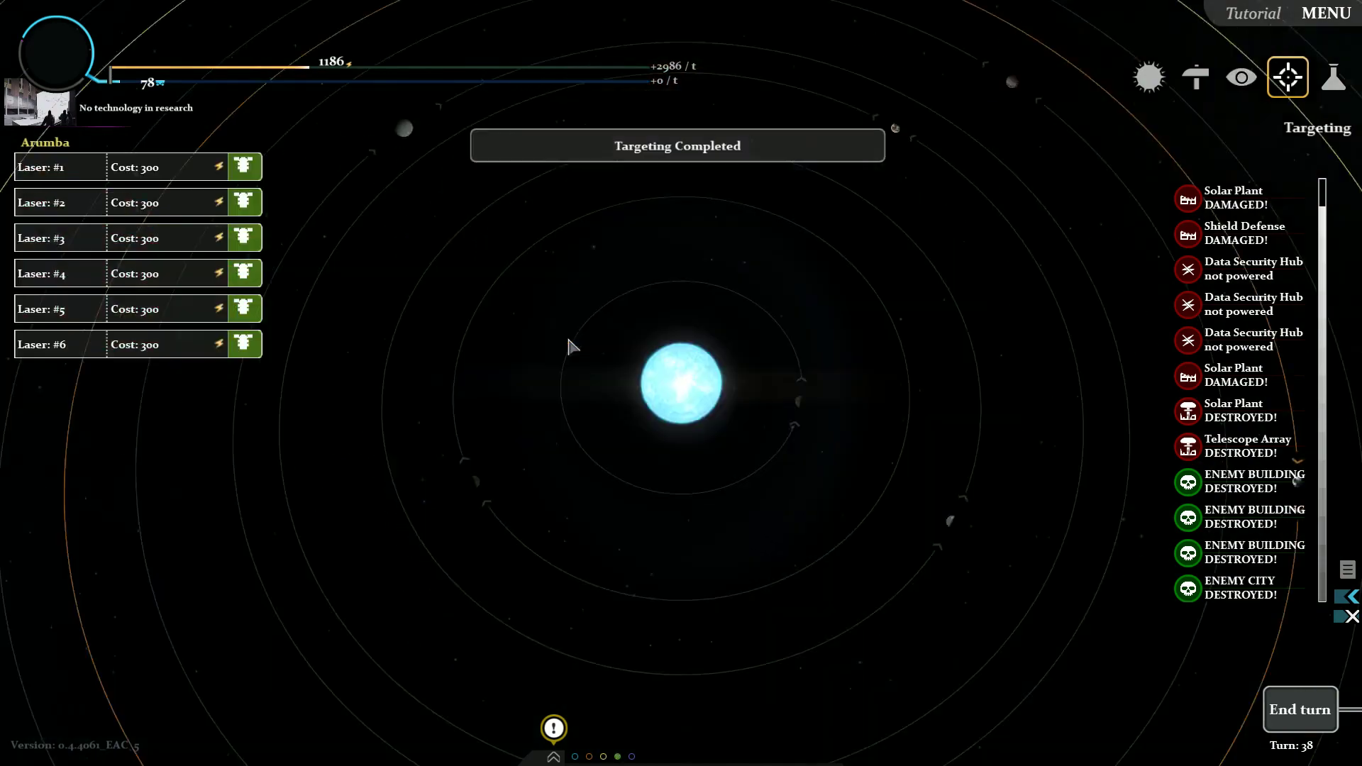
Step: Glance at the home planet, end turn 38, and check the multiplayer chat log
key("Escape")
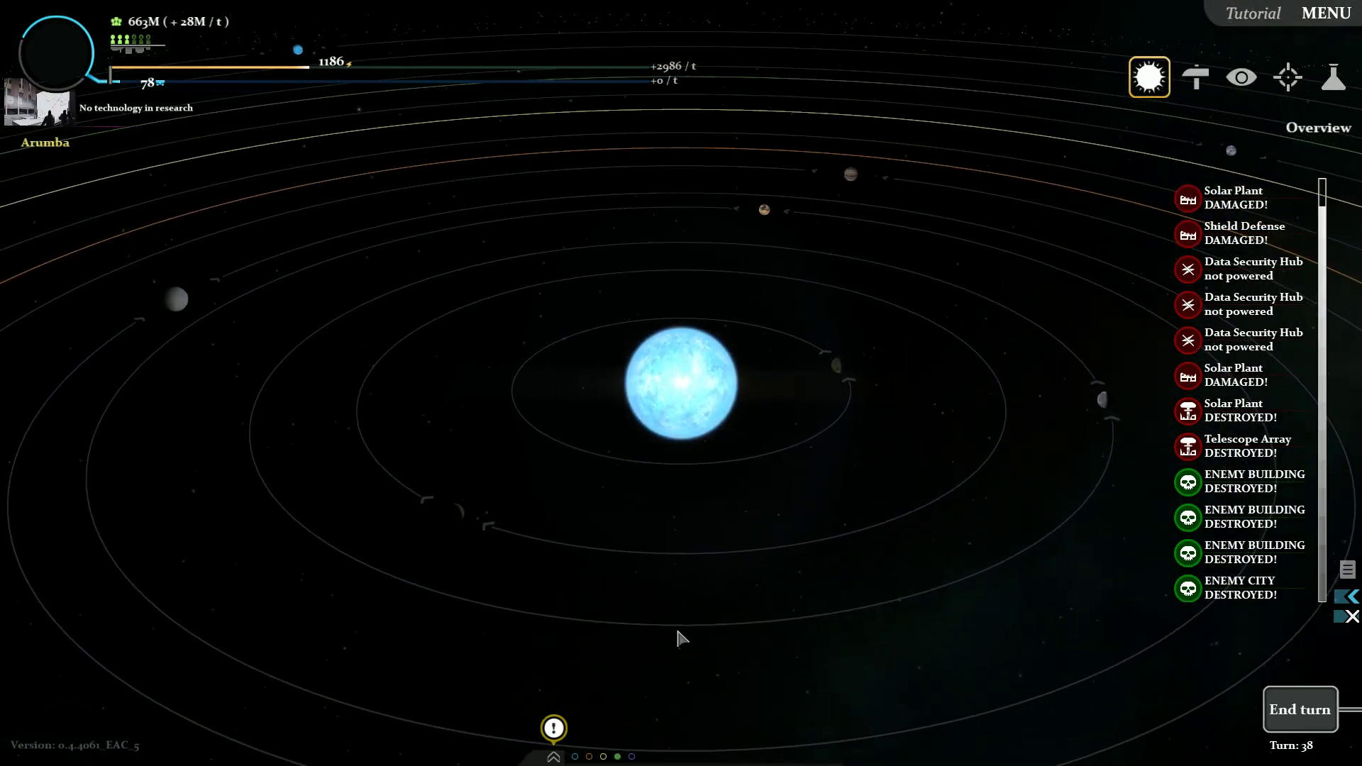
left_click(694, 623)
key("Escape")
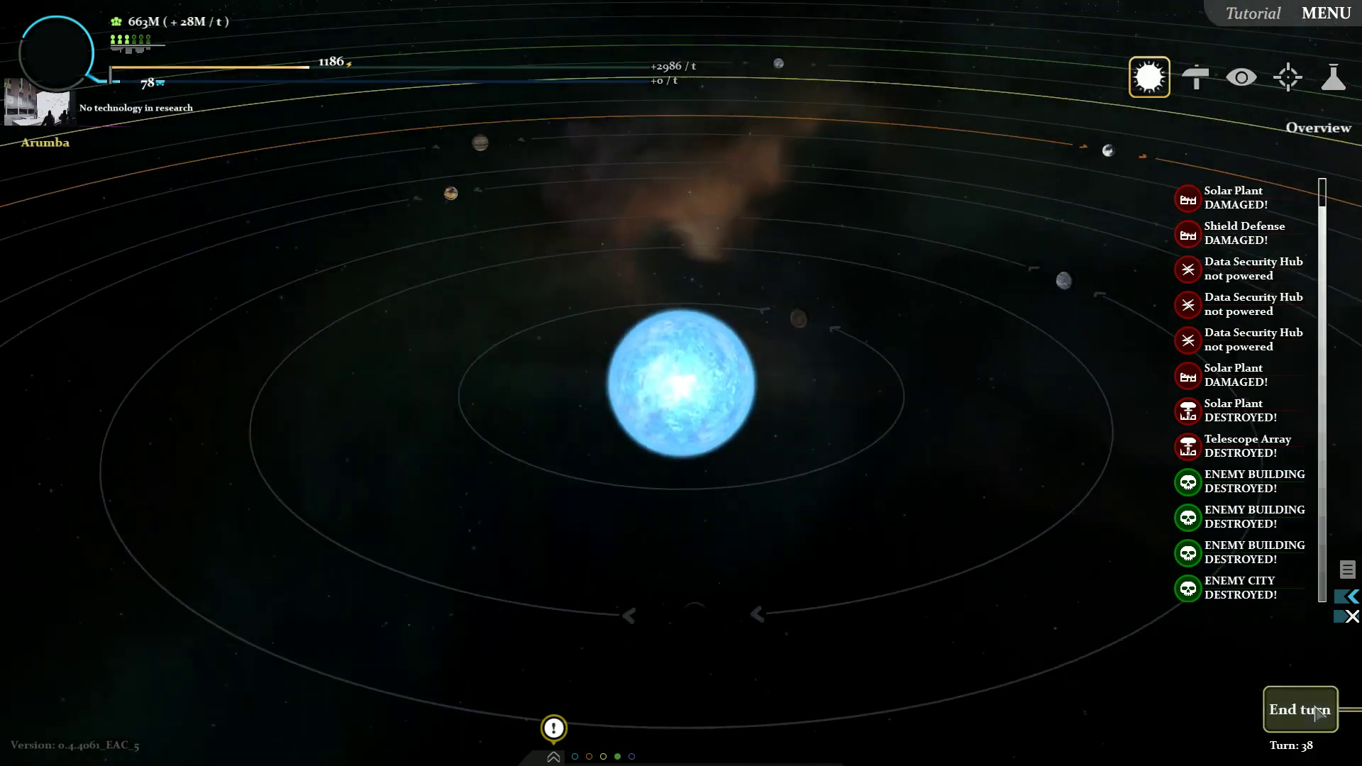
left_click(1300, 710)
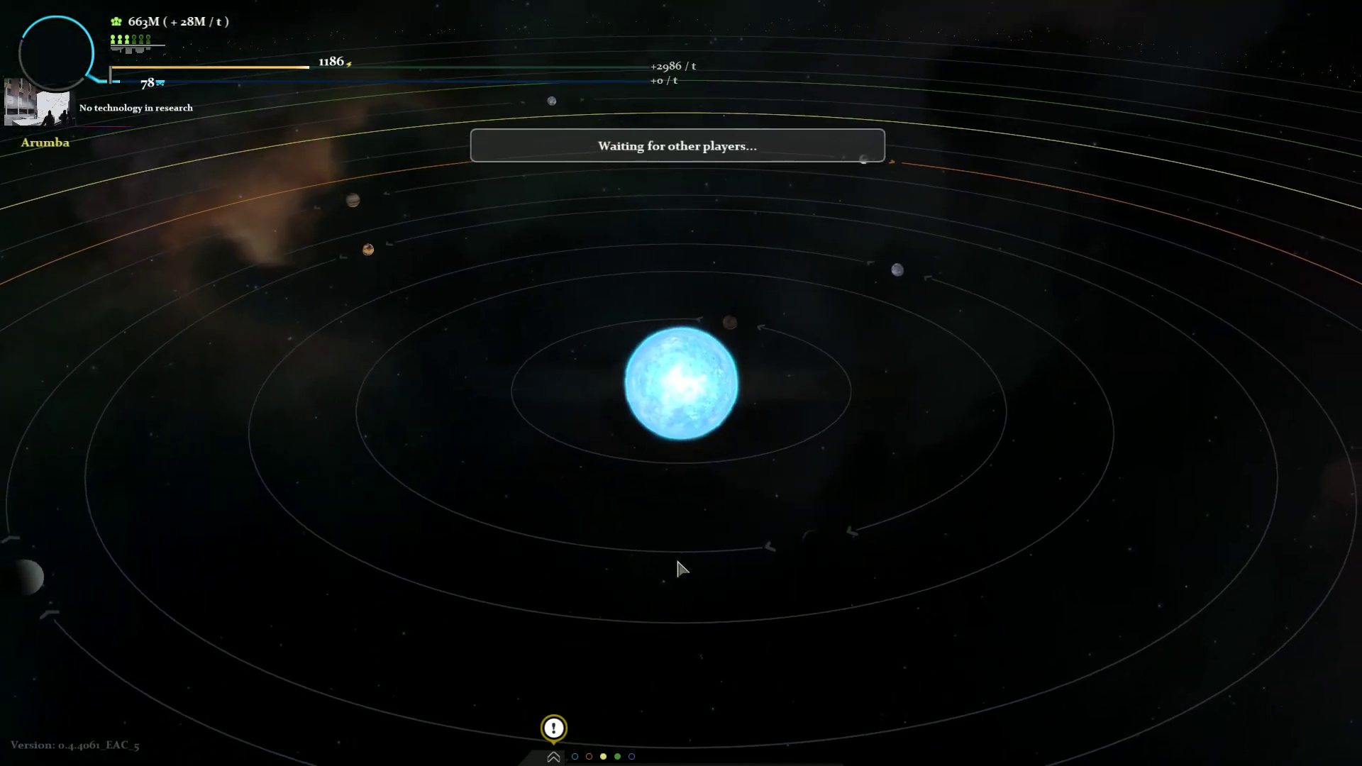
left_click(553, 758)
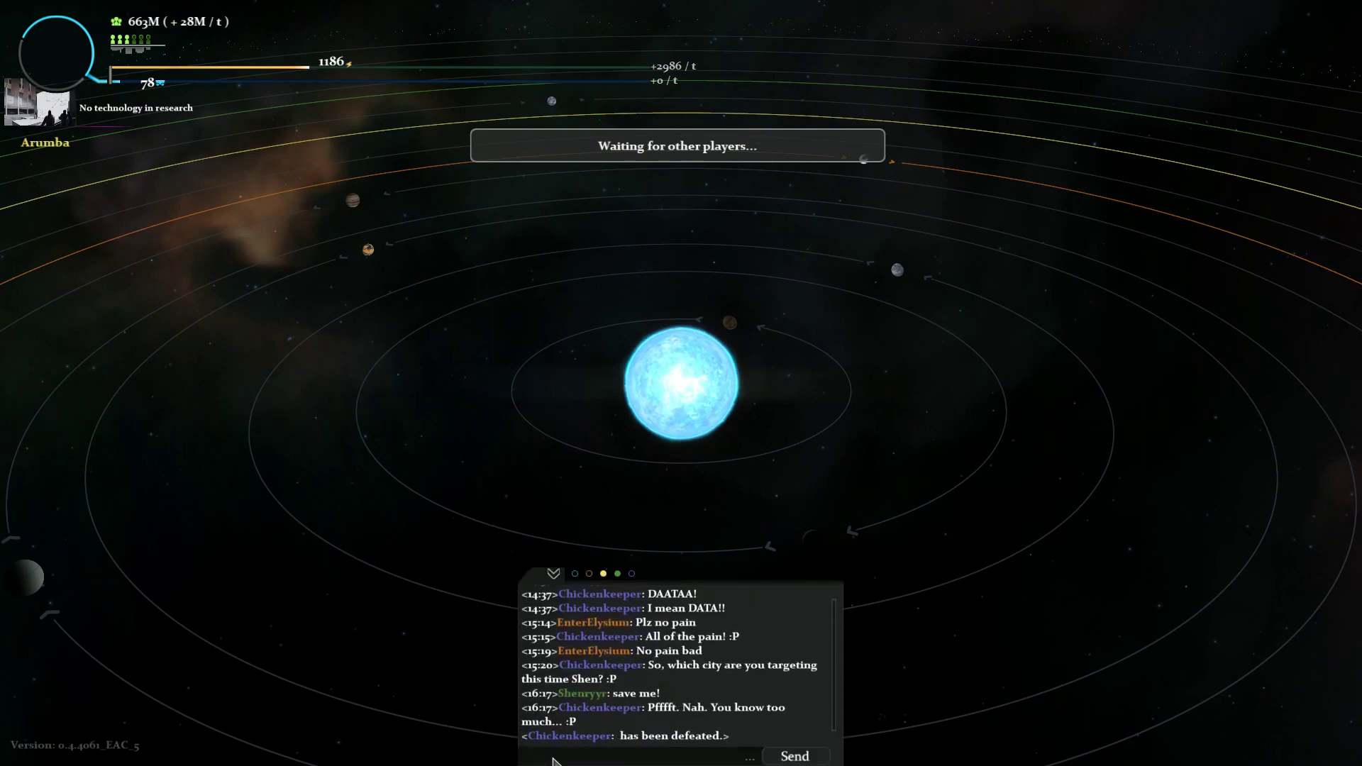
left_click(556, 574)
scroll(644, 484, "down", 3)
scroll(653, 494, "down", 3)
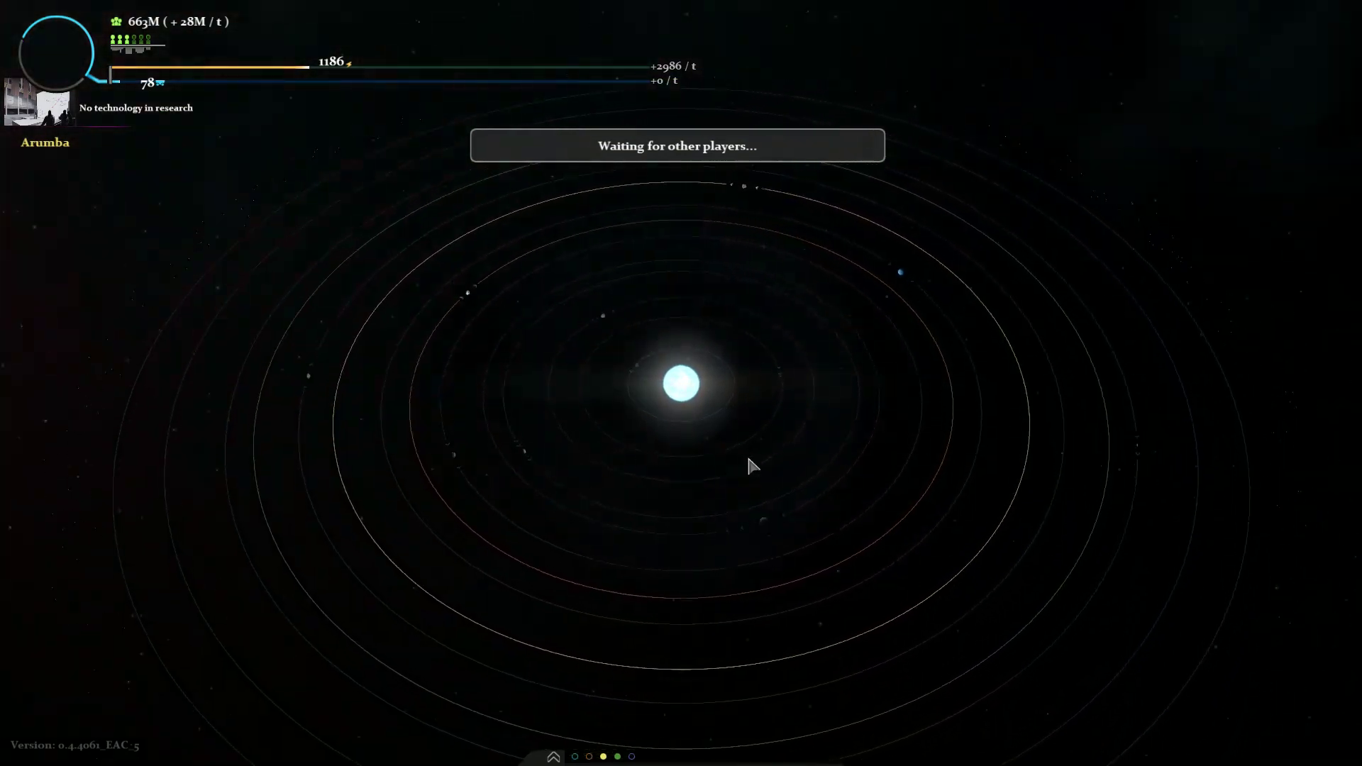
mouse_move(704, 452)
left_mouse_down()
mouse_move(793, 456)
mouse_move(551, 460)
mouse_move(668, 481)
mouse_move(751, 535)
mouse_move(747, 551)
left_mouse_up()
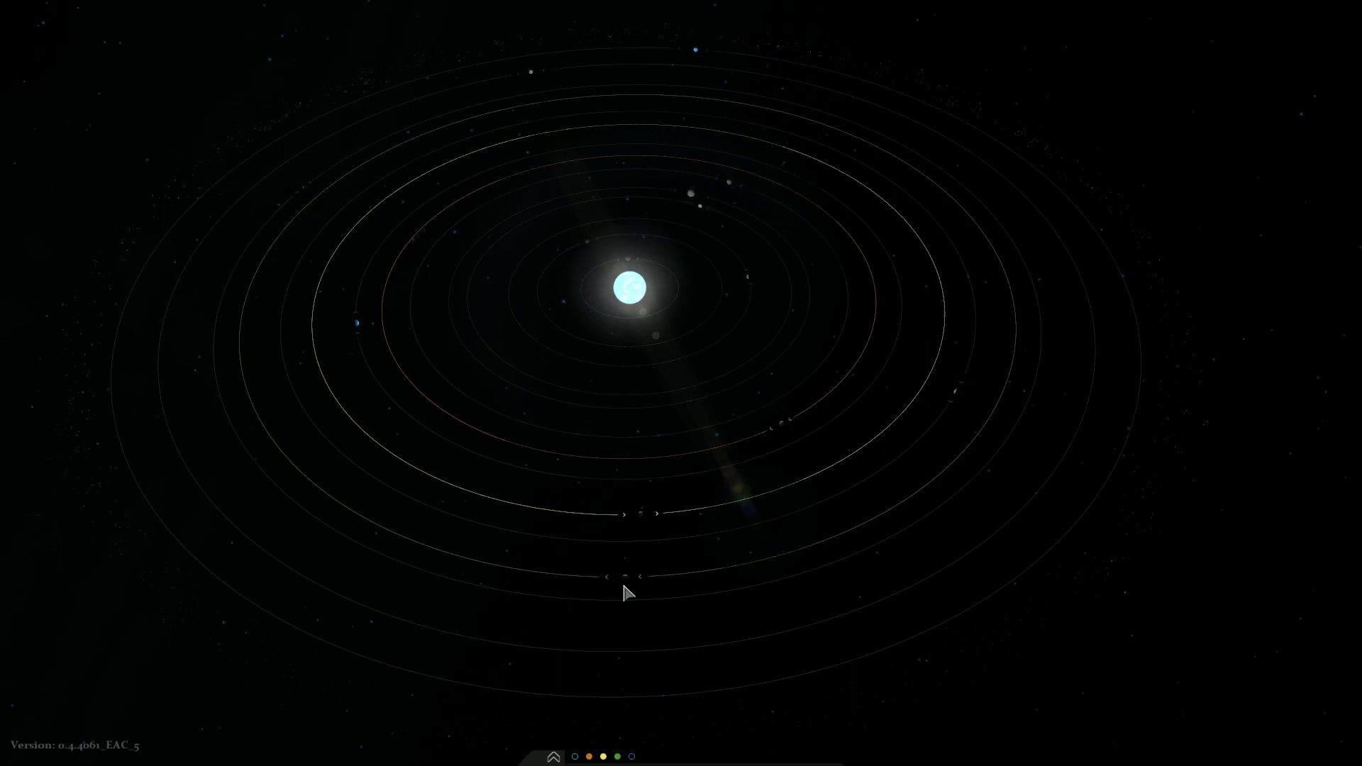
Step: Dismiss turn 39's event log, cycle through enemy planets' intelligence, then view laser targeting
double_click(623, 582)
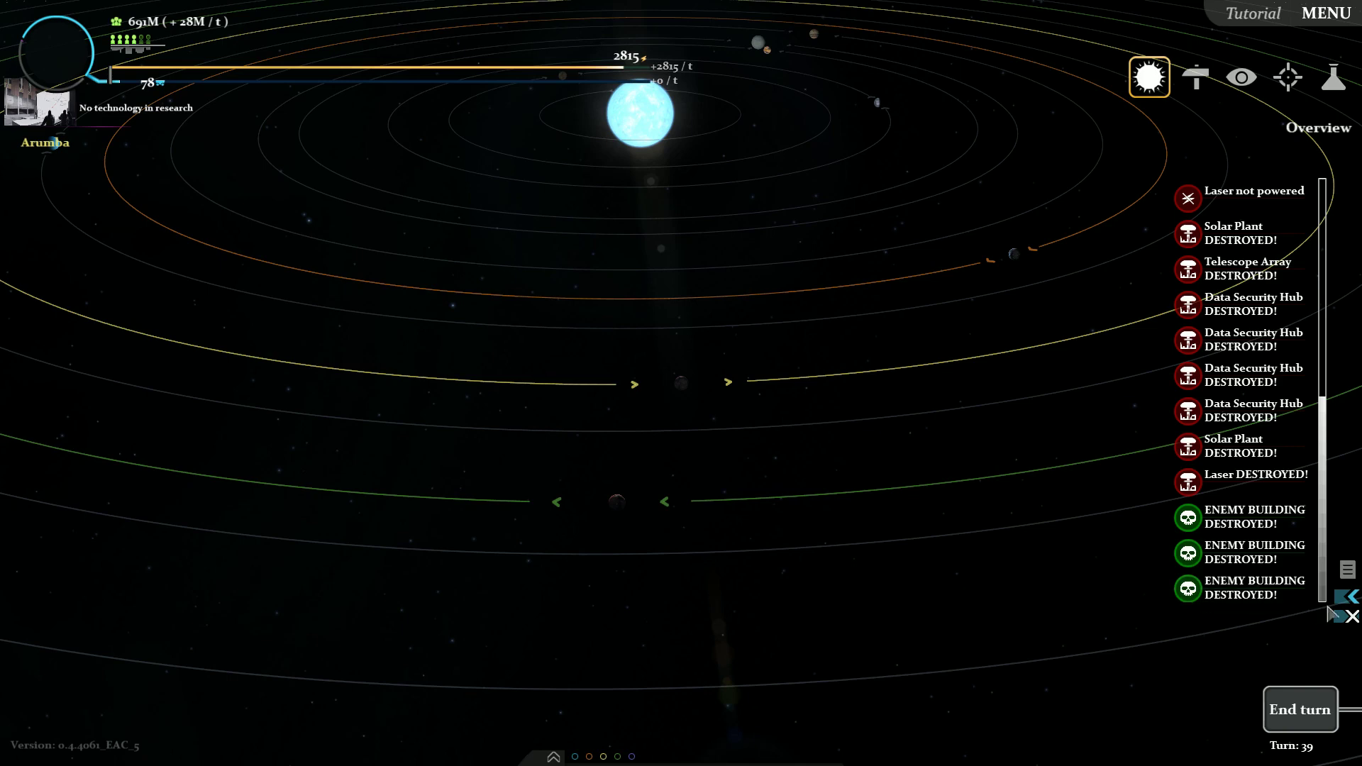
left_click(1352, 617)
mouse_move(604, 435)
left_mouse_down()
mouse_move(785, 482)
mouse_move(183, 198)
left_mouse_up()
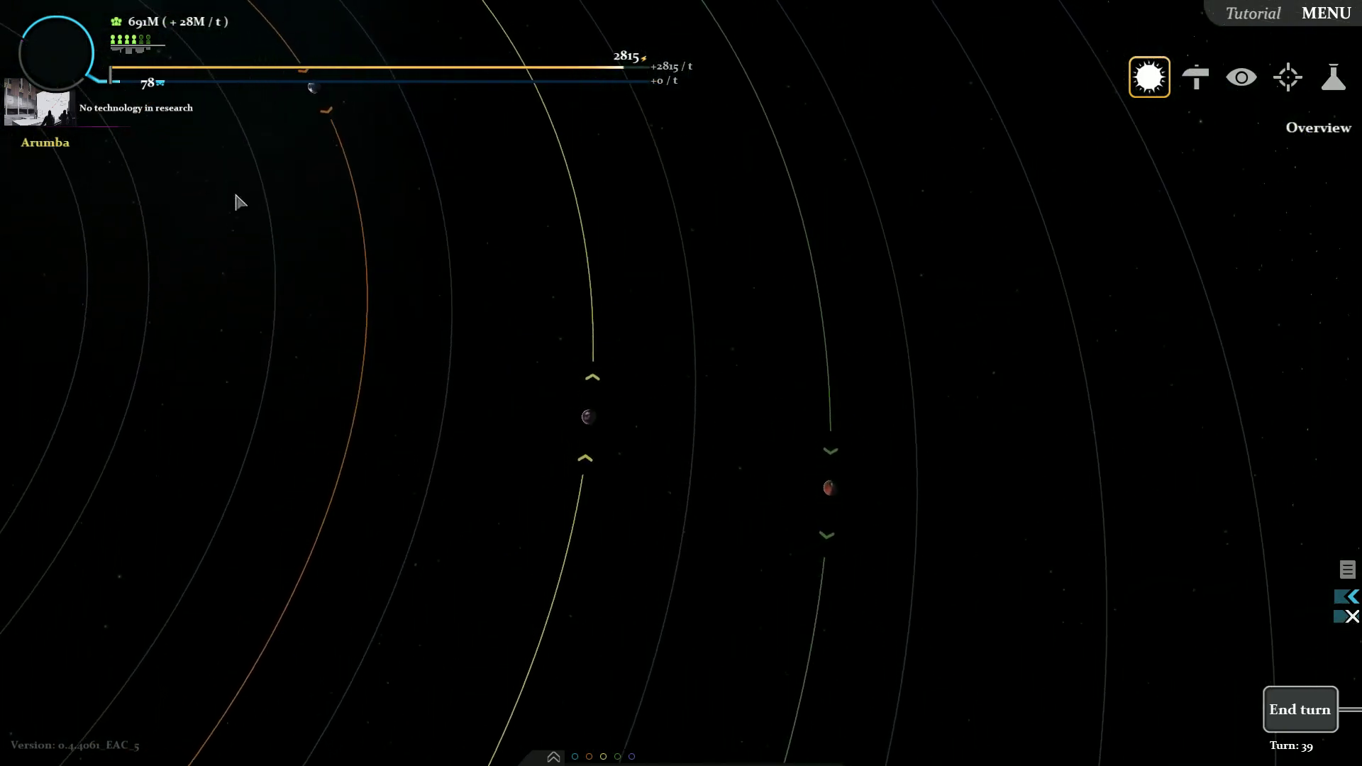
key("3")
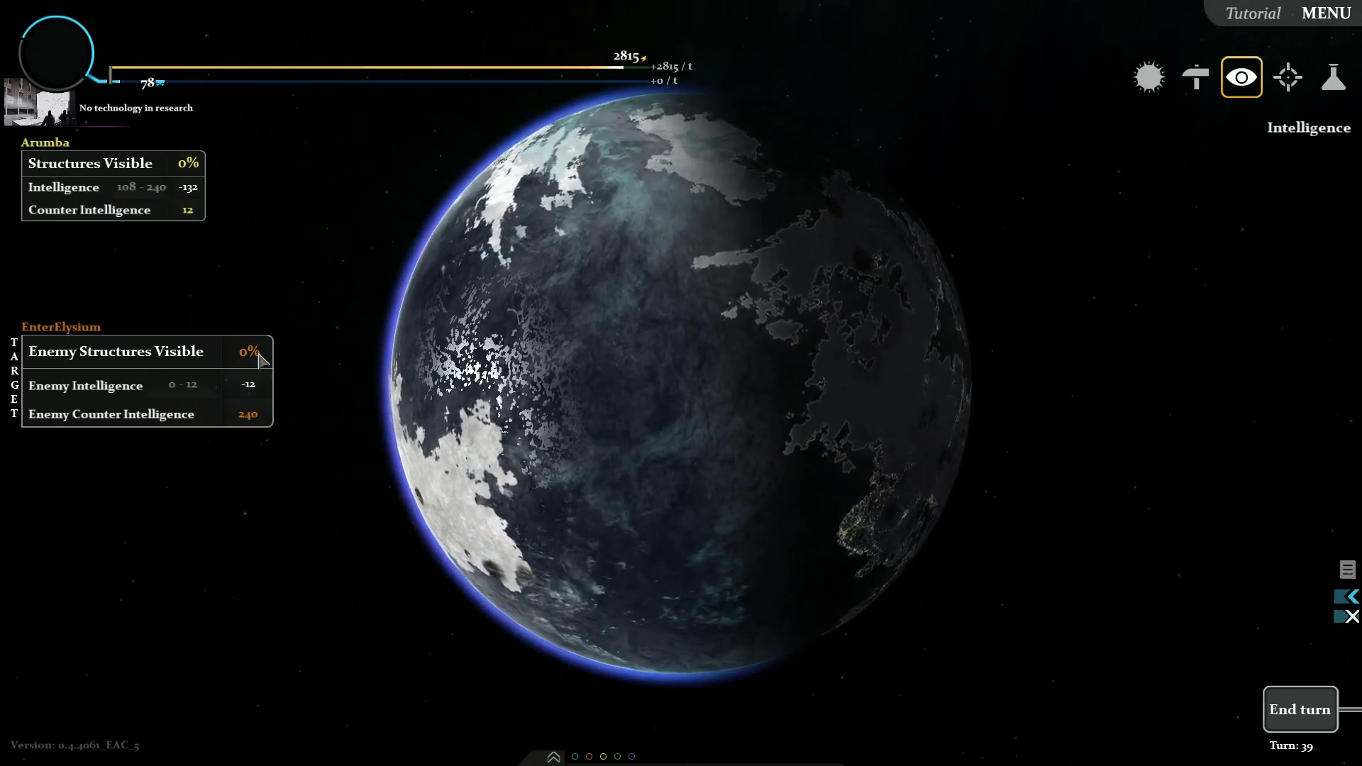
key("Tab")
key("Tab")
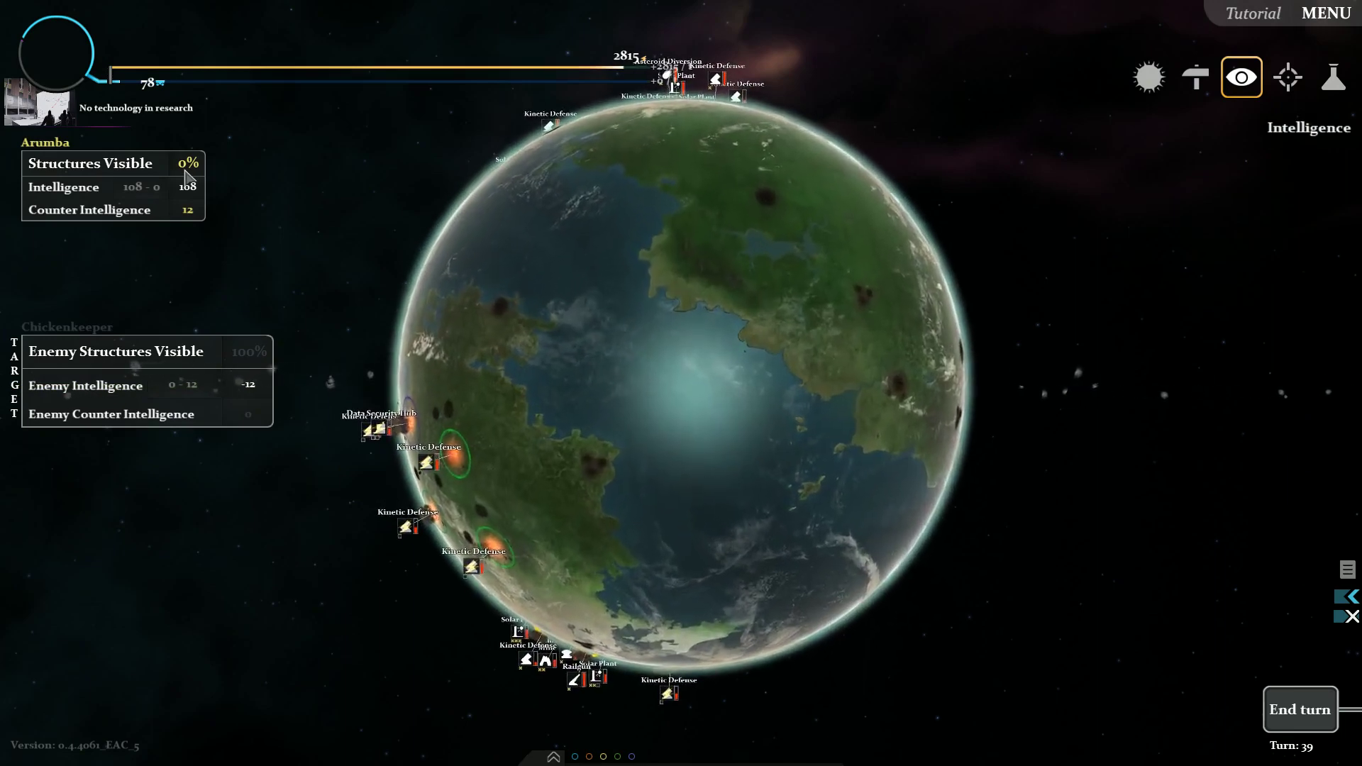
key("Tab")
key("Tab")
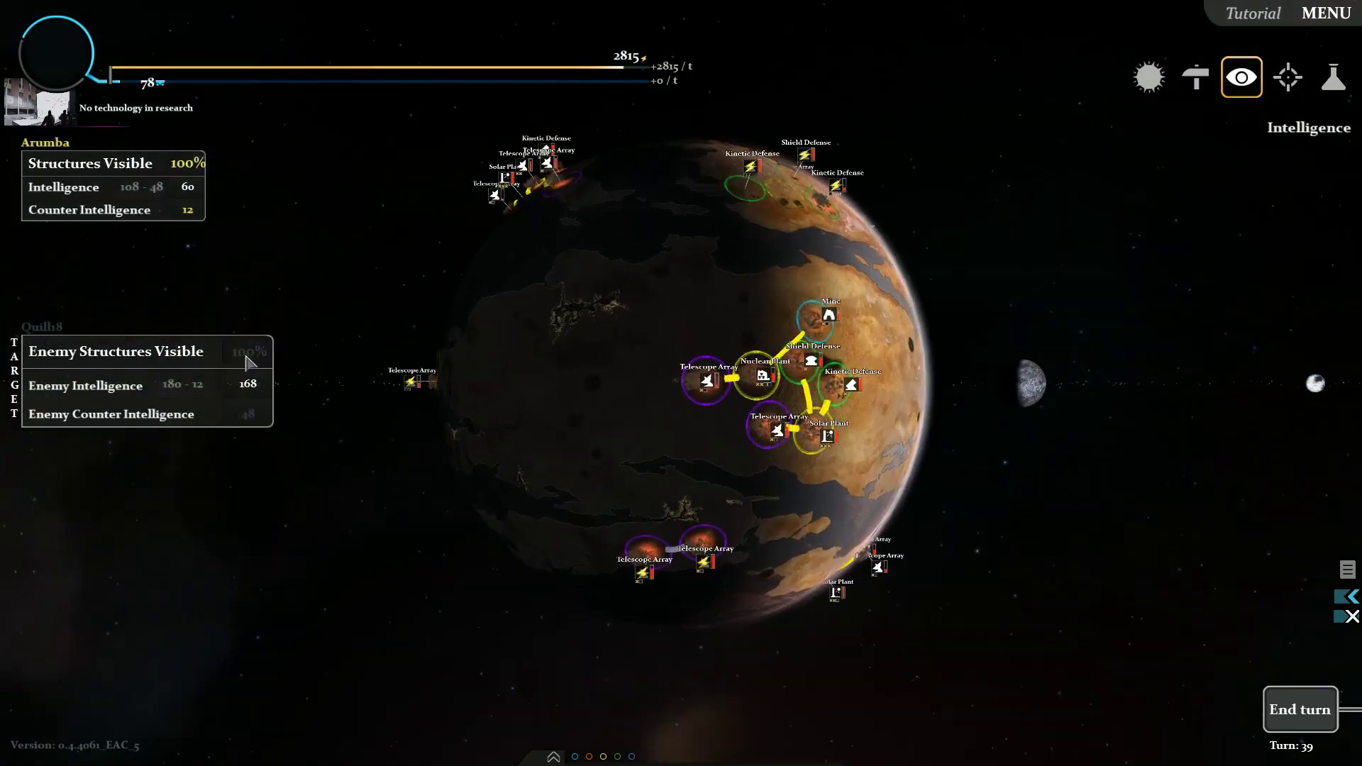
key("Tab")
key("Tab")
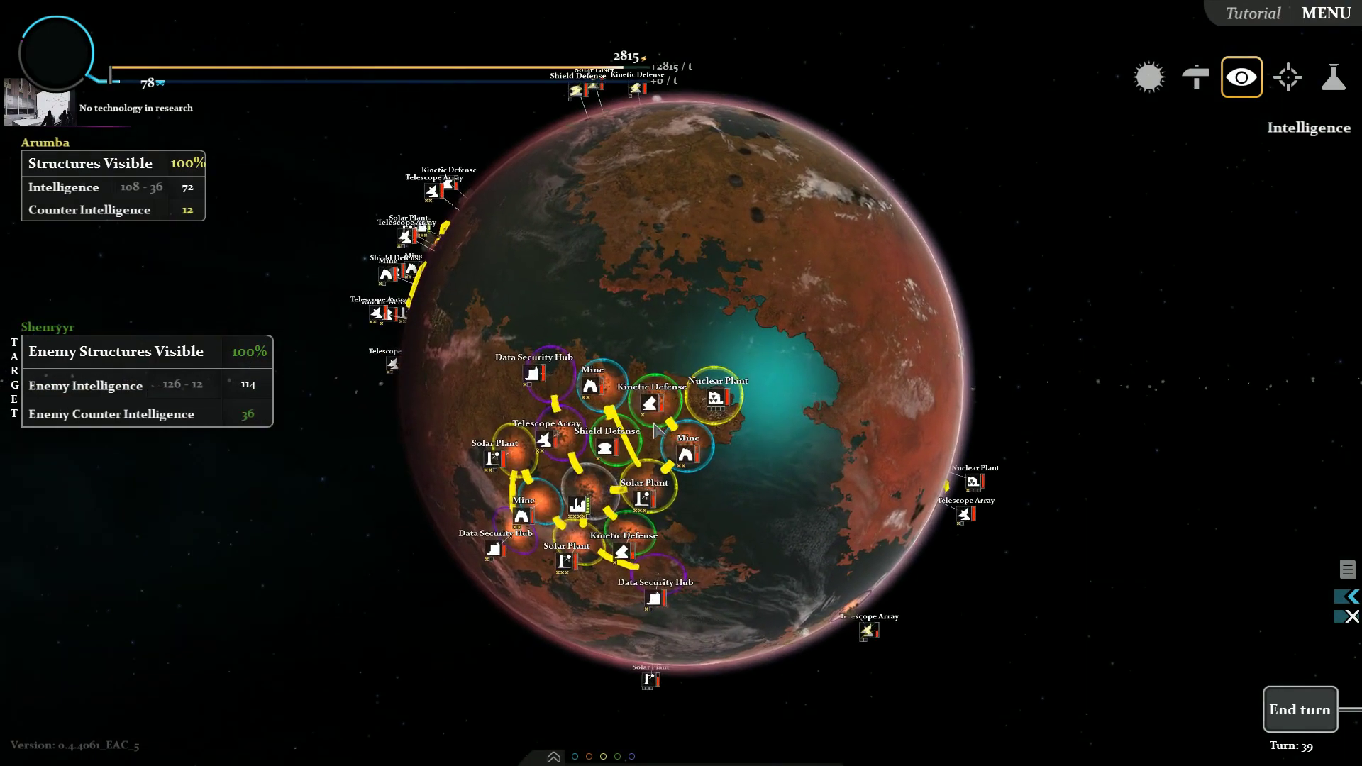
key("Escape")
key("Tab")
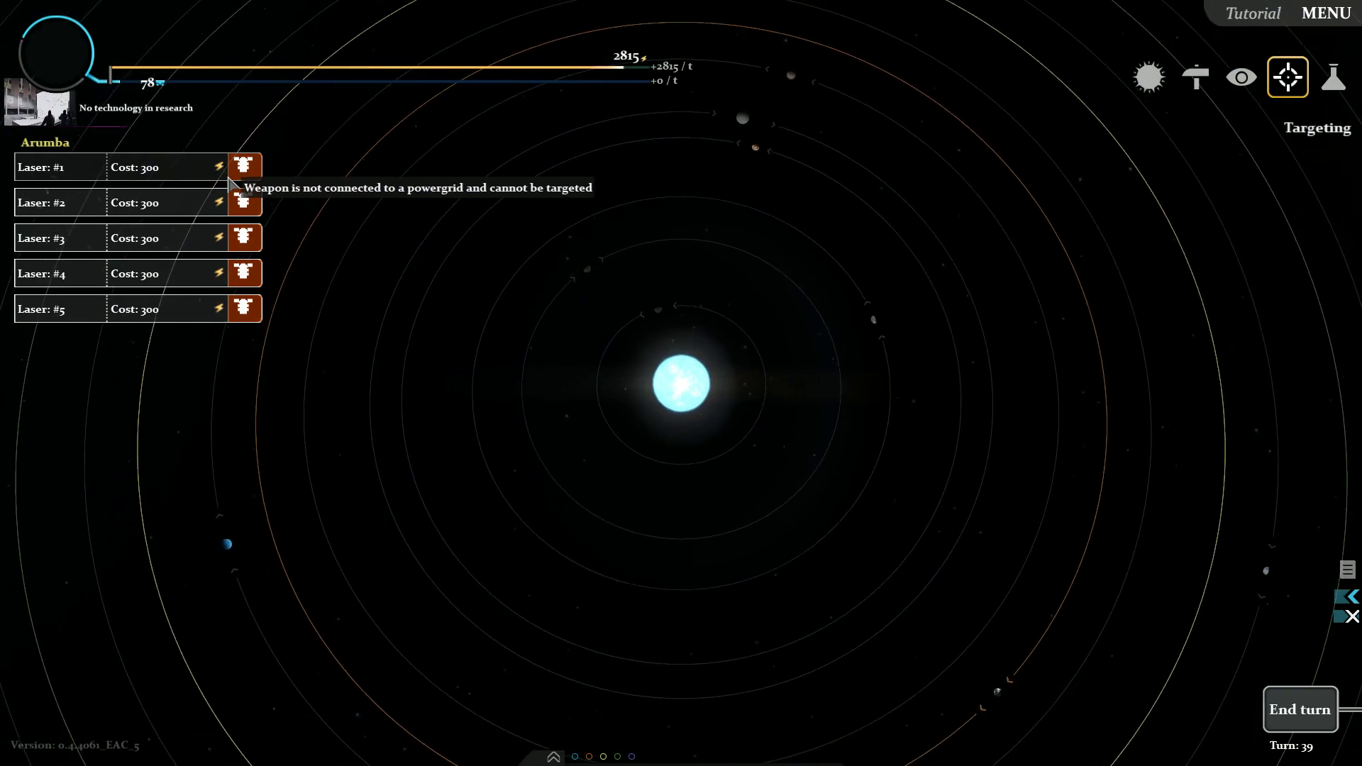
Step: Sell two Solar Plants in the home planet's northern building cluster
key("Escape")
key("Tab")
key("Escape")
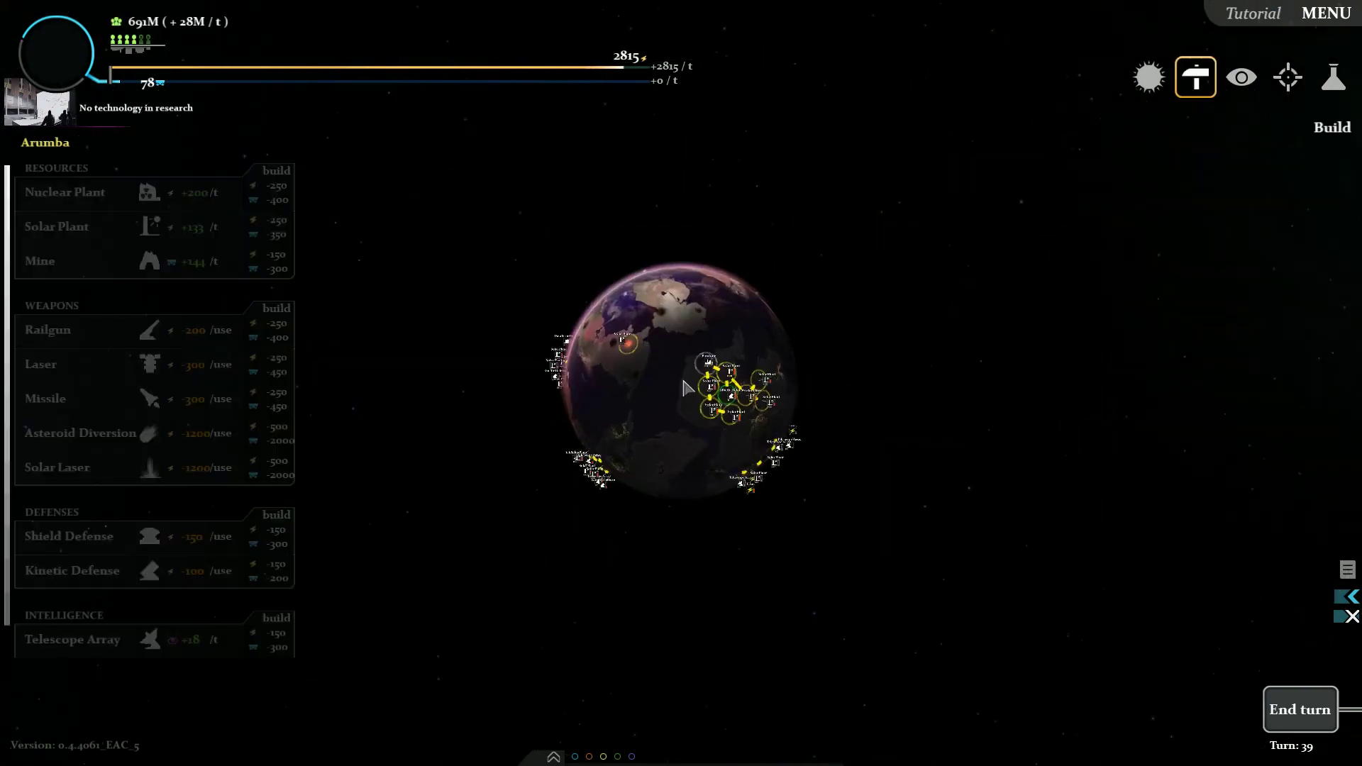
mouse_move(687, 387)
left_mouse_down()
mouse_move(554, 259)
mouse_move(867, 325)
mouse_move(840, 418)
left_mouse_up()
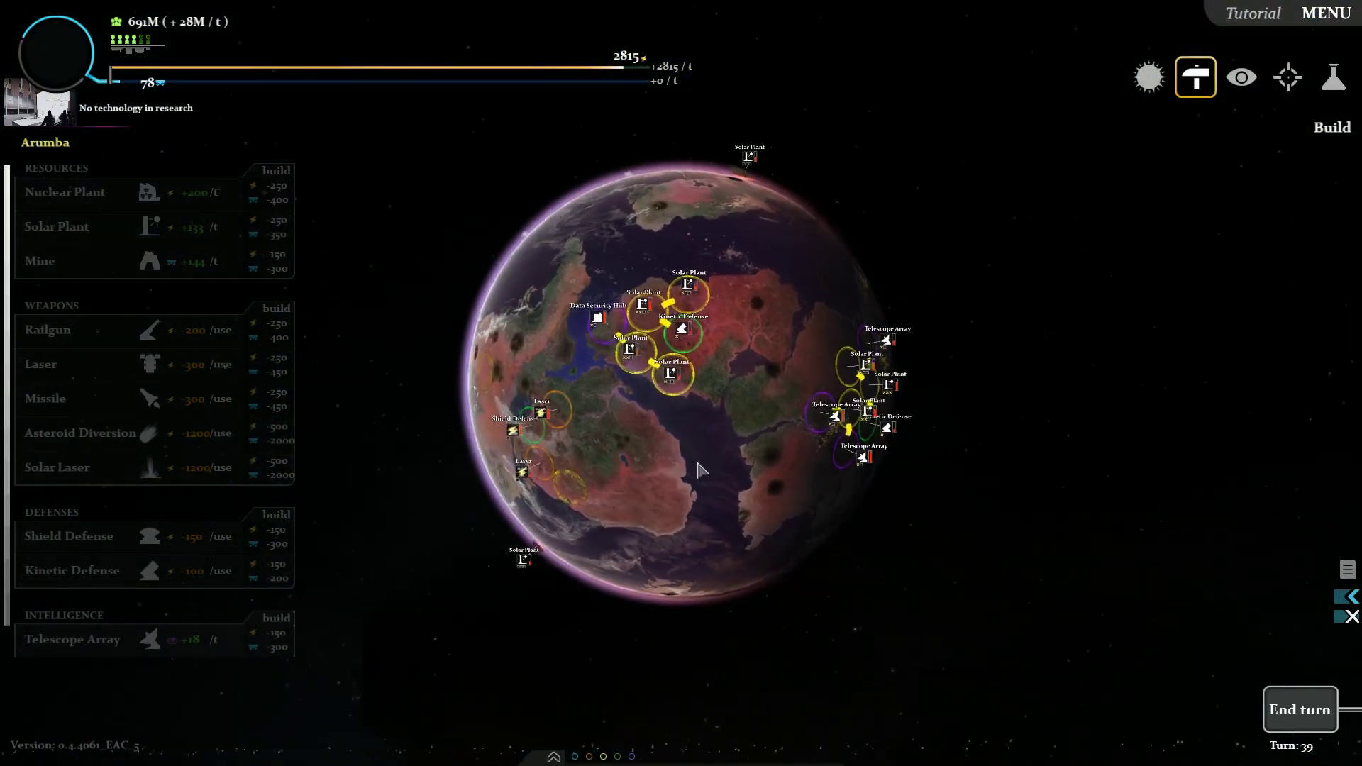
scroll(840, 417, "up", 5)
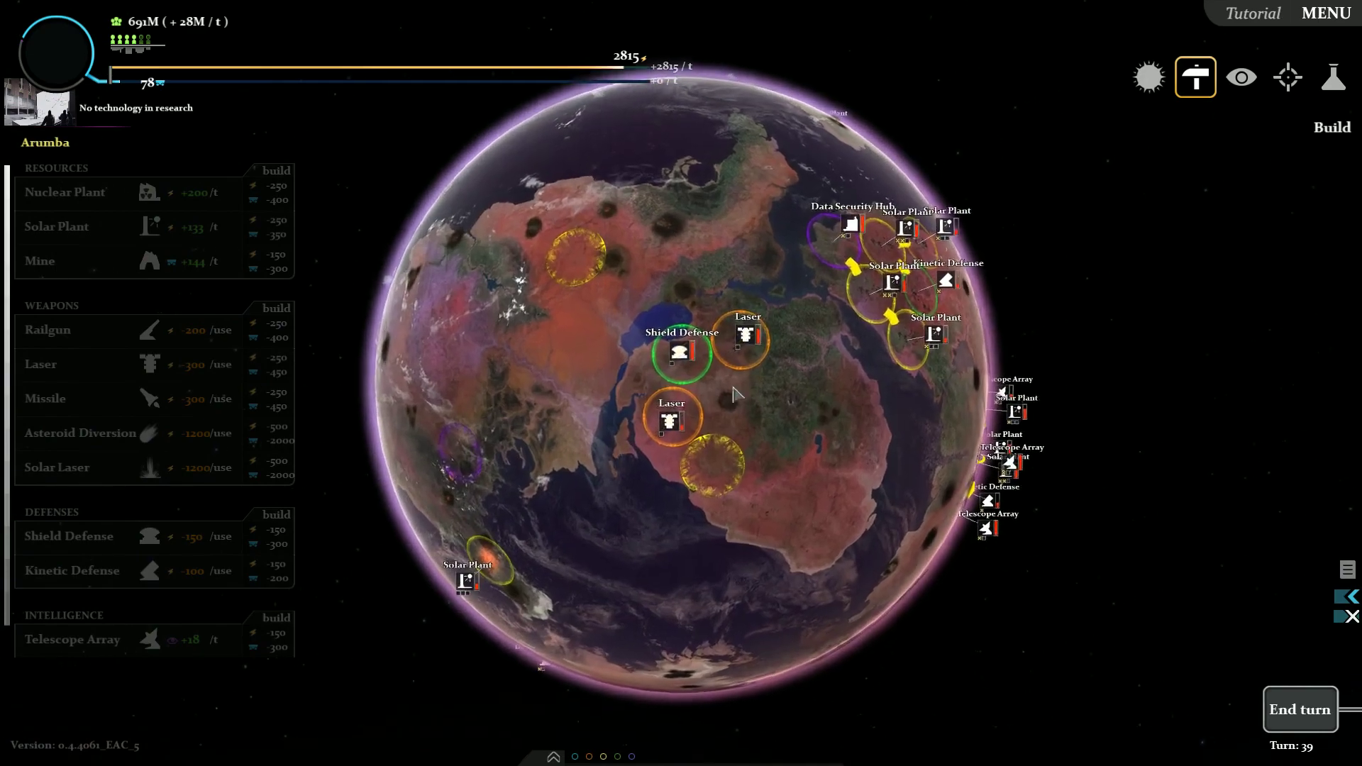
scroll(717, 384, "up", 4)
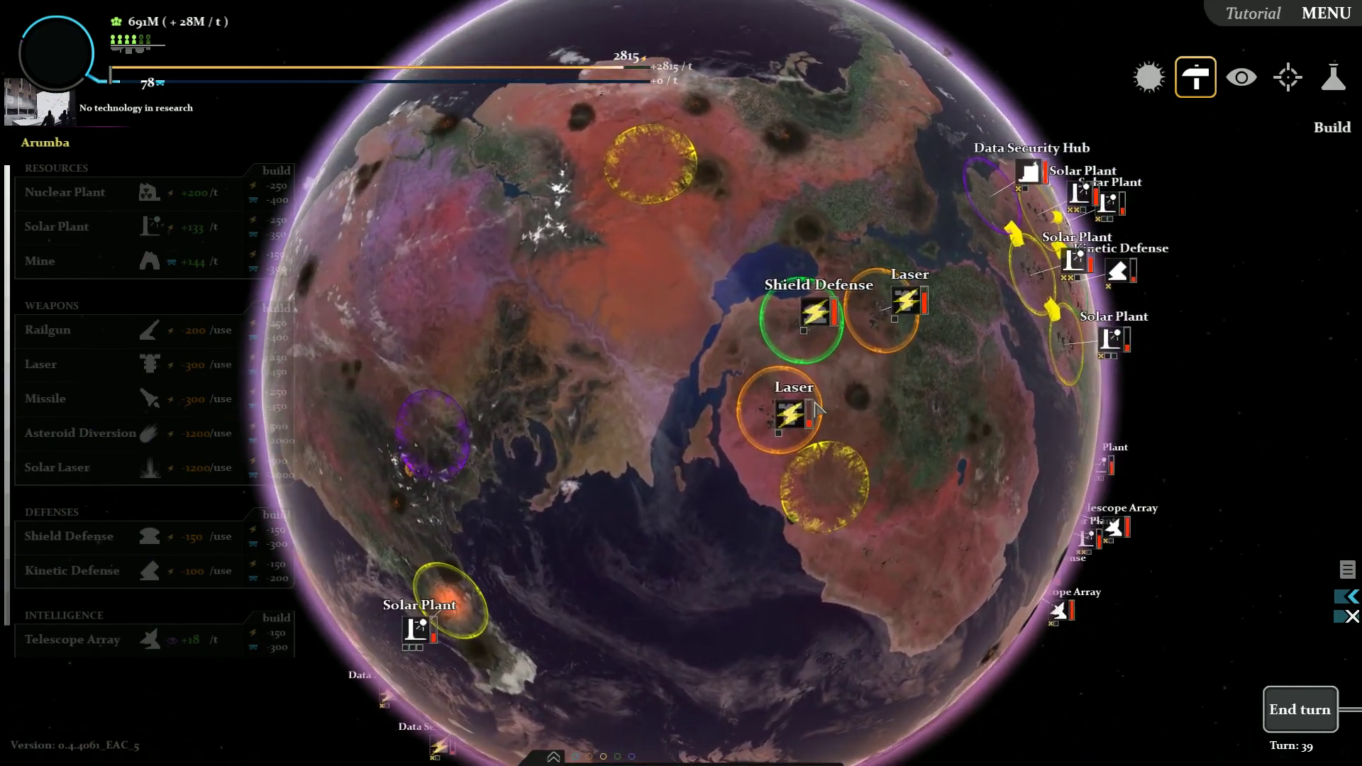
left_click_drag(768, 403, 635, 434)
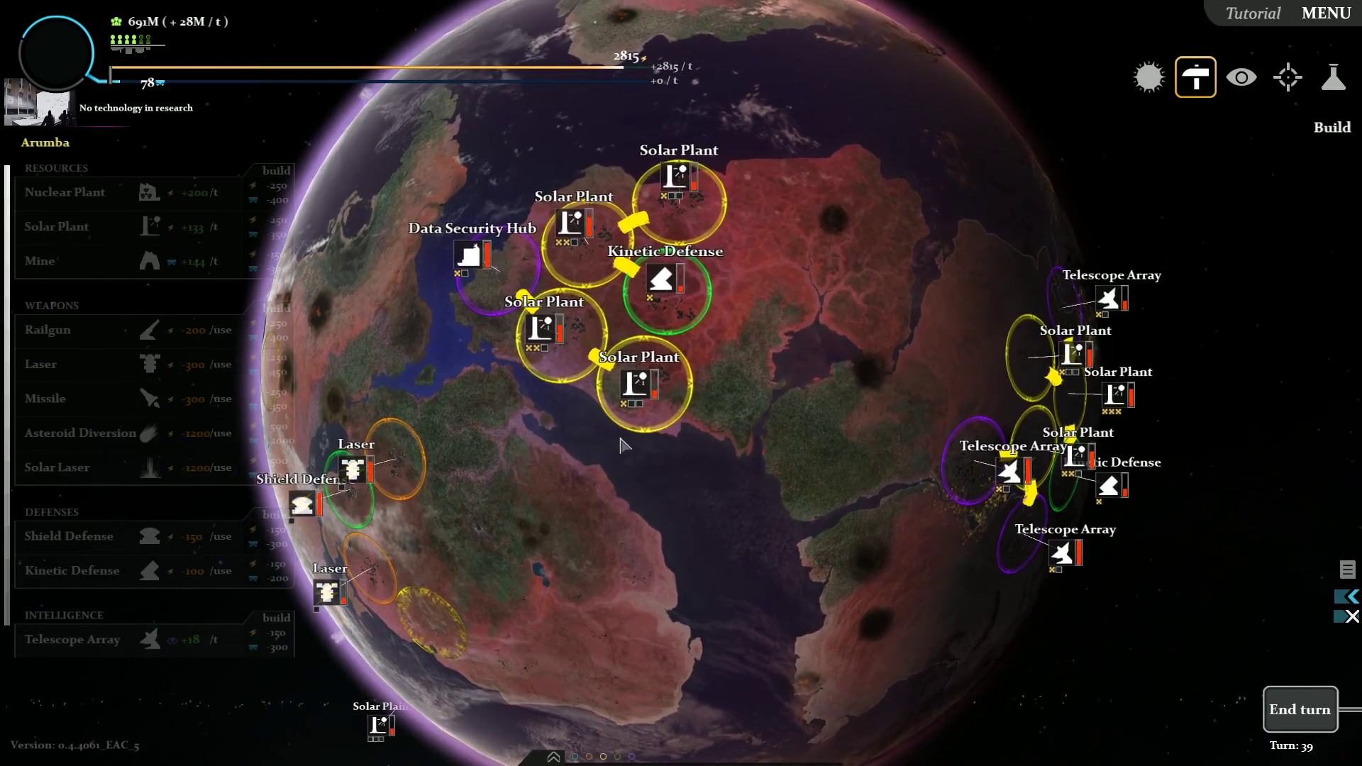
right_click(643, 412)
left_click(711, 448)
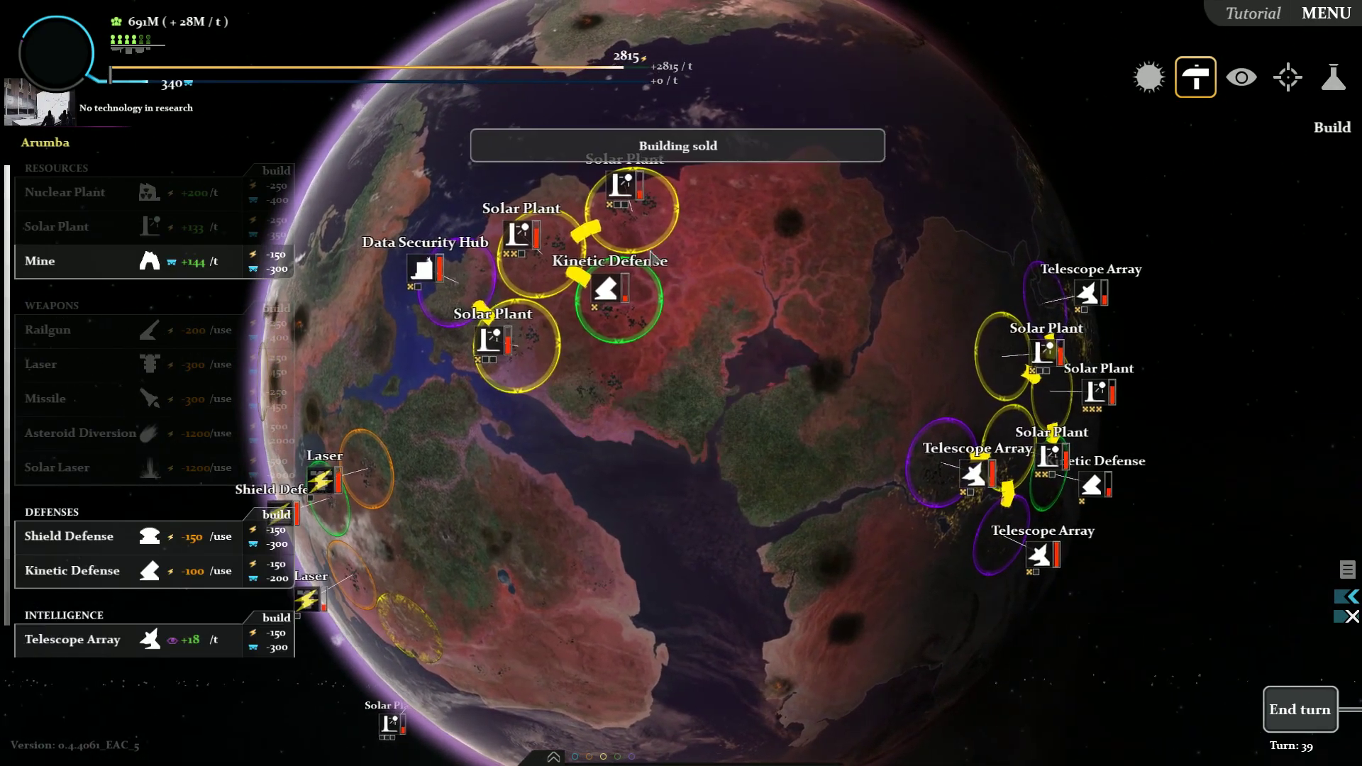
left_click(713, 260)
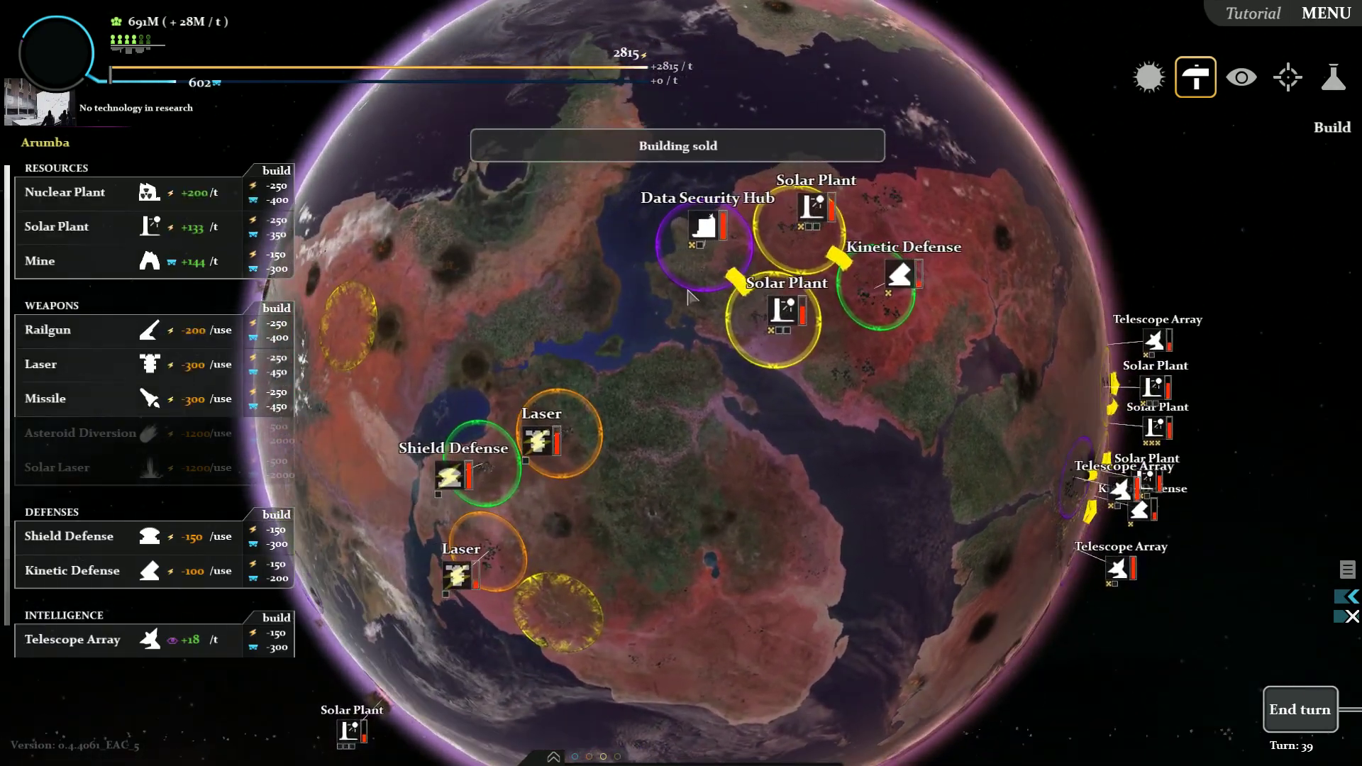
Step: Build a new Solar Plant between the two Lasers and start connecting it
mouse_move(596, 351)
left_mouse_down()
mouse_move(694, 350)
mouse_move(788, 255)
left_mouse_up()
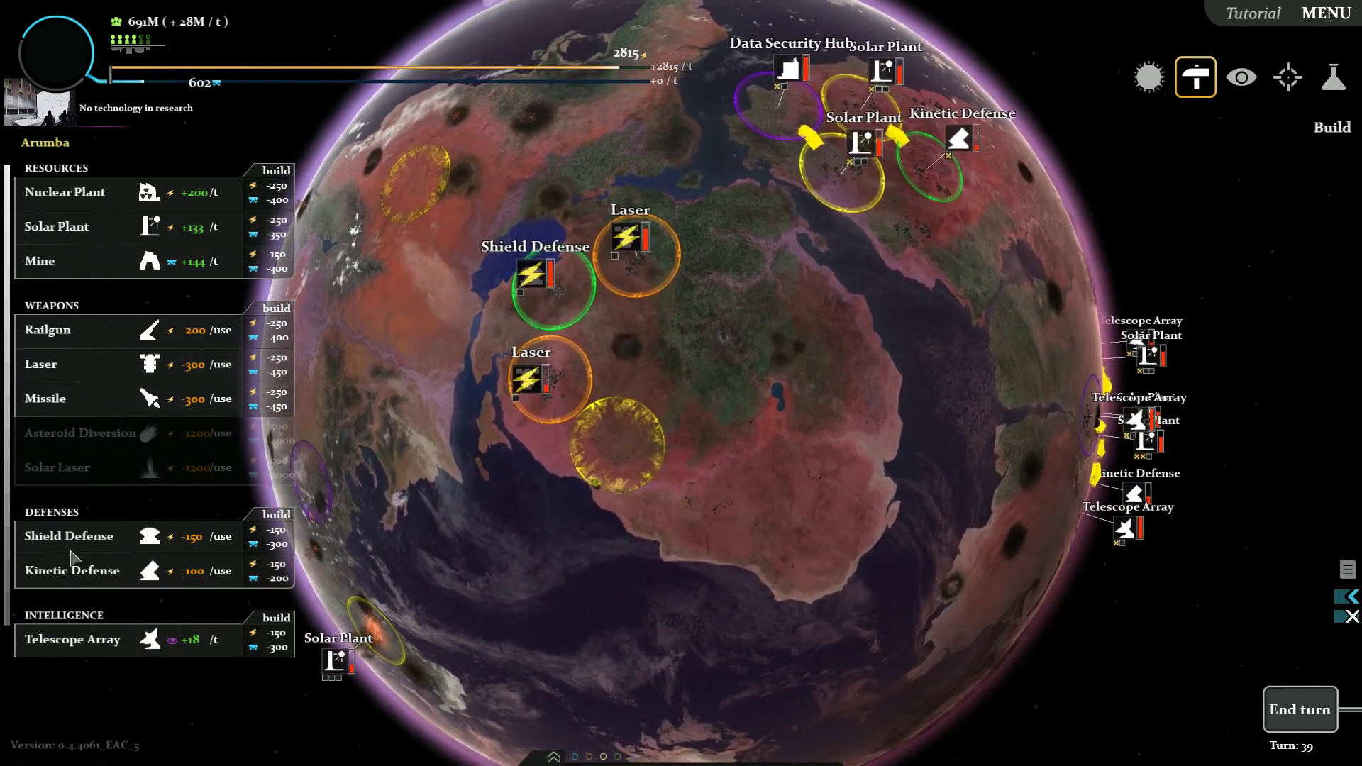
left_click(56, 225)
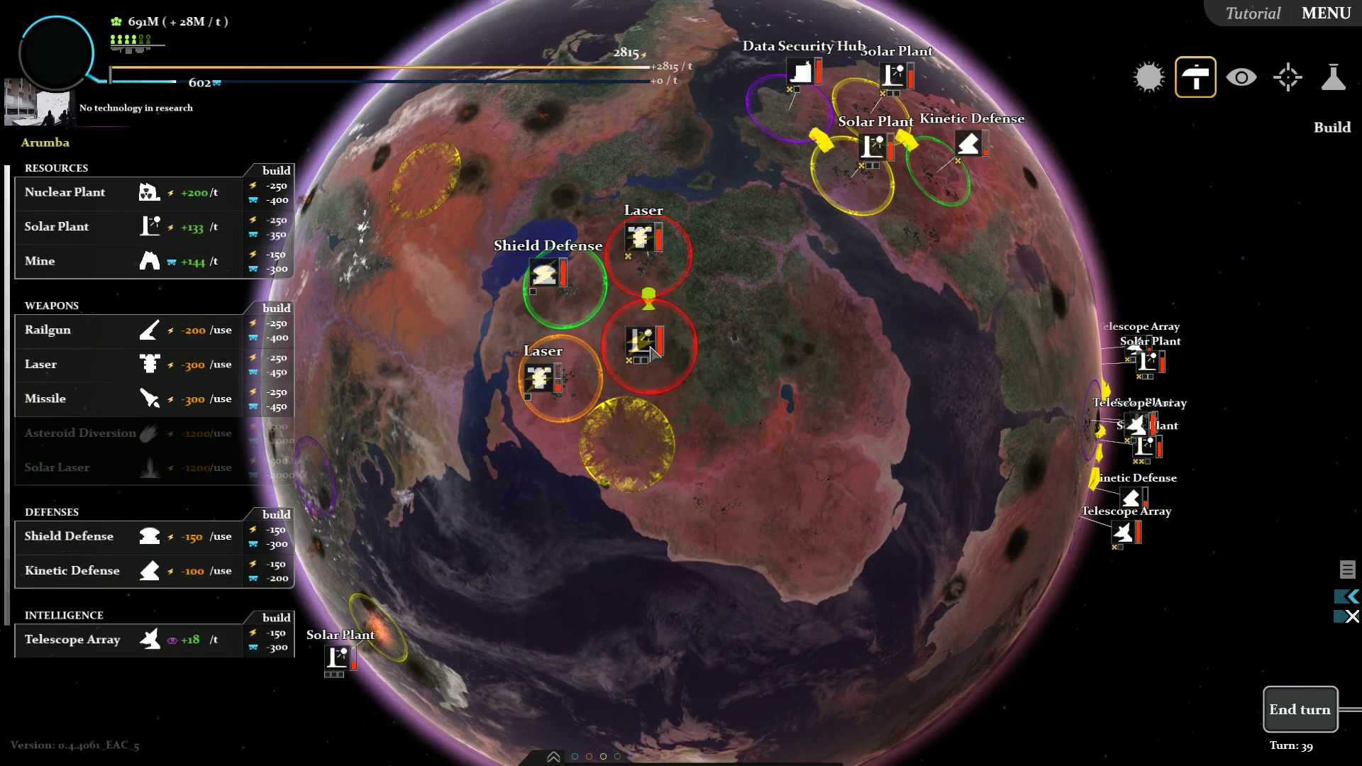
left_click(652, 346)
left_click(735, 351)
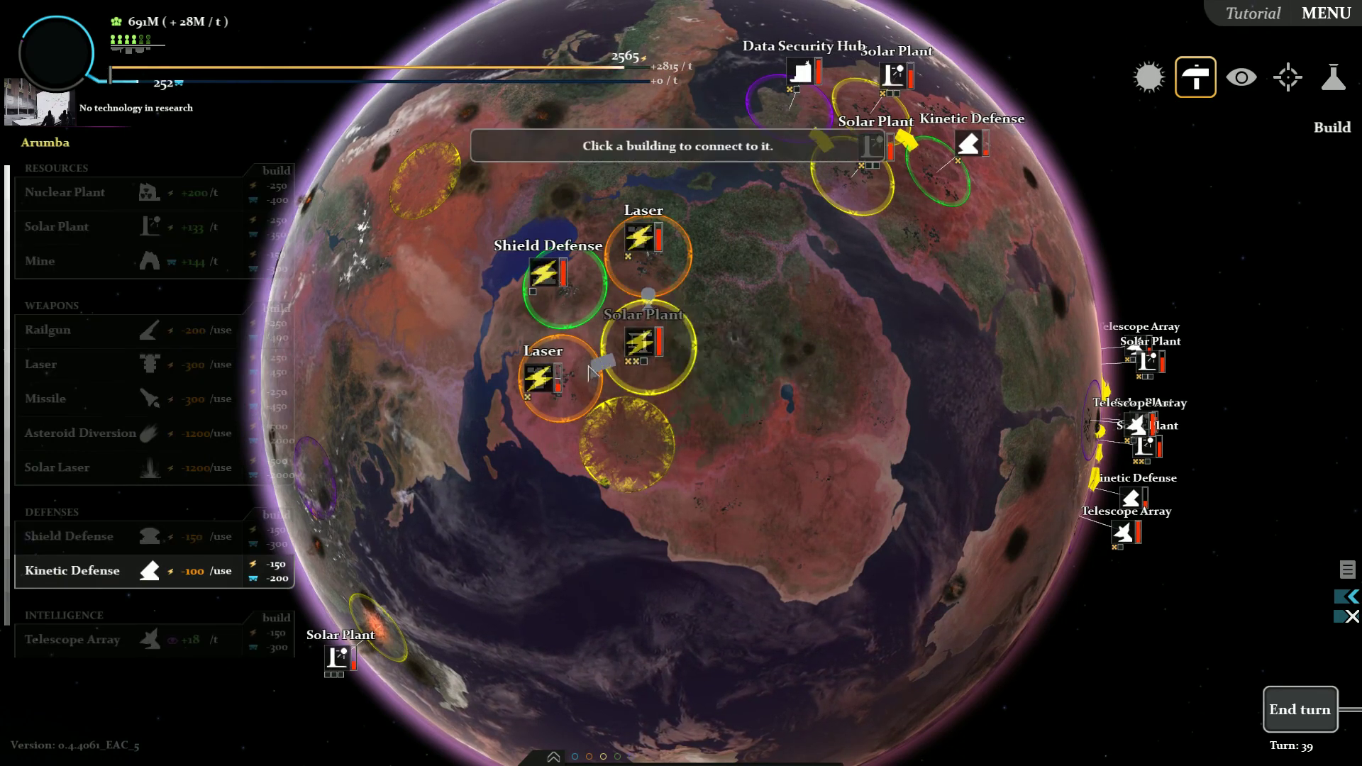
Step: Sell the Telescope Array near the Data Security Hub
left_click_drag(1000, 280, 626, 356)
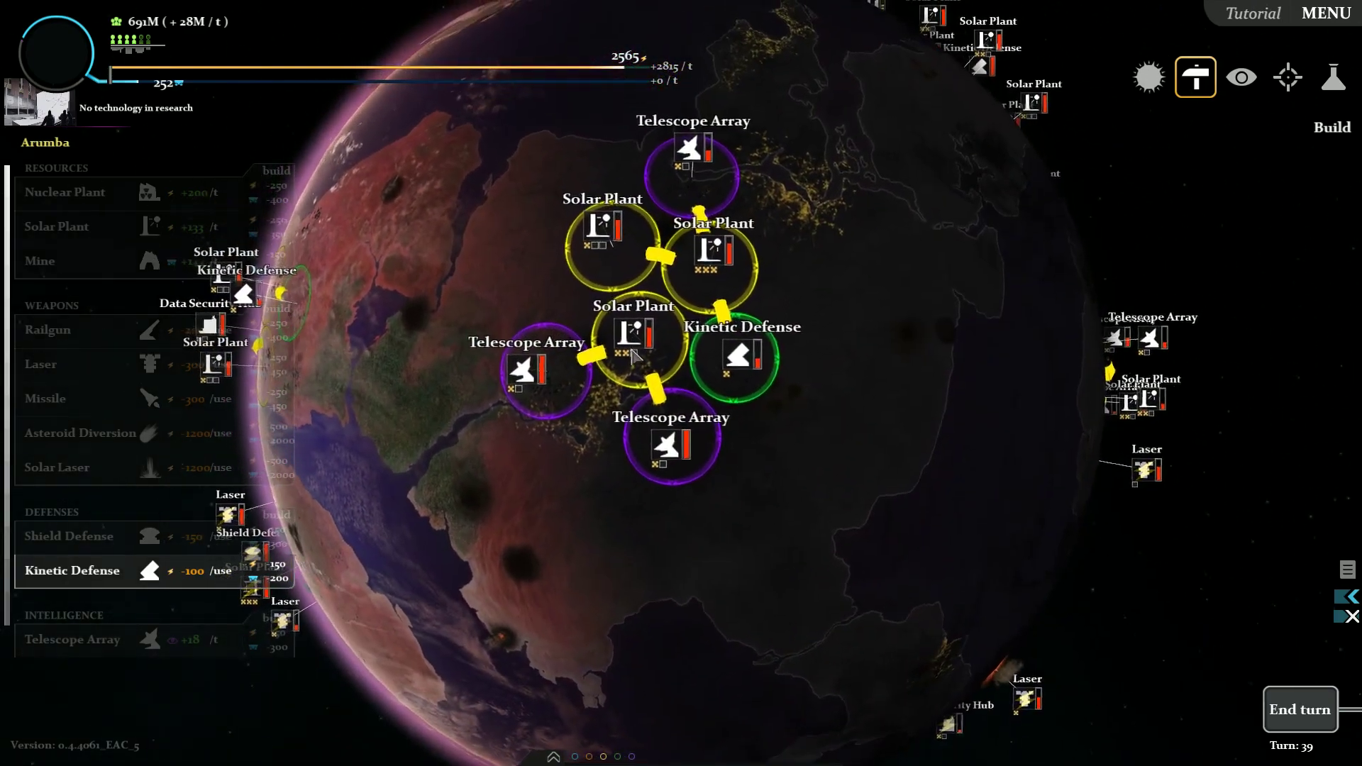
left_click_drag(630, 357, 213, 447)
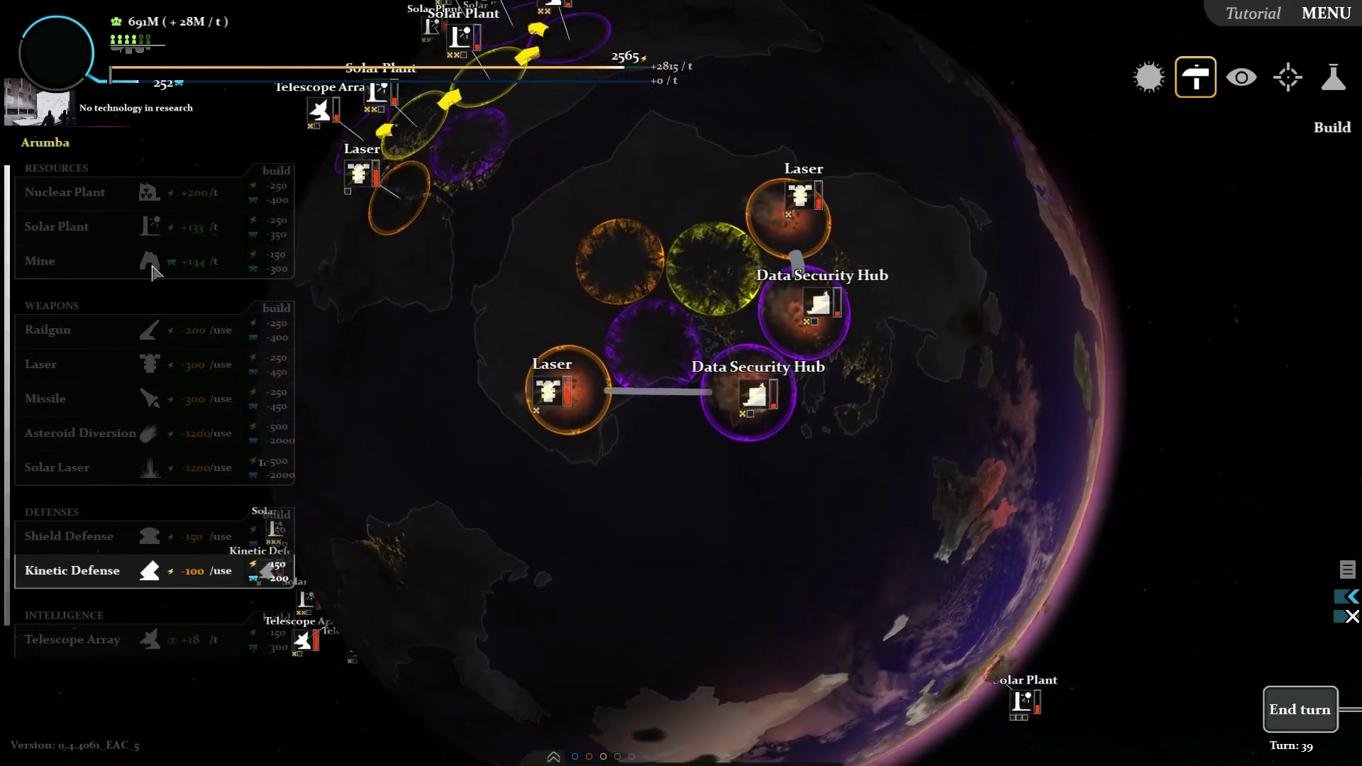
mouse_move(767, 320)
left_mouse_down()
mouse_move(882, 455)
mouse_move(703, 218)
left_mouse_up()
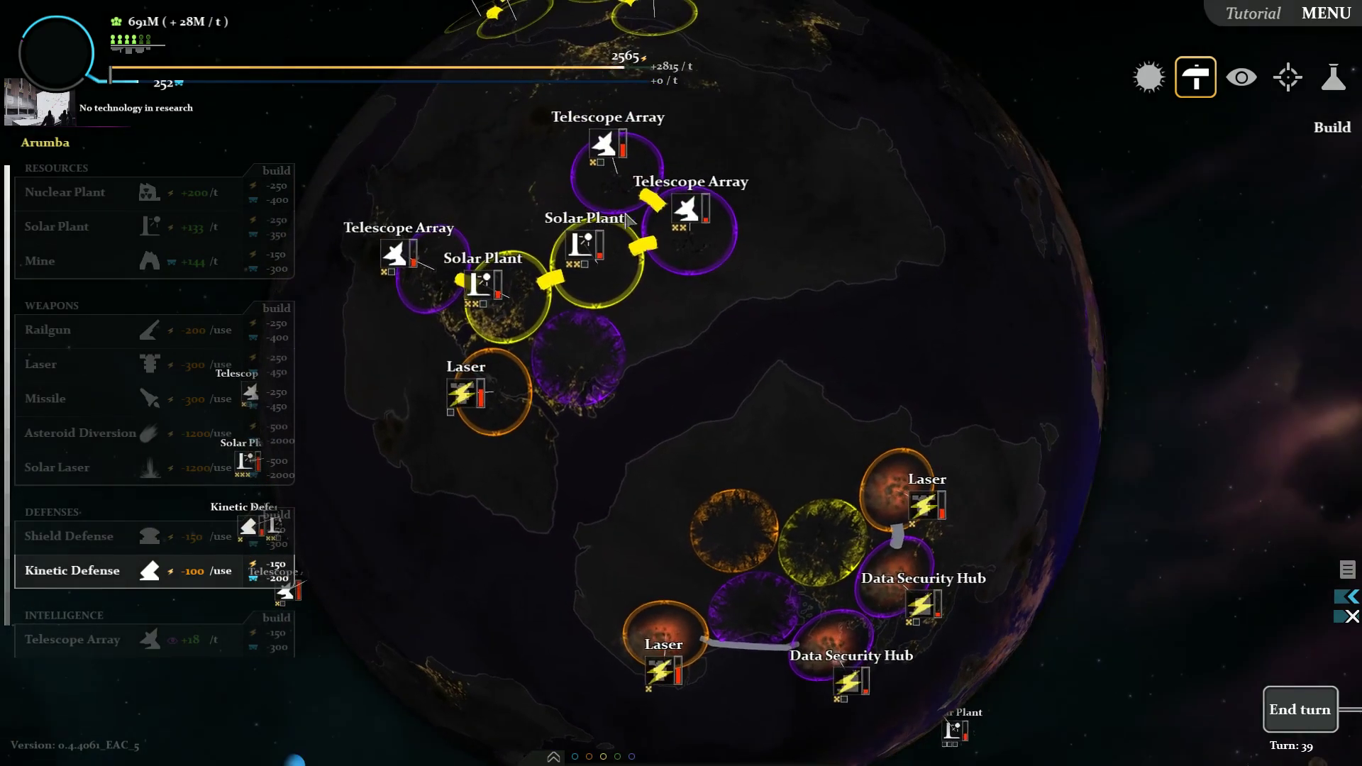
right_click(703, 219)
left_click(776, 313)
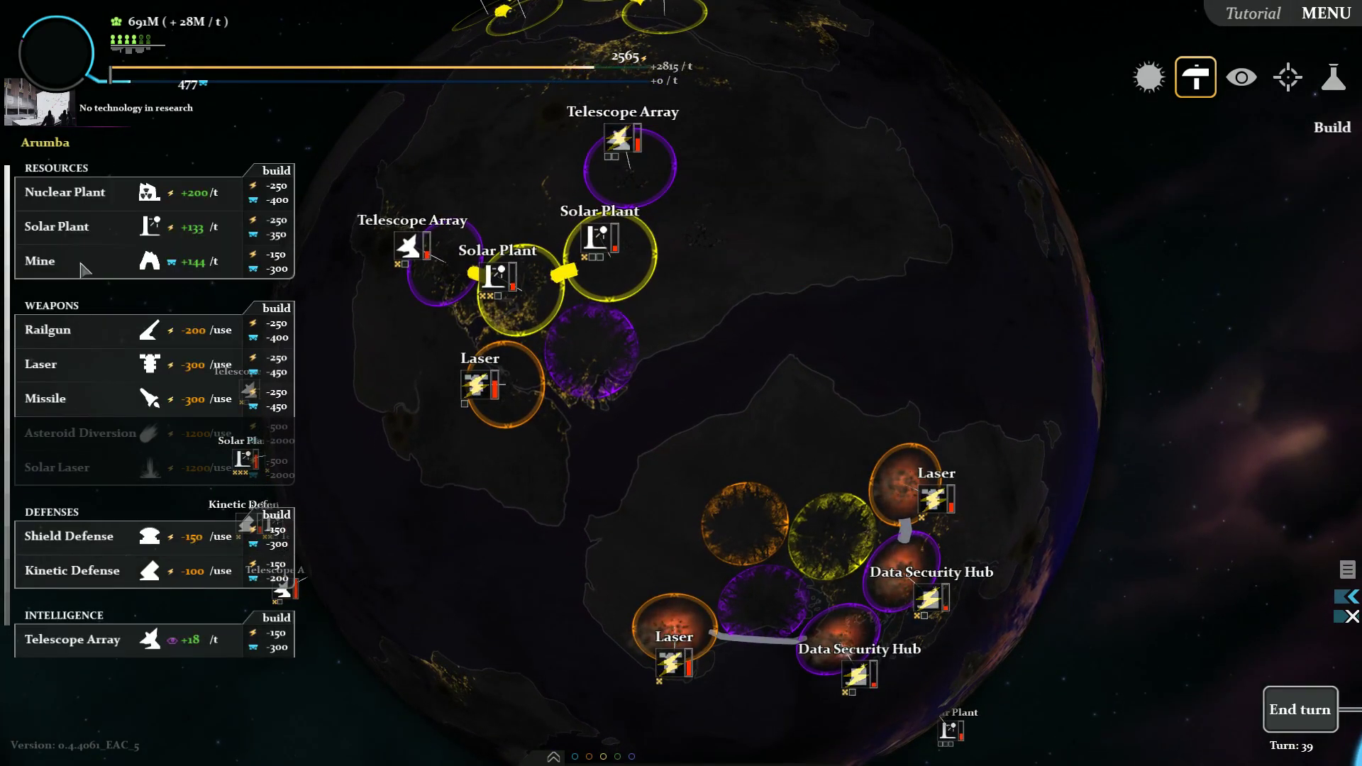
Step: Build a Solar Plant near the Data Security Hub, then sell it again
left_click(56, 226)
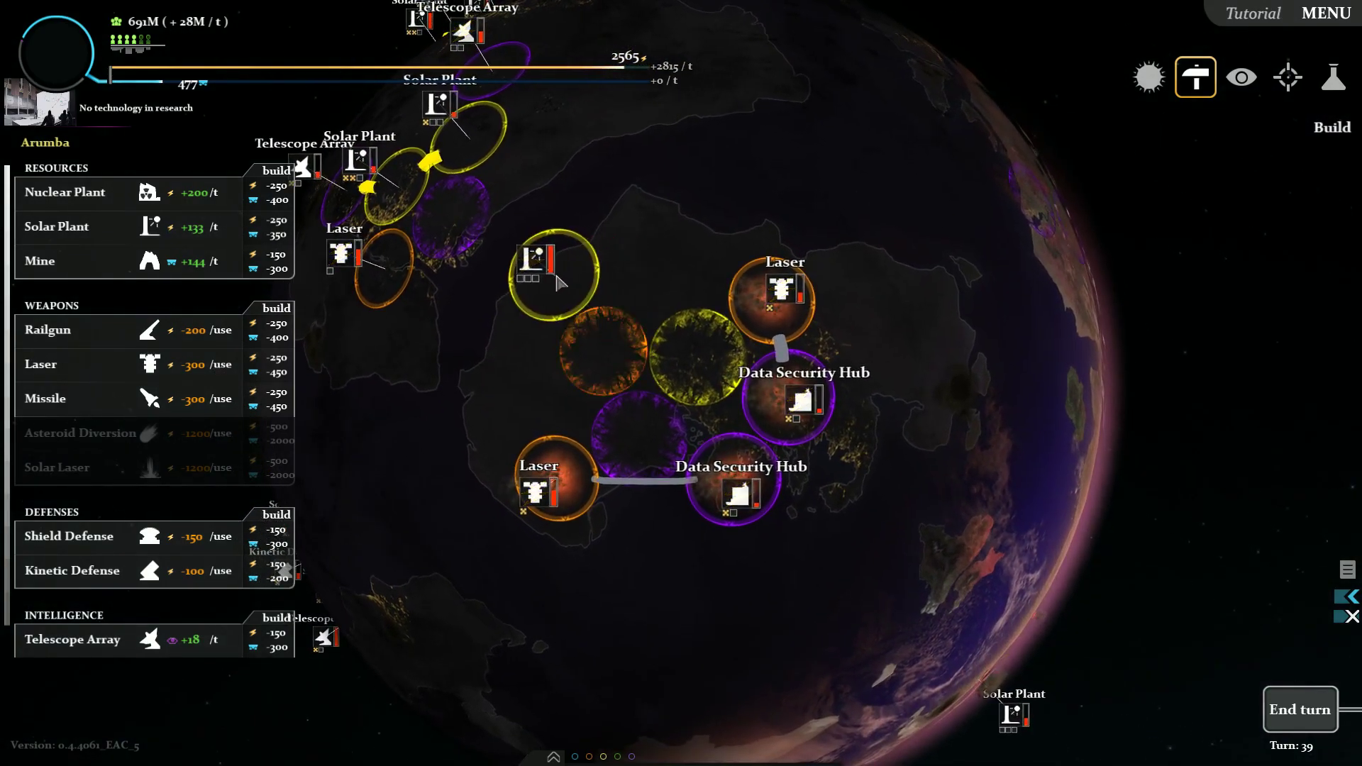
left_click(645, 275)
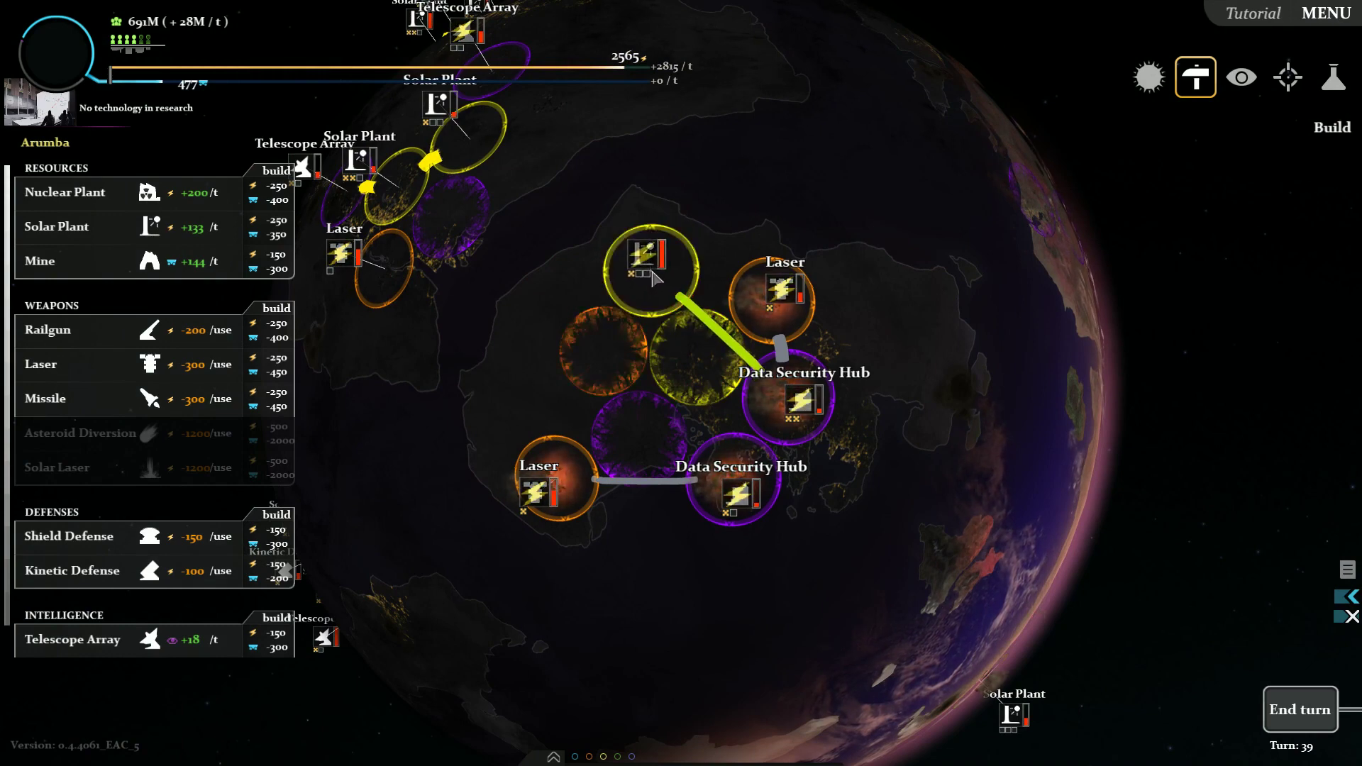
left_click(650, 261)
left_click(725, 292)
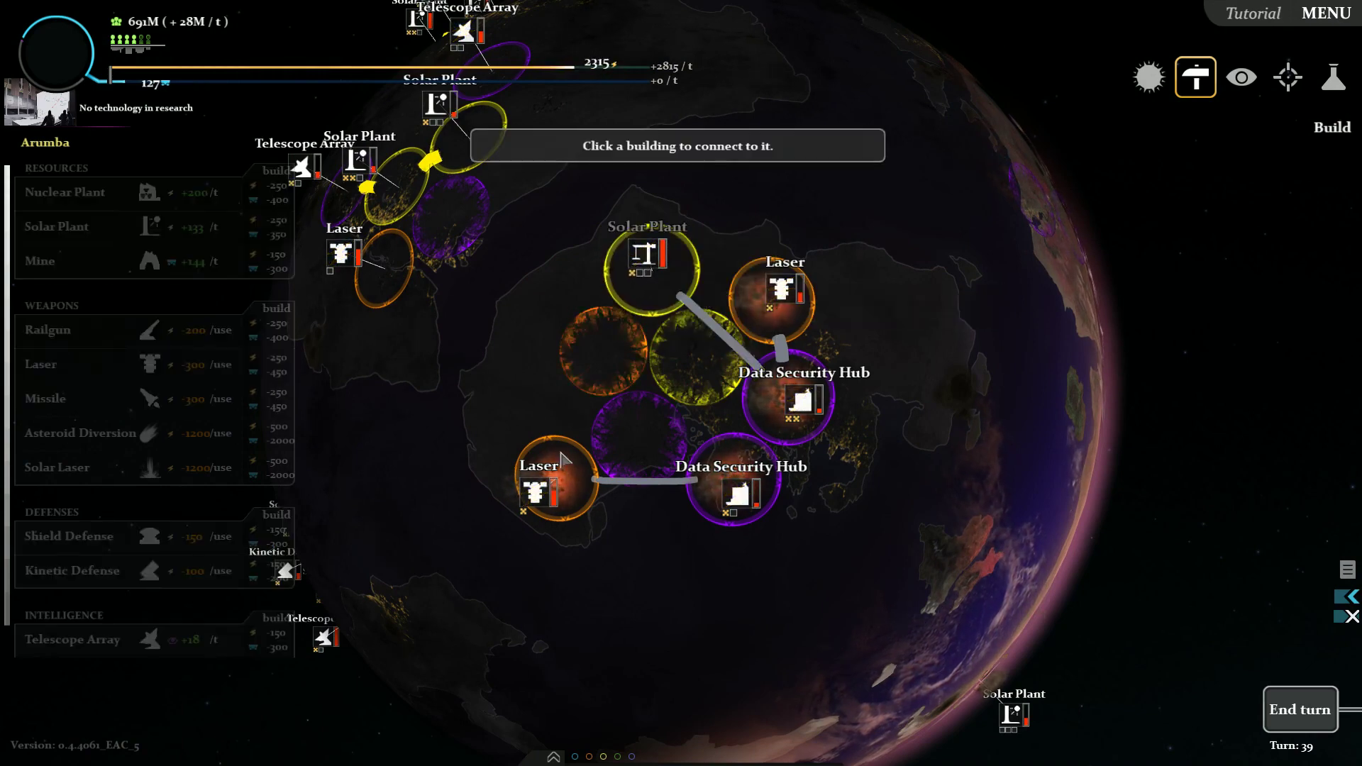
left_click(556, 484)
left_click(646, 271)
left_click(708, 324)
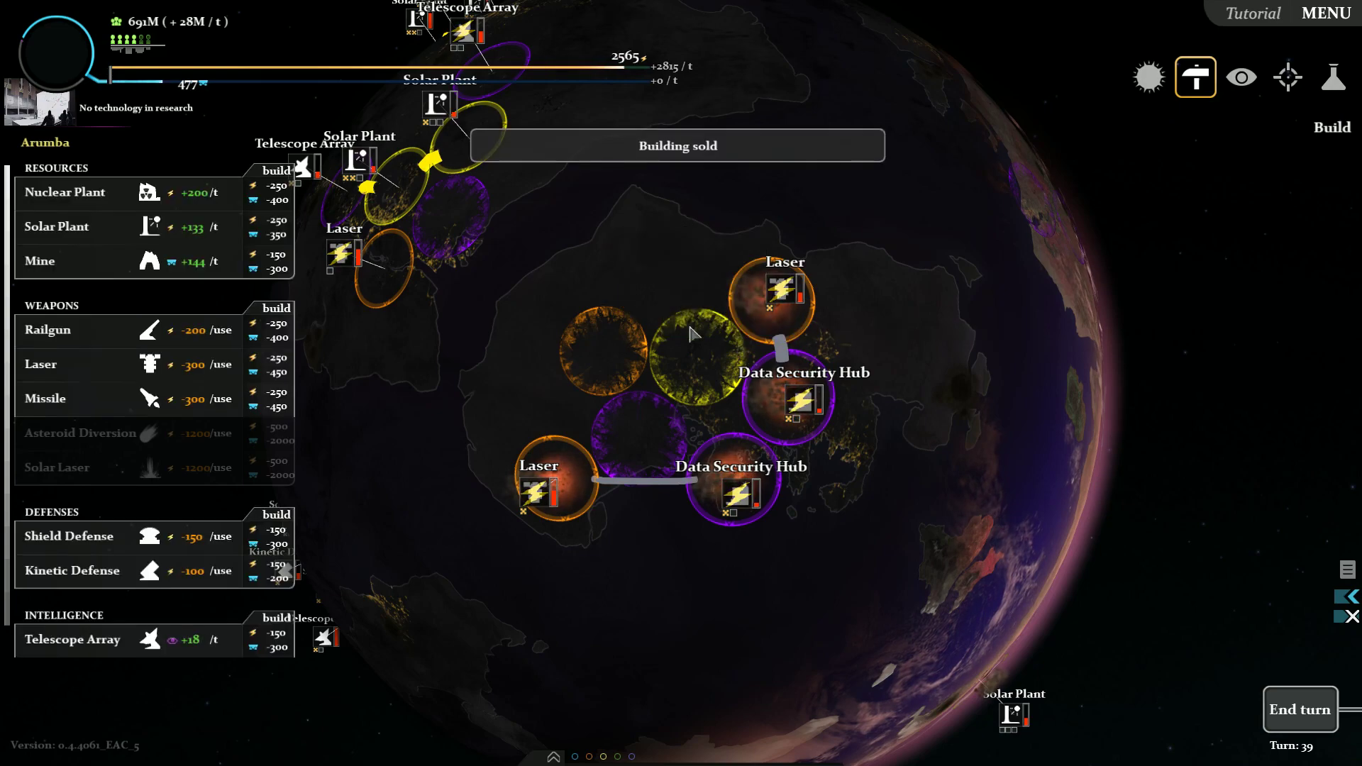
Step: Build a replacement Solar Plant south of the Laser and begin connecting it
left_click_drag(660, 351, 702, 362)
left_click(57, 226)
left_click(576, 368)
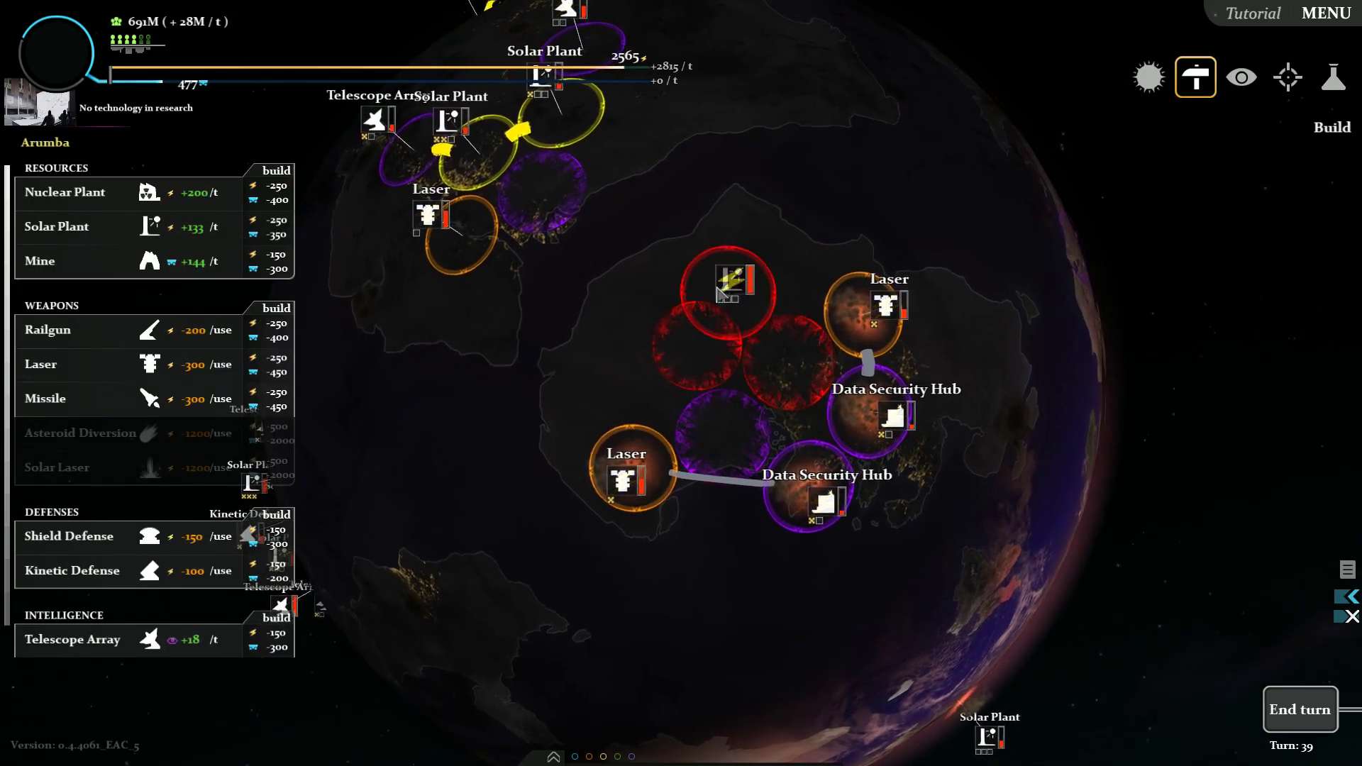
left_click_drag(621, 384, 740, 275)
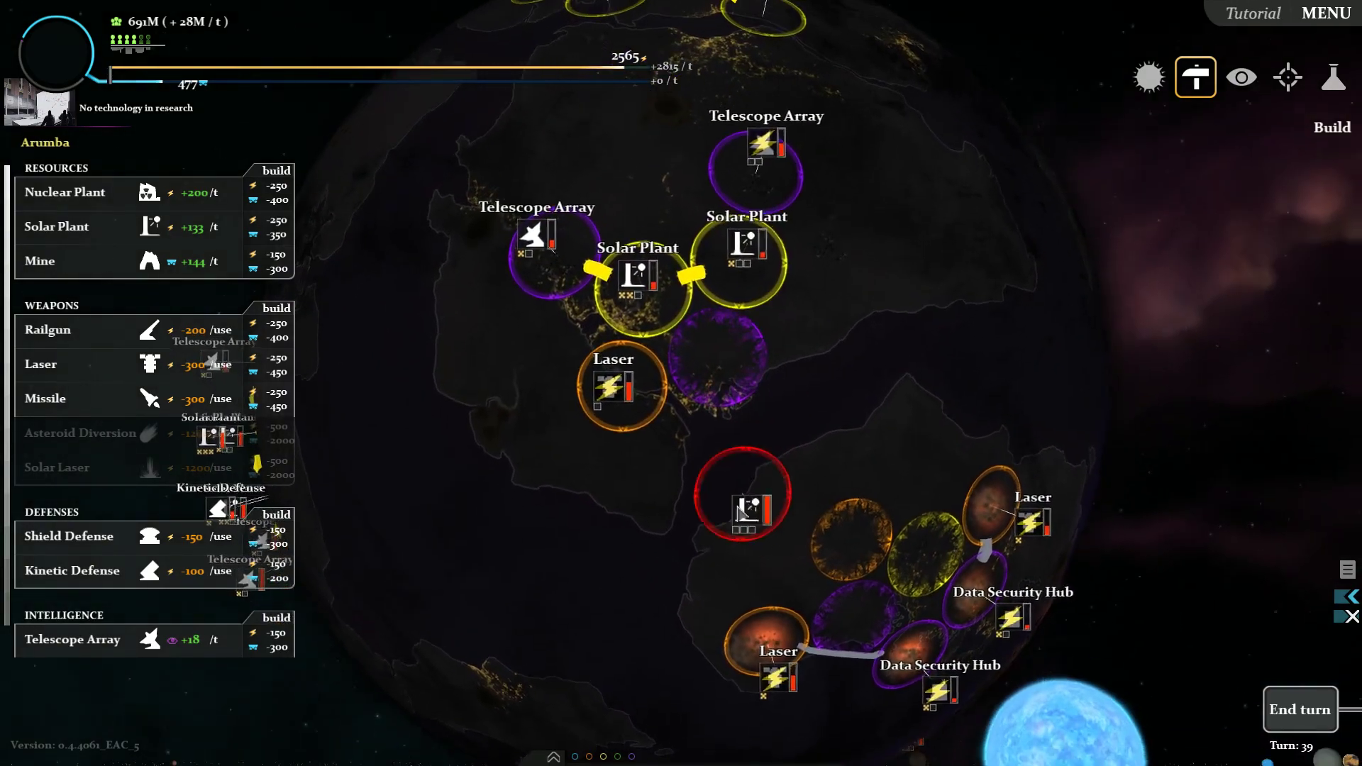
left_click(693, 506)
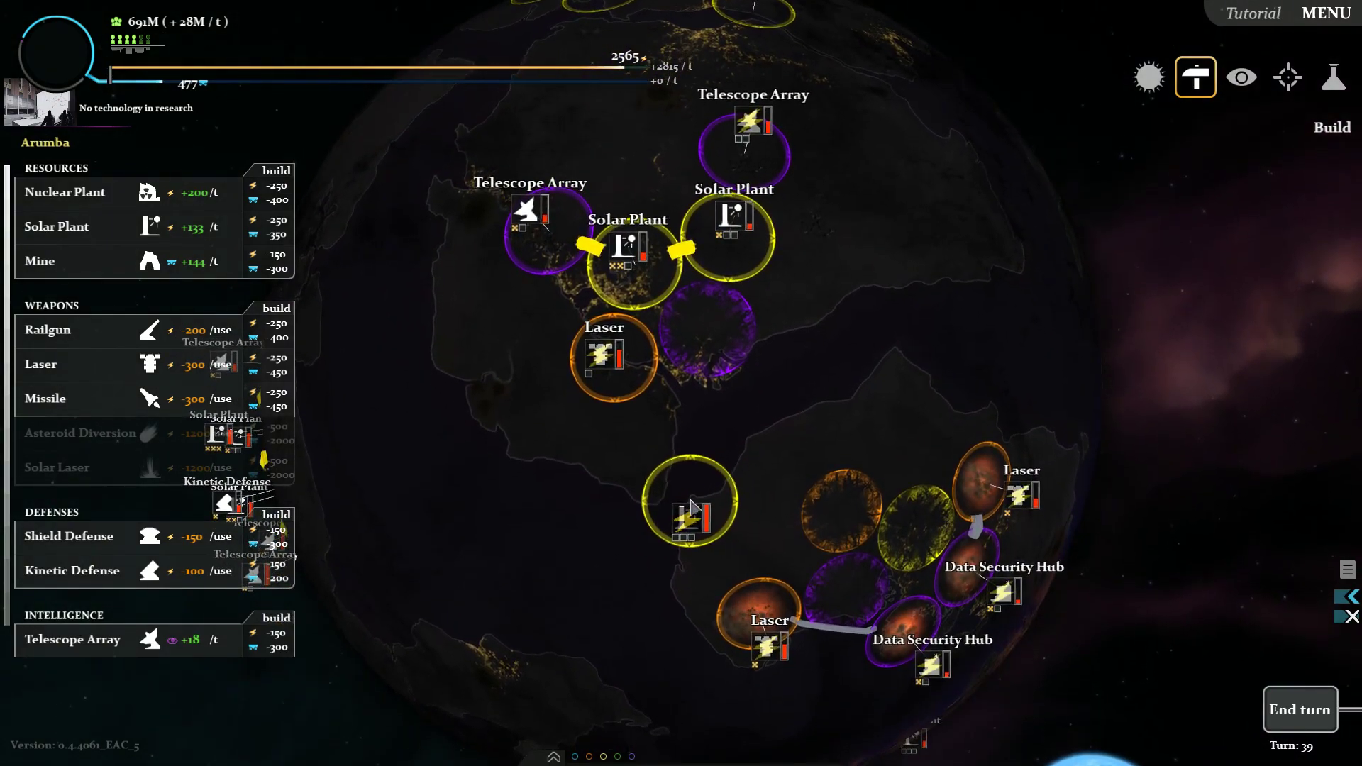
left_click(692, 509)
left_click(745, 500)
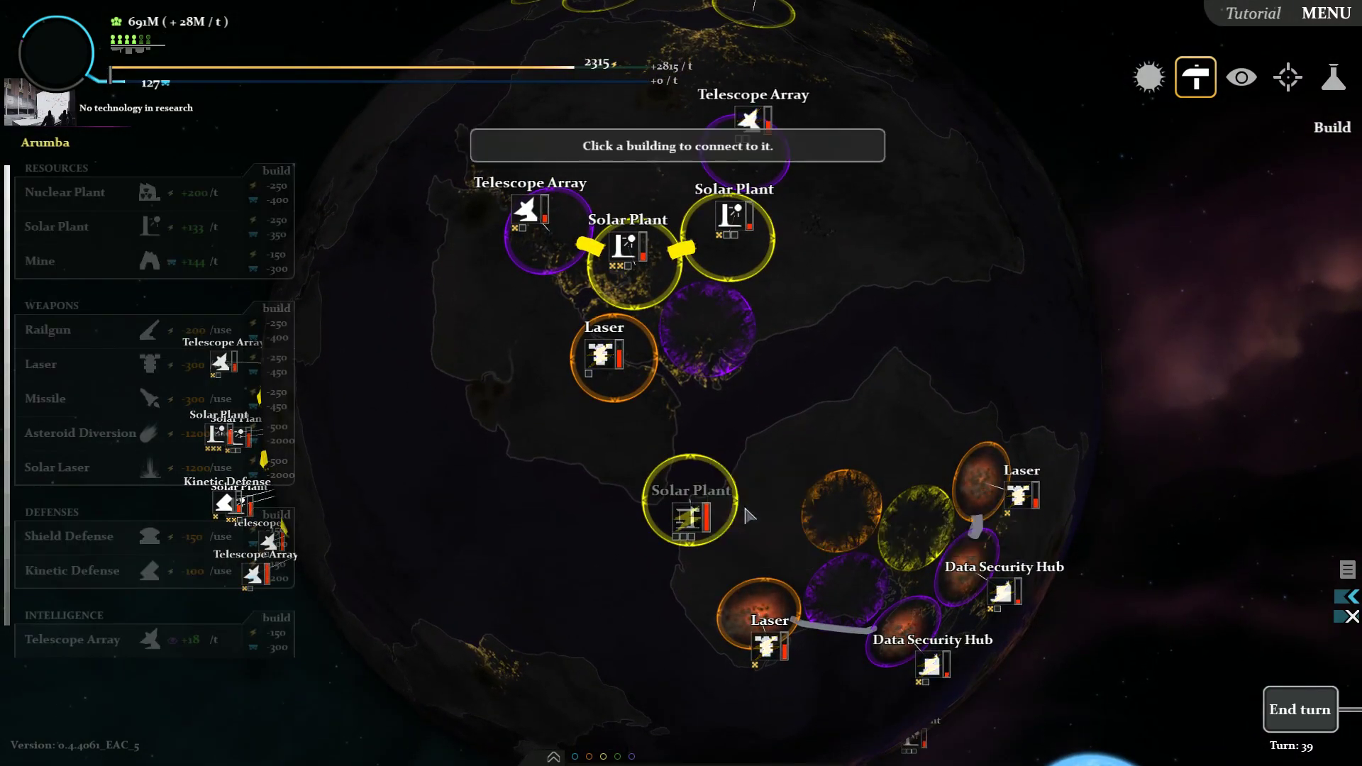
left_click(703, 514)
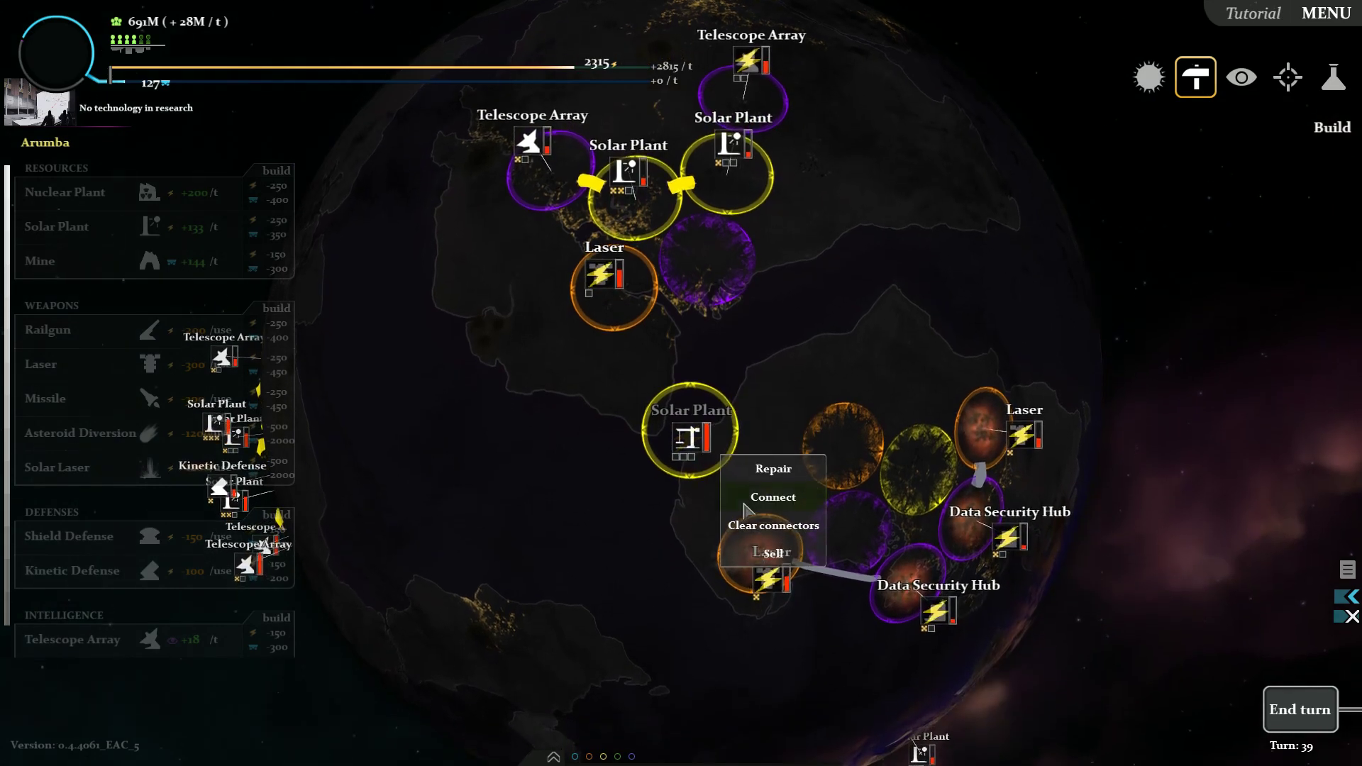
left_click(766, 505)
left_click(703, 431)
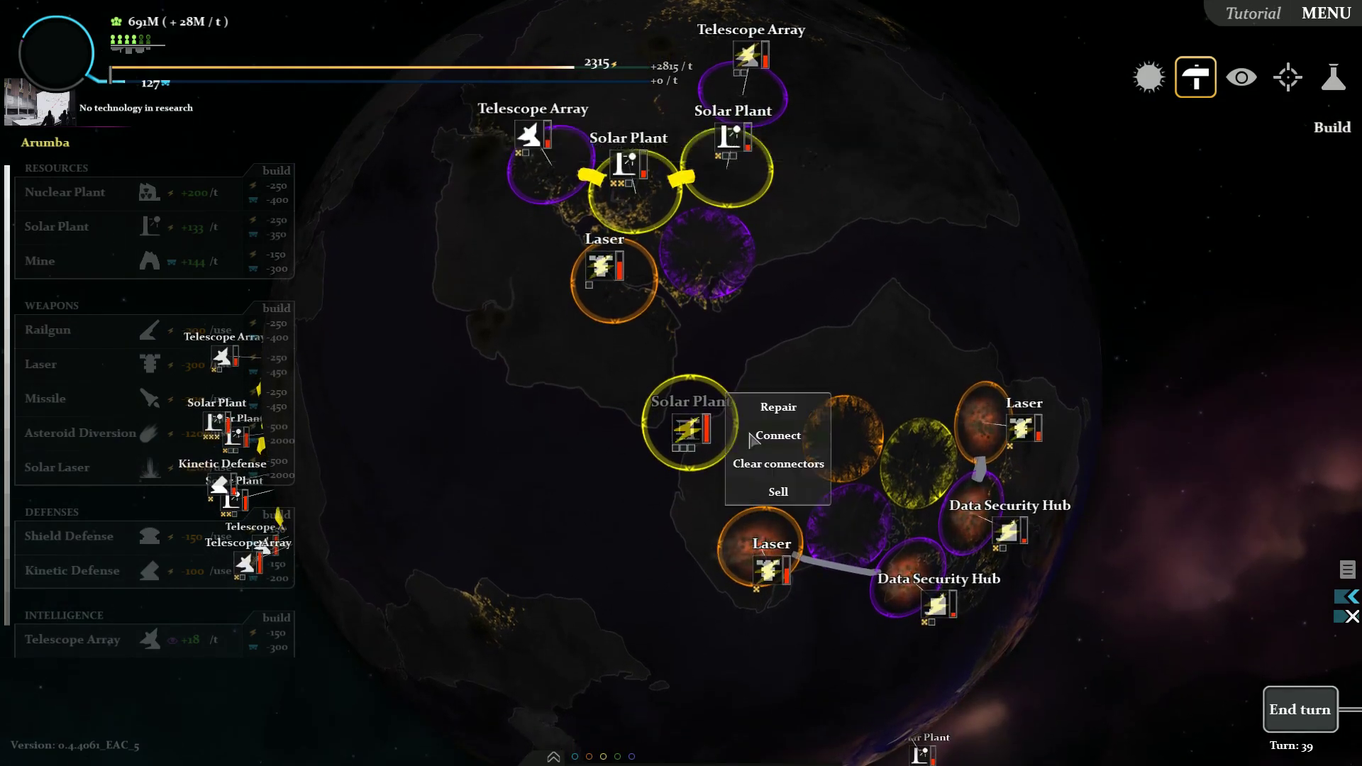
left_click(777, 435)
Step: Clear the lower Laser's power connectors and link it to the new Solar Plant
left_click(758, 559)
left_click(745, 511)
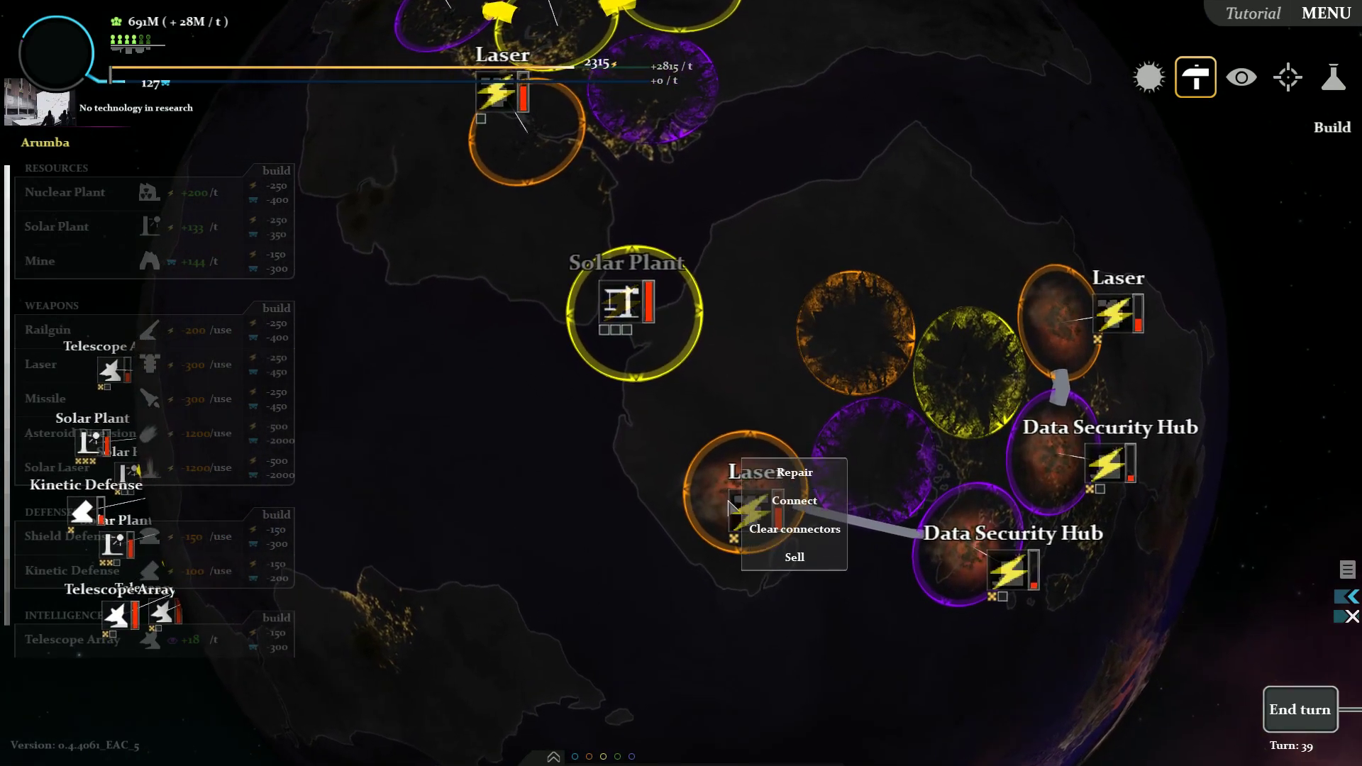
left_click(806, 543)
left_click(751, 511)
left_click(806, 517)
left_click(639, 315)
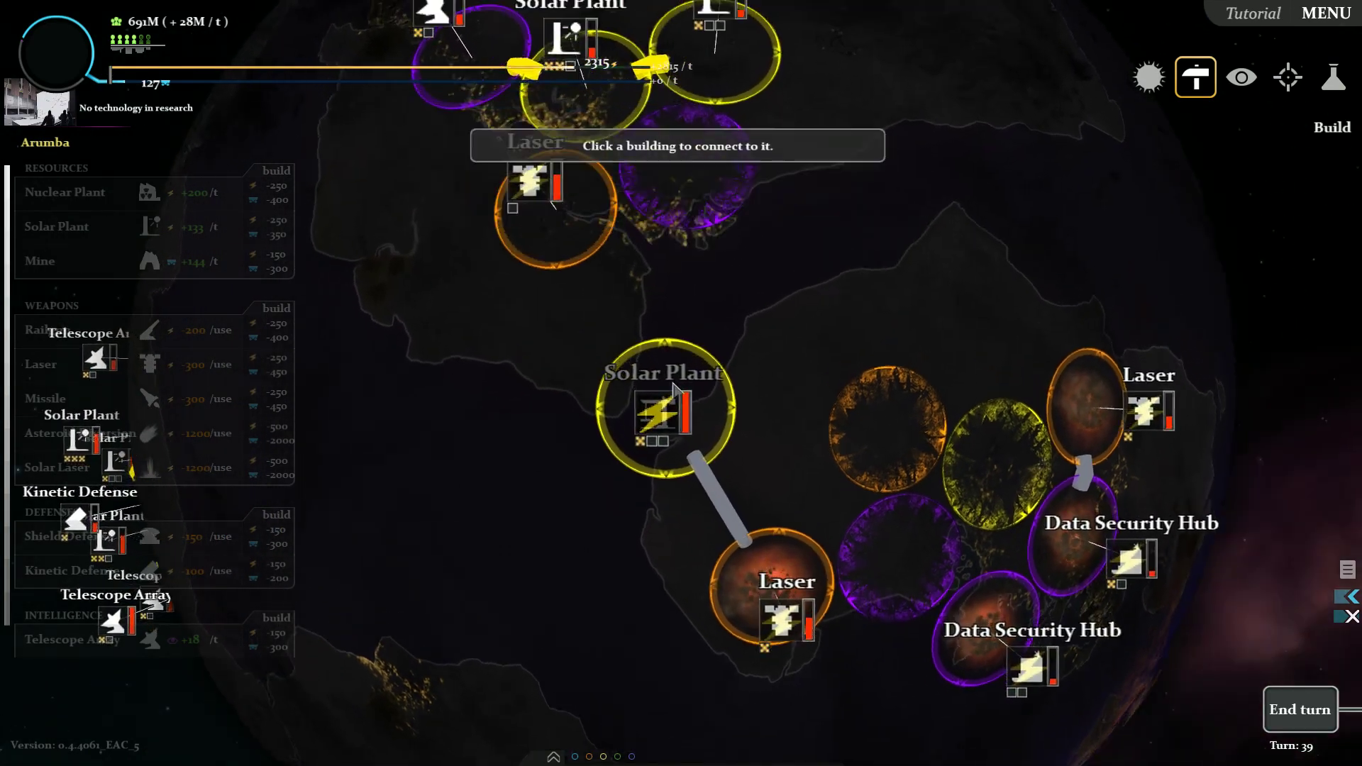
Step: Link a Solar Plant to the upper Laser and start another Solar Plant connection
left_click(697, 501)
left_click(735, 366)
left_click(612, 404)
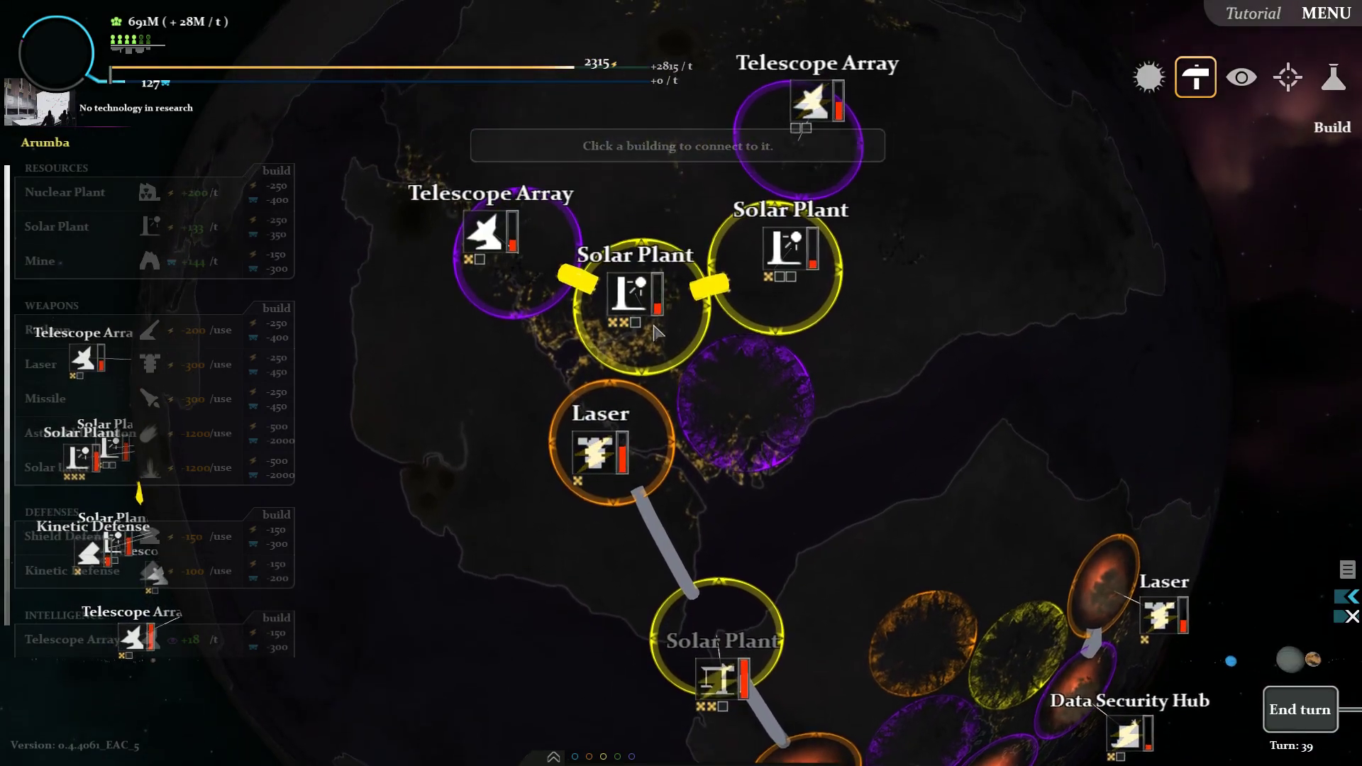
right_click(639, 277)
left_click(670, 420)
right_click(668, 420)
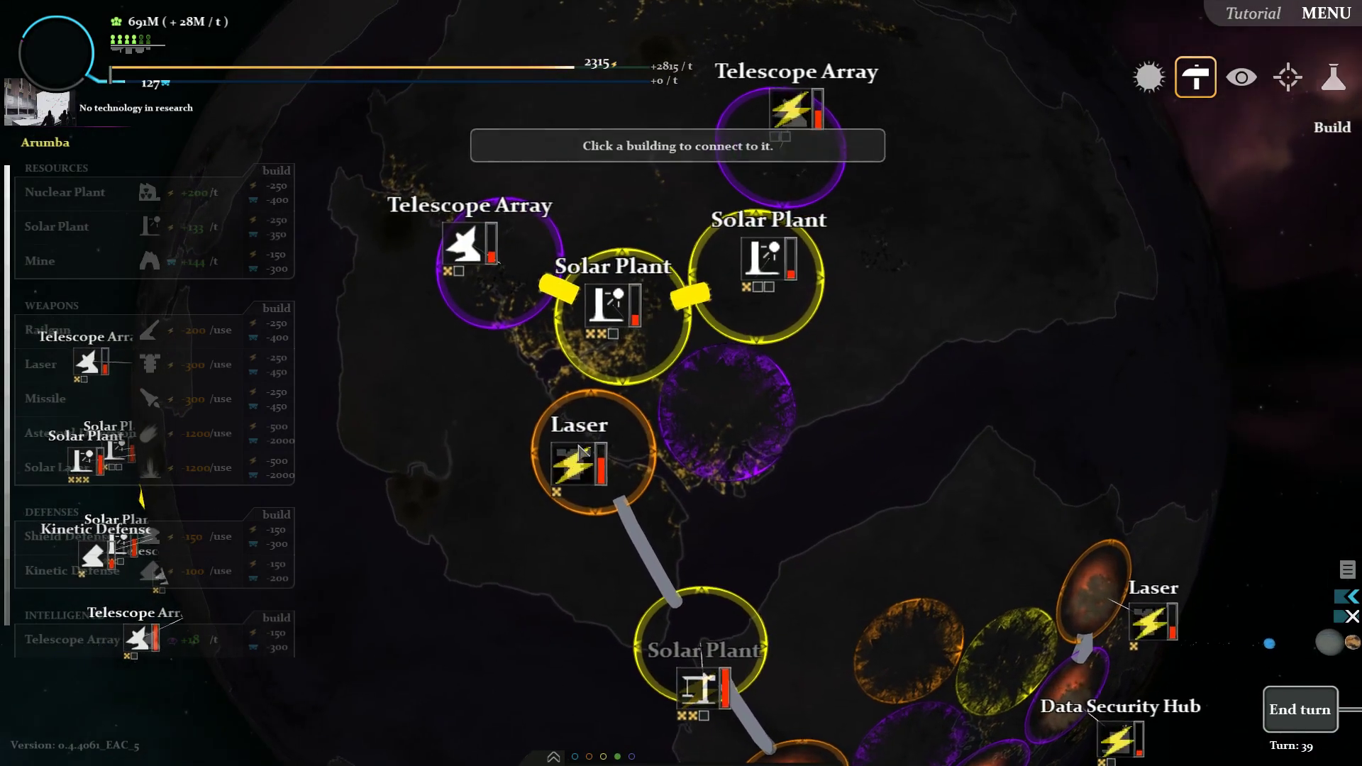
scroll(681, 425, "down", 3)
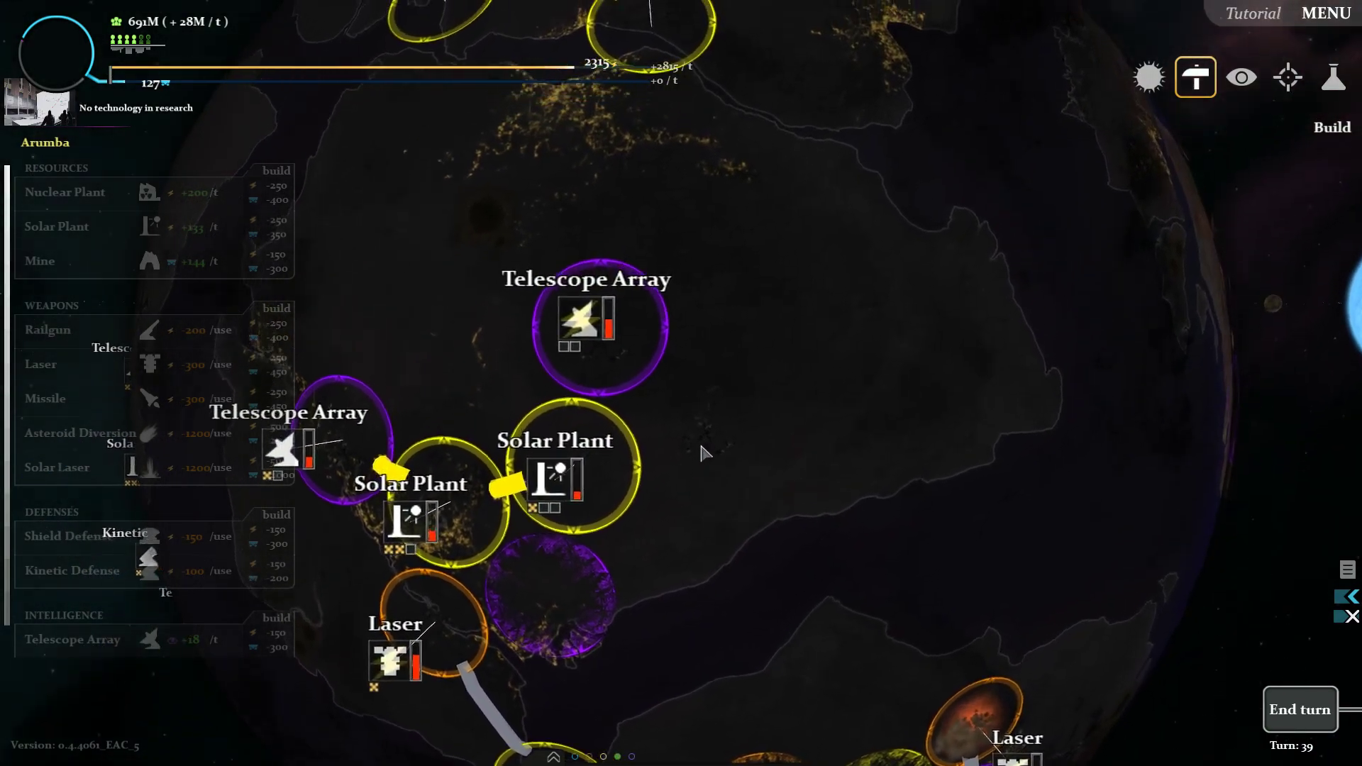
scroll(705, 454, "down", 3)
right_click(640, 488)
left_click(660, 500)
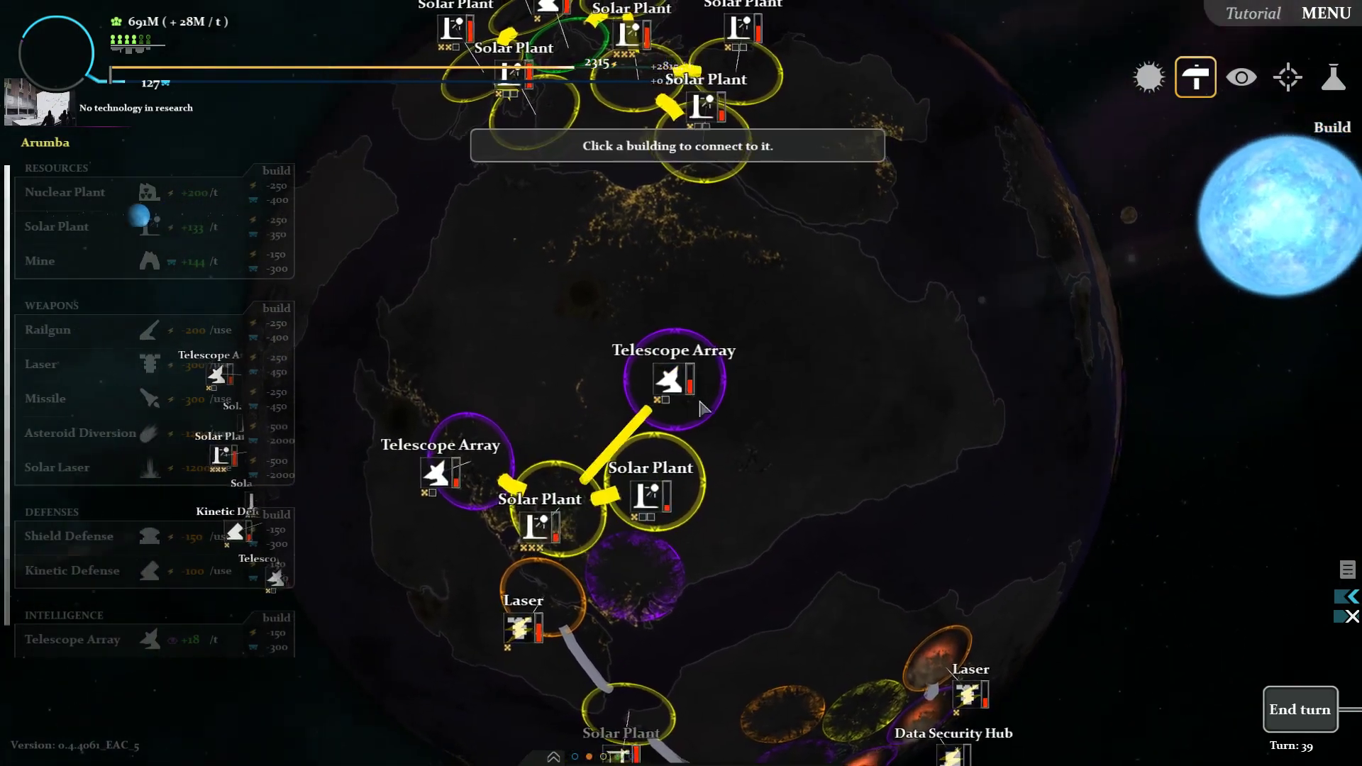
left_click_drag(704, 267, 705, 429)
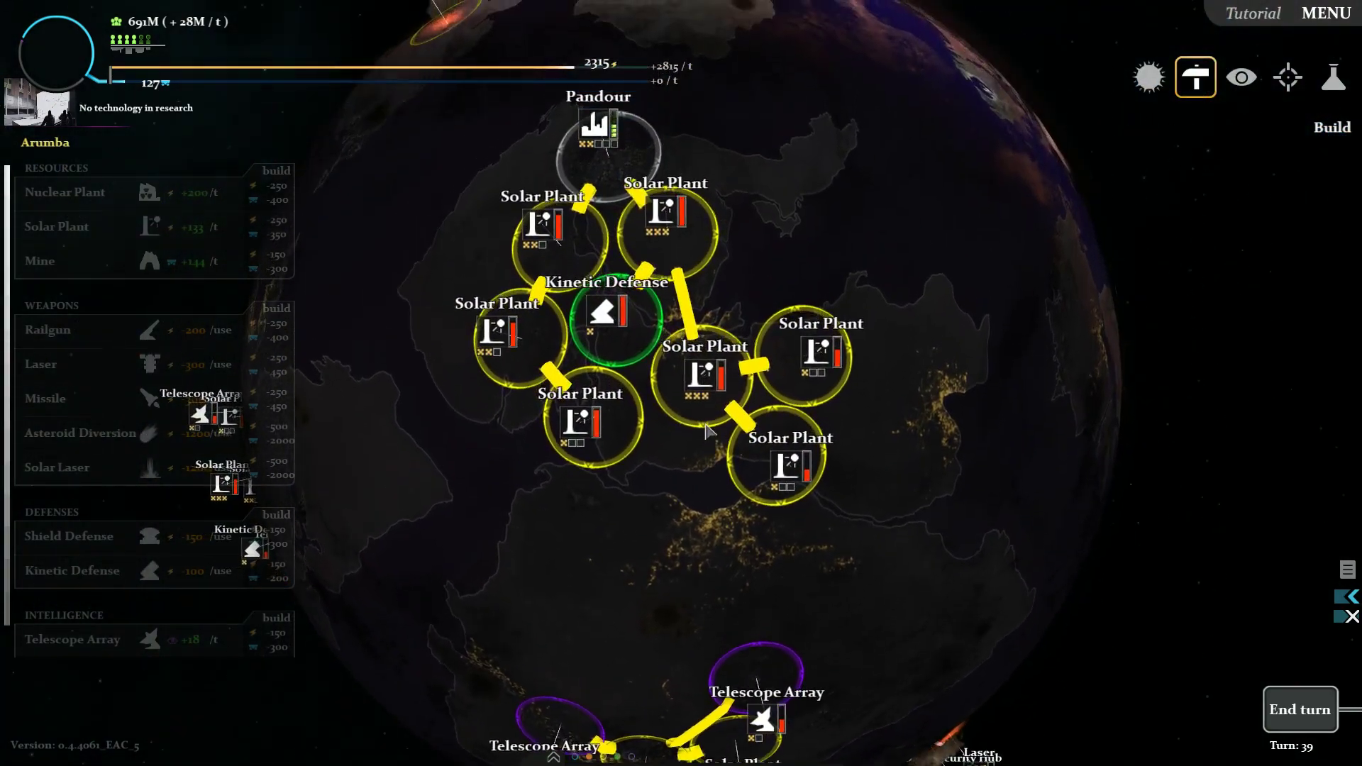
scroll(705, 429, "down", 5)
scroll(682, 415, "down", 5)
Step: Return to the solar system overview and end turn 39
left_click_drag(637, 397, 455, 413)
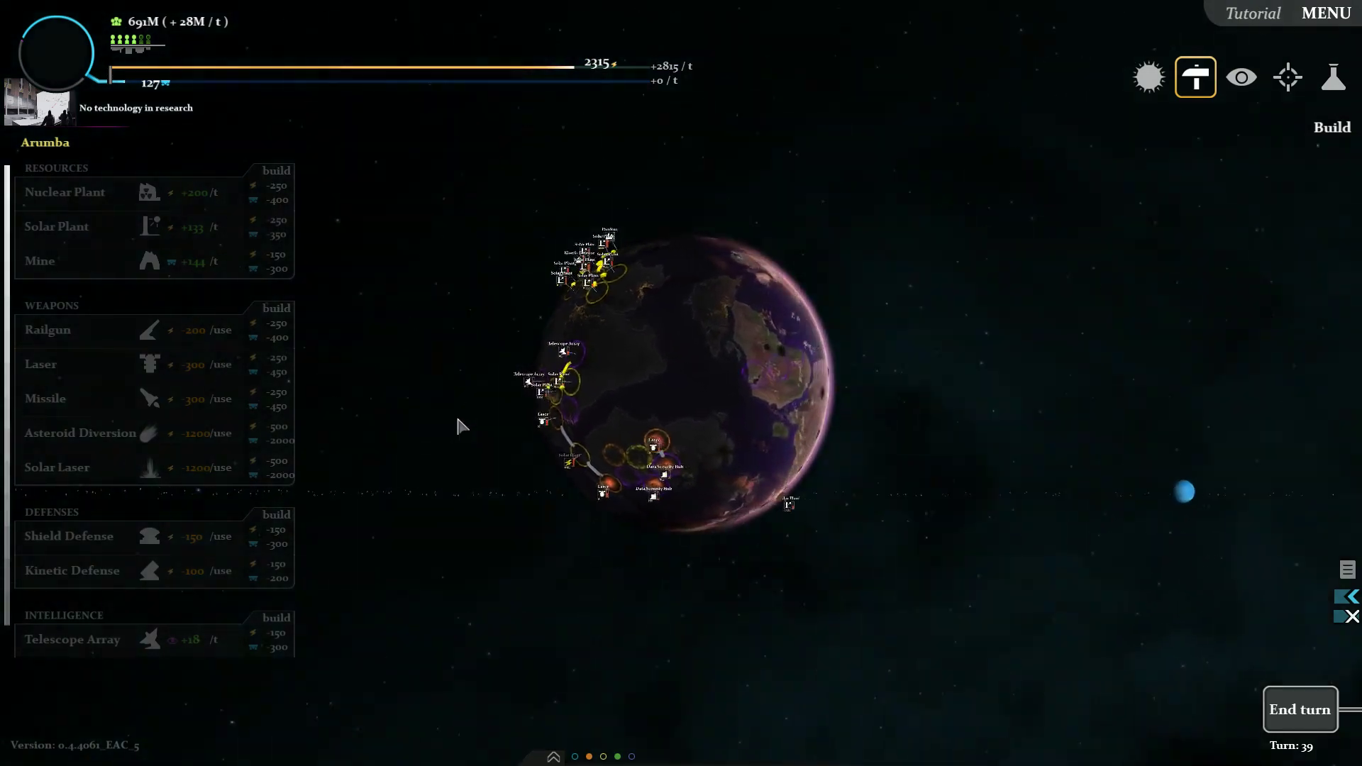
scroll(562, 625, "down", 5)
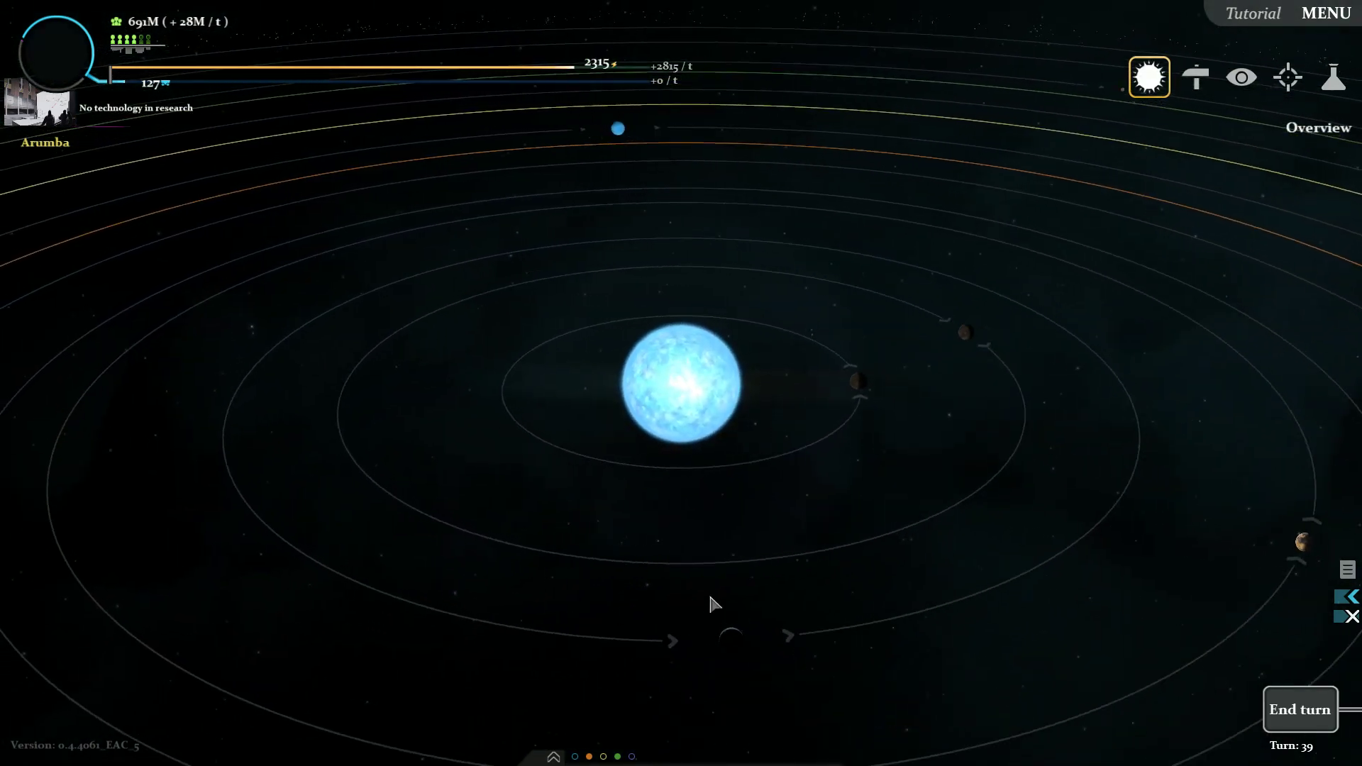
scroll(562, 625, "up", 5)
left_click(1300, 710)
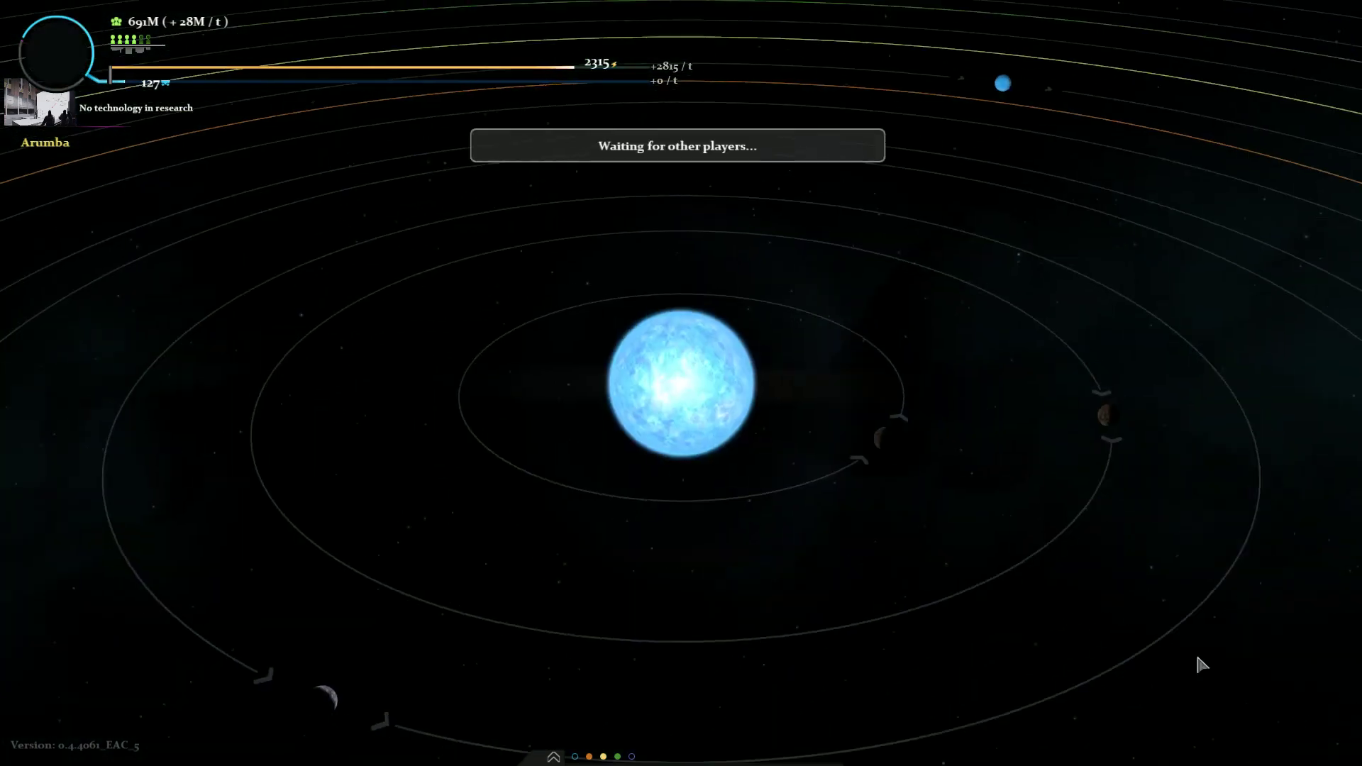
scroll(870, 535, "down", 5)
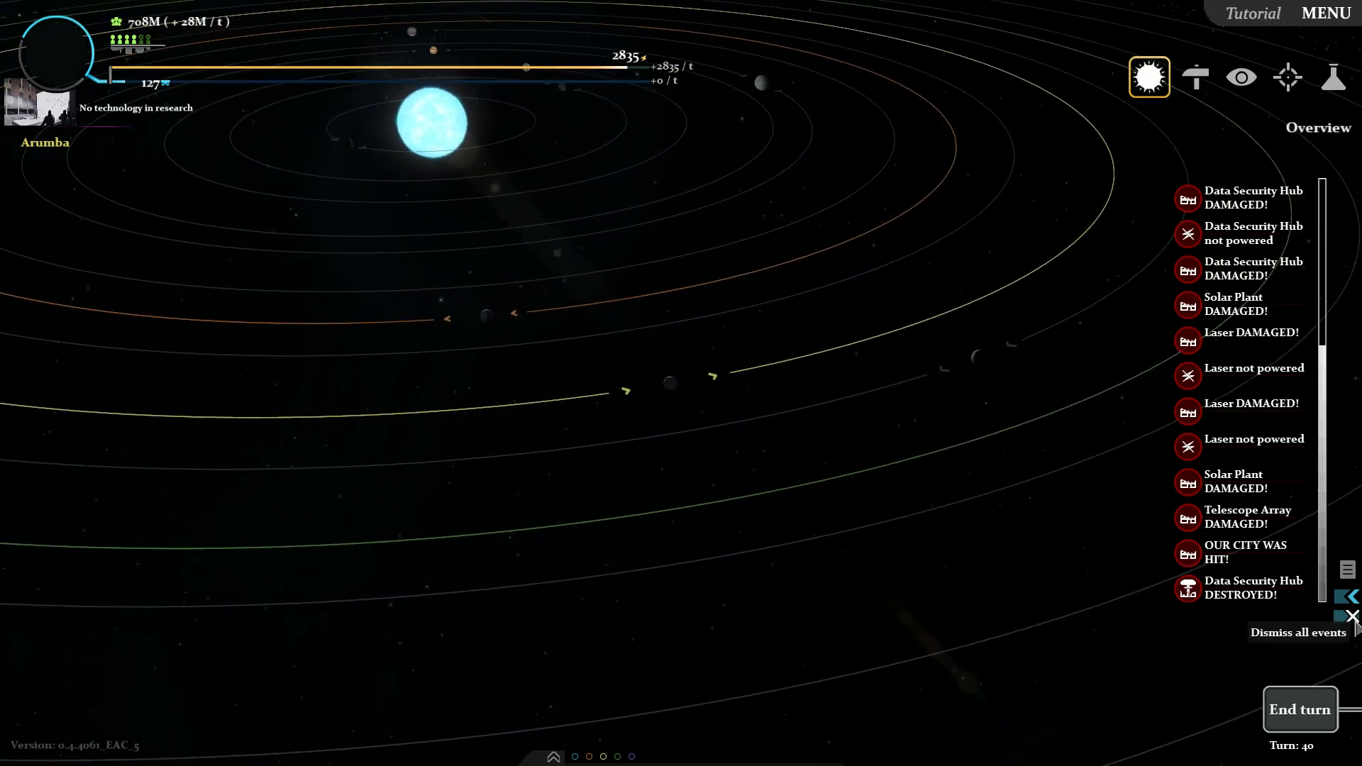
Step: Dismiss the turn 40 reports and target a structure on Shenryyr with the first laser
left_click(1352, 615)
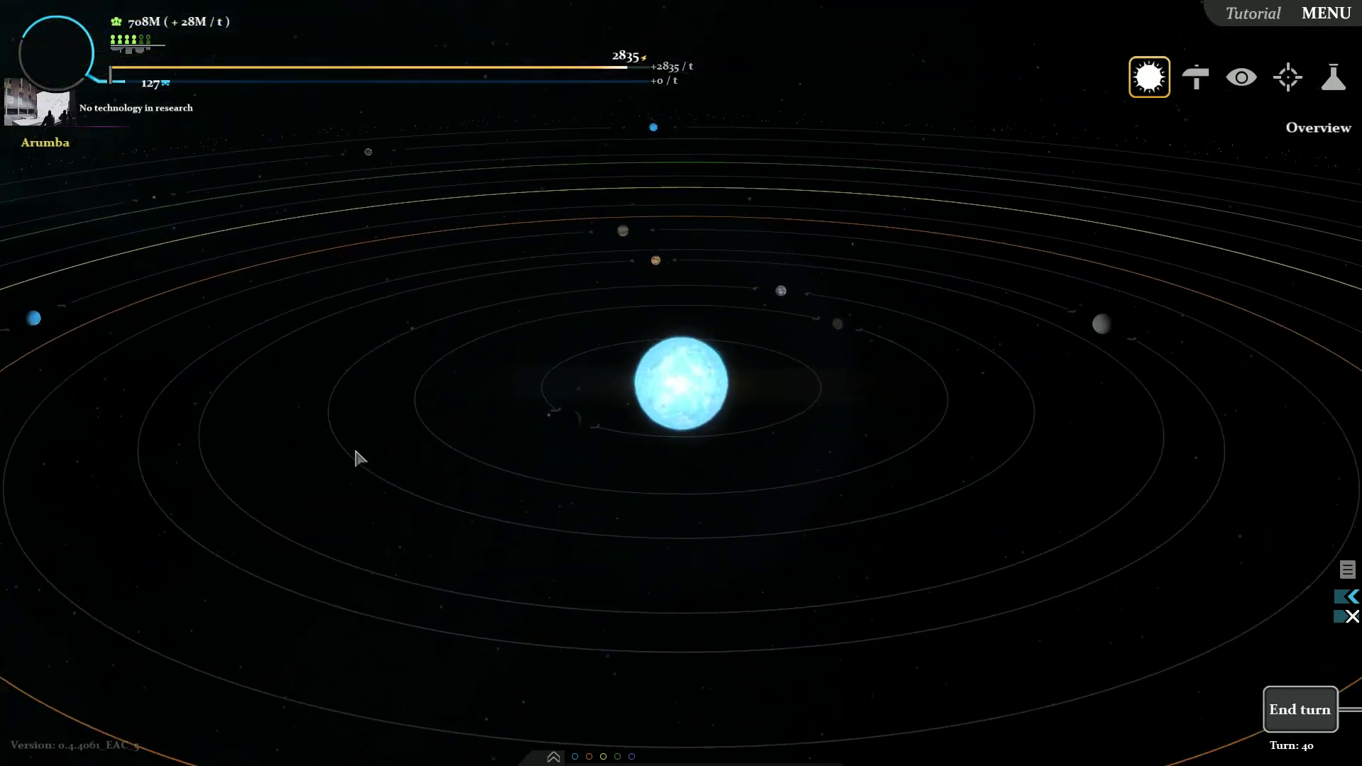
key("Tab")
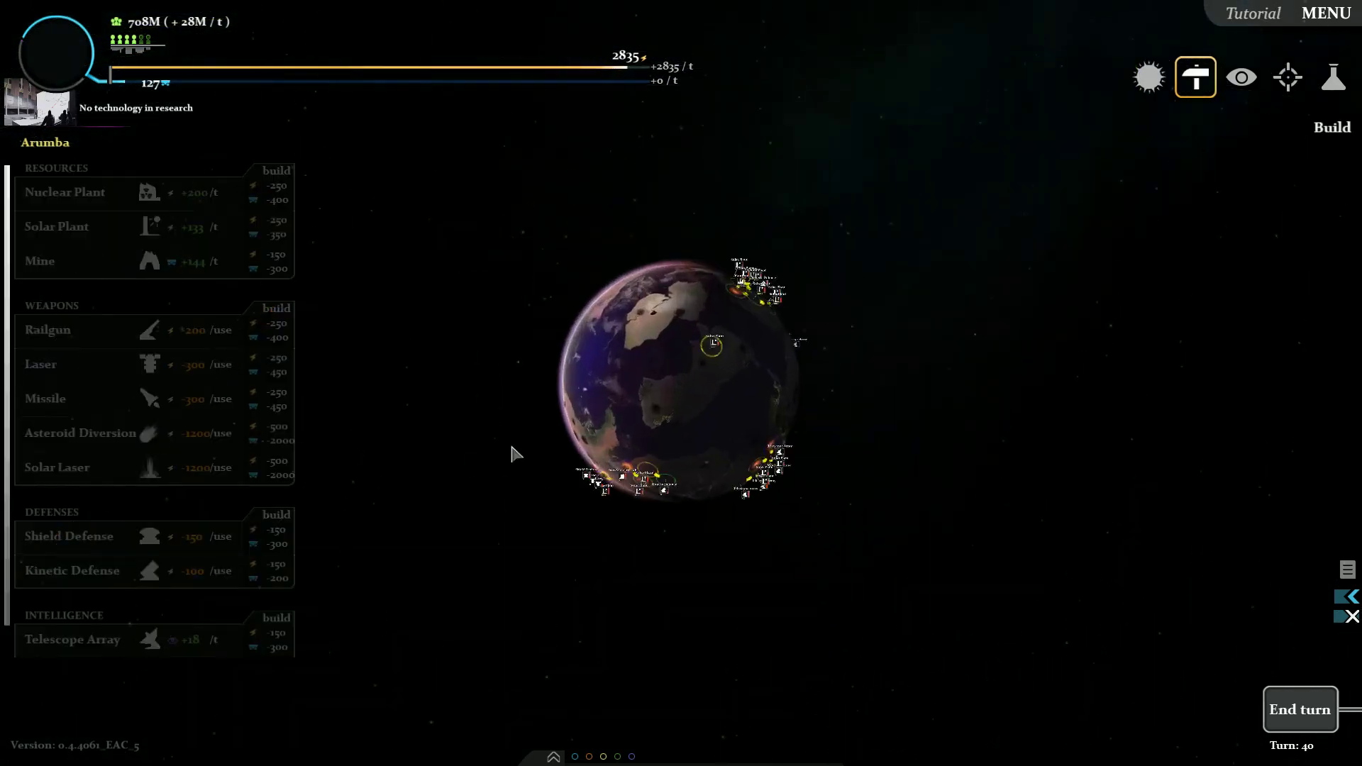
key("Tab")
key("Tab")
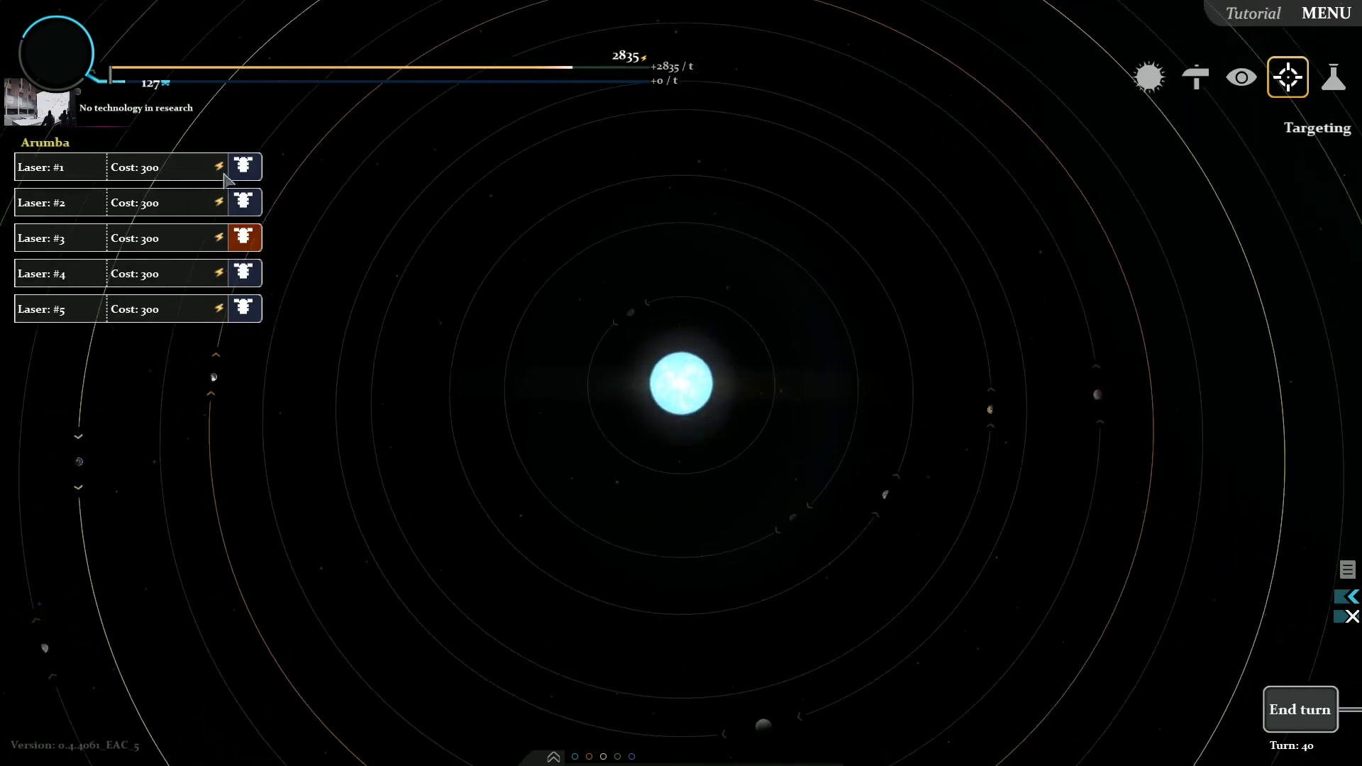
left_click(240, 225)
mouse_move(665, 465)
left_mouse_down()
mouse_move(539, 487)
mouse_move(559, 267)
left_mouse_up()
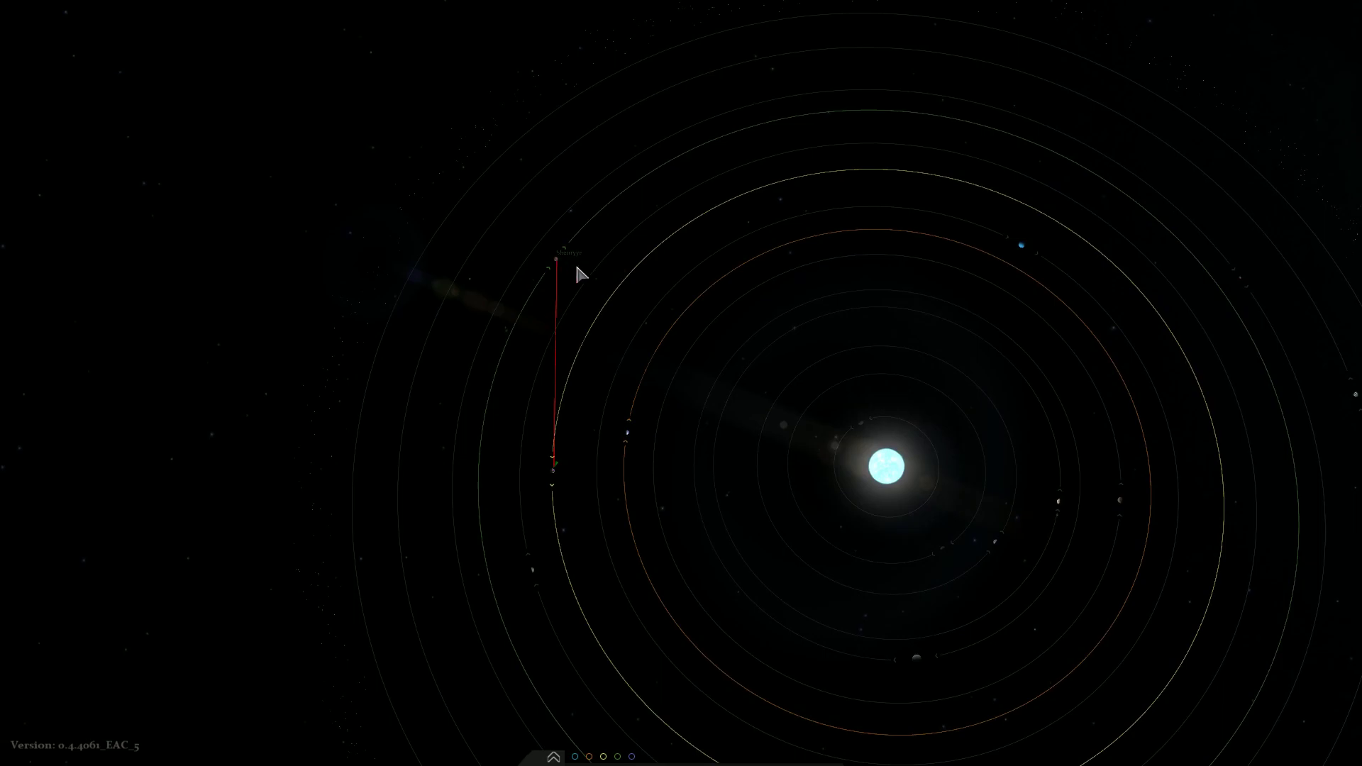
left_click(561, 260)
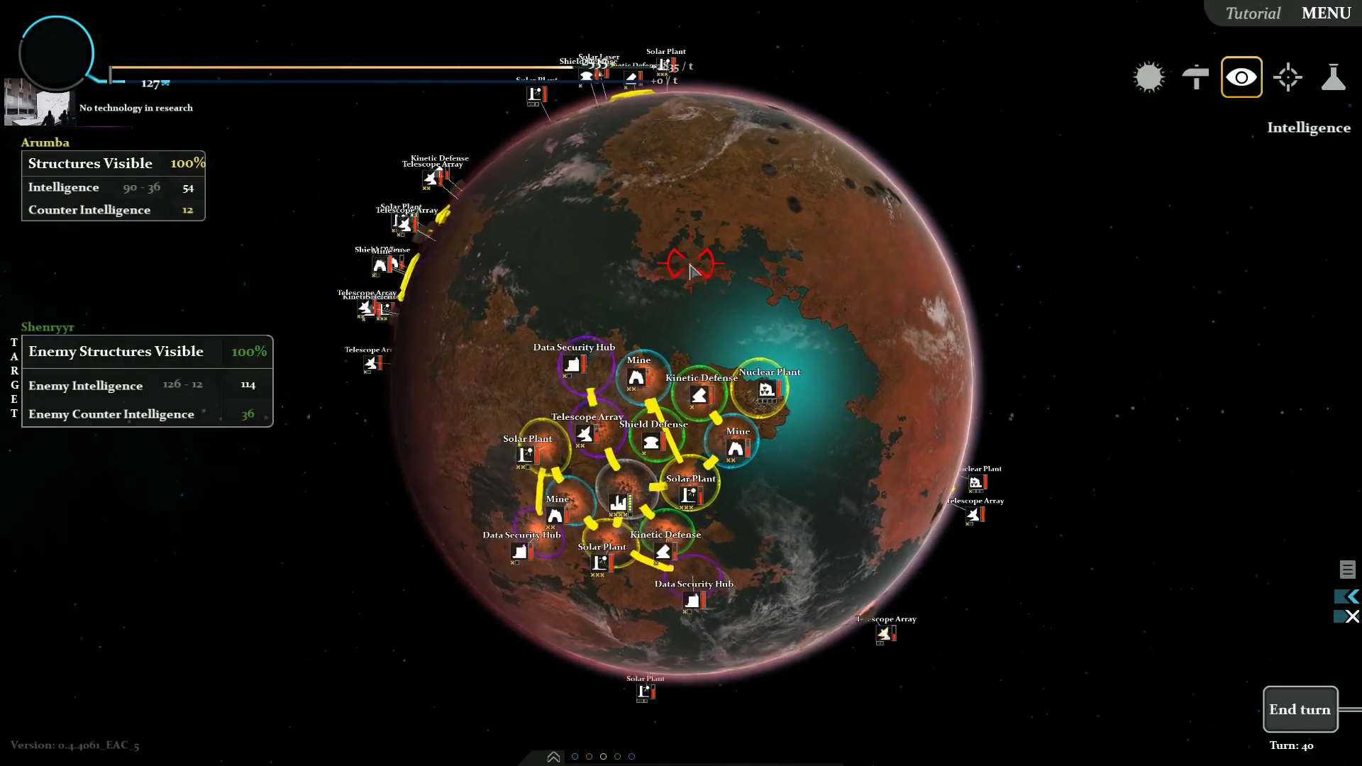
mouse_move(676, 374)
left_mouse_down()
mouse_move(788, 285)
mouse_move(855, 320)
left_mouse_up()
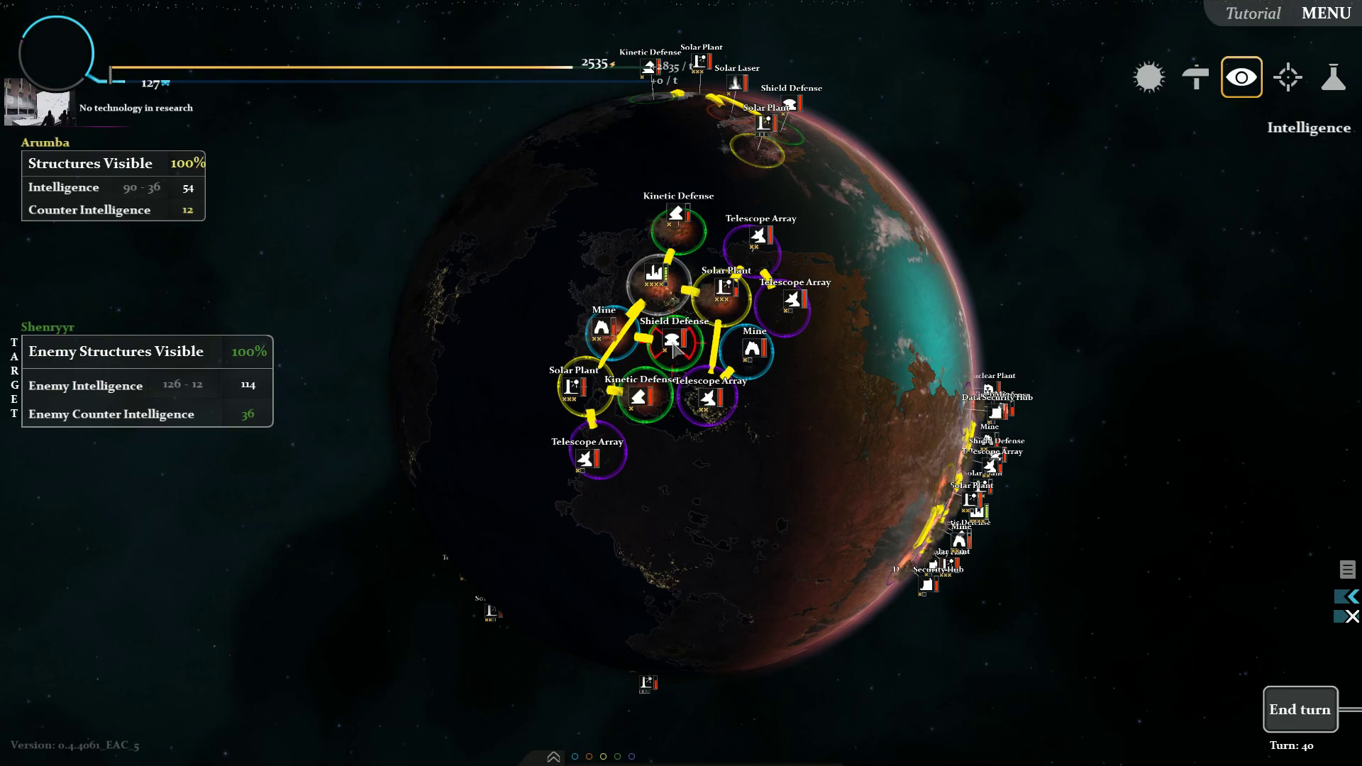
left_click(676, 352)
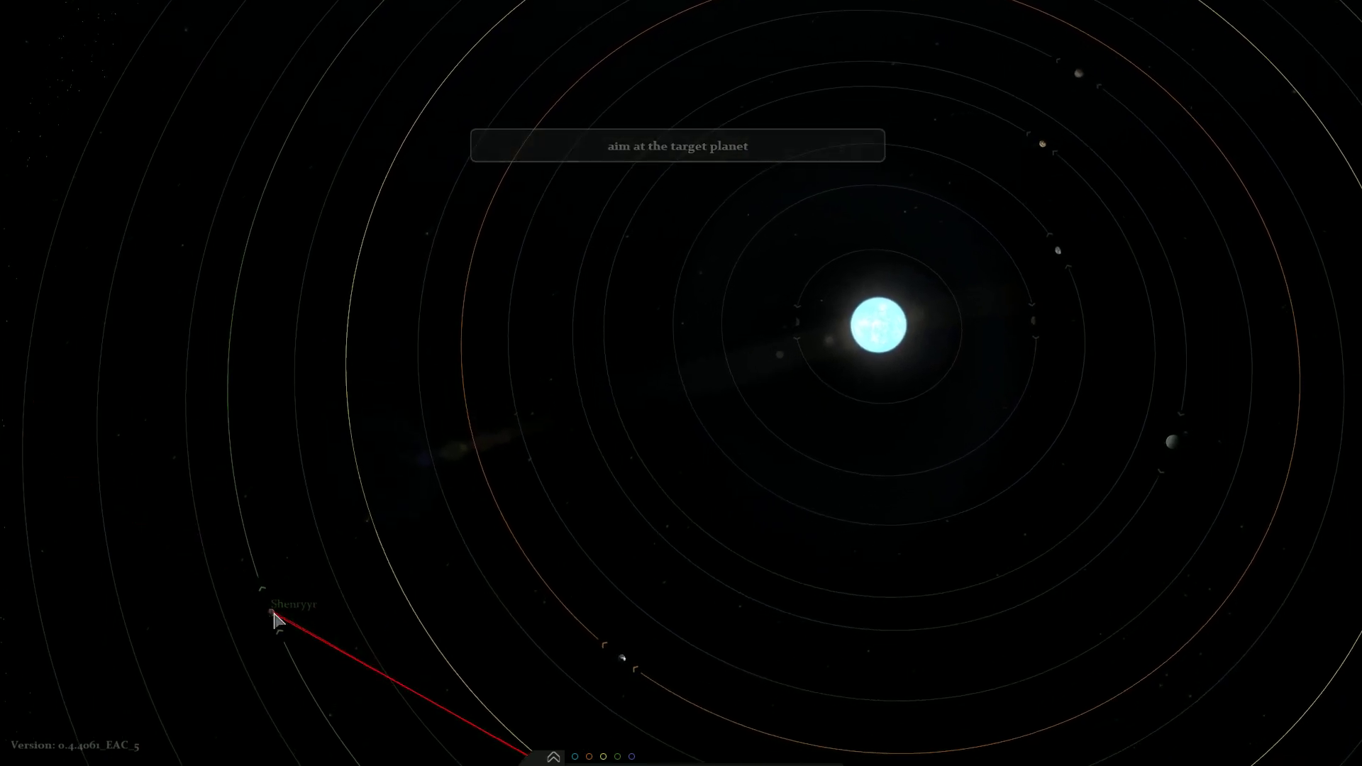
Step: Set a target for a second laser and begin aiming a third one
left_click(275, 619)
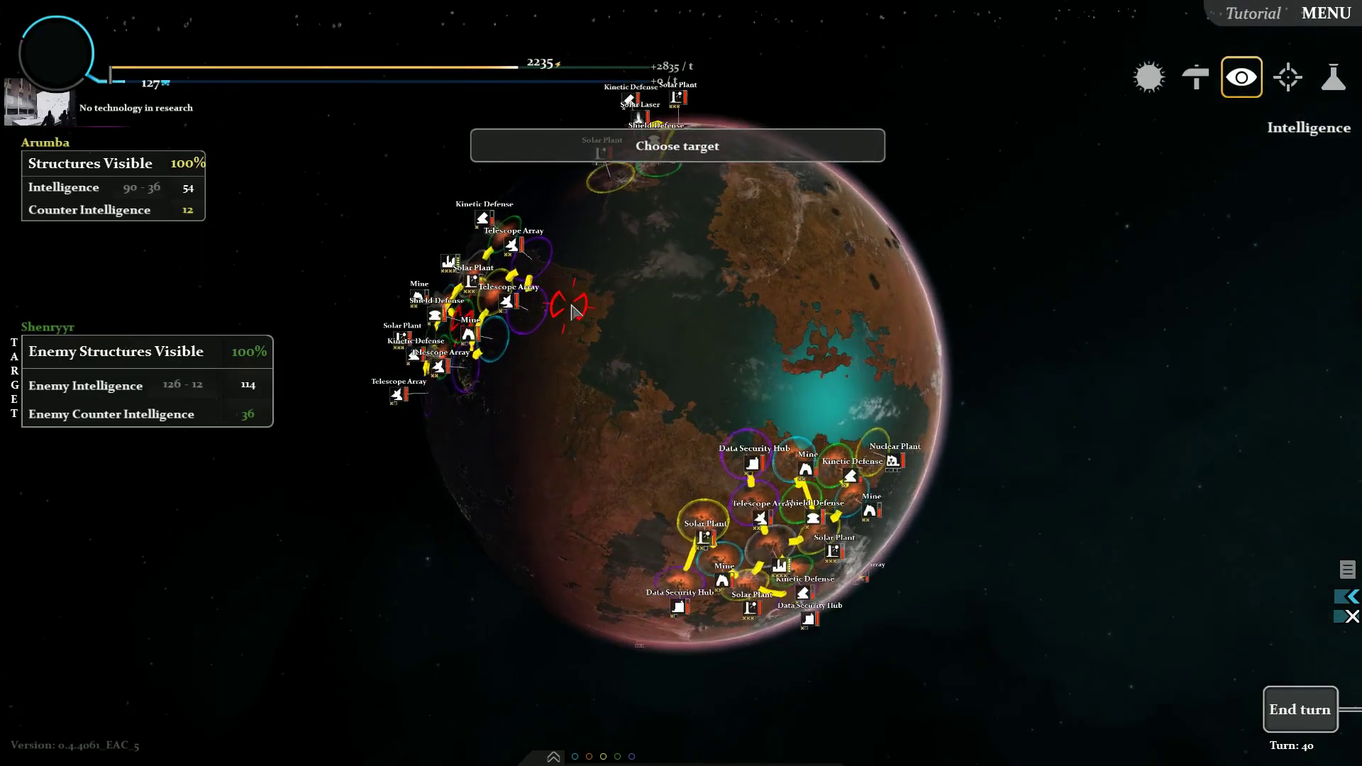
left_click(381, 409)
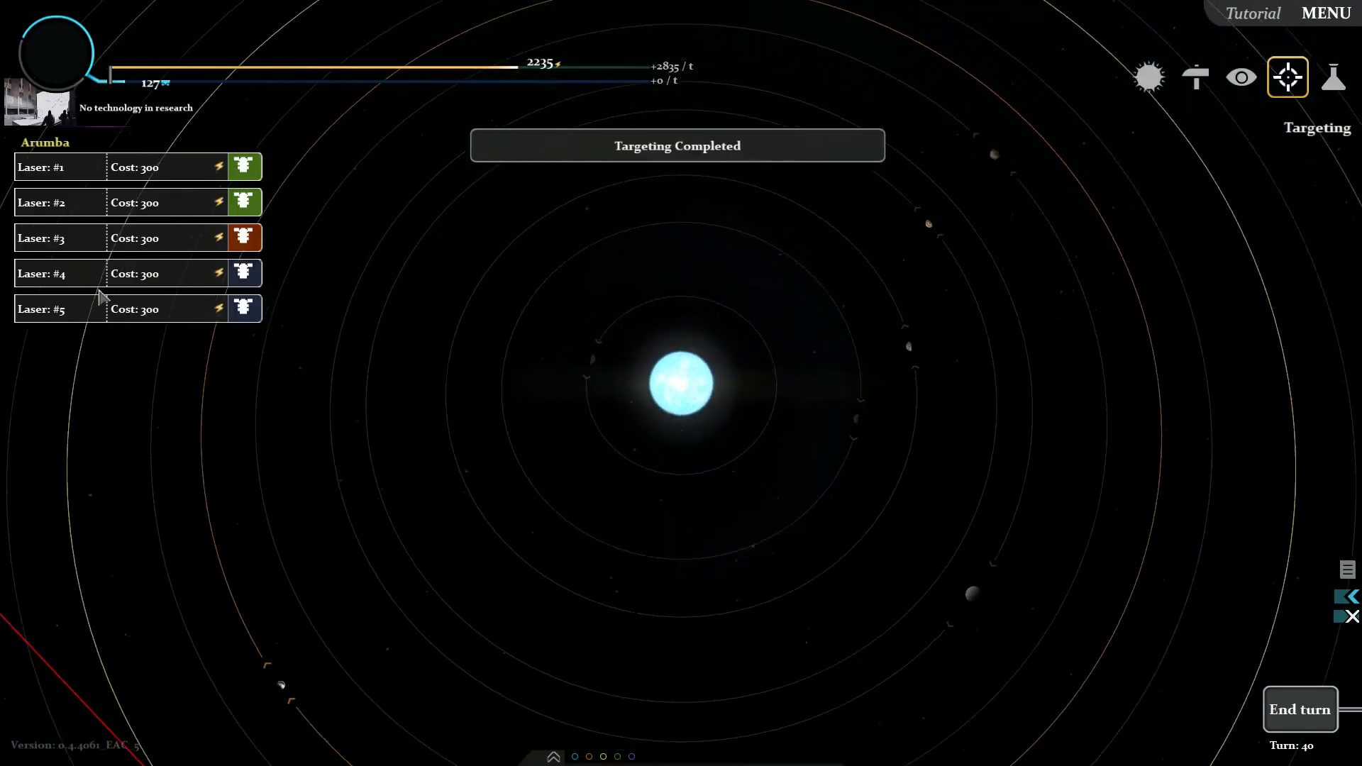
left_click(229, 268)
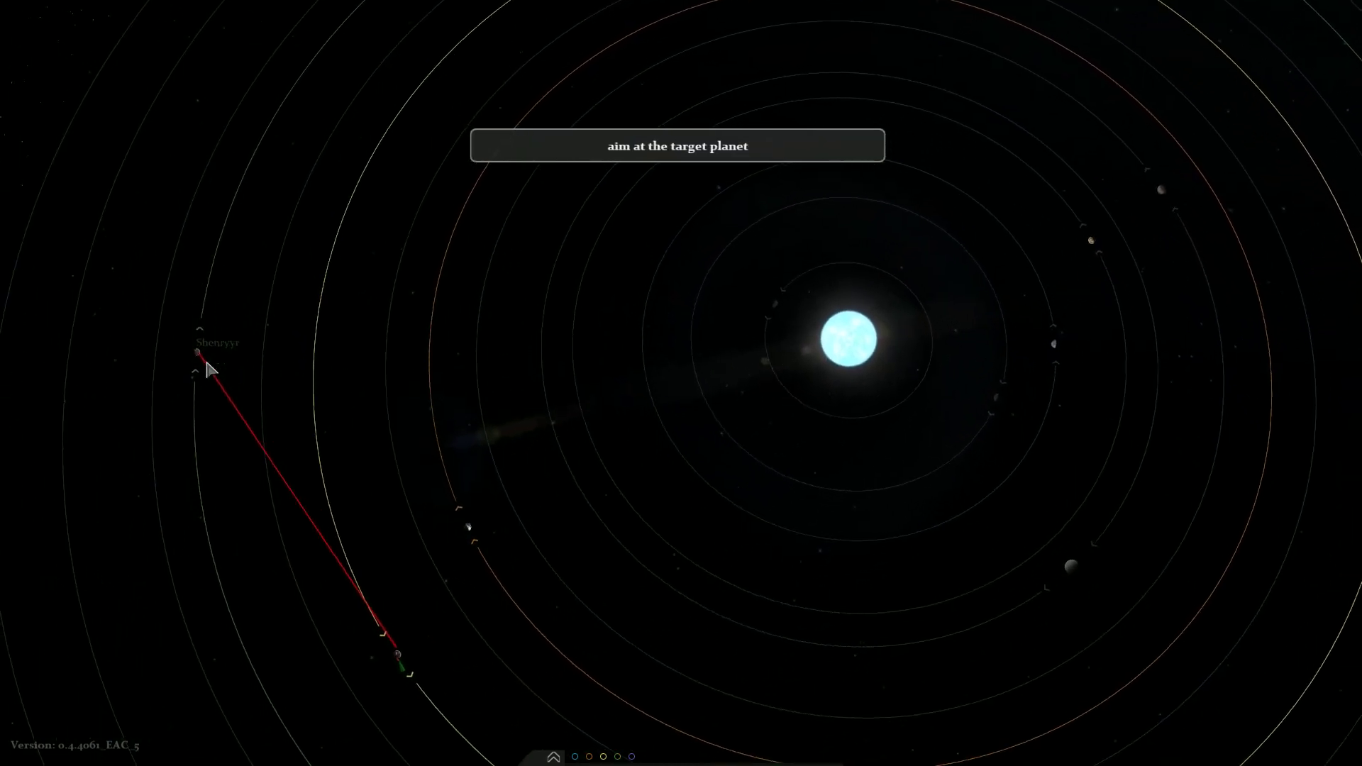
left_click_drag(227, 337, 534, 493)
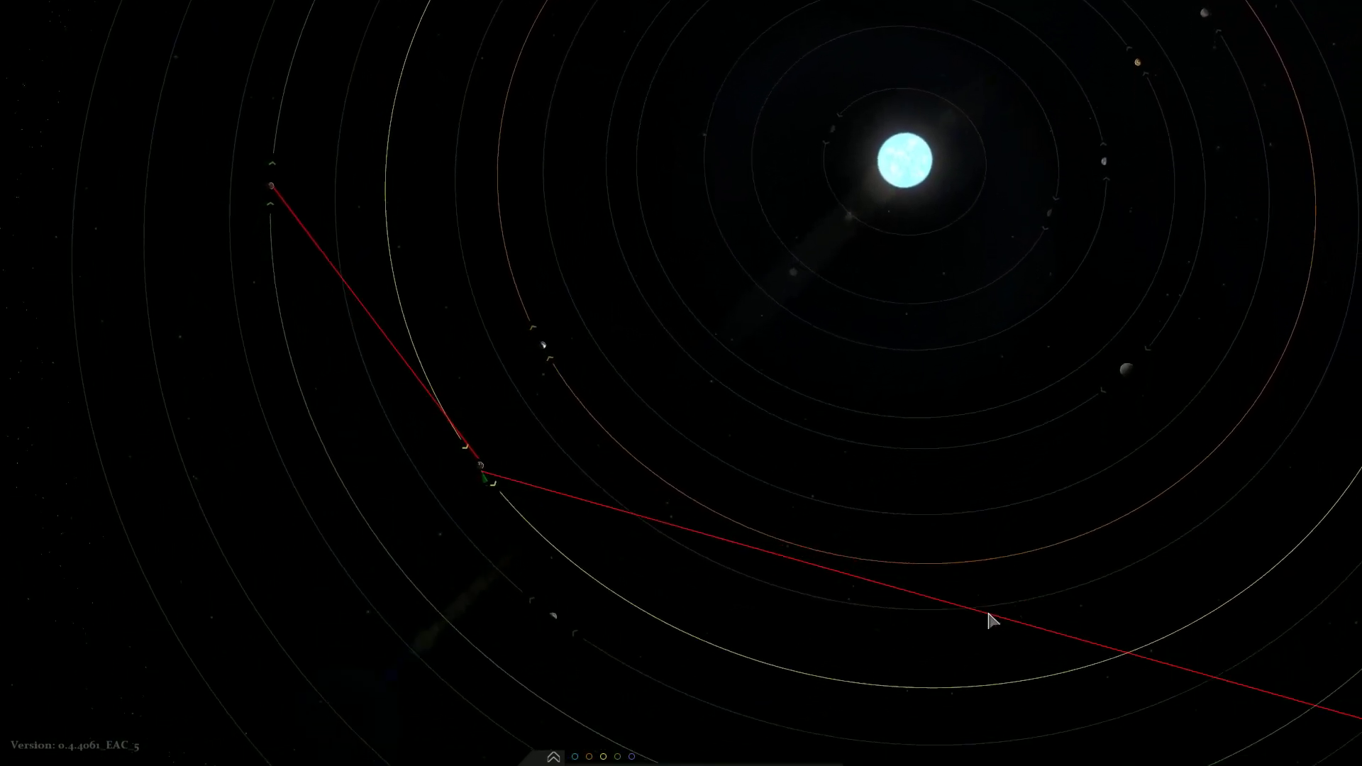
scroll(535, 494, "down", 5)
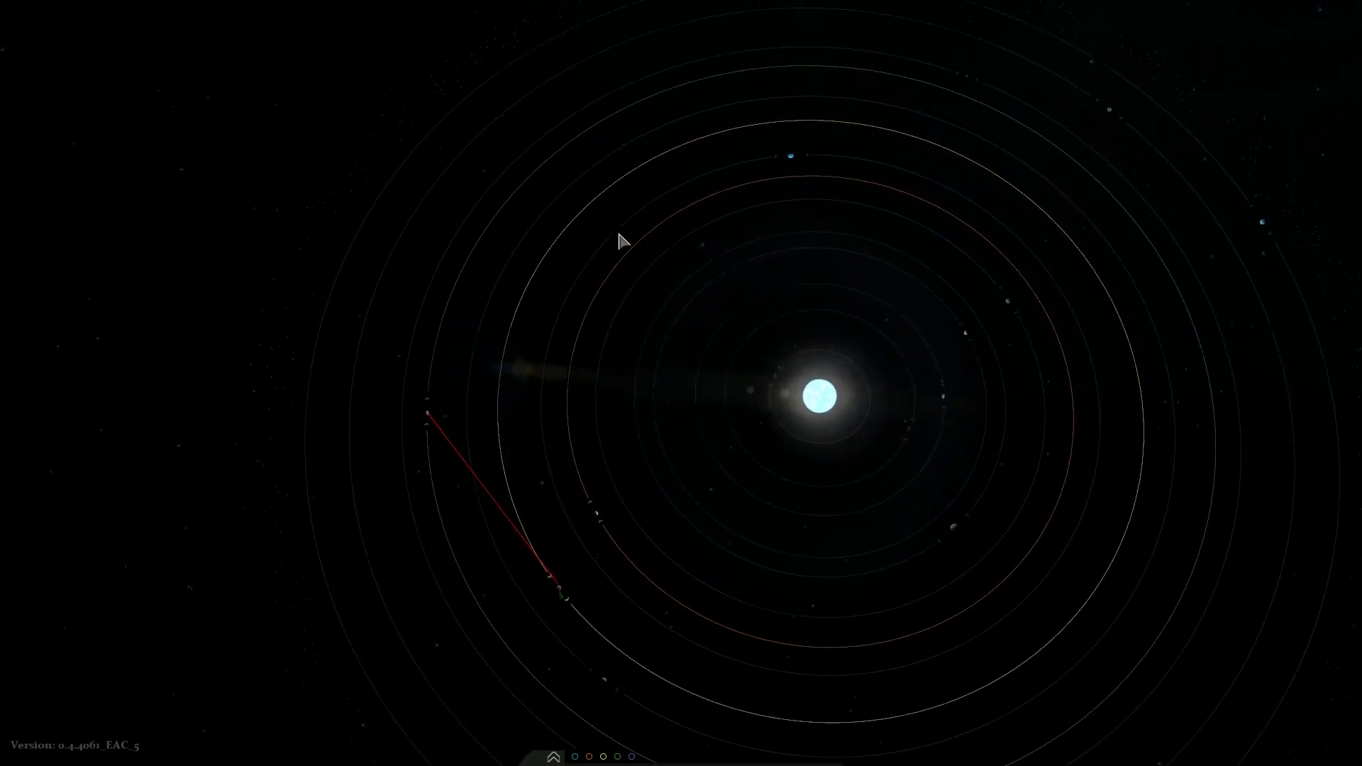
left_click_drag(618, 426, 597, 492)
key("Escape")
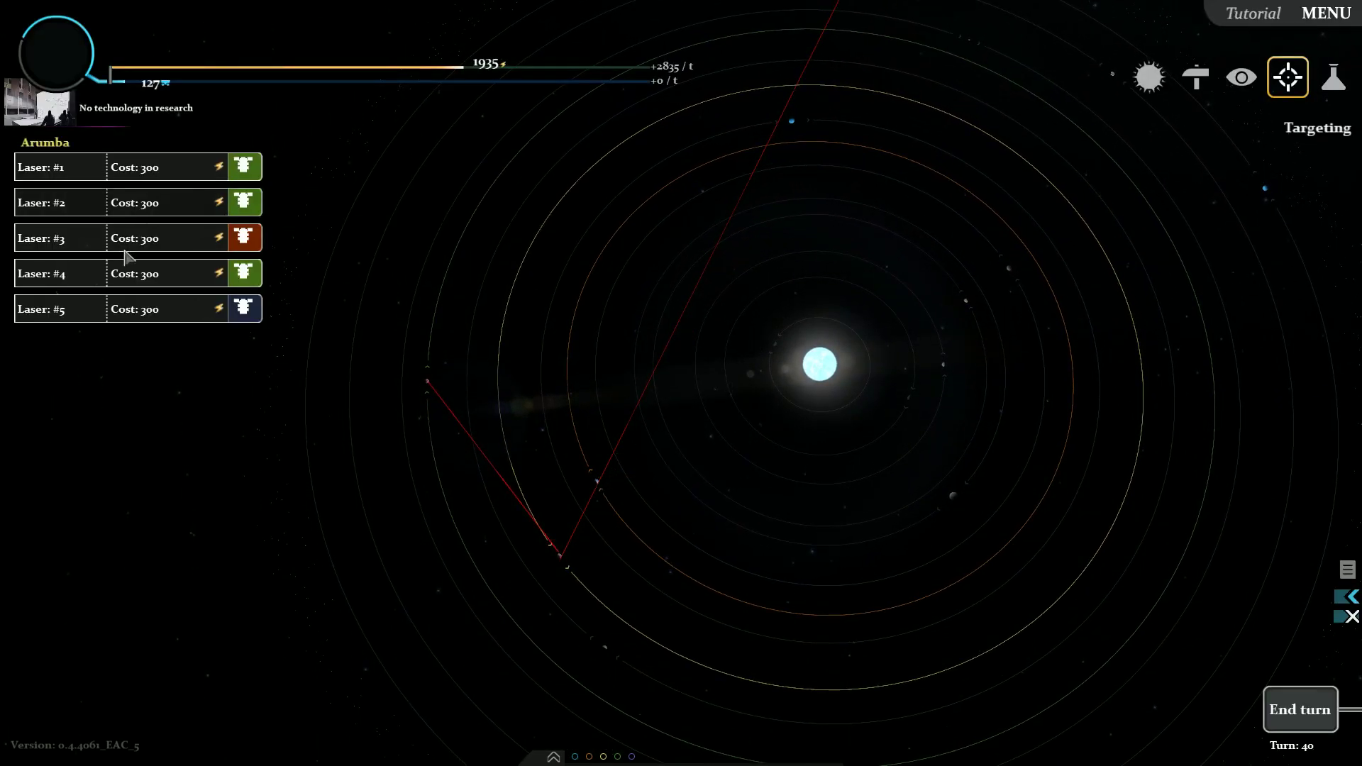
Step: Retarget Laser #4 at EnterElysium and aim Laser #5 at a Shenryyr structure
left_click(128, 273)
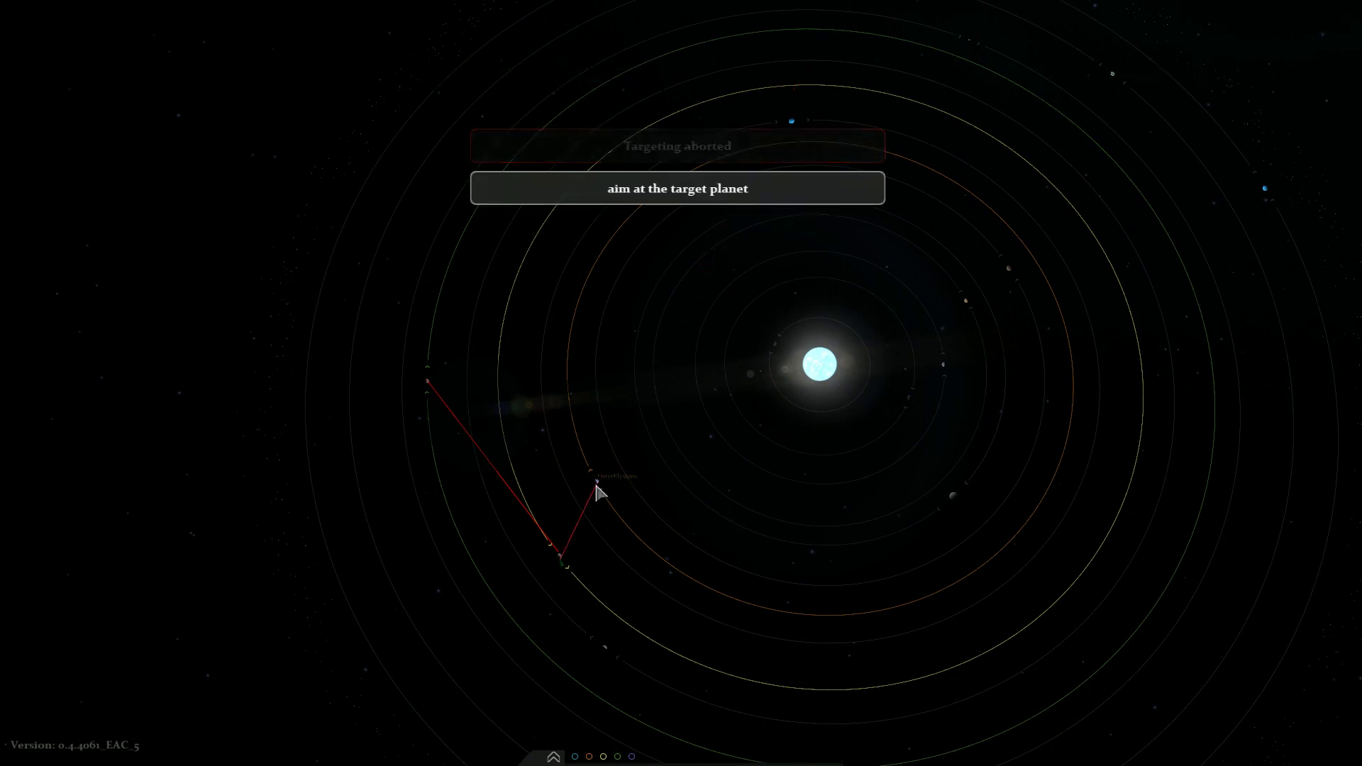
left_click(598, 492)
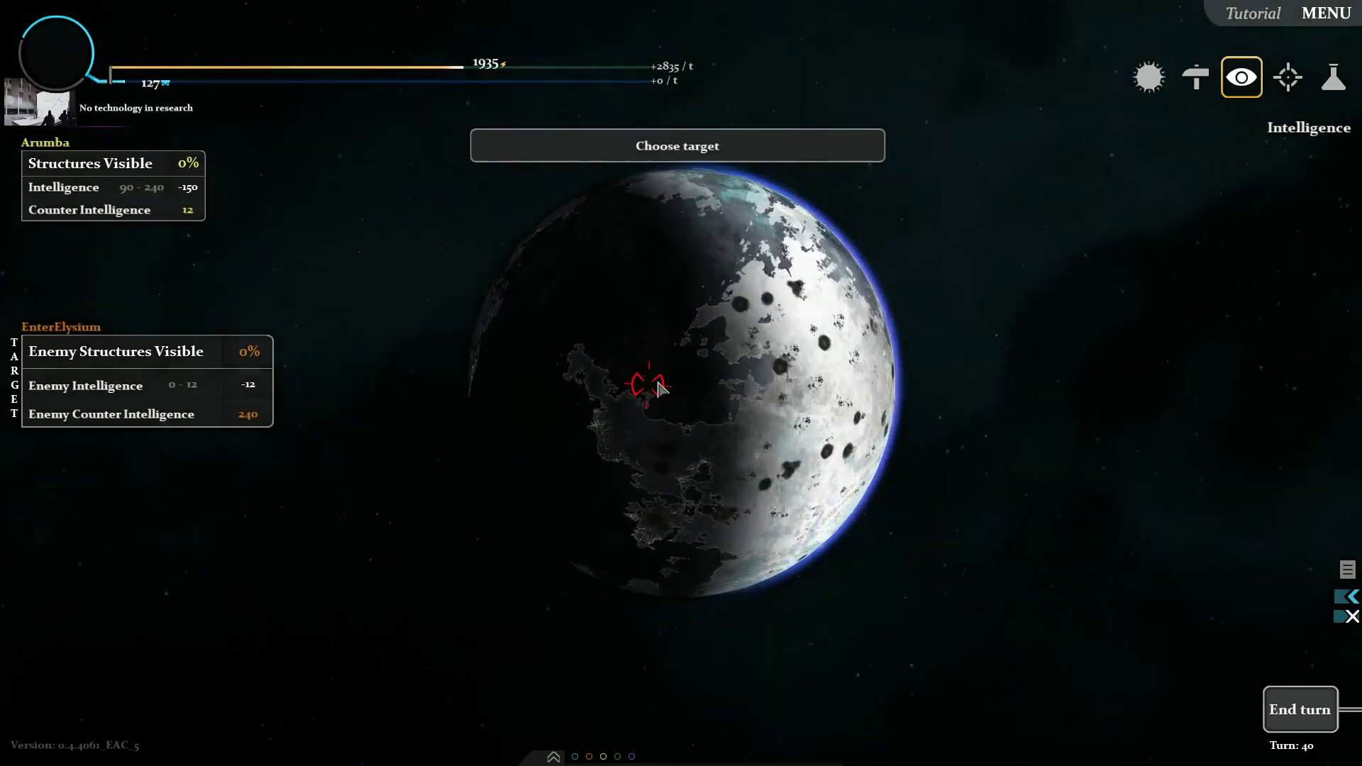
left_click(664, 386)
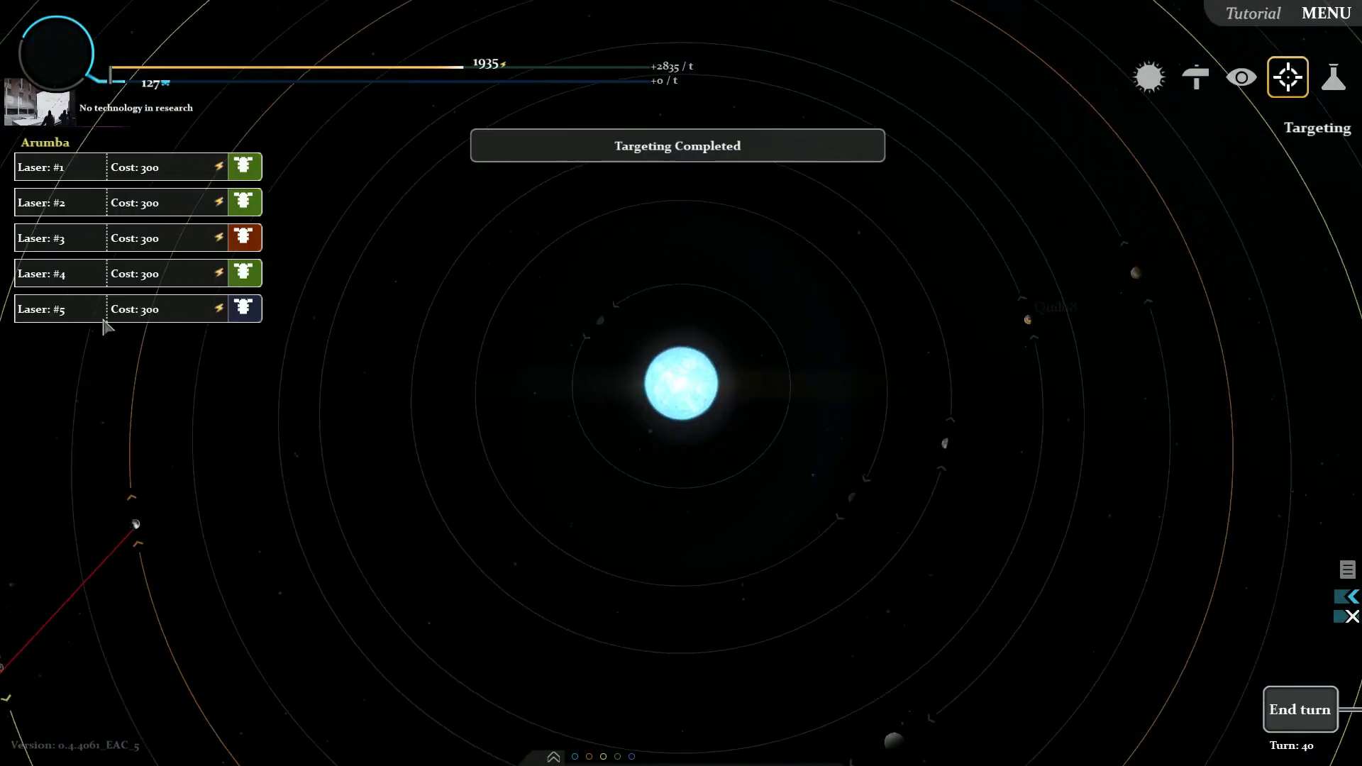
left_click(139, 309)
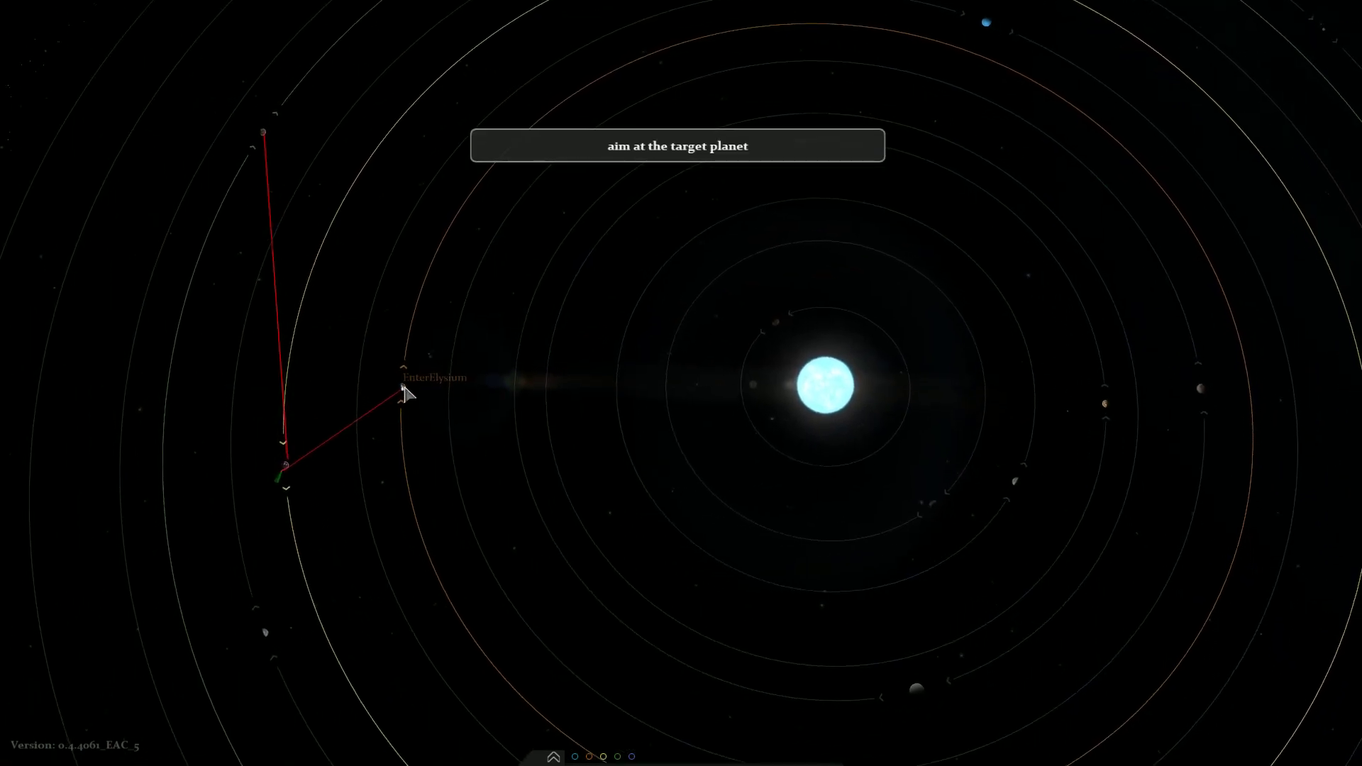
left_click(268, 263)
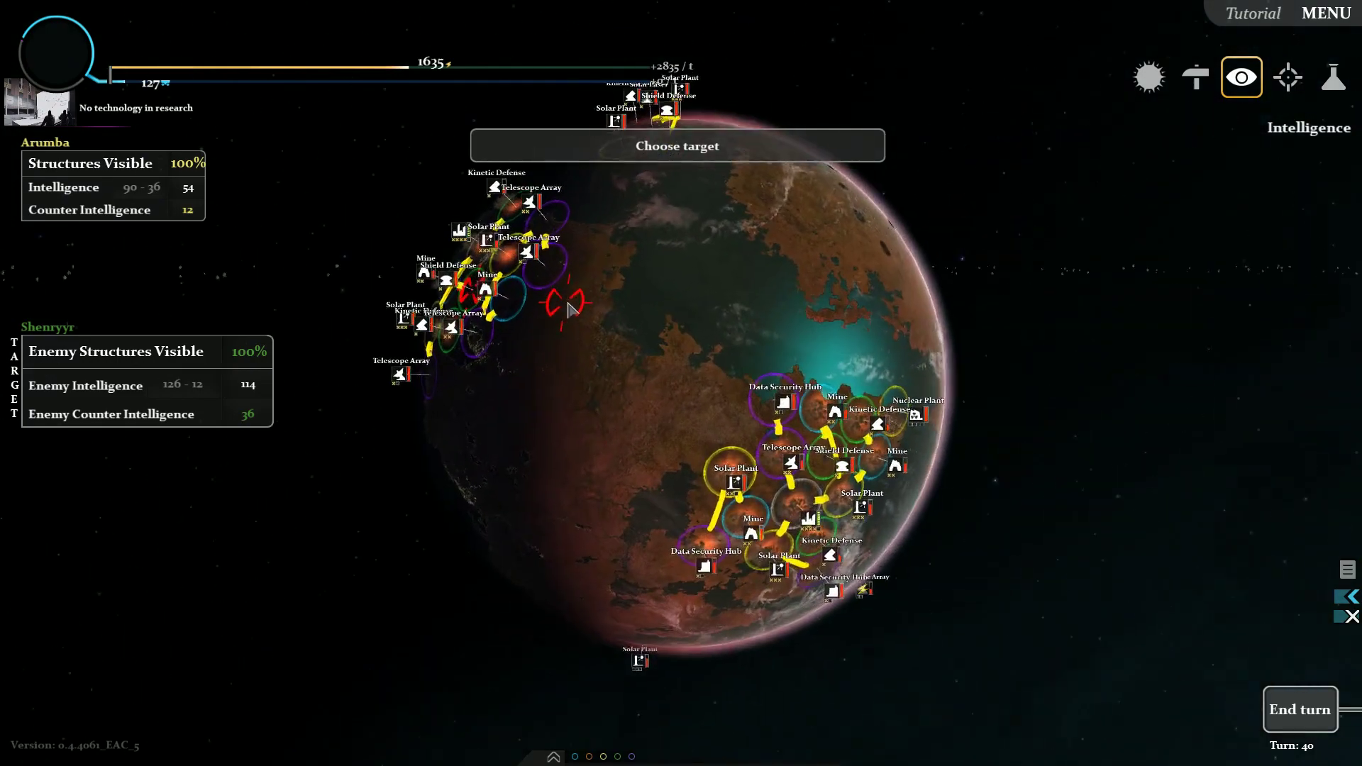
left_click(571, 308)
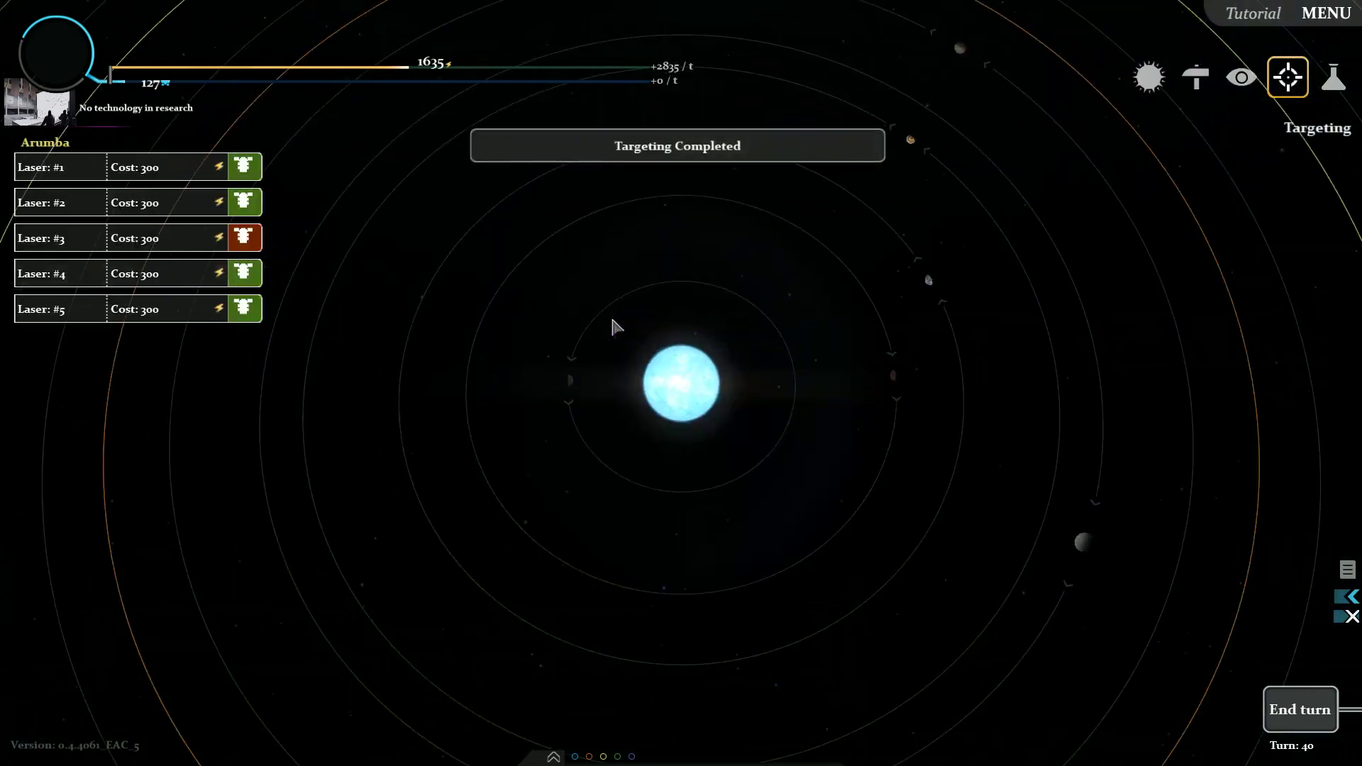
Step: Leave targeting, end the turn, and wait for turn 41's results
key("Escape")
left_click(1300, 710)
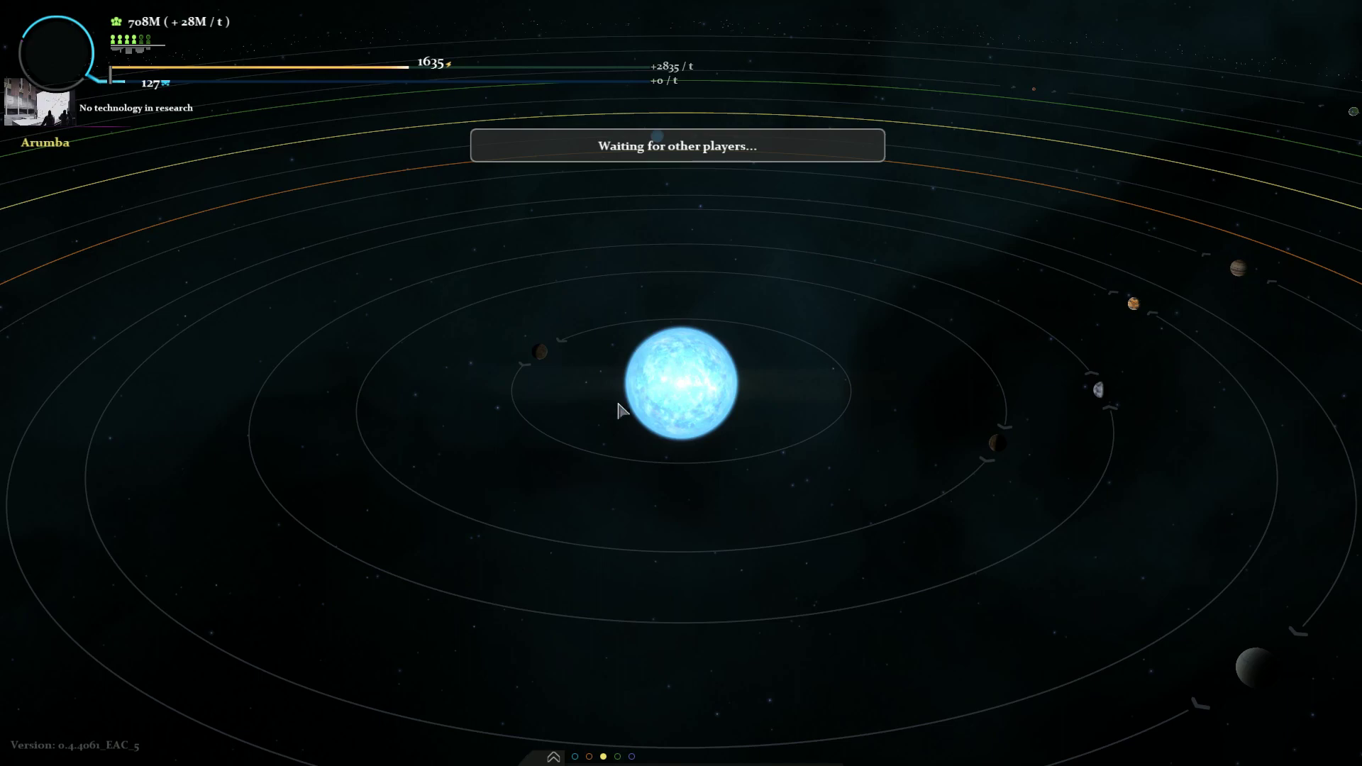
scroll(614, 420, "down", 3)
scroll(746, 415, "down", 3)
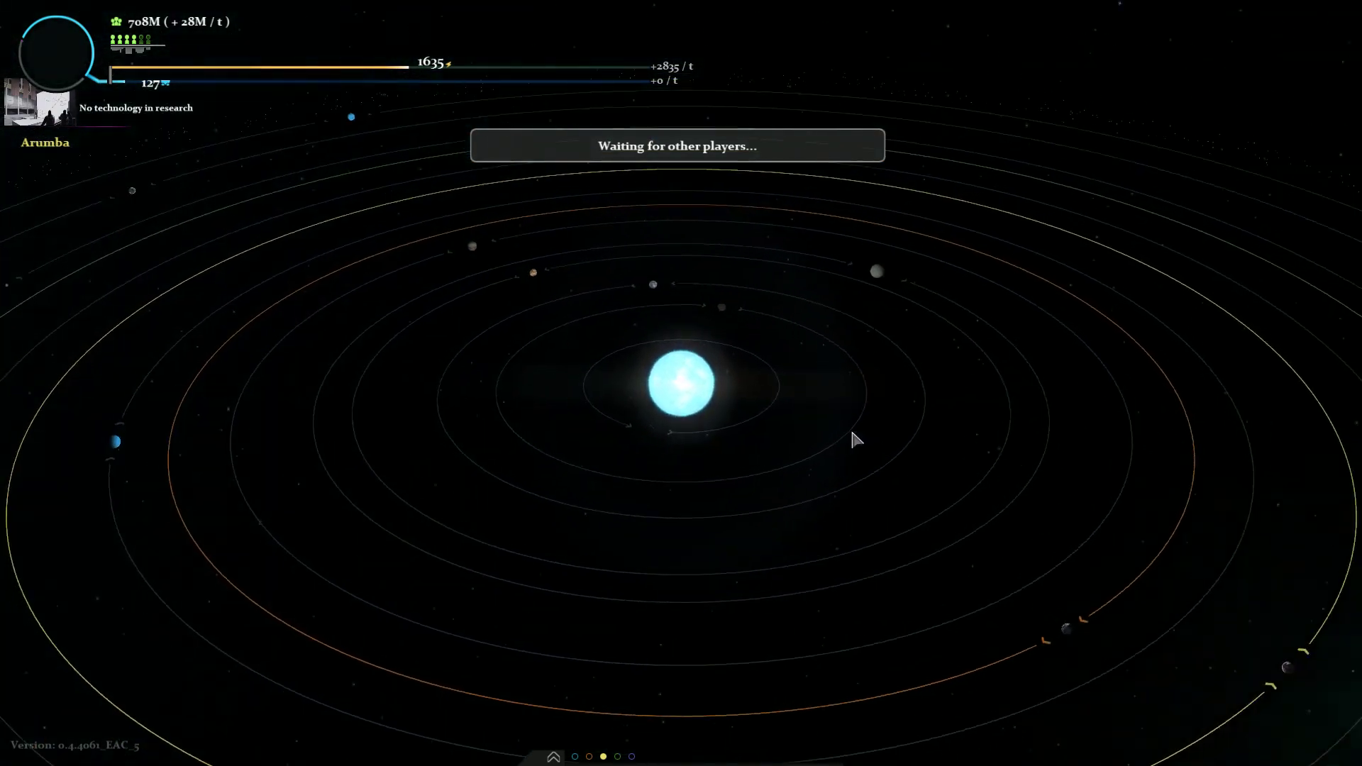
scroll(848, 428, "down", 2)
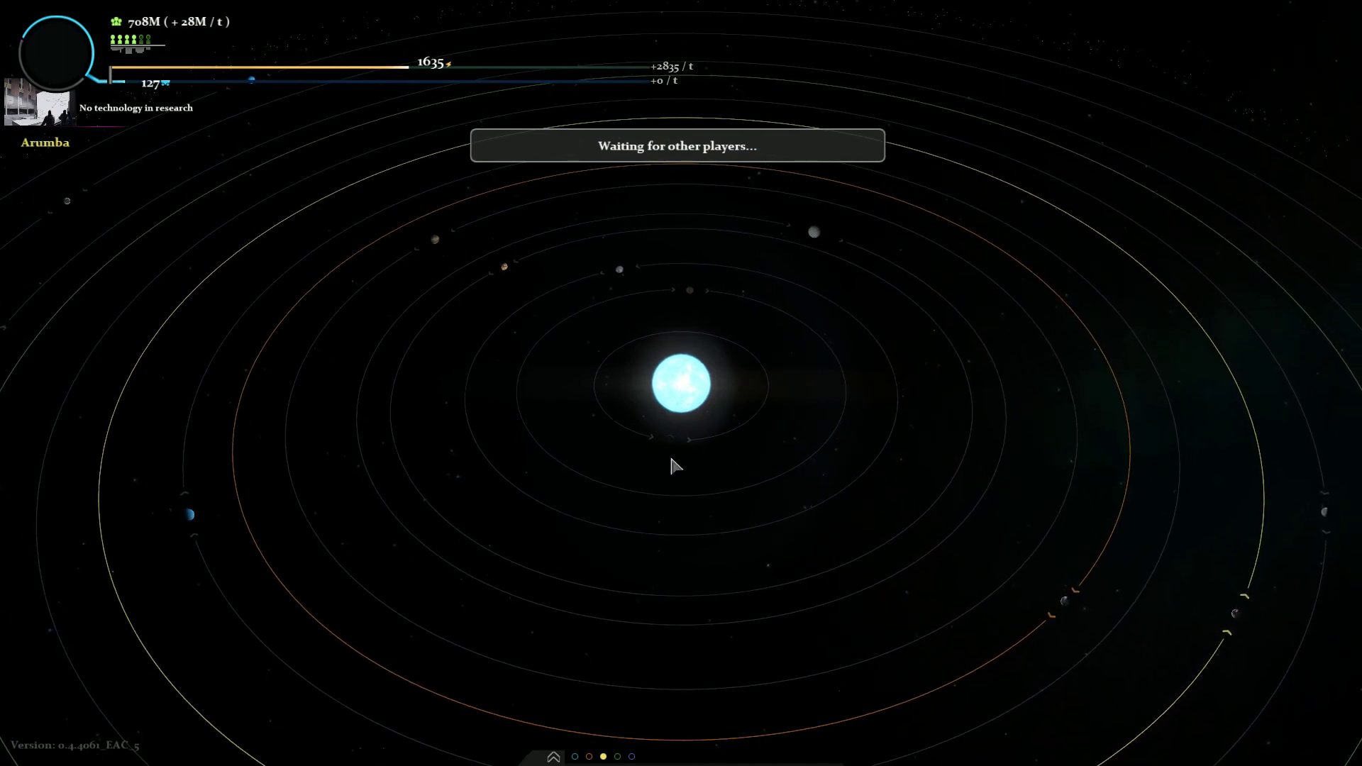
mouse_move(667, 453)
left_mouse_down()
mouse_move(484, 442)
mouse_move(881, 443)
mouse_move(809, 433)
left_mouse_up()
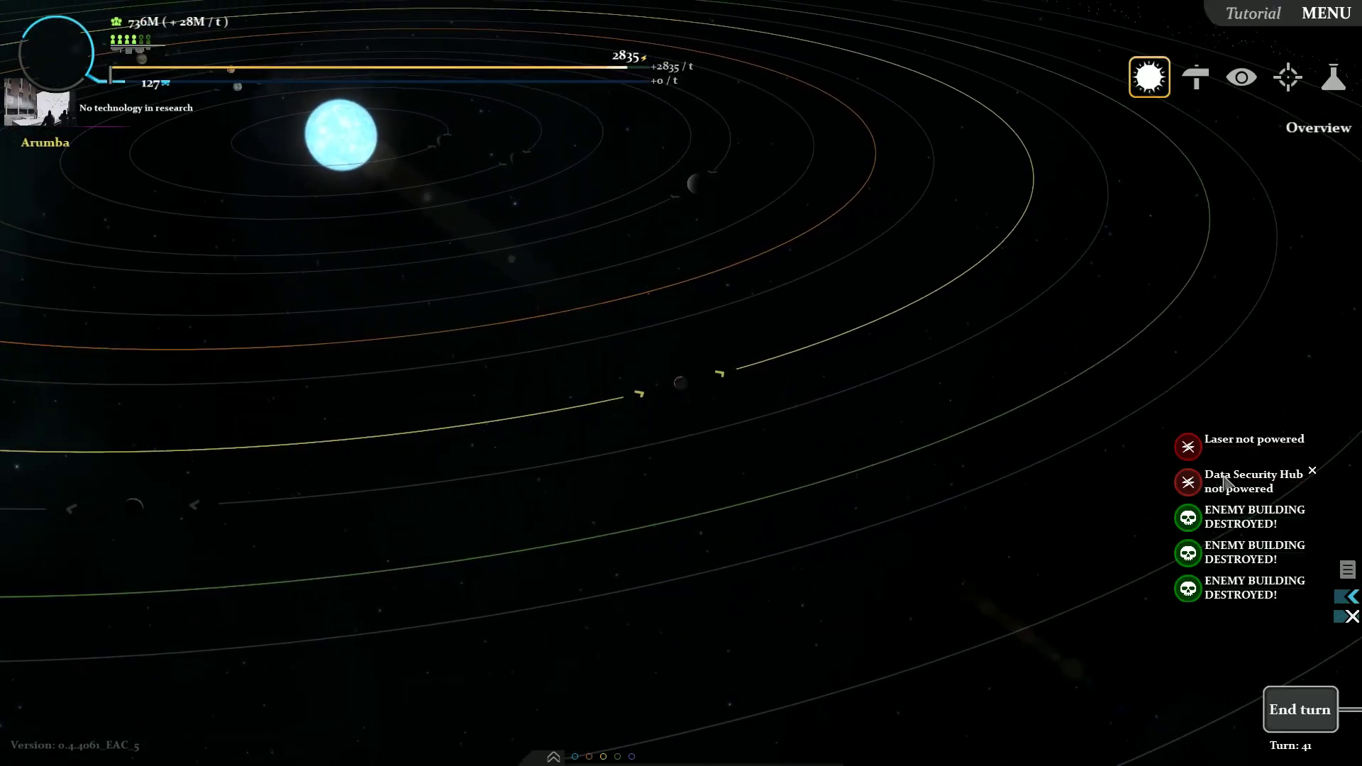
Step: Sell the Data Security Hub on the home planet's night side
key("3")
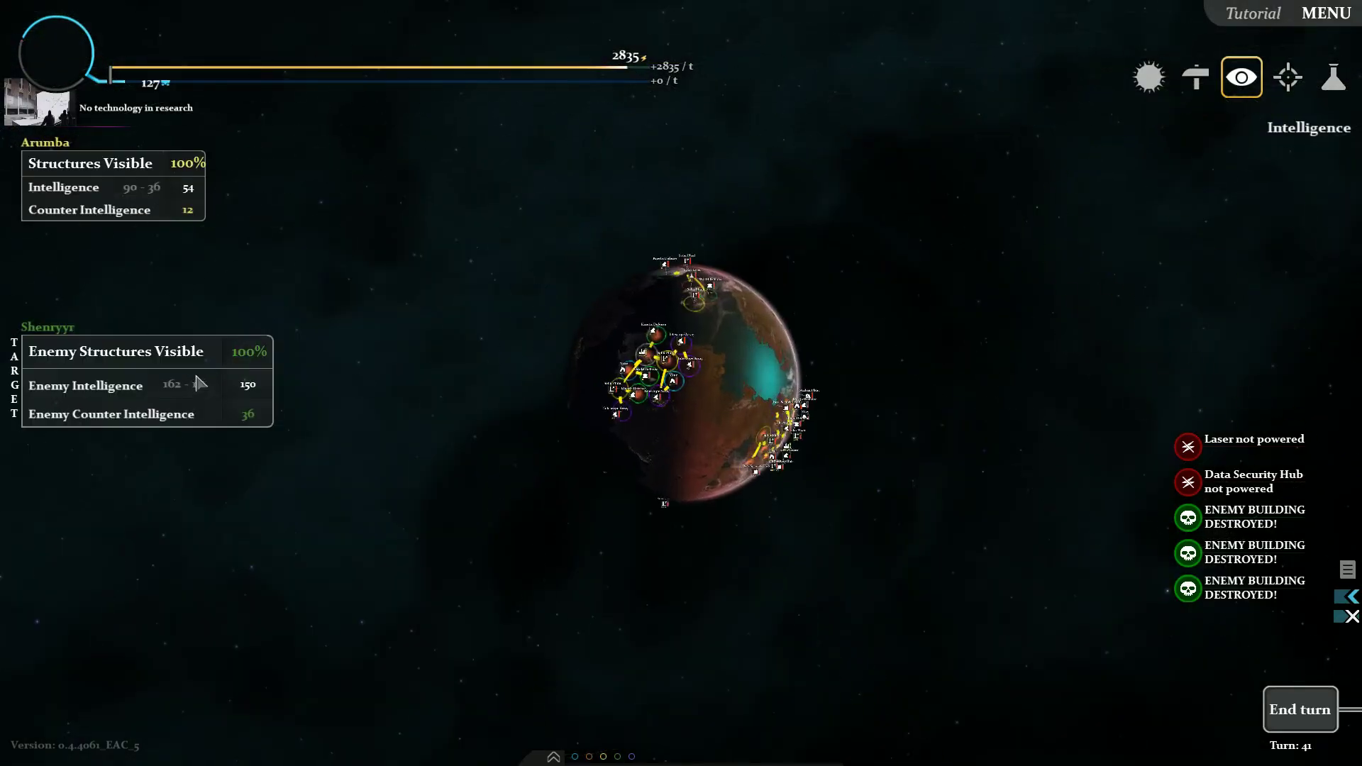
key("2")
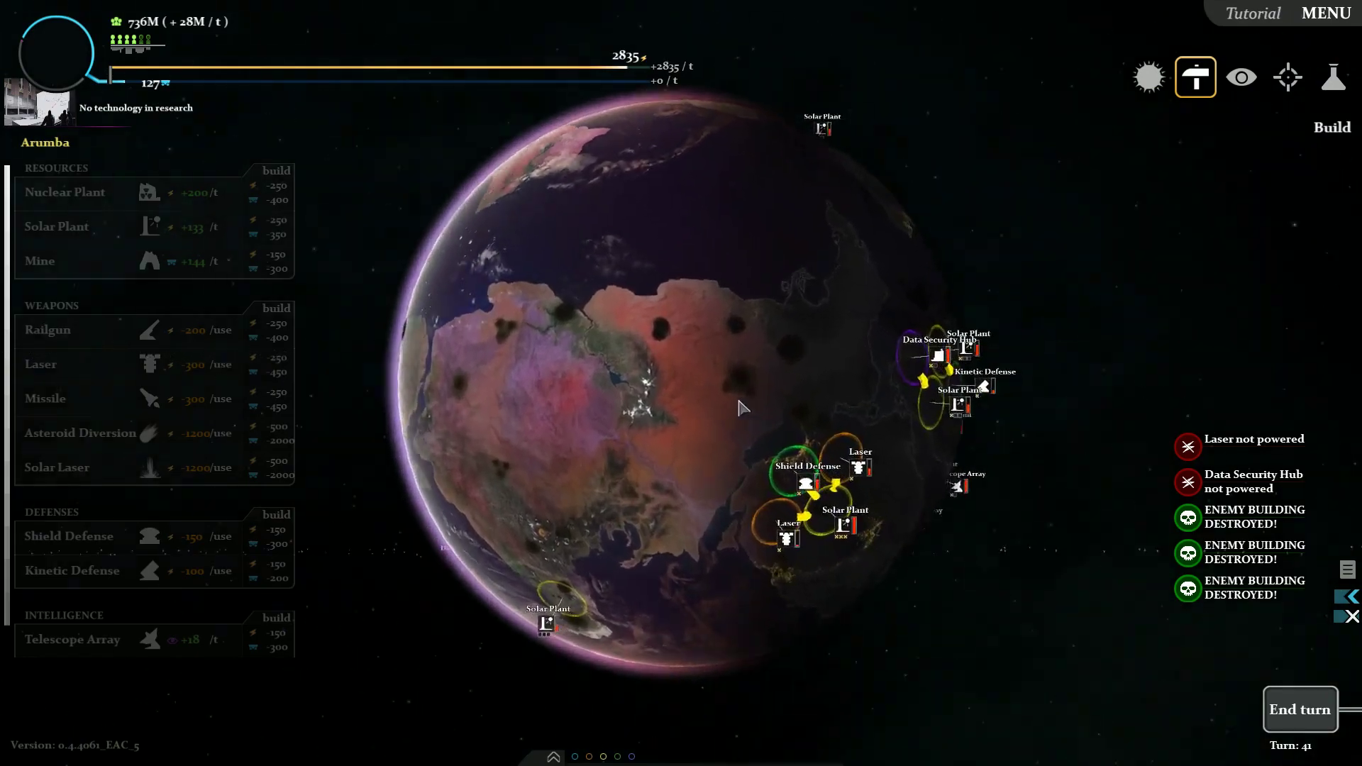
left_click_drag(742, 407, 625, 367)
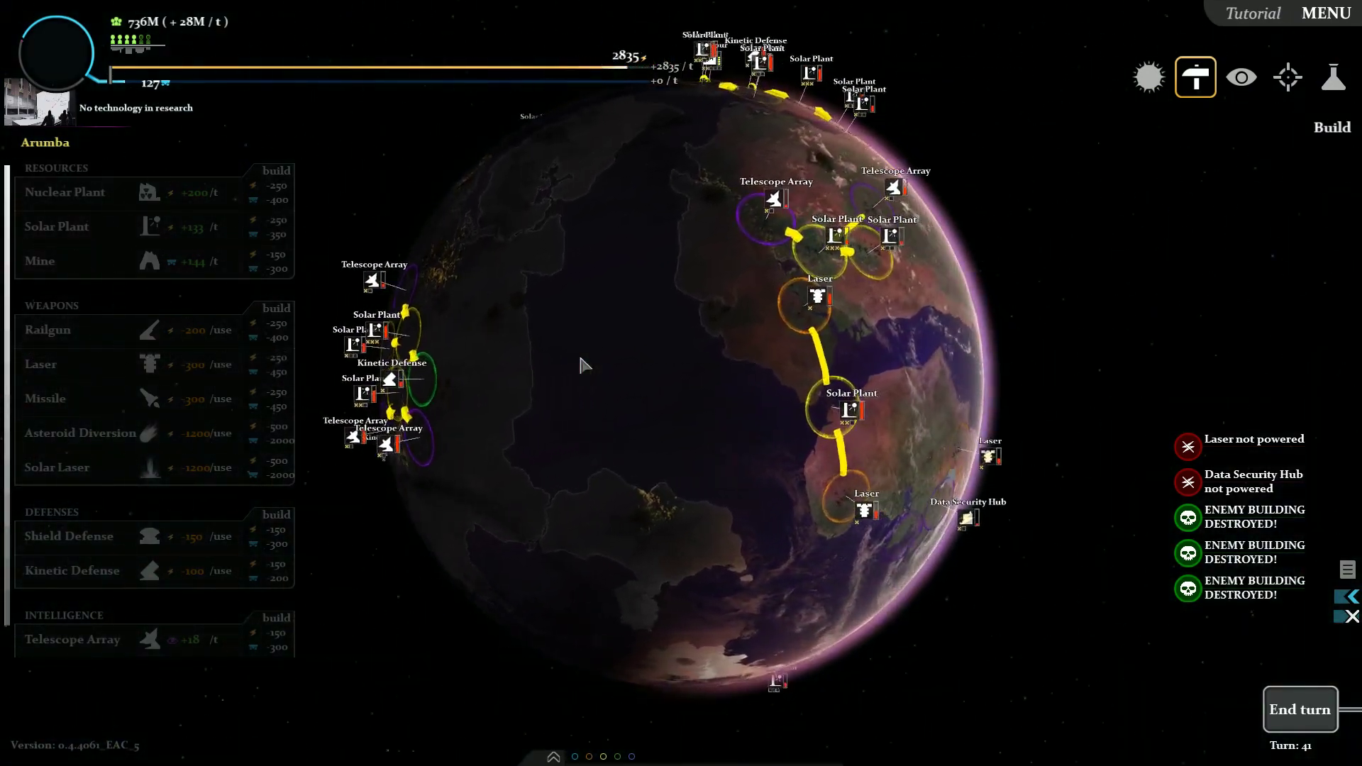
left_click_drag(584, 365, 721, 411)
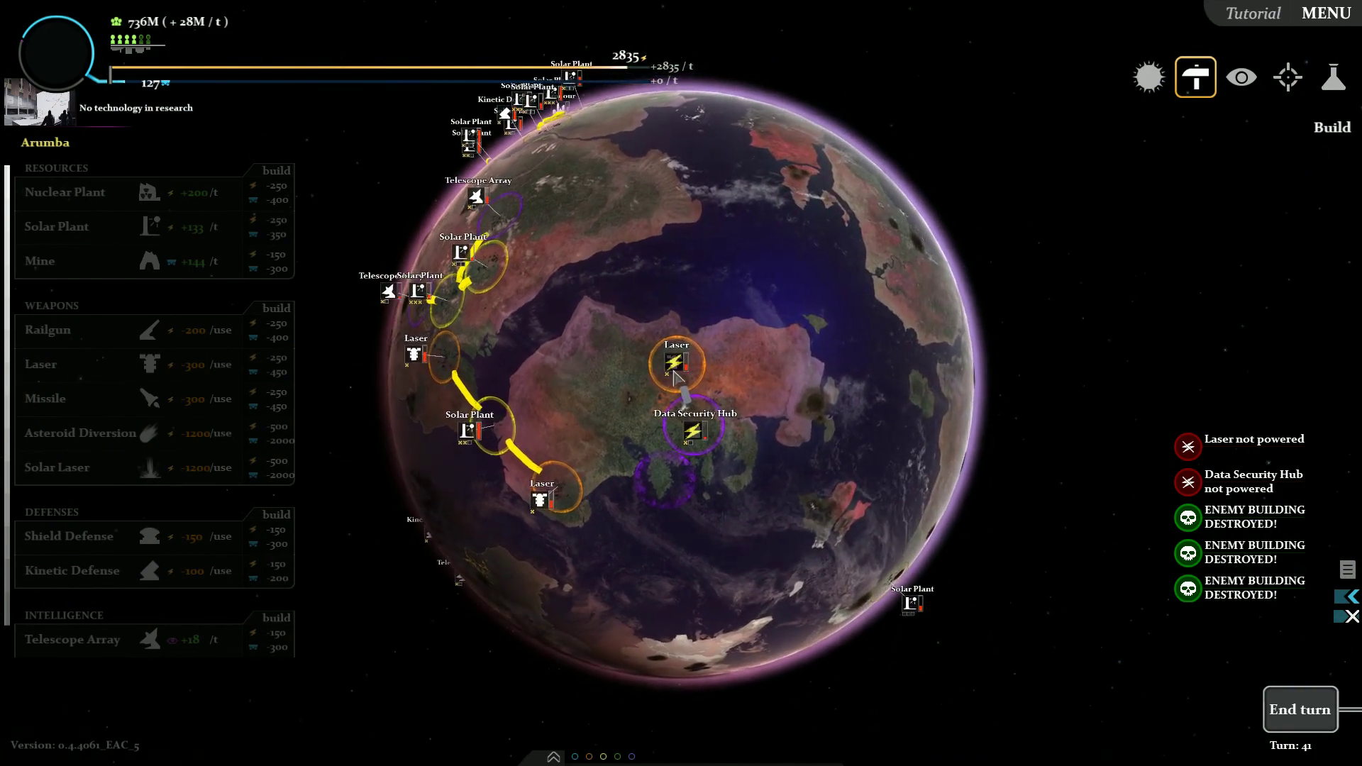
left_click(721, 411)
left_click(778, 454)
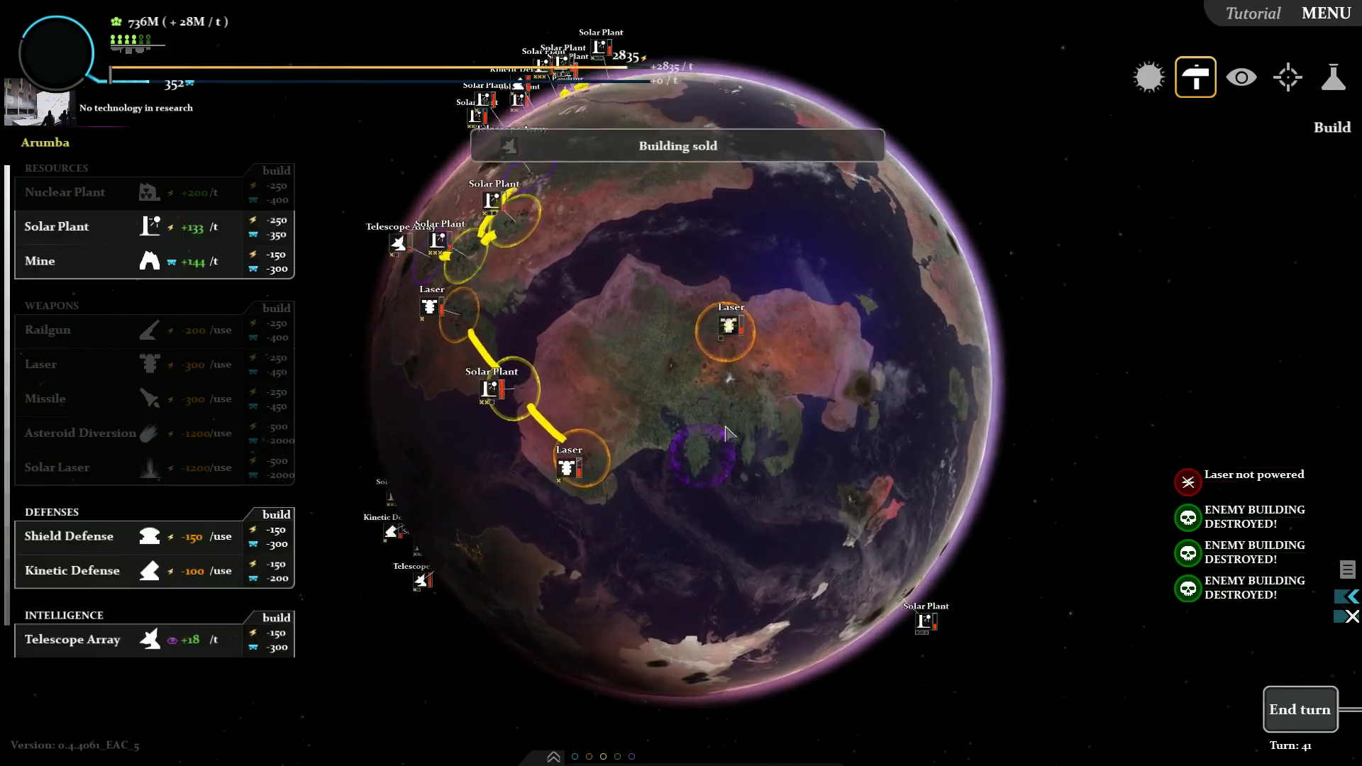
scroll(543, 426, "up", 3)
Step: Sell the east Laser after a failed link attempt
left_click(527, 500)
left_click(538, 408)
left_click(812, 312)
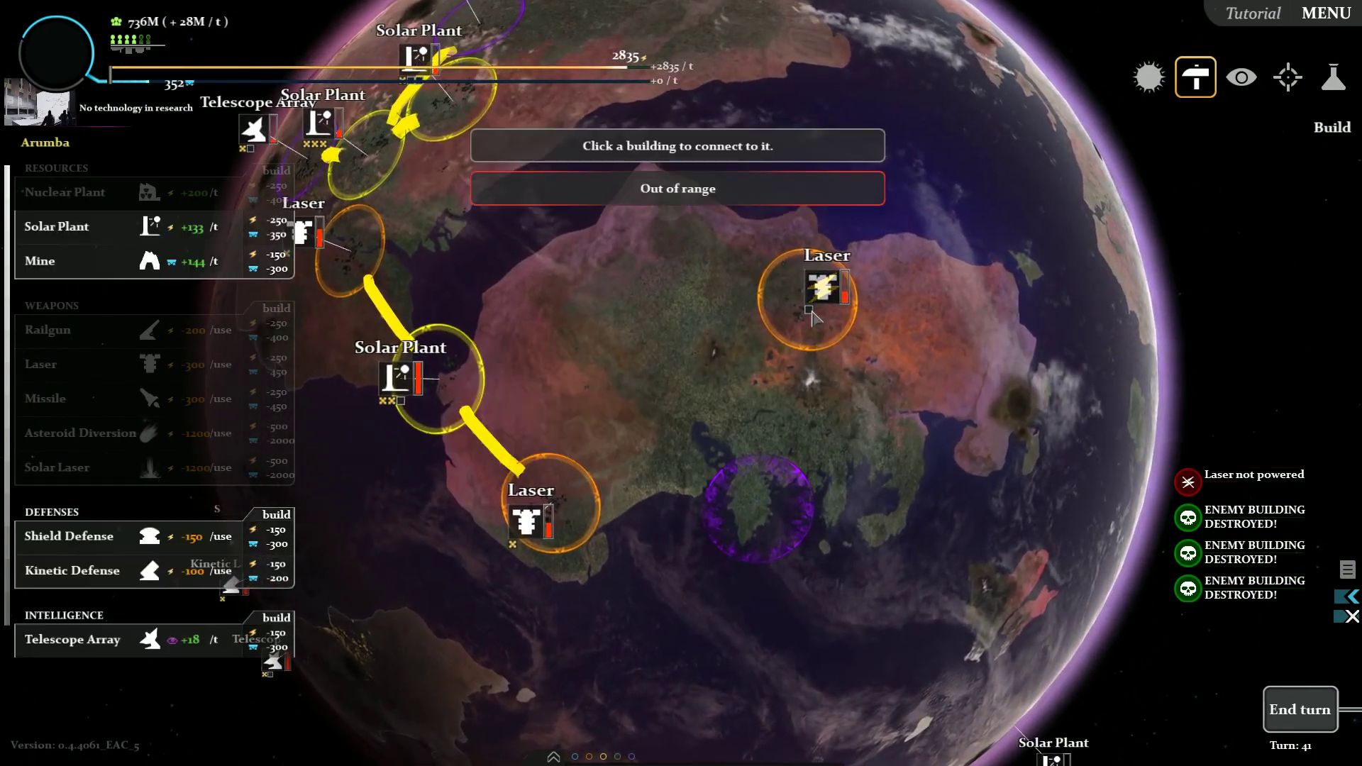
left_click(823, 287)
left_click(906, 356)
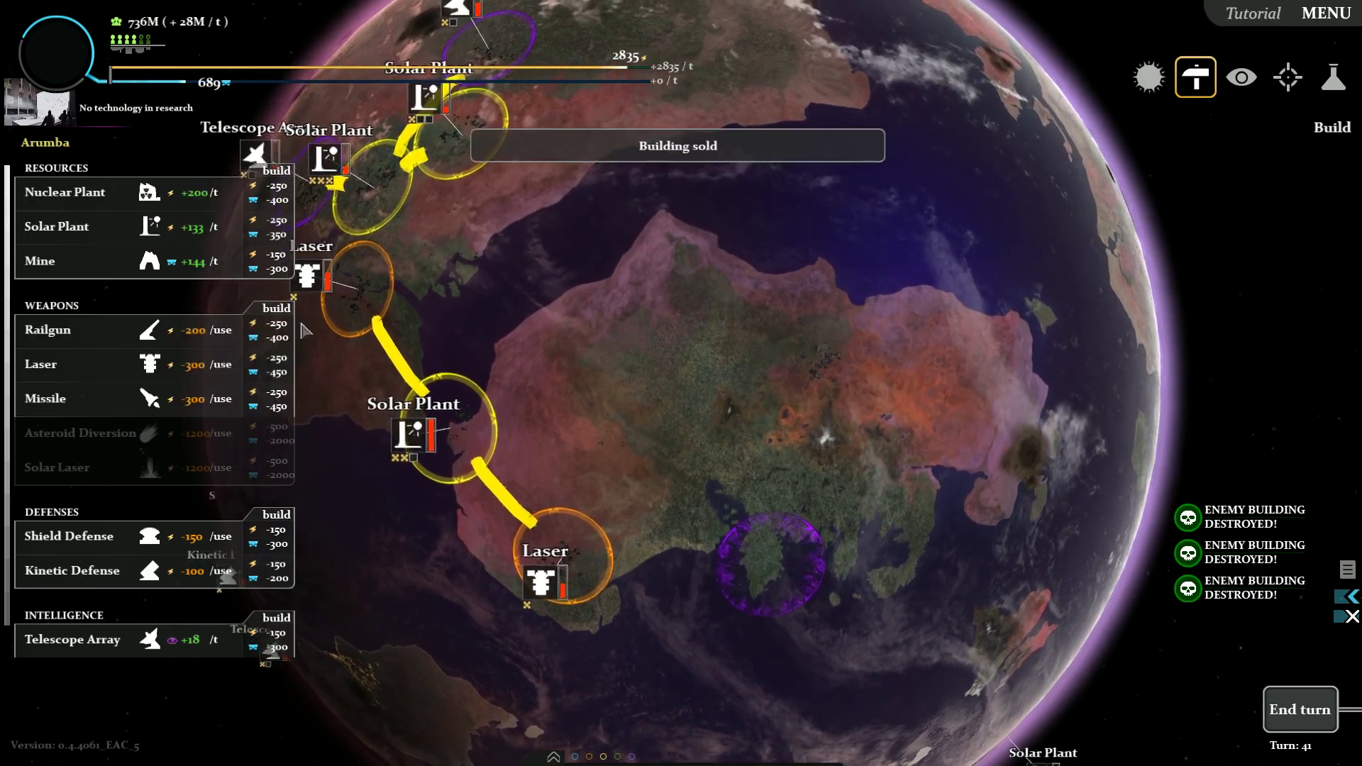
Step: Build a Railgun beside the central Solar Plant
left_click_drag(904, 426, 638, 404)
left_click(48, 330)
left_click(950, 411)
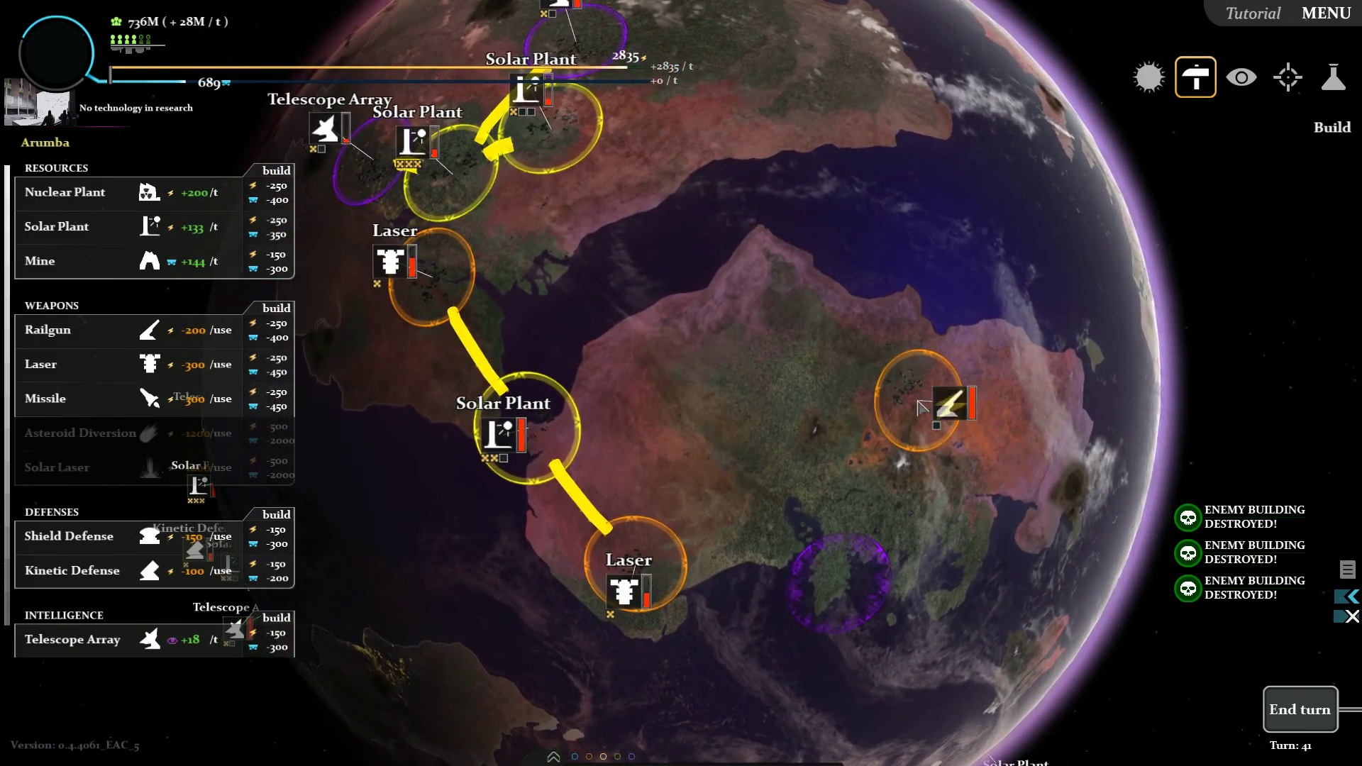
left_click_drag(950, 320, 745, 320)
left_click(681, 396)
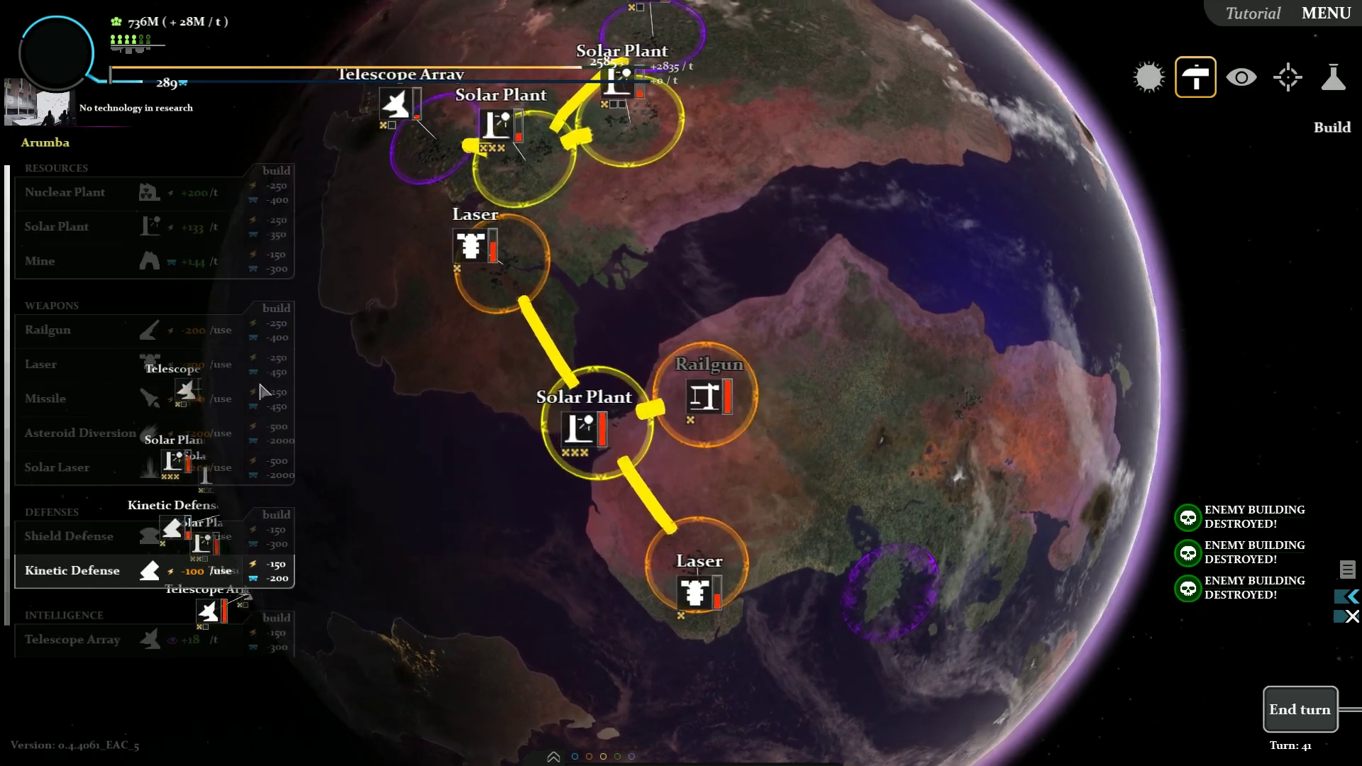
Step: Sell the right Solar Plant and two Telescope Arrays
left_click_drag(682, 395, 764, 365)
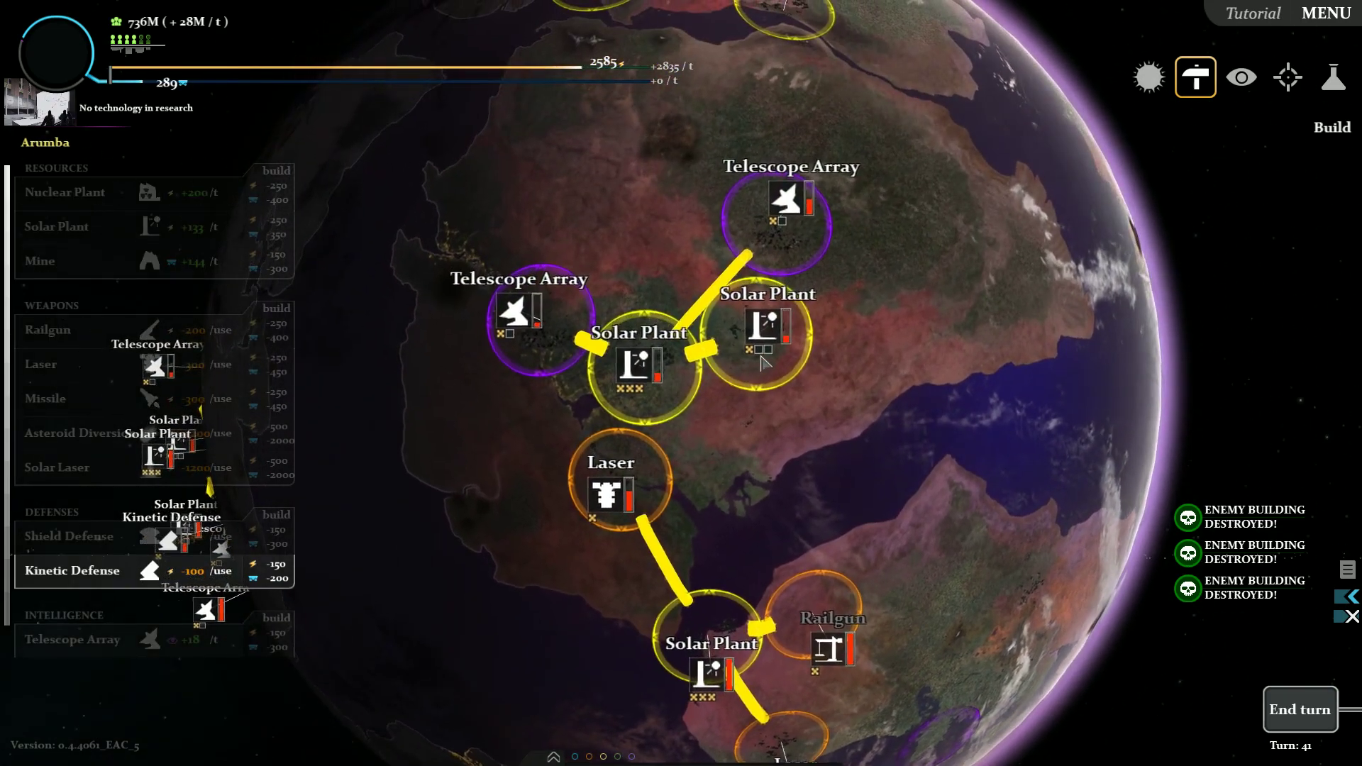
left_click(783, 298)
left_click(793, 421)
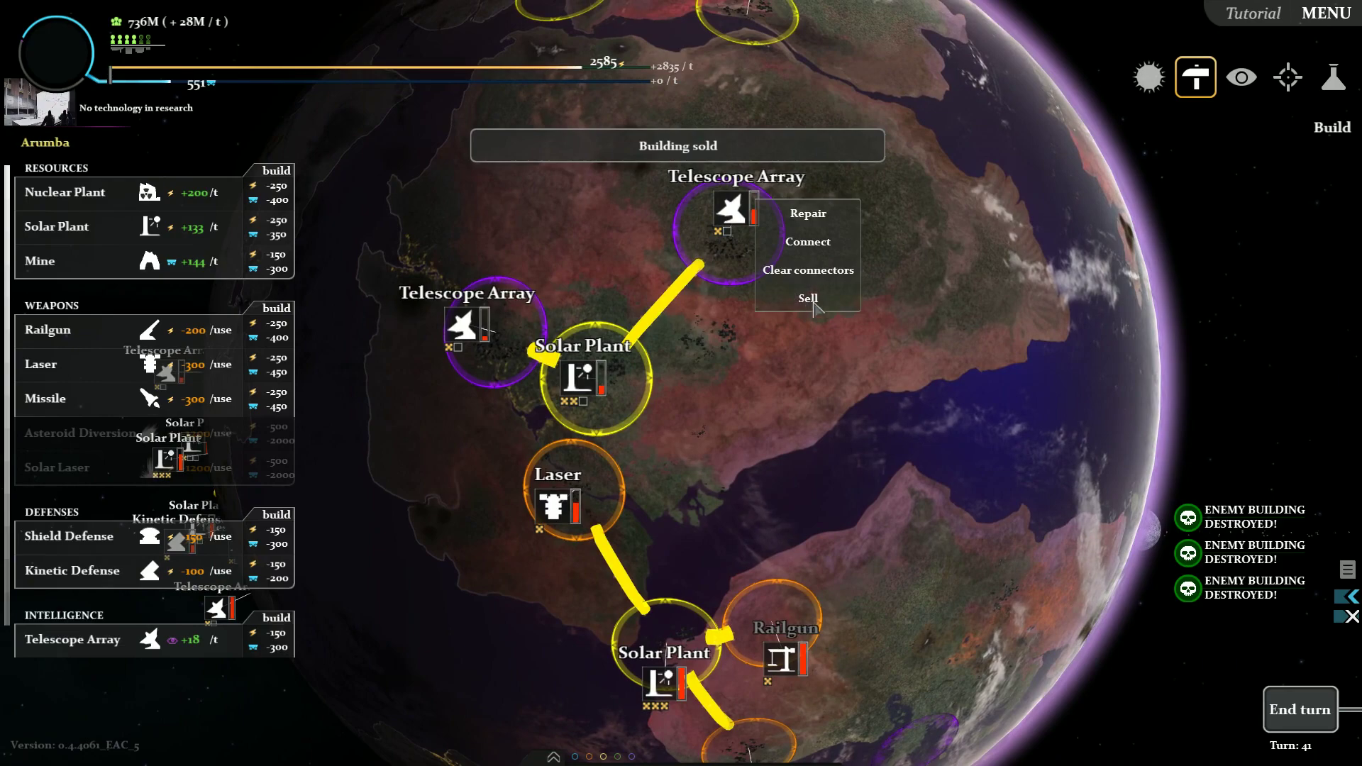
left_click(808, 298)
left_click(500, 319)
left_click(602, 403)
left_click_drag(715, 383, 703, 532)
scroll(702, 410, "down", 5)
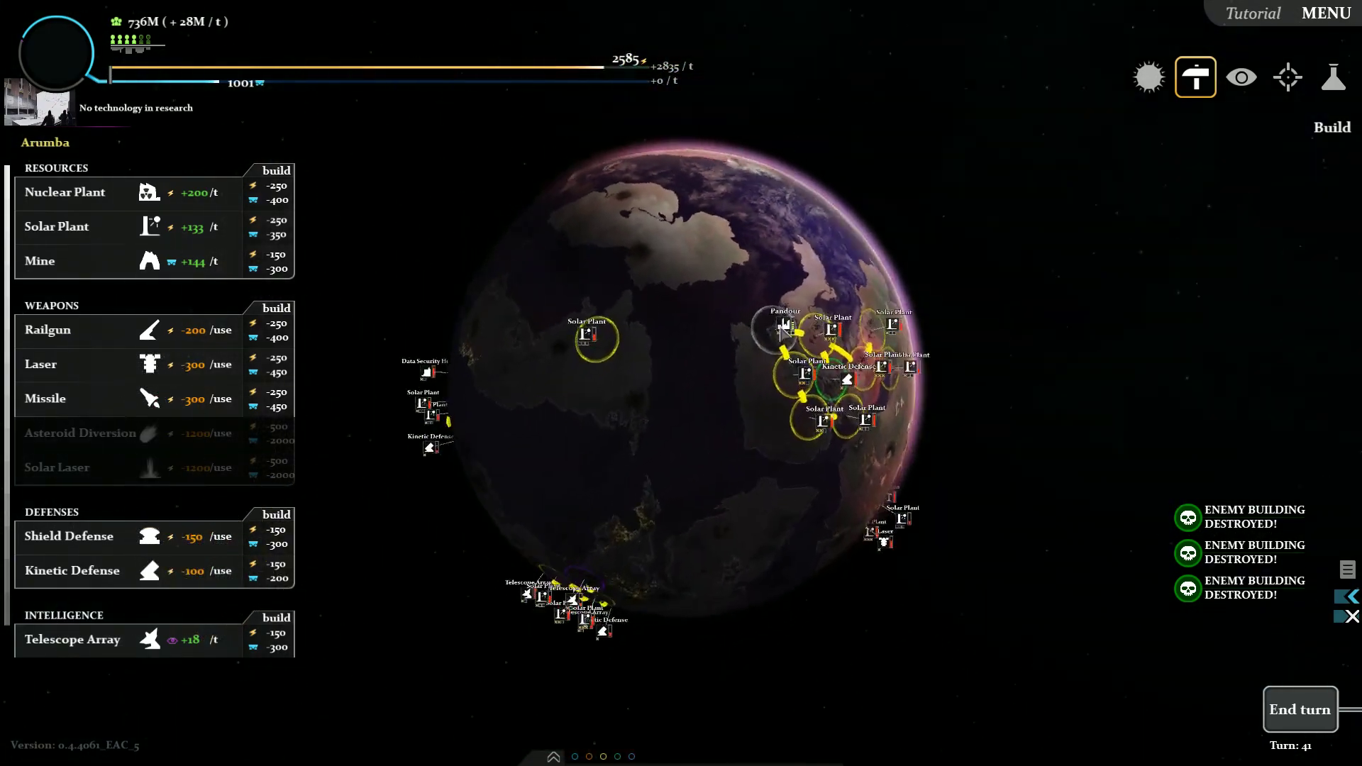
Step: Sell the three Telescope Arrays in the next building cluster
mouse_move(790, 333)
left_mouse_down()
mouse_move(745, 319)
mouse_move(742, 247)
left_mouse_up()
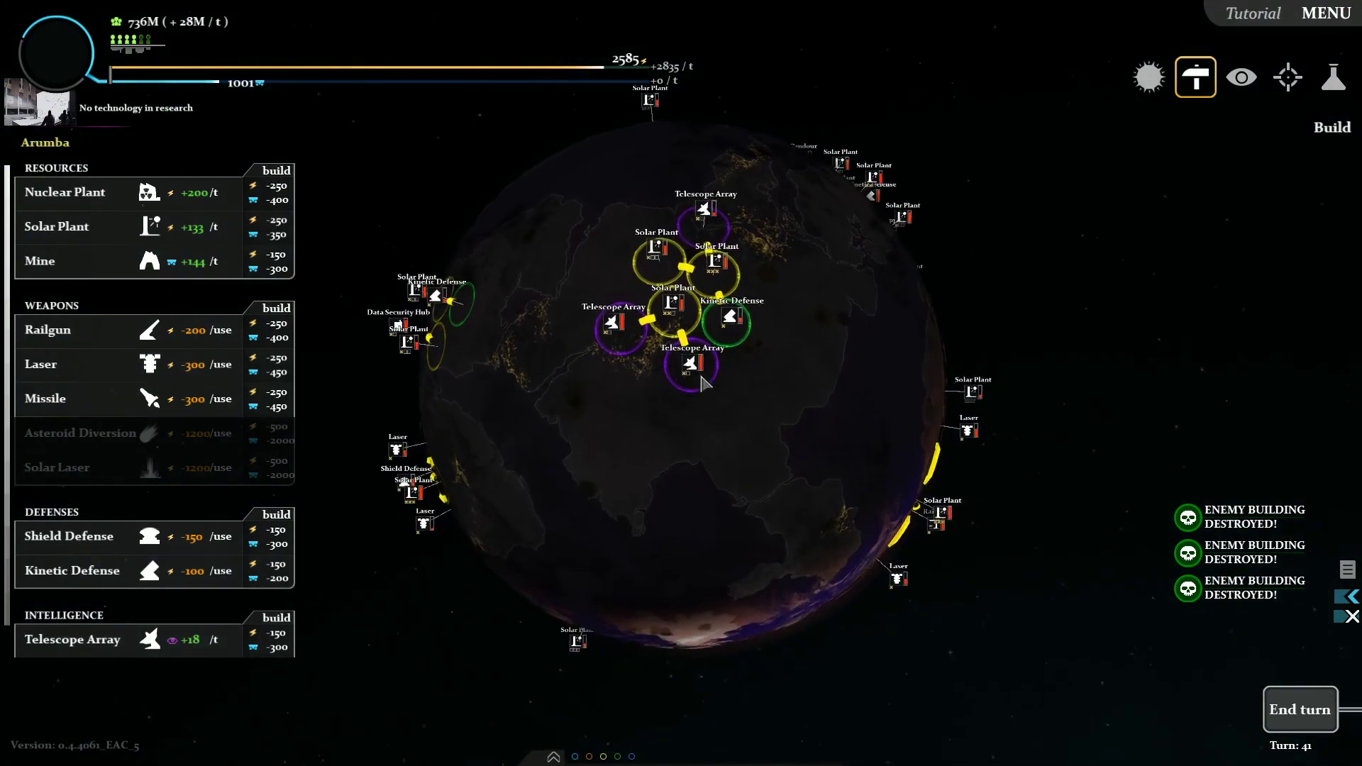
left_click(762, 439)
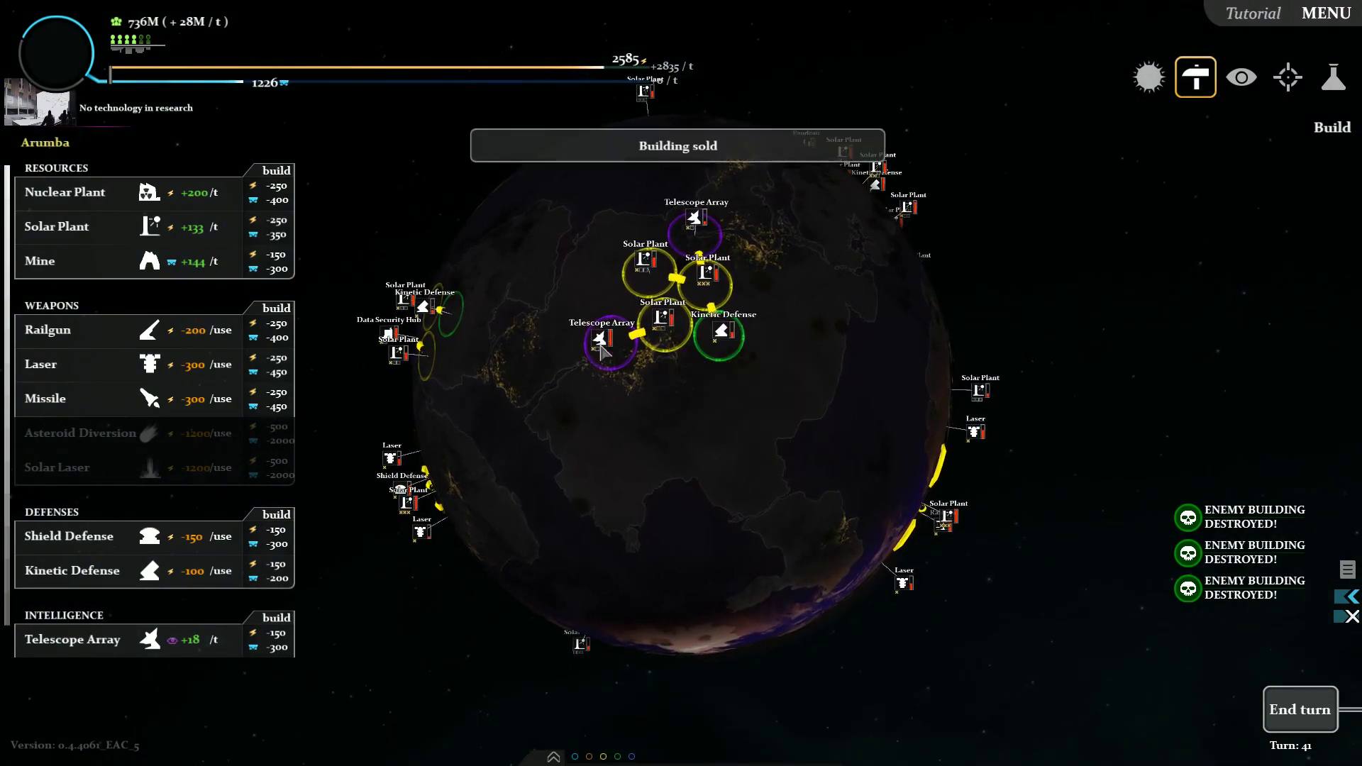
left_click(670, 402)
left_click(760, 320)
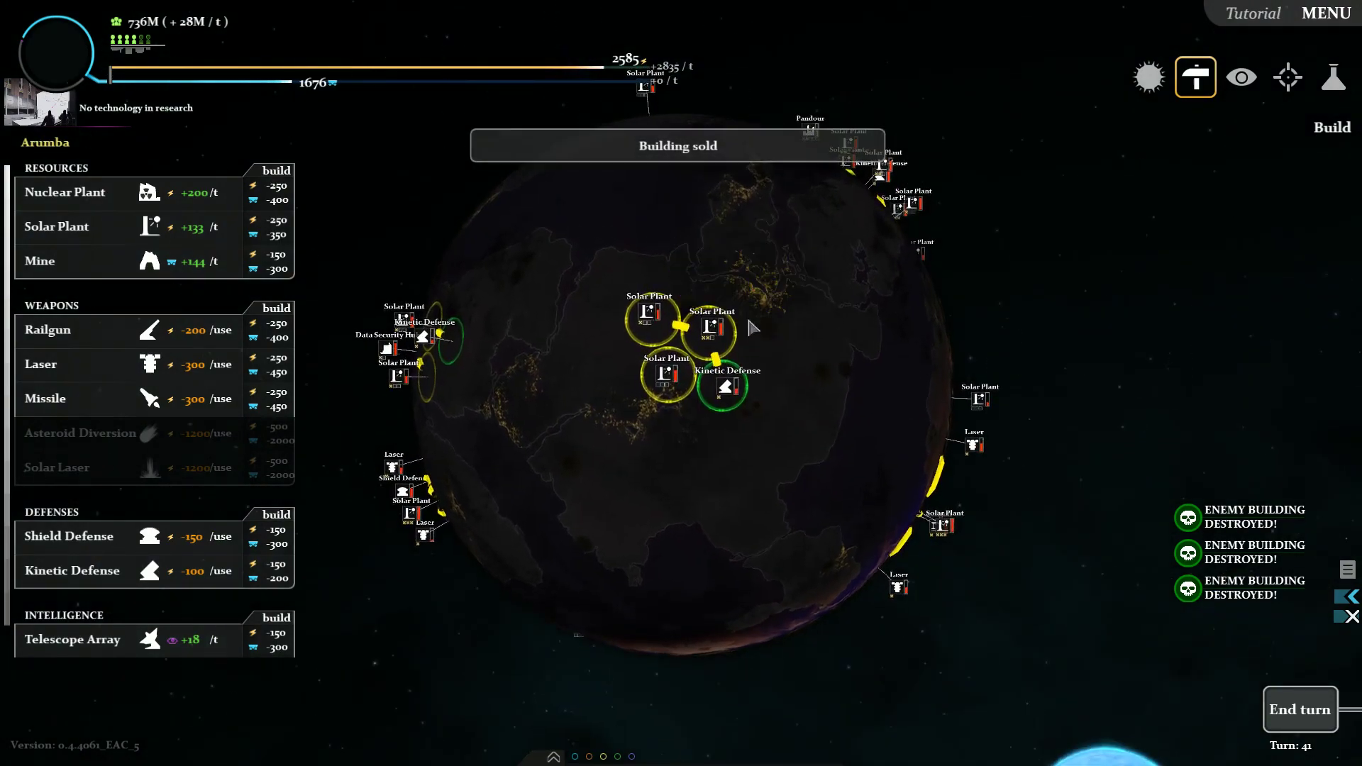
Step: Find and sell the Data Security Hub on the night side, bringing minerals to 1901
mouse_move(745, 383)
left_mouse_down()
mouse_move(728, 378)
mouse_move(911, 366)
mouse_move(1151, 404)
left_mouse_up()
left_click_drag(950, 397, 735, 401)
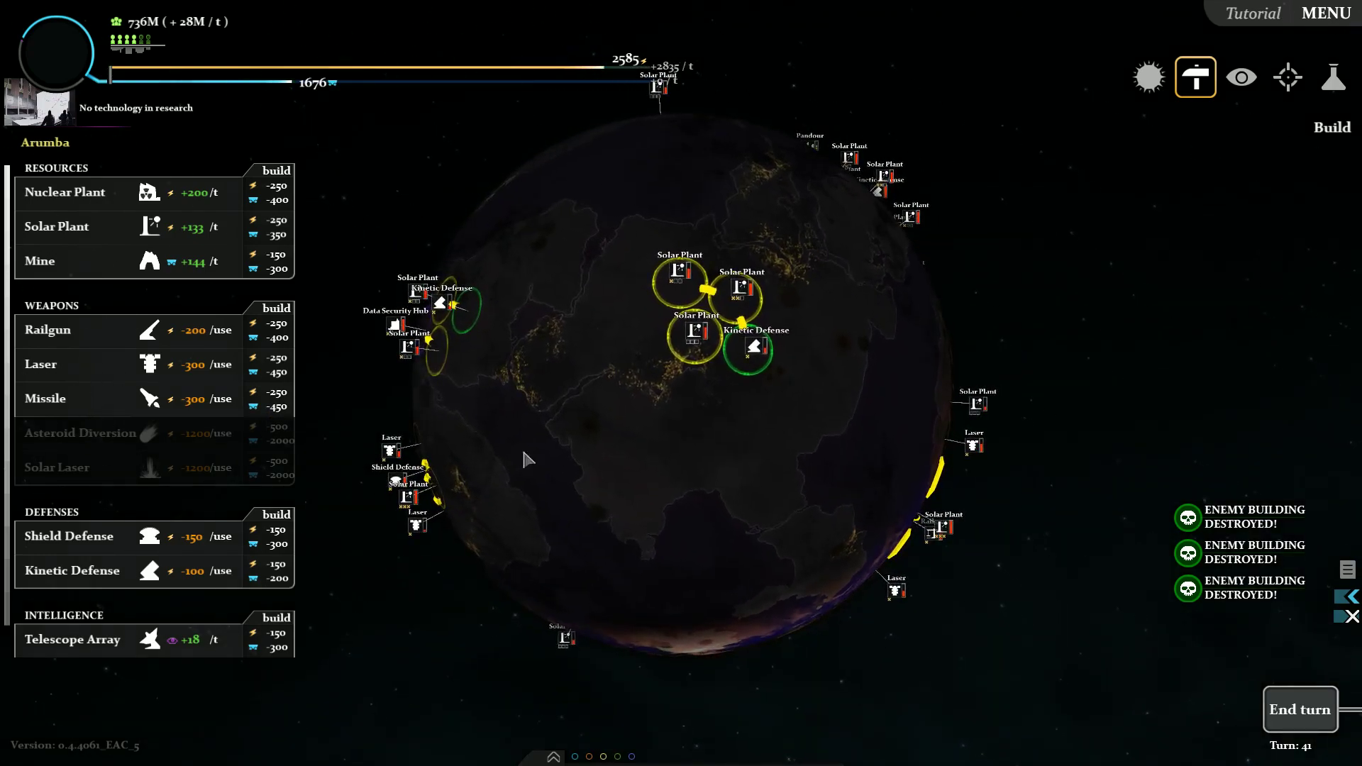
scroll(652, 425, "up", 3)
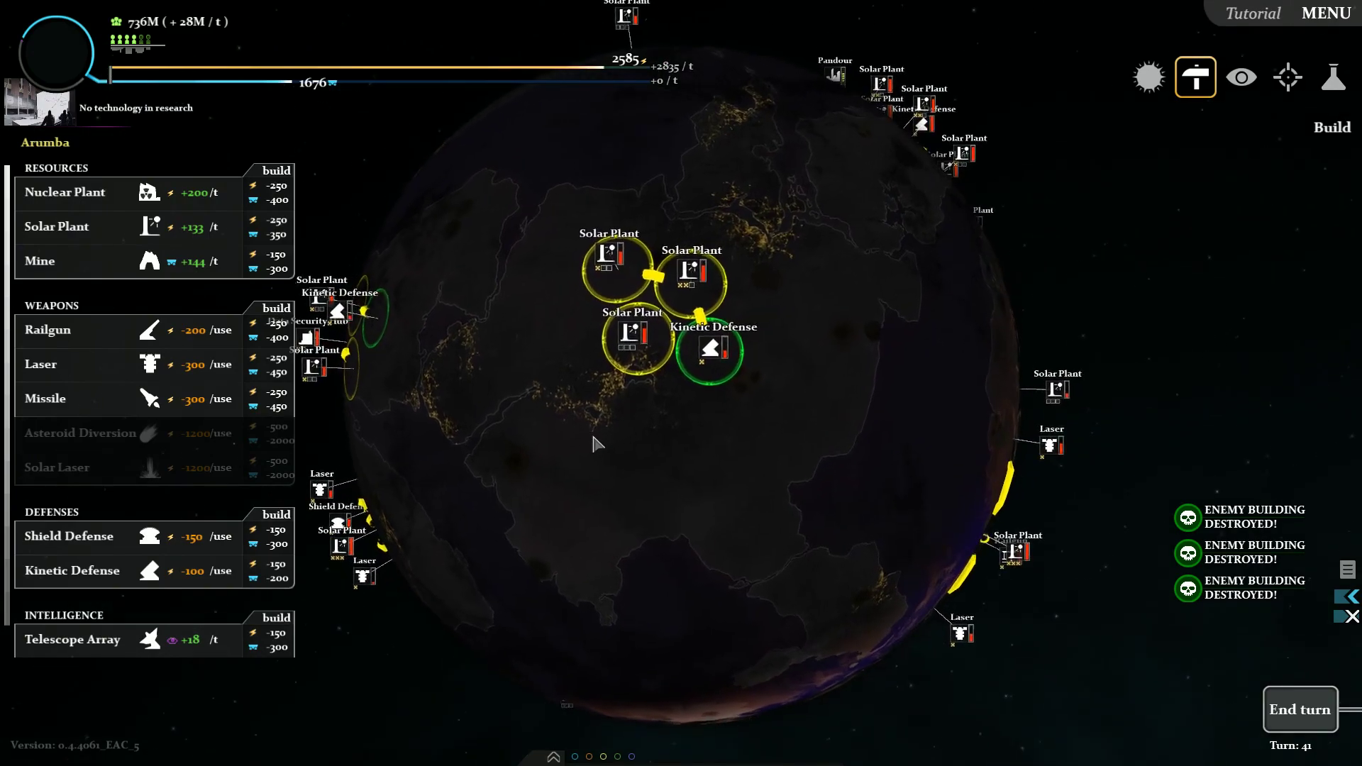
left_click_drag(596, 450, 740, 434)
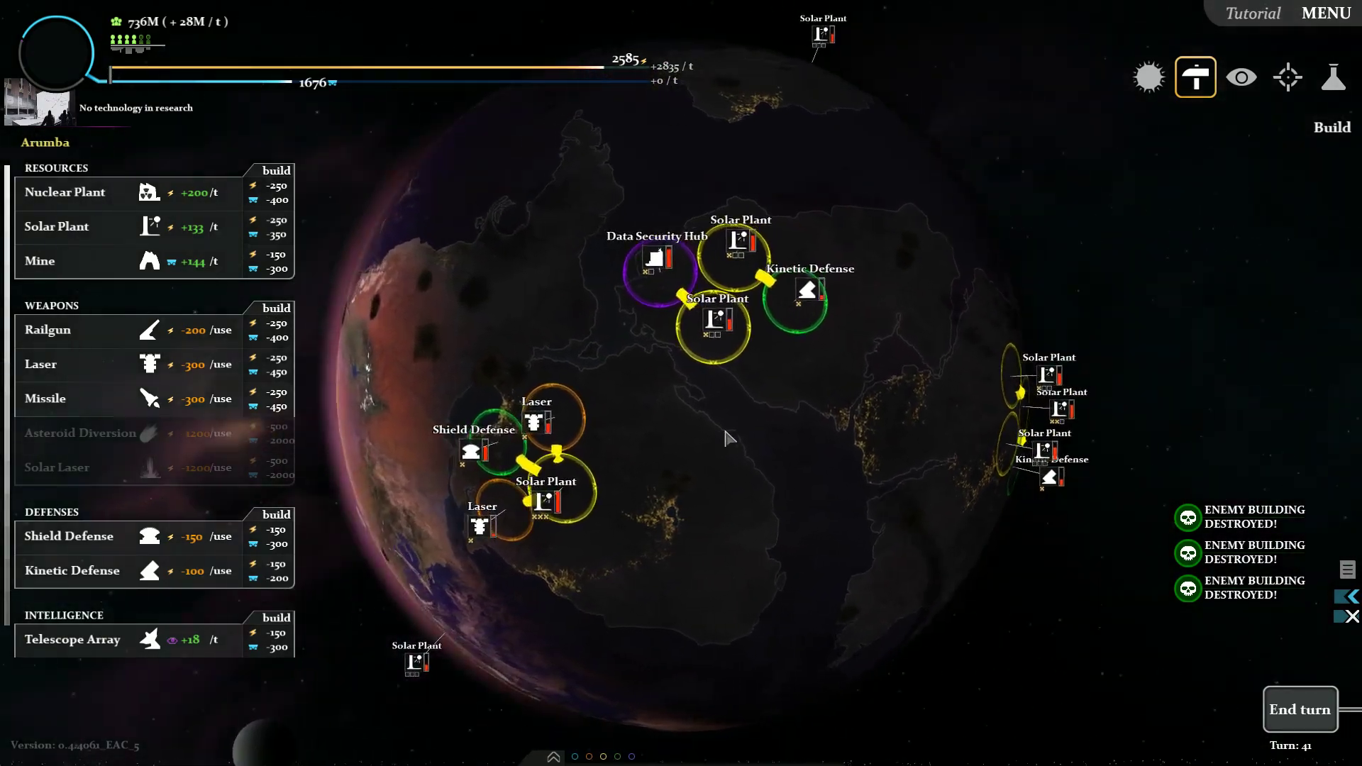
mouse_move(739, 434)
left_mouse_down()
mouse_move(793, 425)
mouse_move(637, 551)
left_mouse_up()
left_click(755, 252)
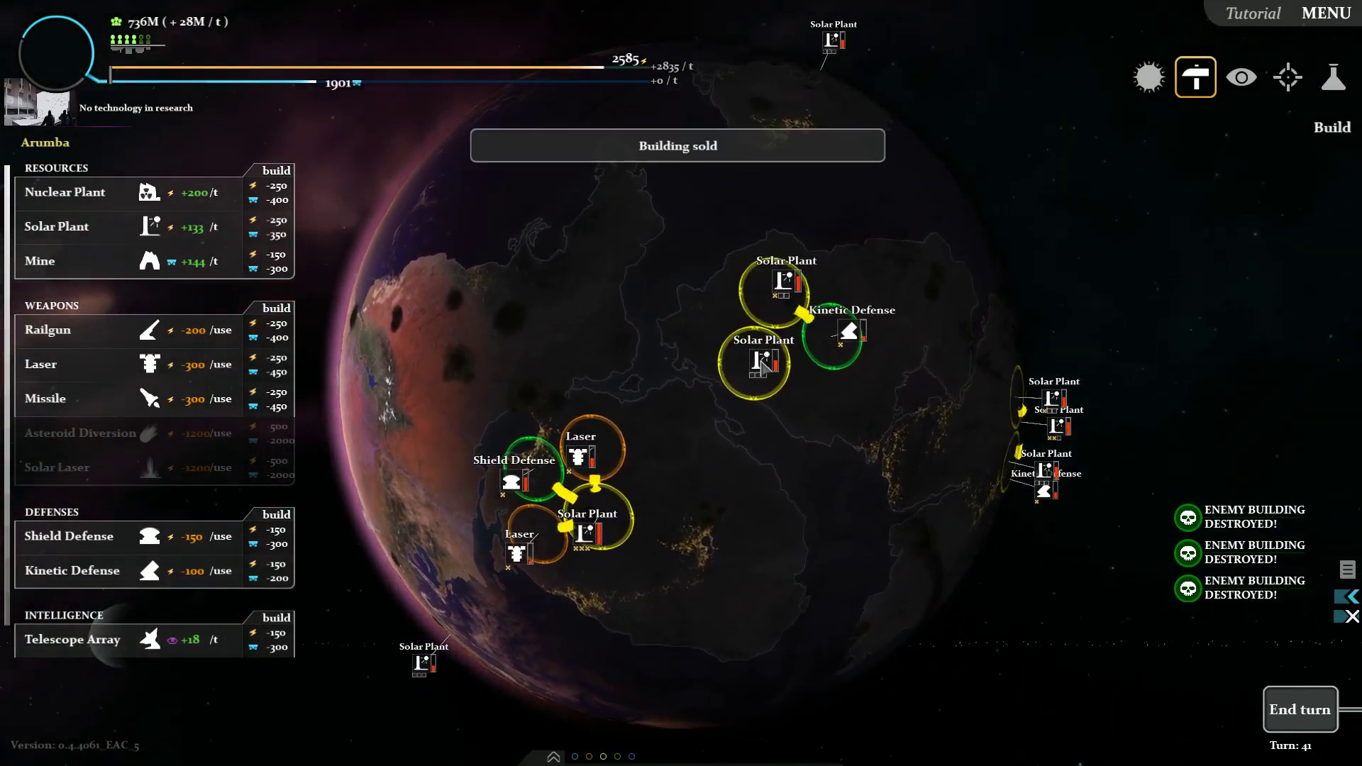
mouse_move(745, 214)
left_mouse_down()
mouse_move(753, 276)
mouse_move(473, 206)
left_mouse_up()
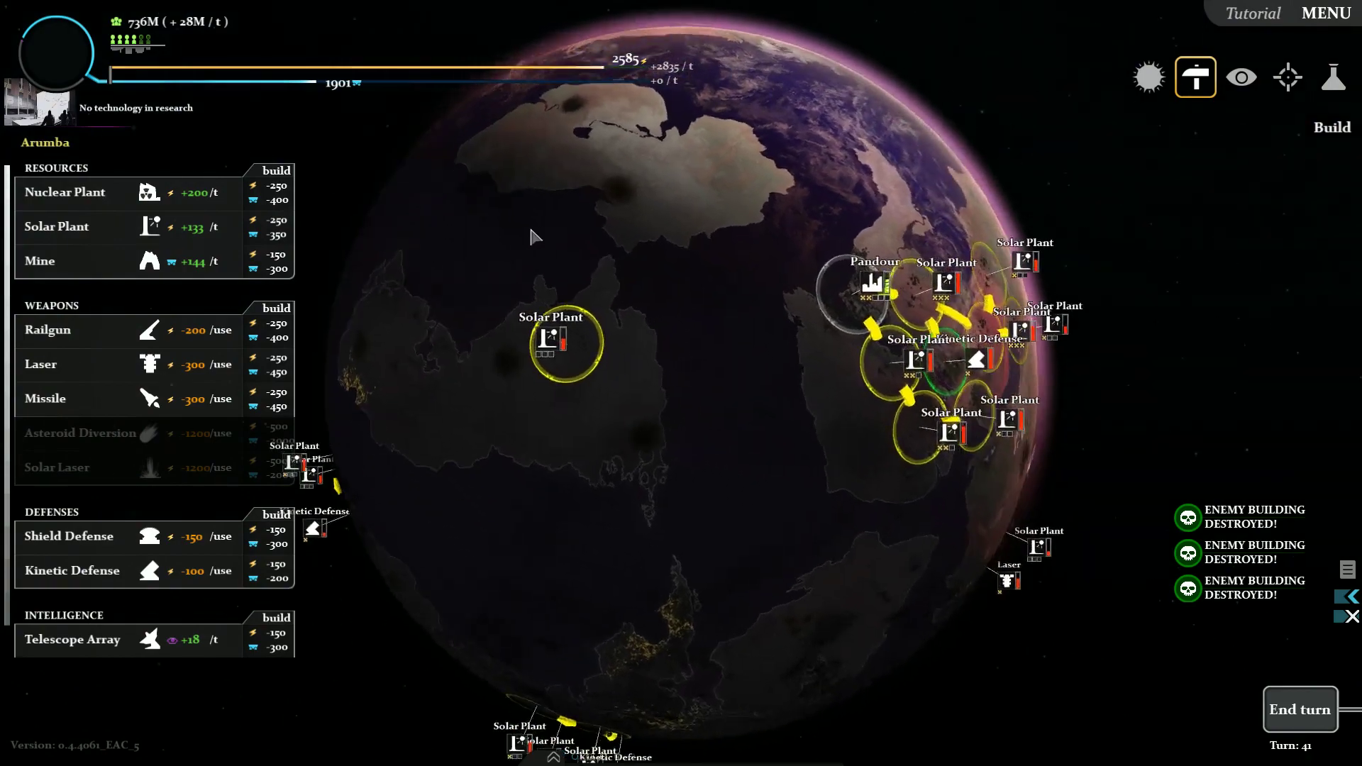
Step: Sell two Solar Plants in the cluster
left_click_drag(575, 320, 474, 213)
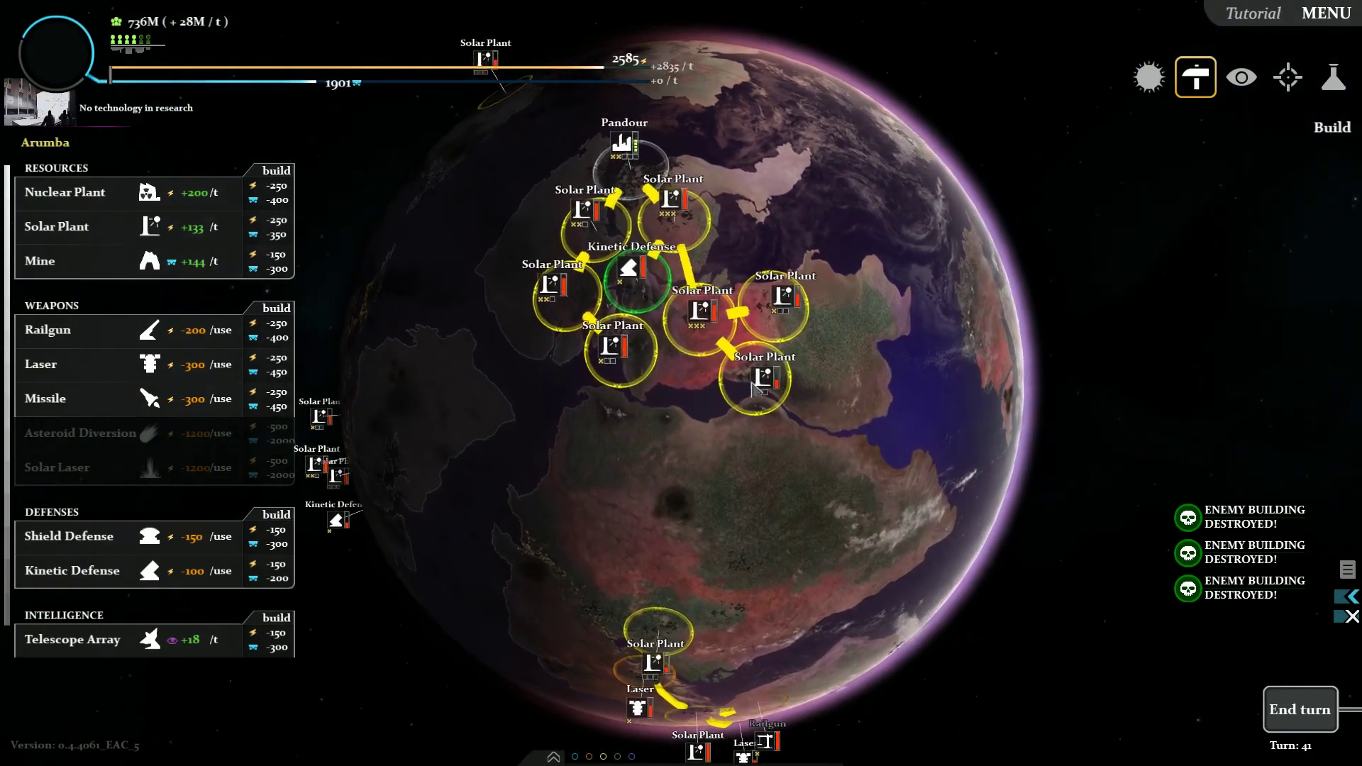
left_click(735, 377)
left_click(821, 430)
left_click(719, 304)
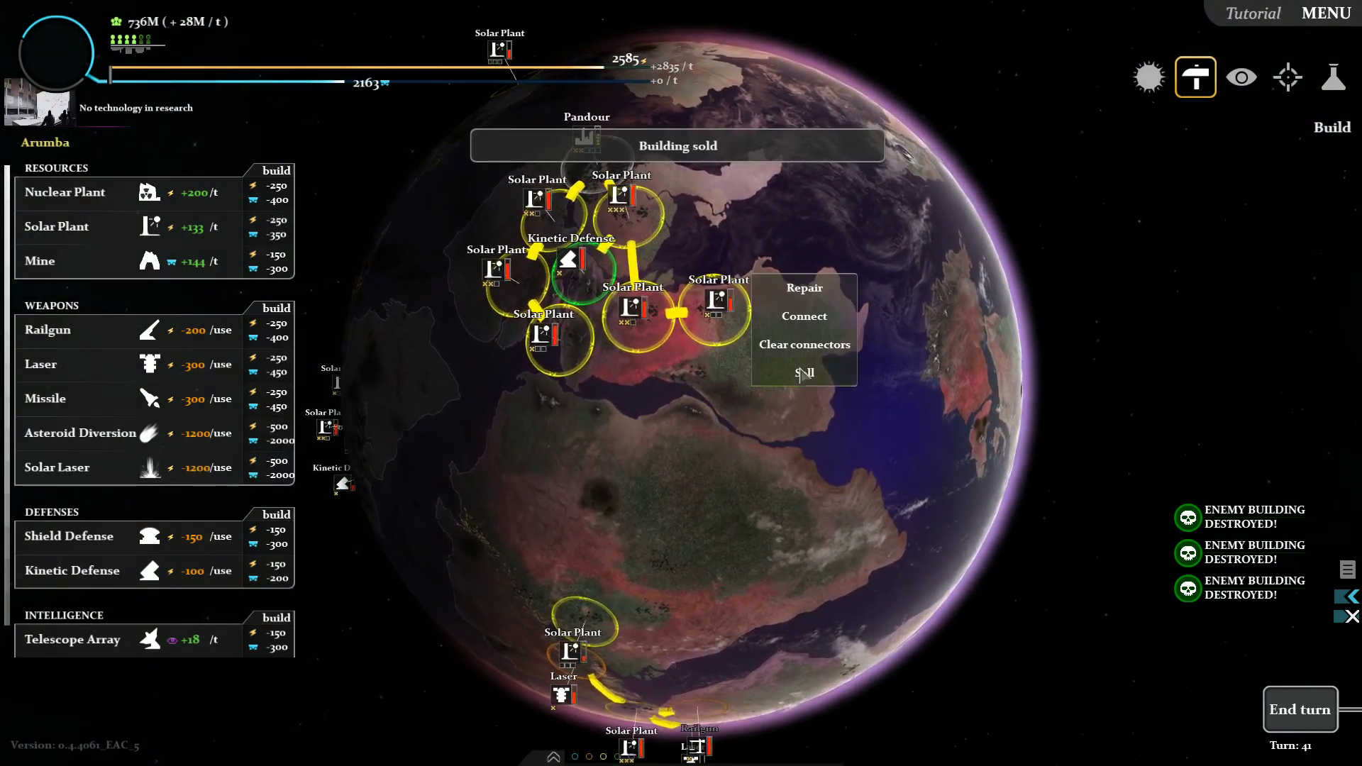
left_click(804, 372)
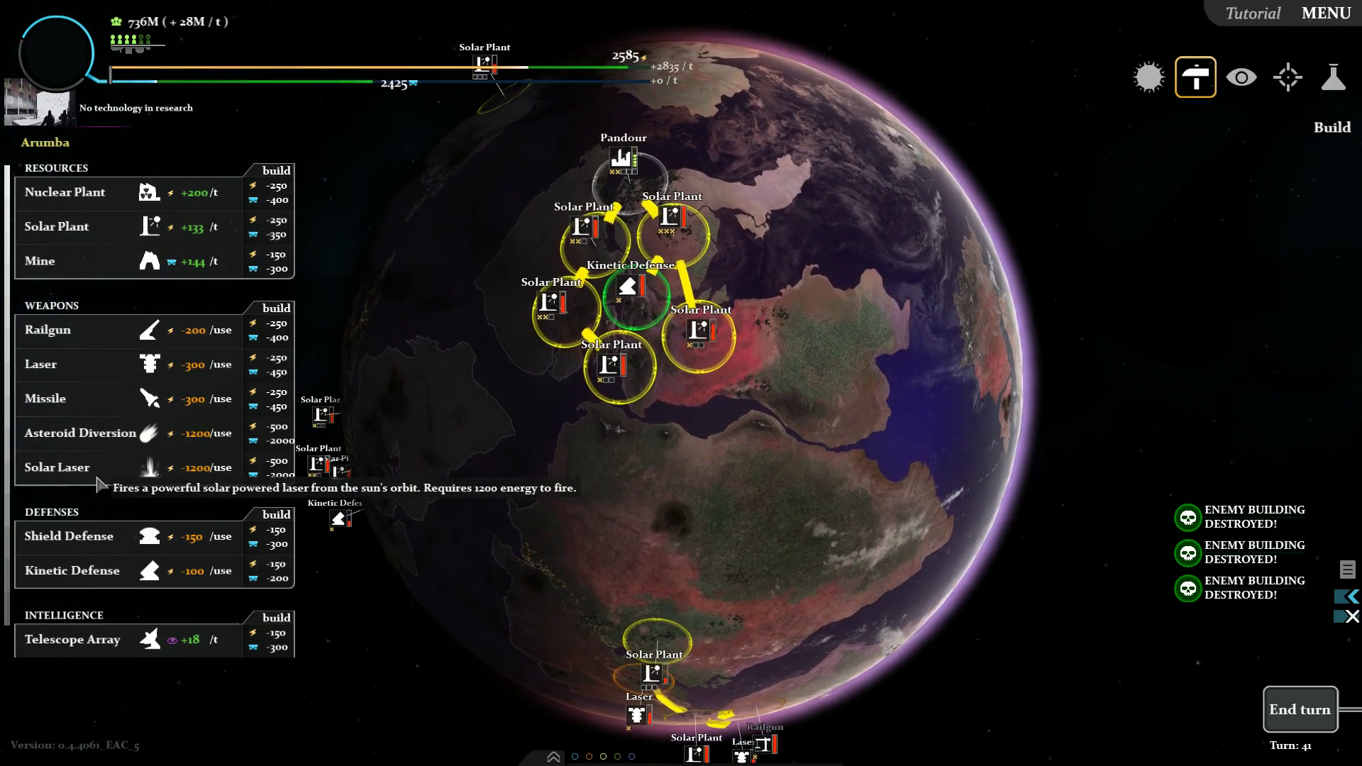
Step: Build a Solar Laser next to Pandour and a Railgun, then show the solar system view
left_click(272, 192)
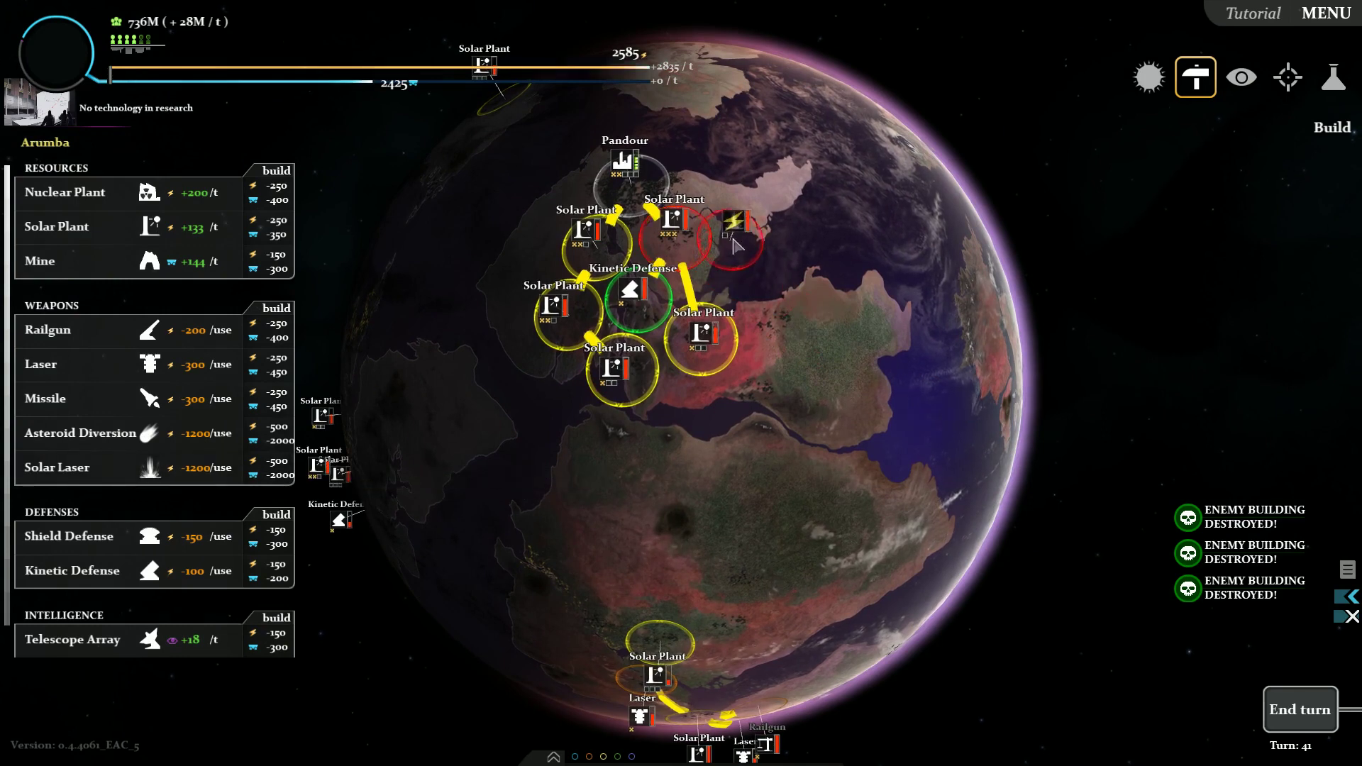
left_click(745, 219)
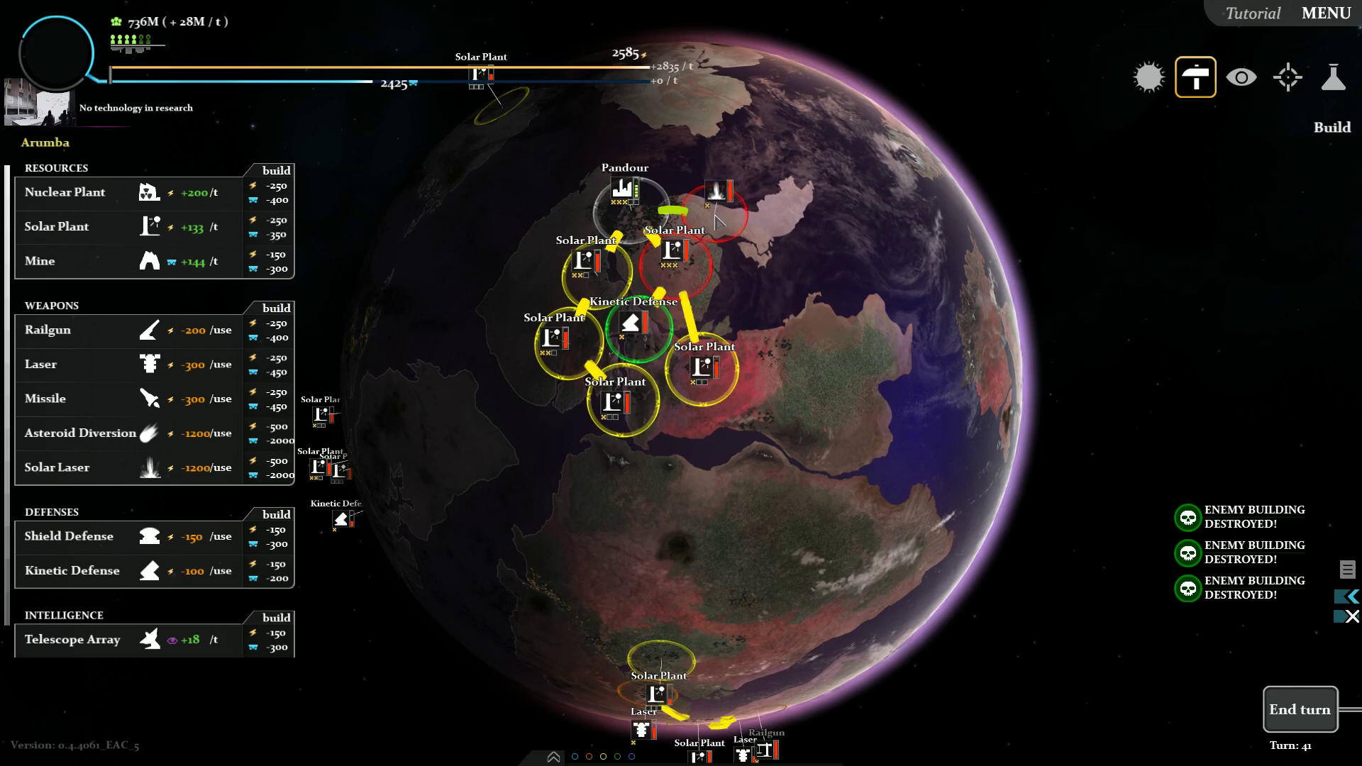
left_click(719, 219)
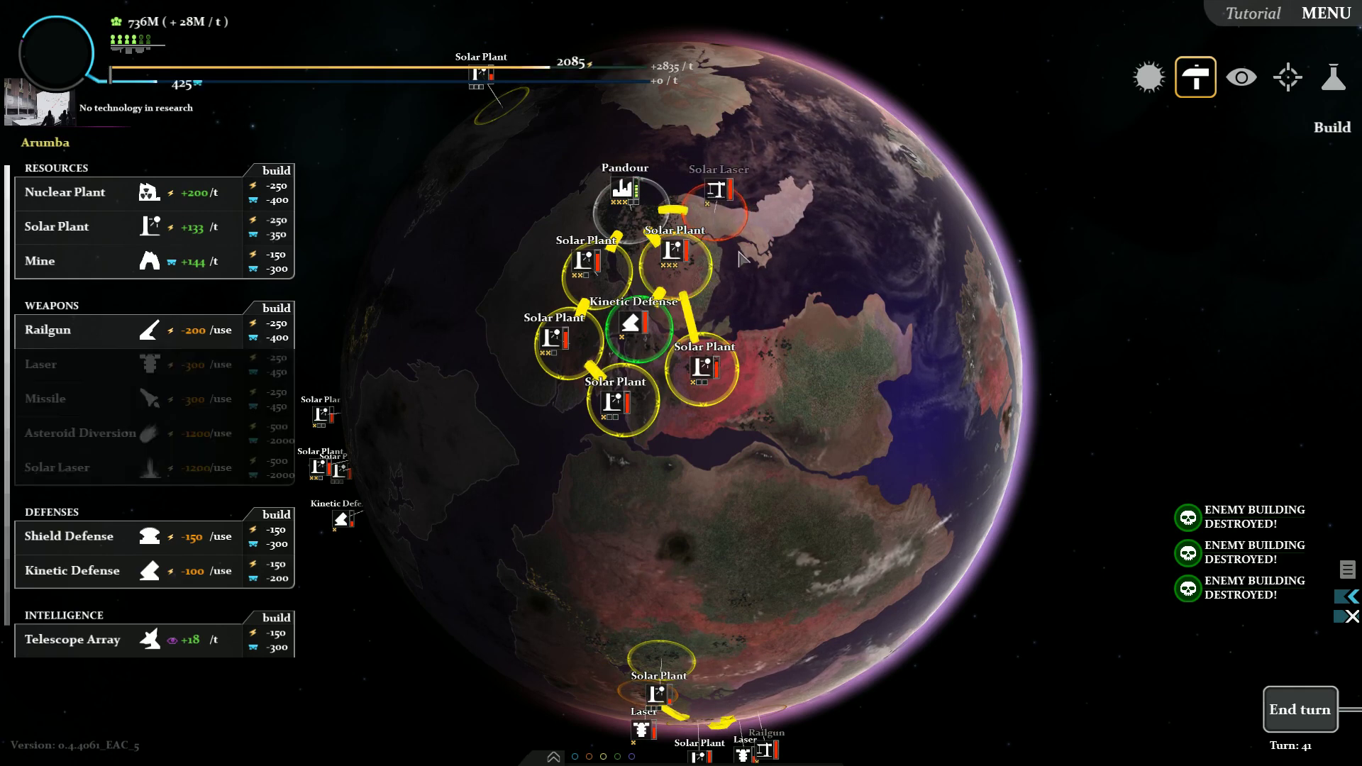
left_click(140, 330)
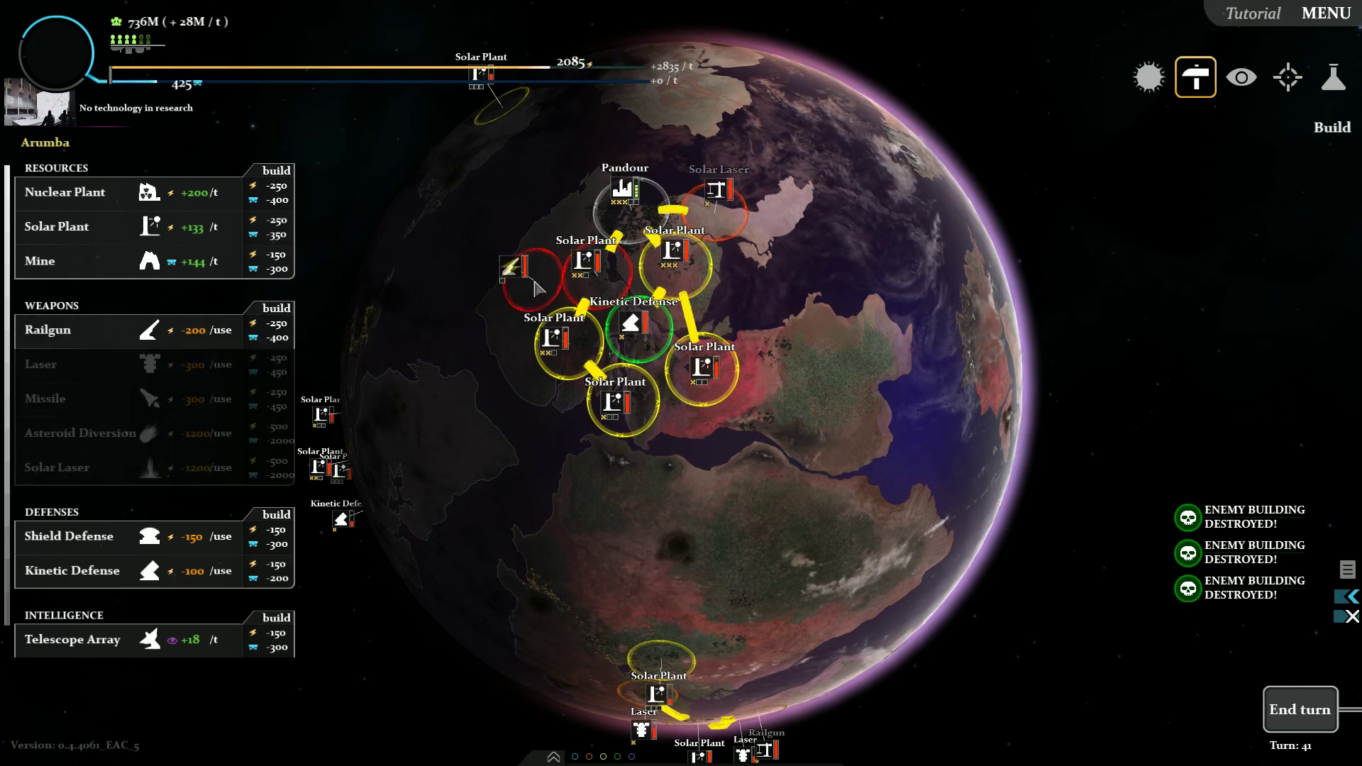
left_click(529, 287)
key("Tab")
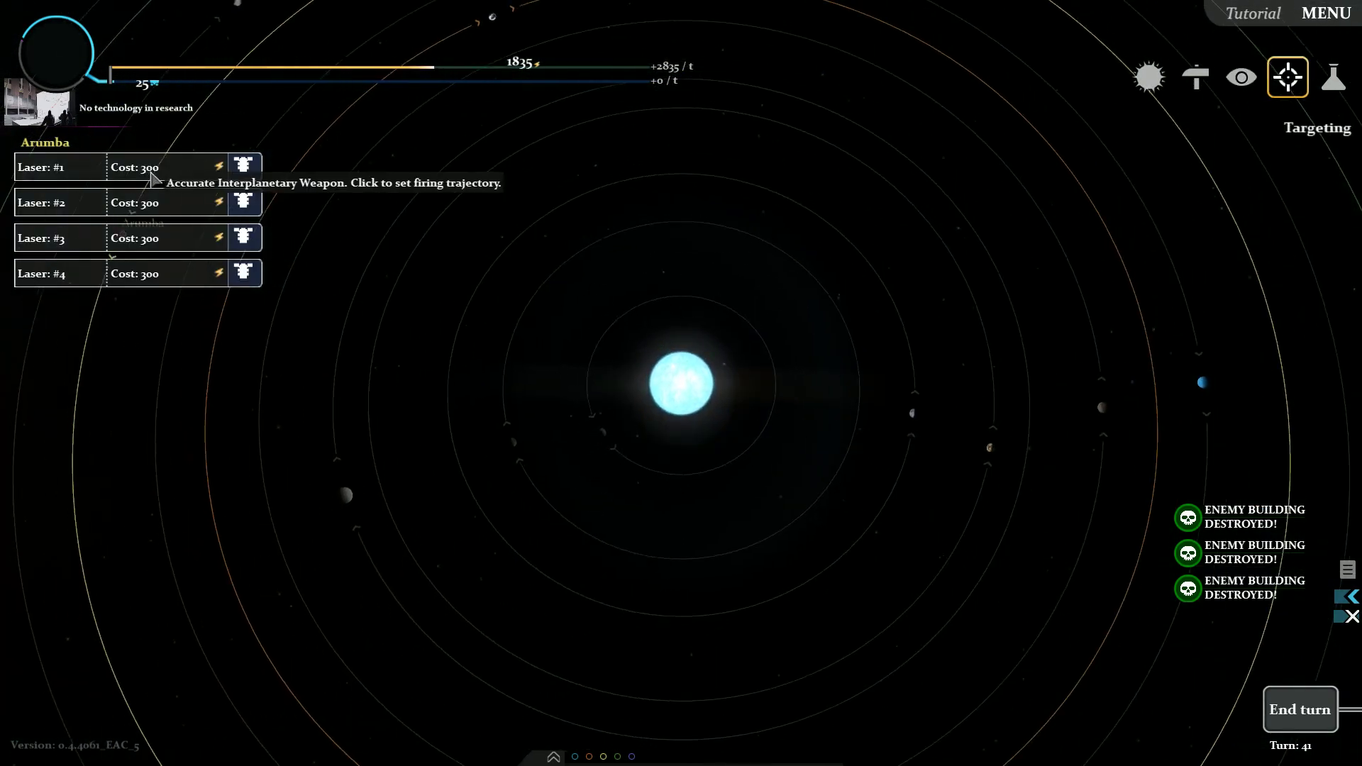
Step: Aim the first laser at Shenryyr, rotating the planet to view its buildings
left_click(219, 167)
left_click_drag(582, 371, 628, 303)
scroll(628, 303, "up", 8)
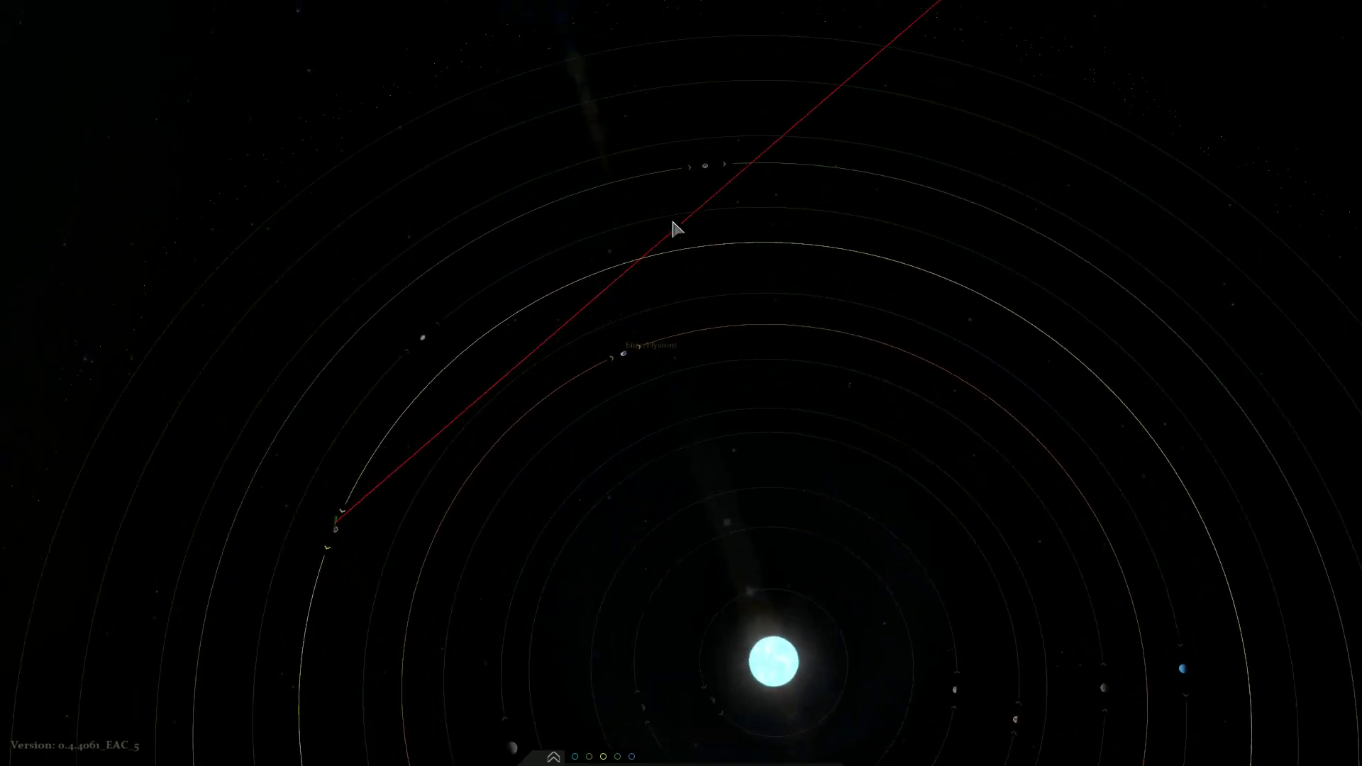
left_click(711, 114)
scroll(649, 352, "up", 6)
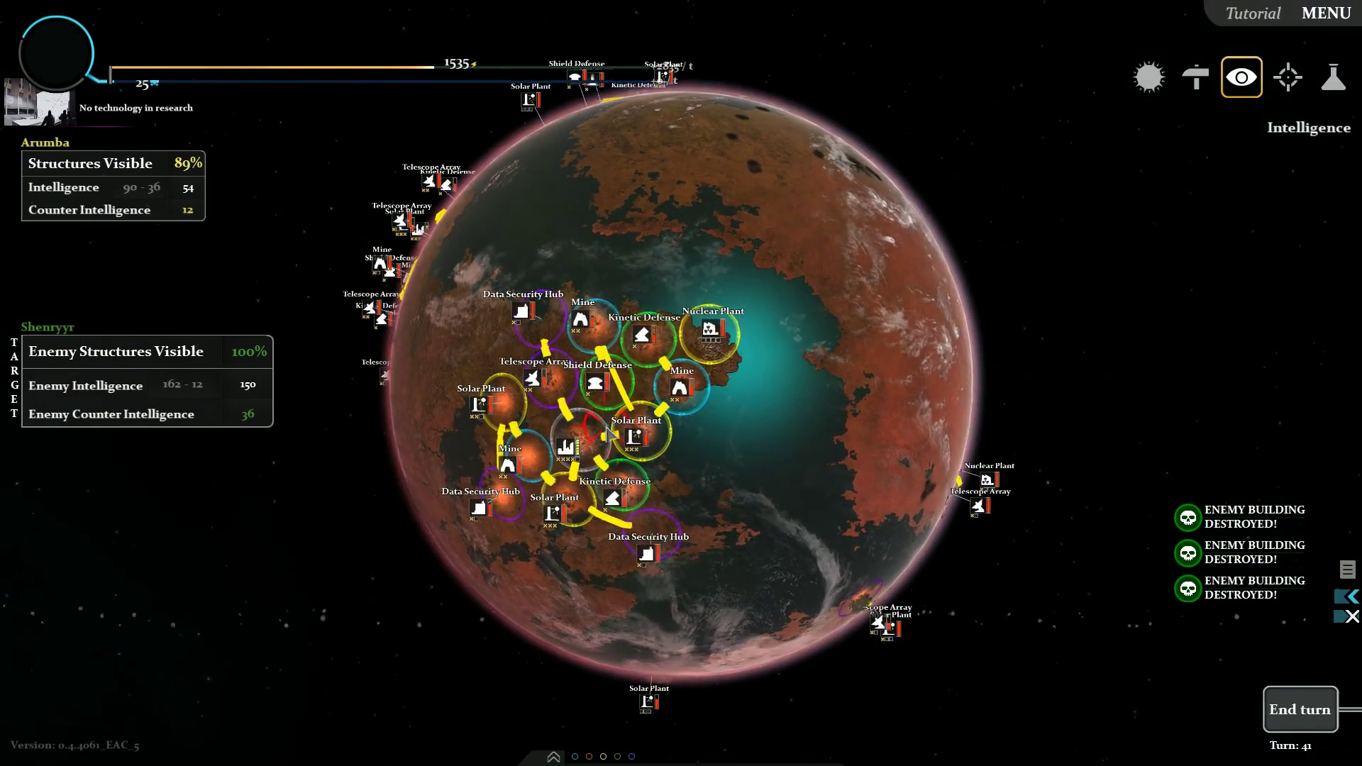
left_click_drag(694, 347, 672, 298)
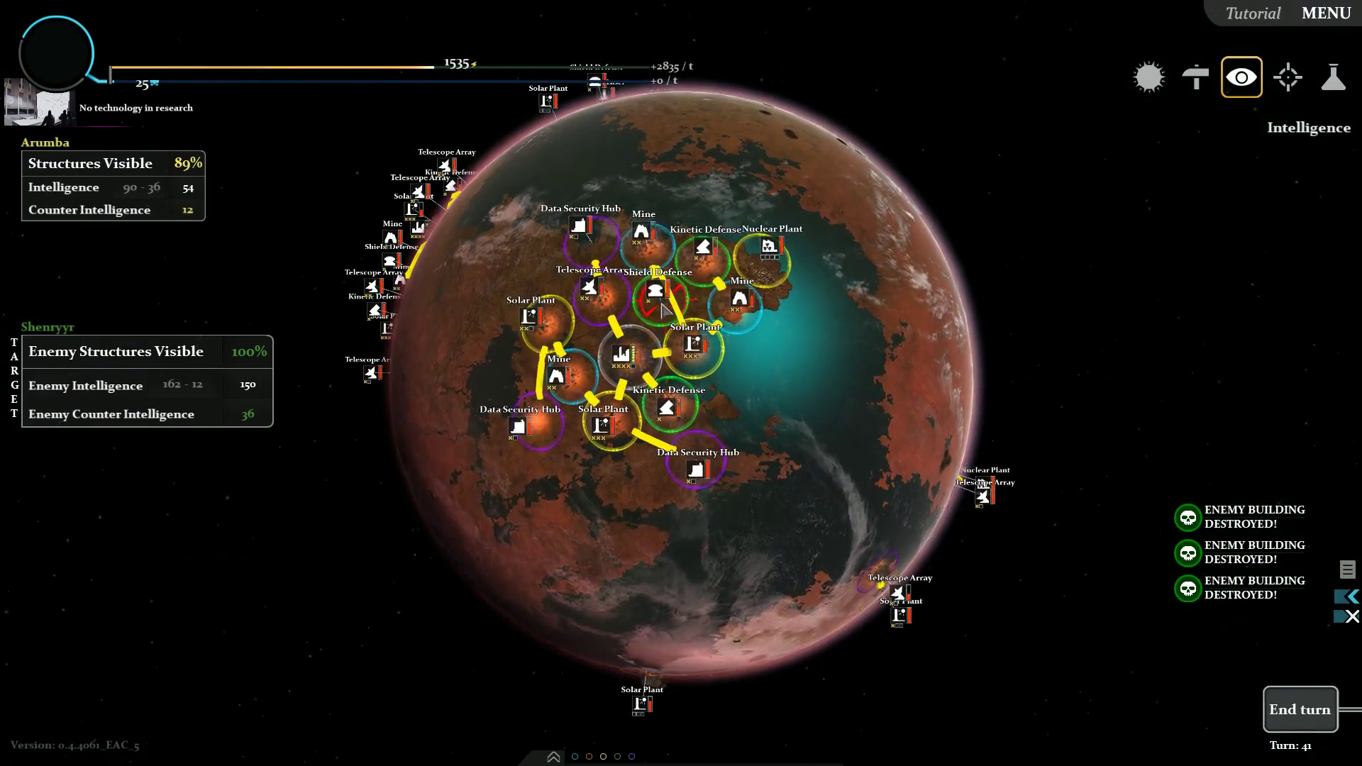
left_click(639, 359)
Step: Aim the remaining lasers at the enemy planet and confirm each target
left_click(160, 203)
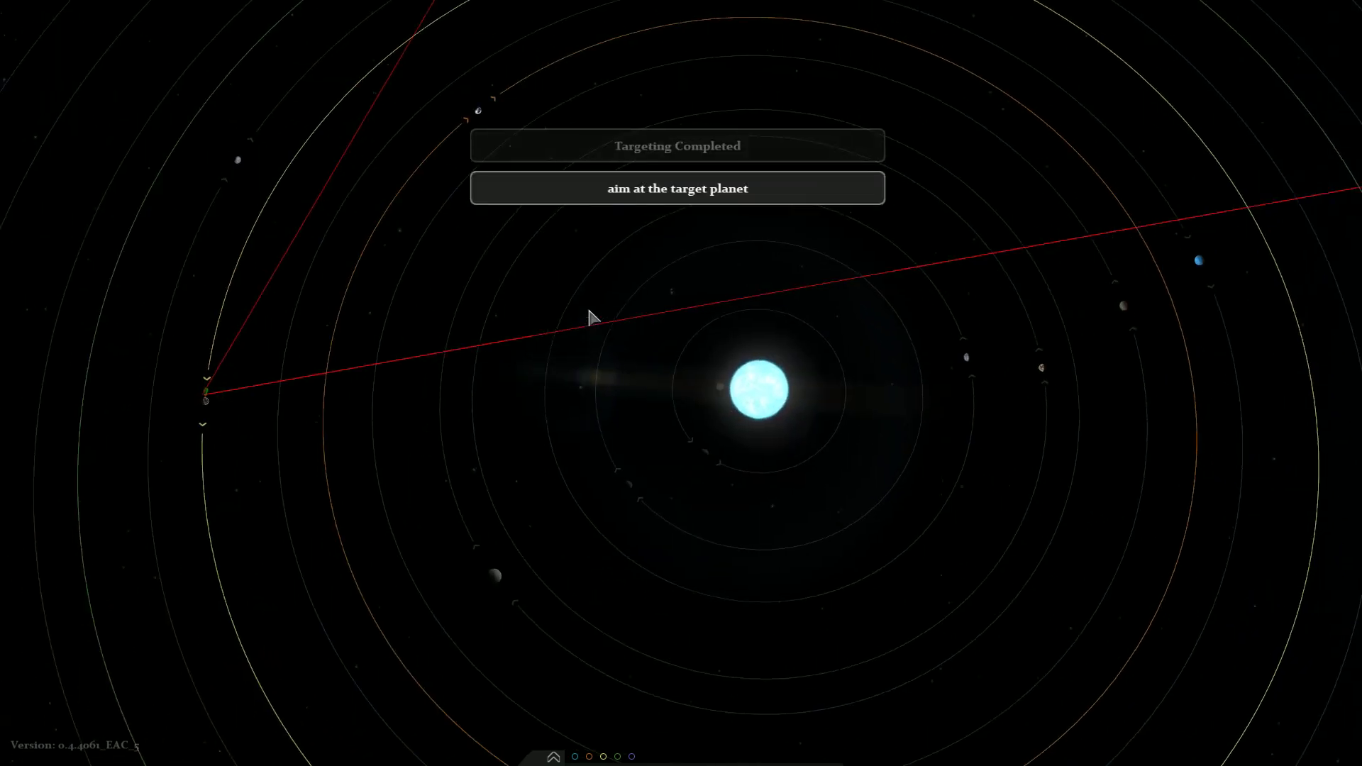
left_click(518, 153)
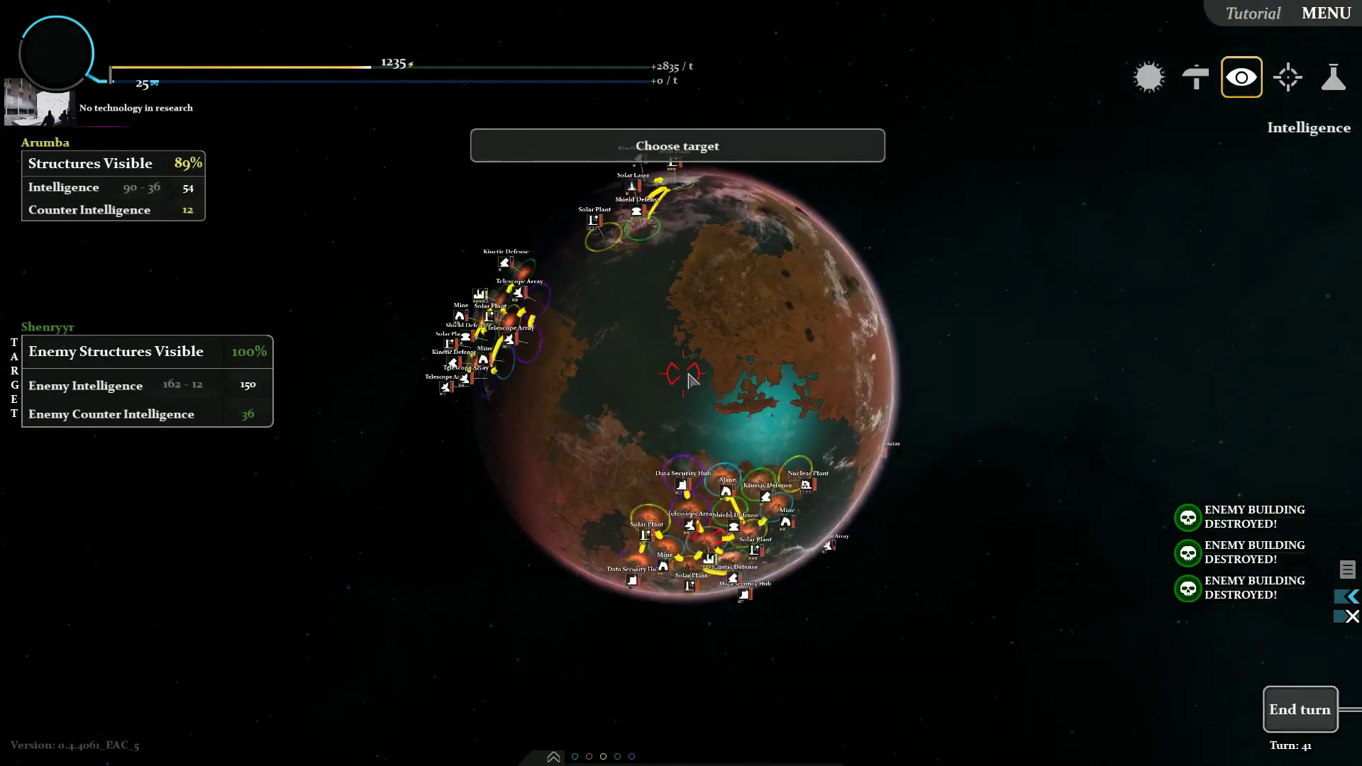
left_click(725, 472)
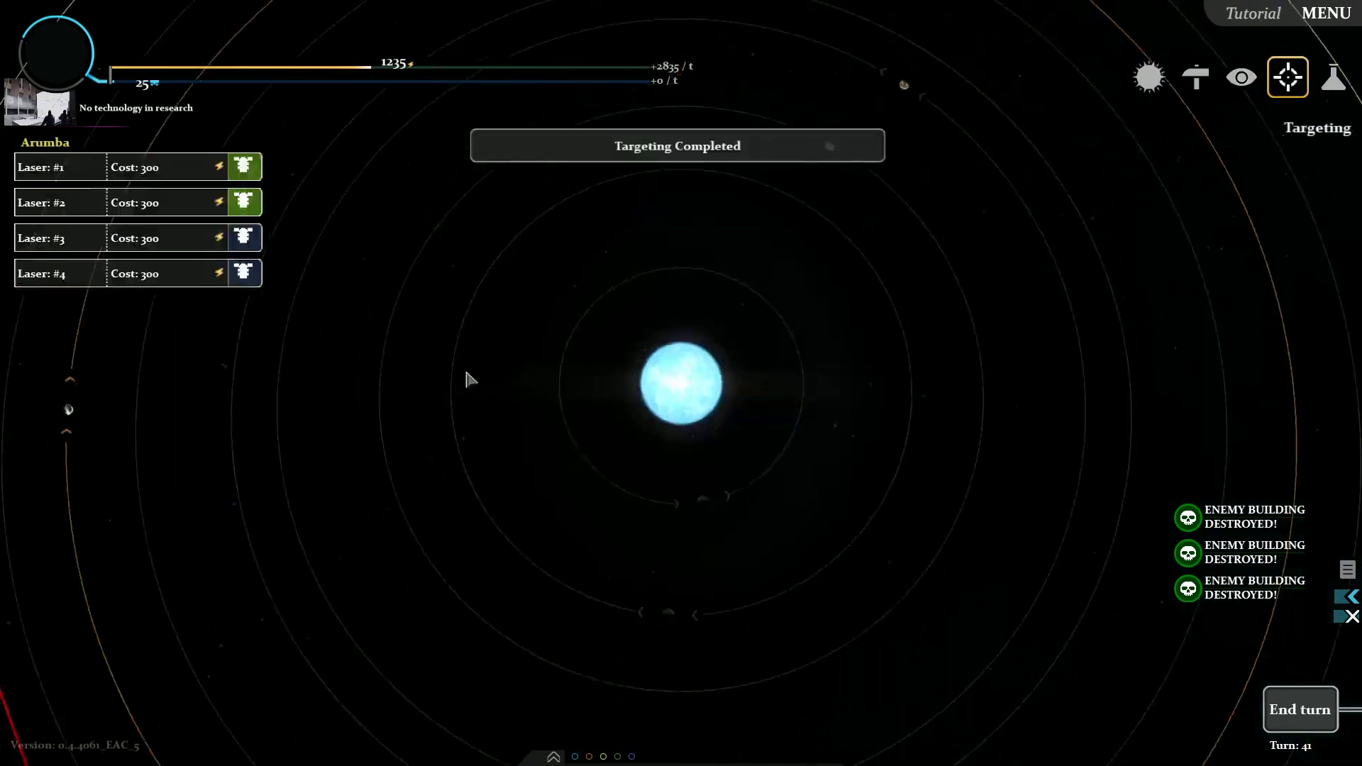
left_click(218, 171)
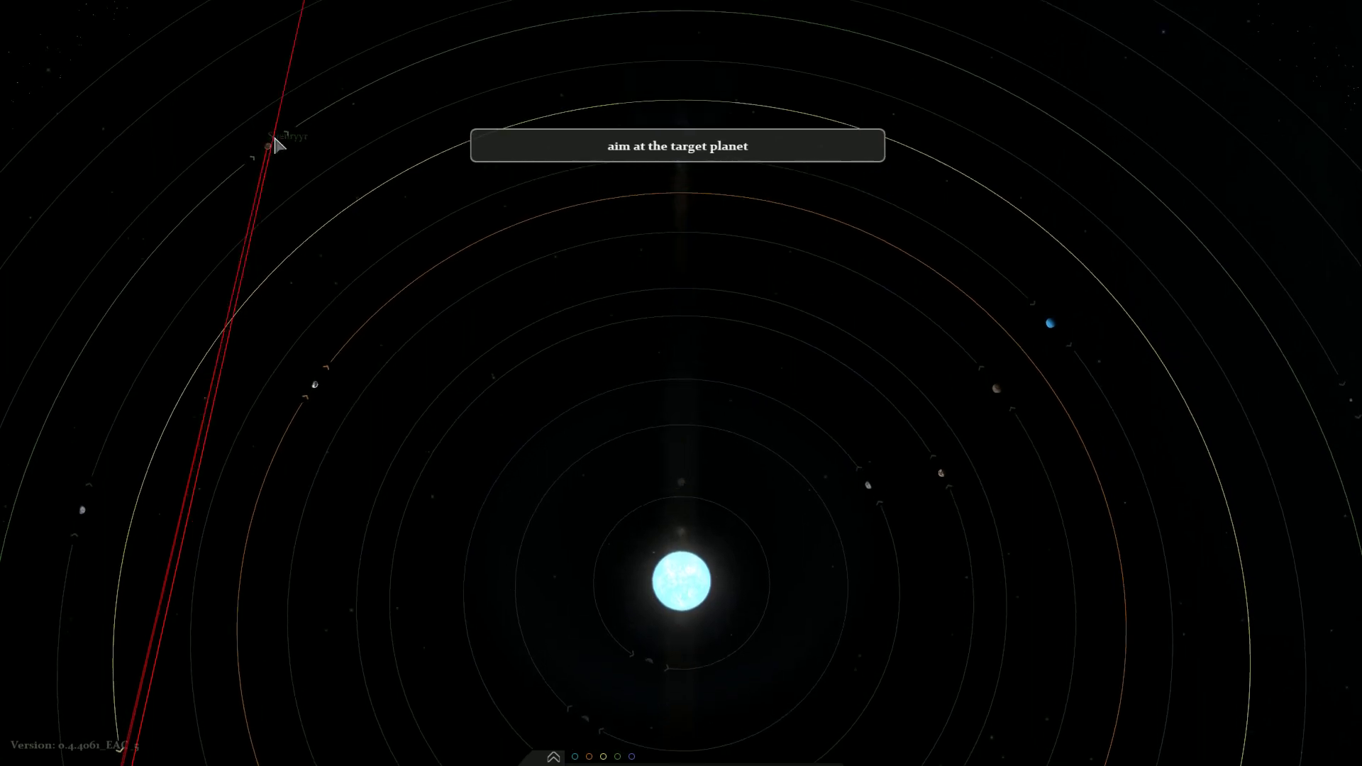
left_click(265, 147)
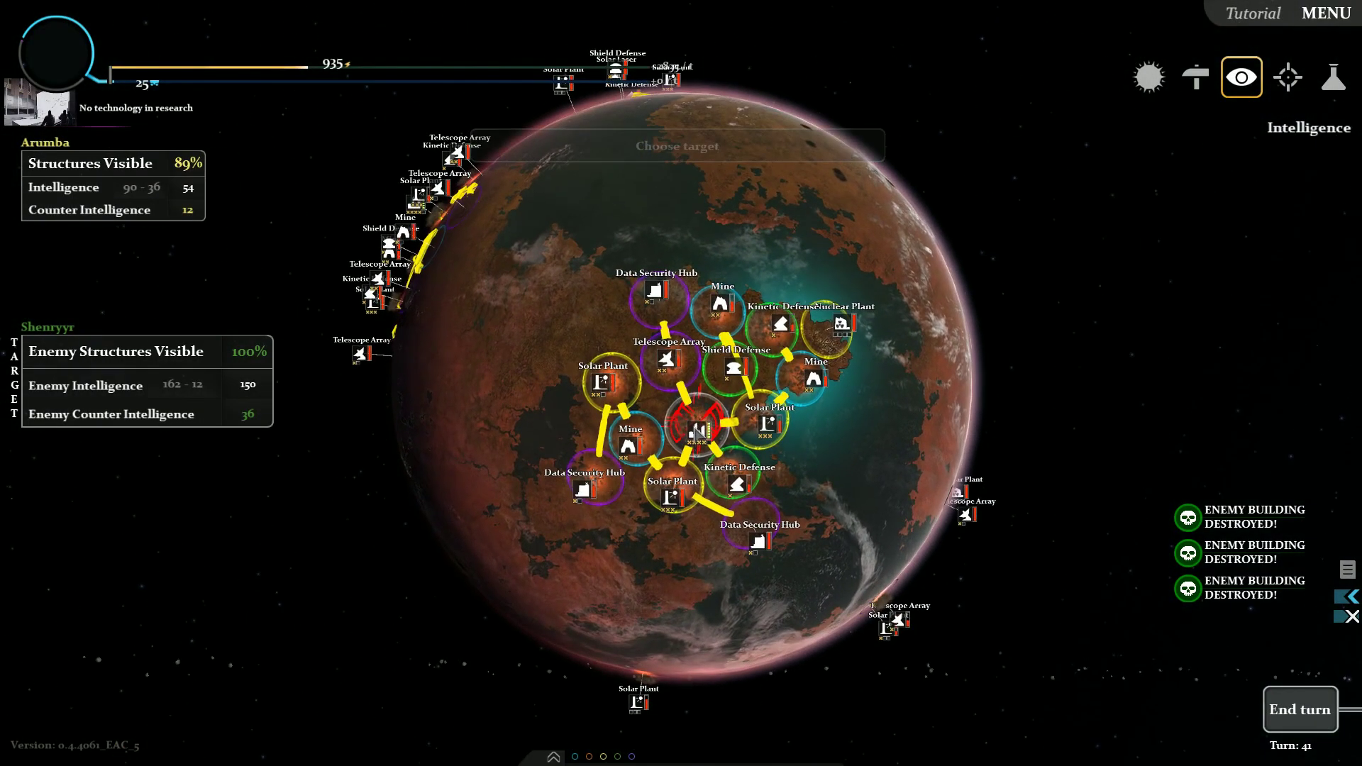
left_click(679, 450)
left_click(218, 274)
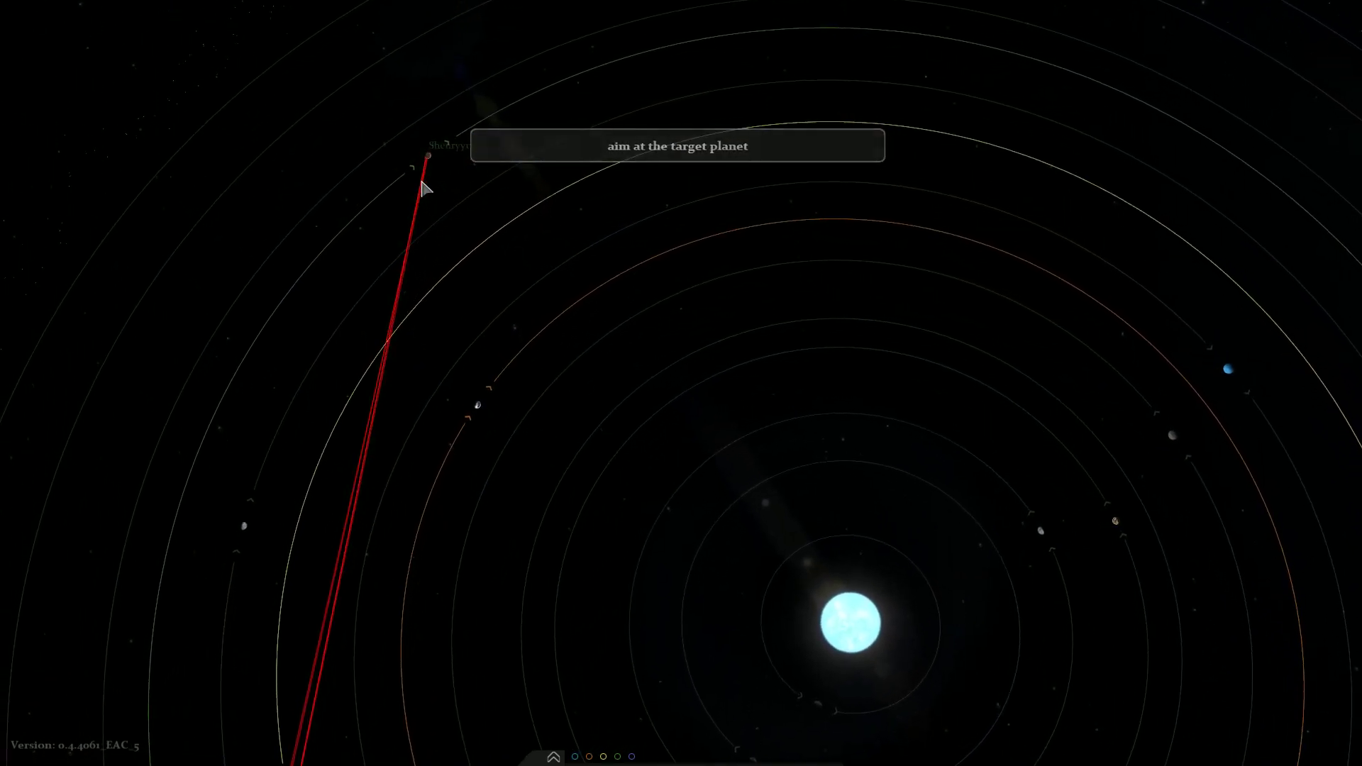
left_click(433, 159)
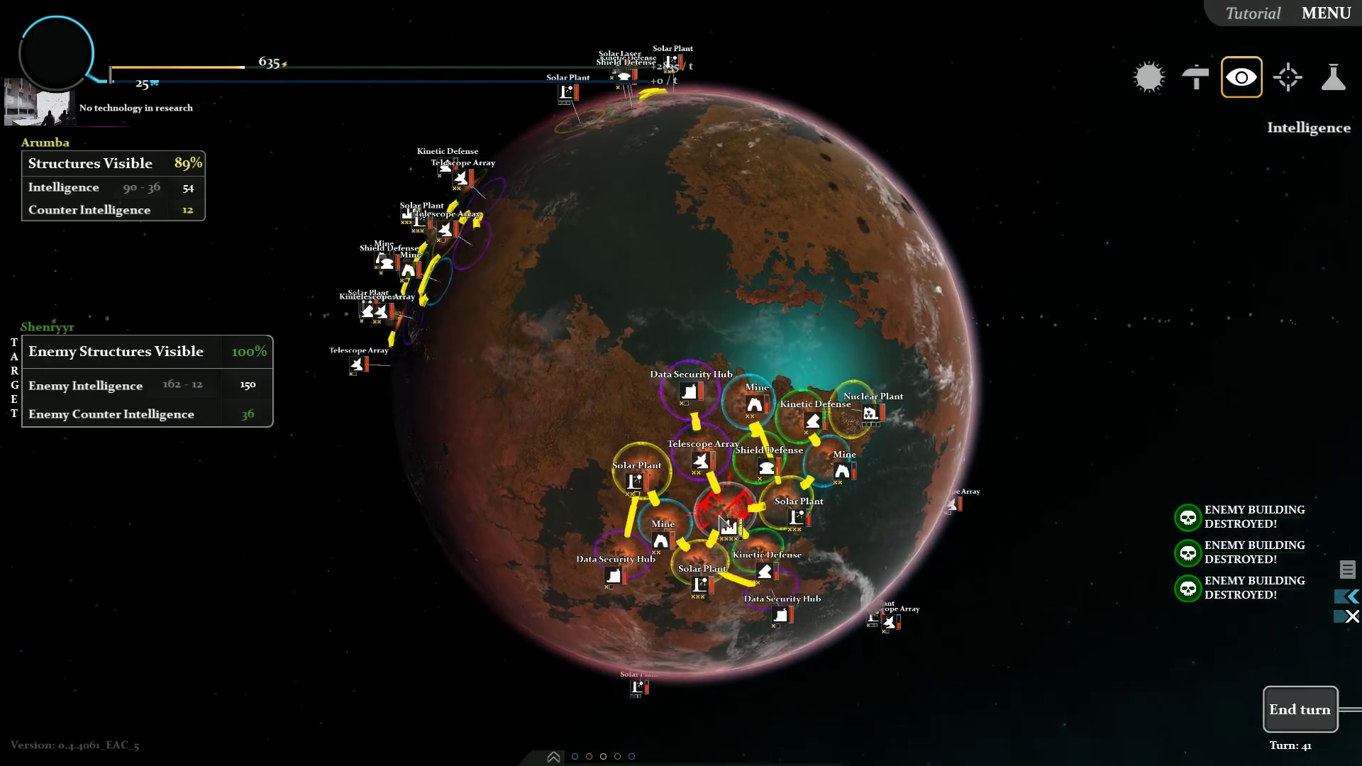
left_click(724, 509)
Step: End the turn, clear turn 42's notifications, then pan toward Shenryyr in Targeting with HUD hidden
left_click(1300, 709)
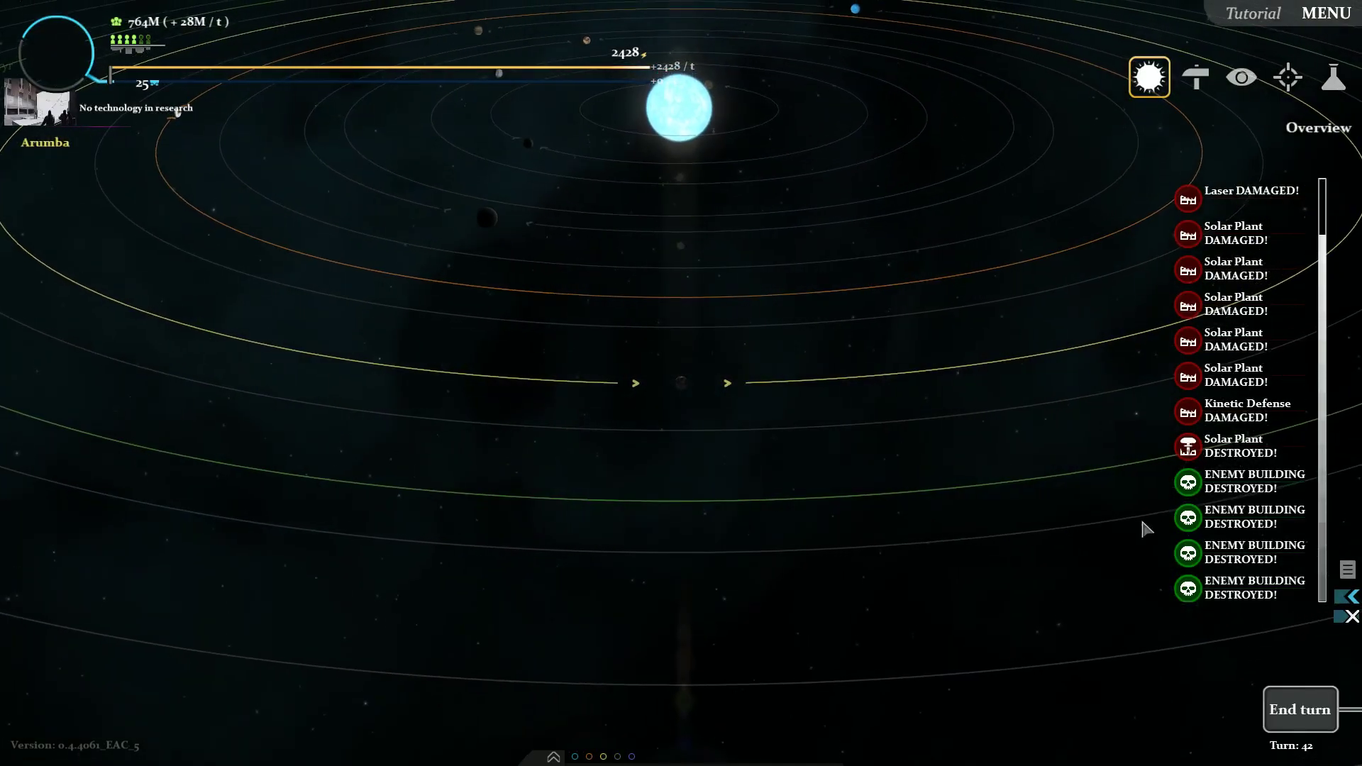
left_click(1353, 617)
key("4")
key("F10")
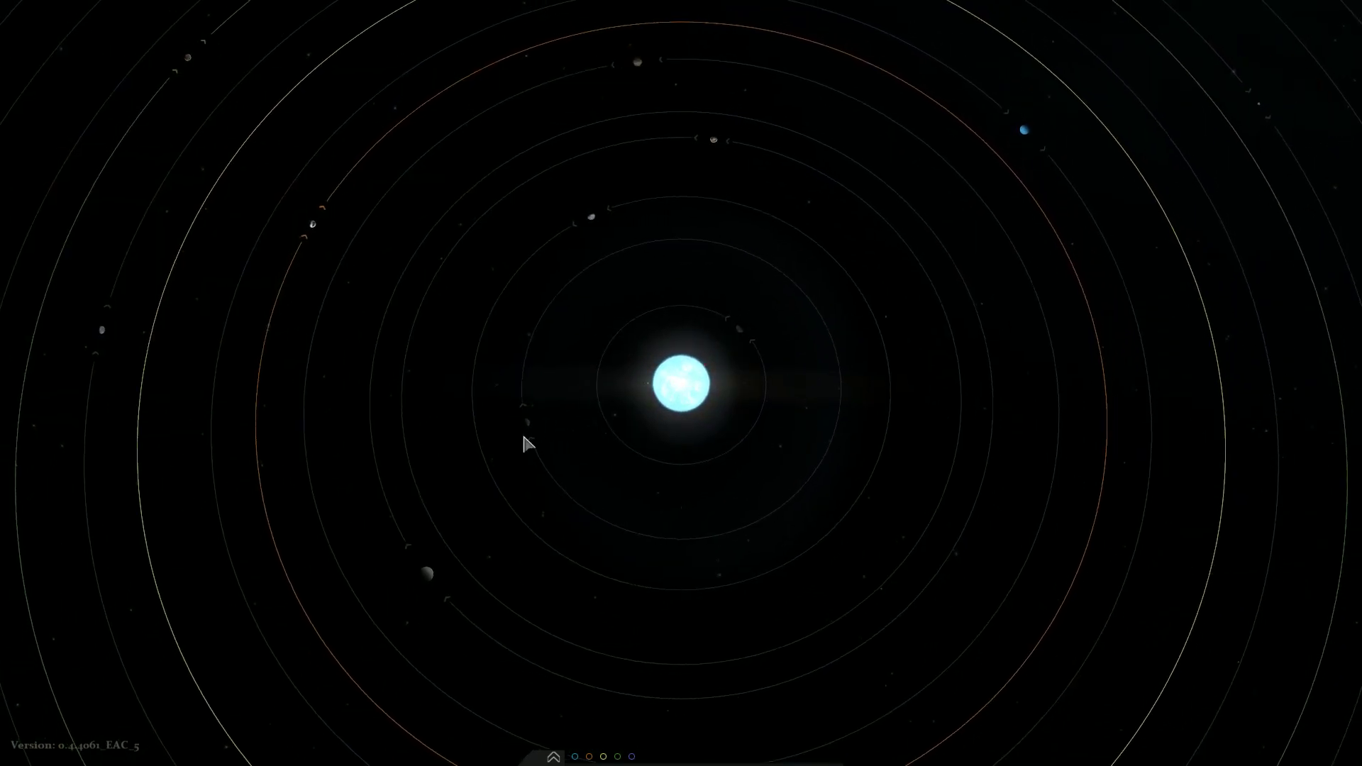
mouse_move(903, 177)
left_mouse_down()
mouse_move(821, 420)
mouse_move(415, 335)
mouse_move(559, 328)
left_mouse_up()
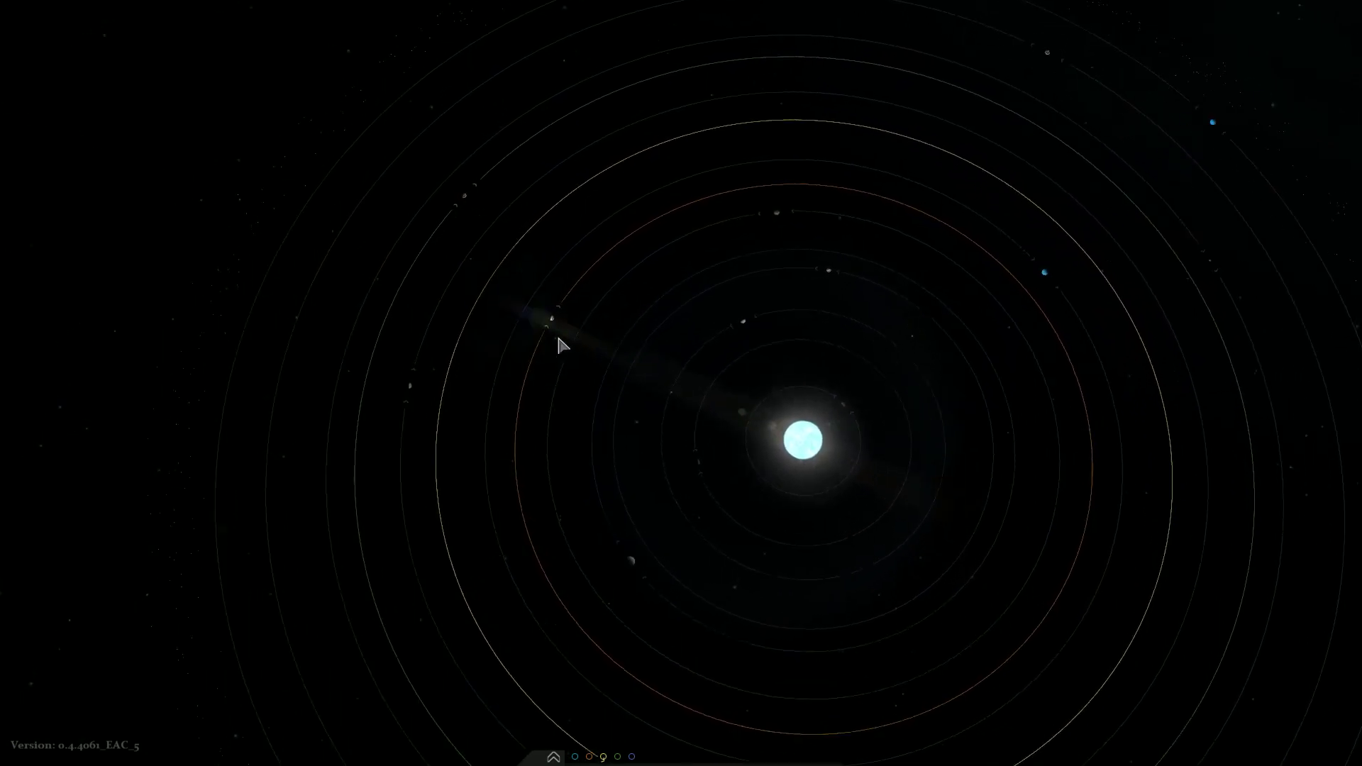
scroll(560, 329, "up", 3)
scroll(511, 362, "up", 4)
scroll(468, 389, "up", 3)
scroll(469, 388, "up", 2)
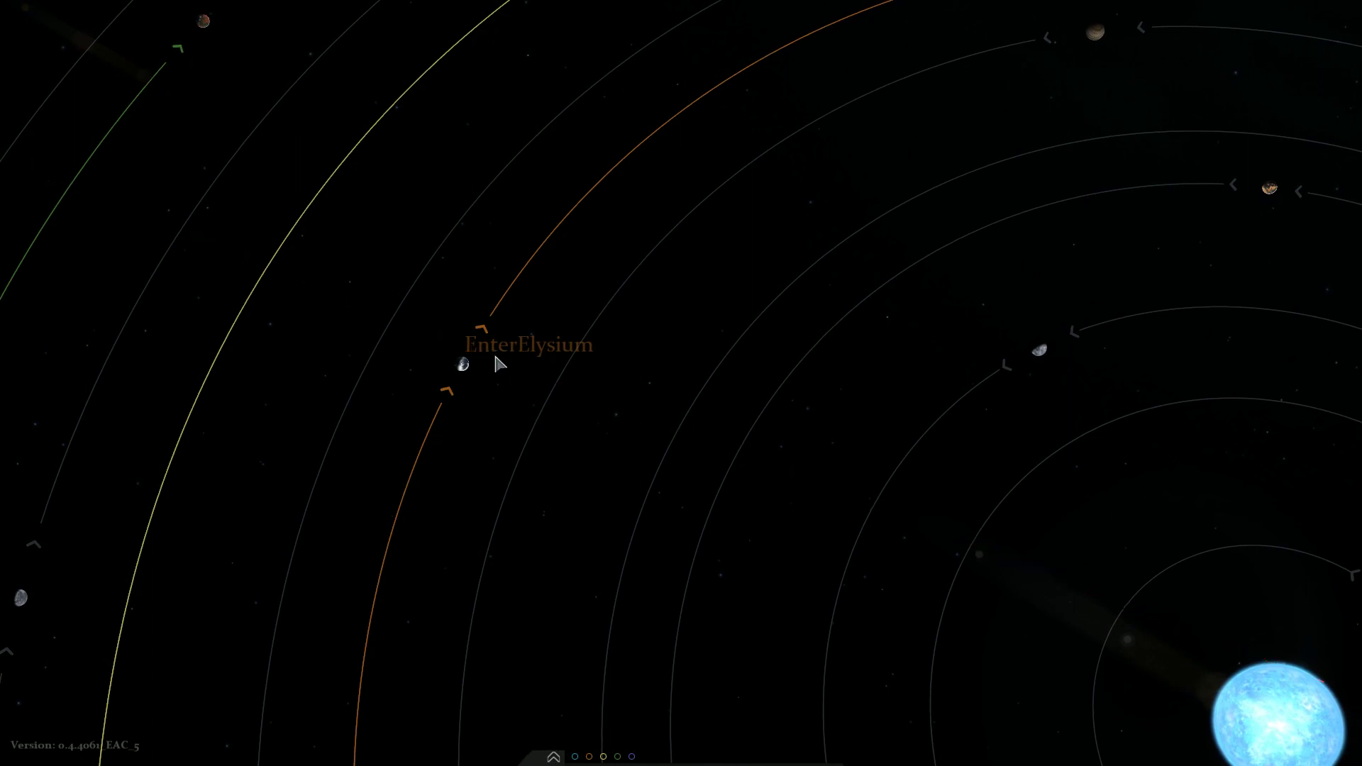
left_click_drag(496, 363, 539, 283)
Step: Inspect Shenryyr close up, abort targeting, and return to the solar-system weapons list
double_click(539, 284)
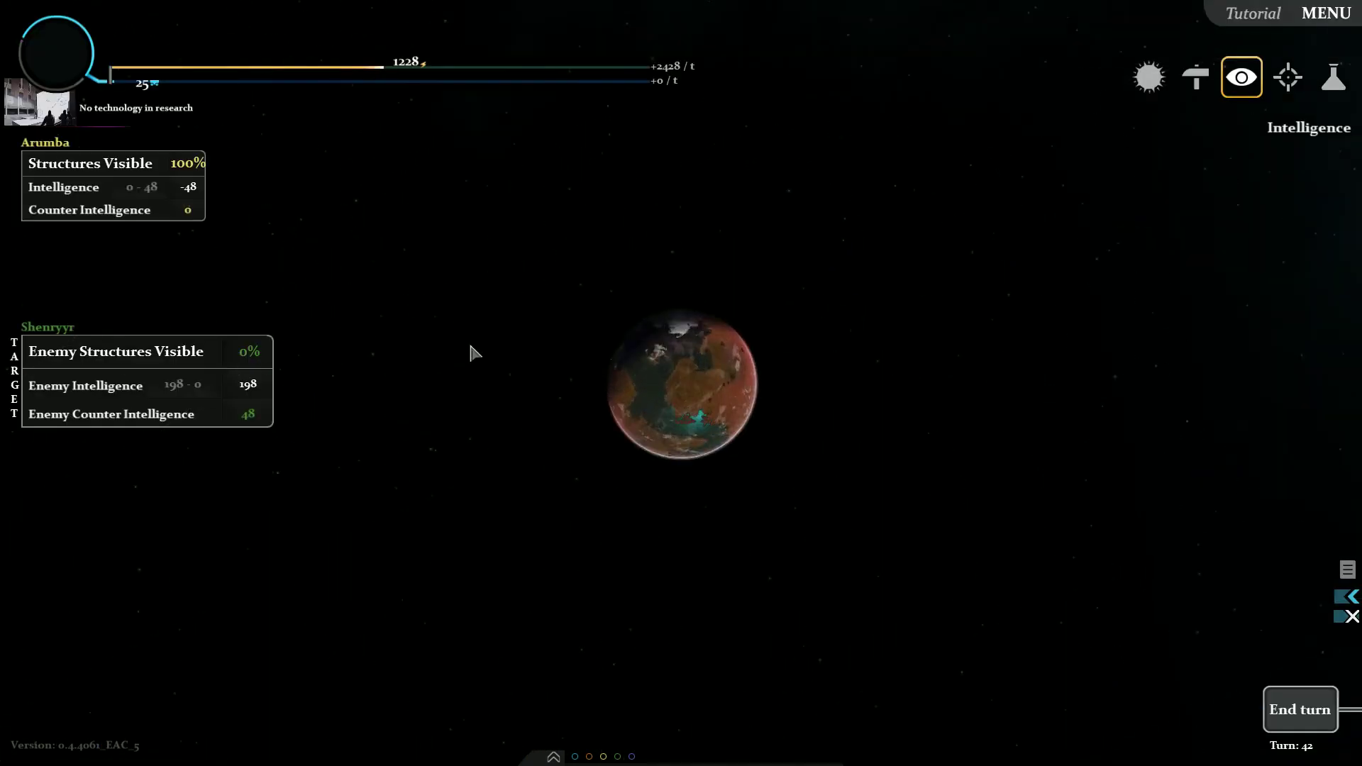
scroll(616, 342, "up", 3)
mouse_move(628, 345)
left_mouse_down()
mouse_move(710, 331)
mouse_move(647, 370)
mouse_move(682, 458)
left_mouse_up()
scroll(711, 331, "down", 3)
scroll(647, 369, "up", 2)
scroll(648, 369, "up", 4)
scroll(660, 425, "up", 3)
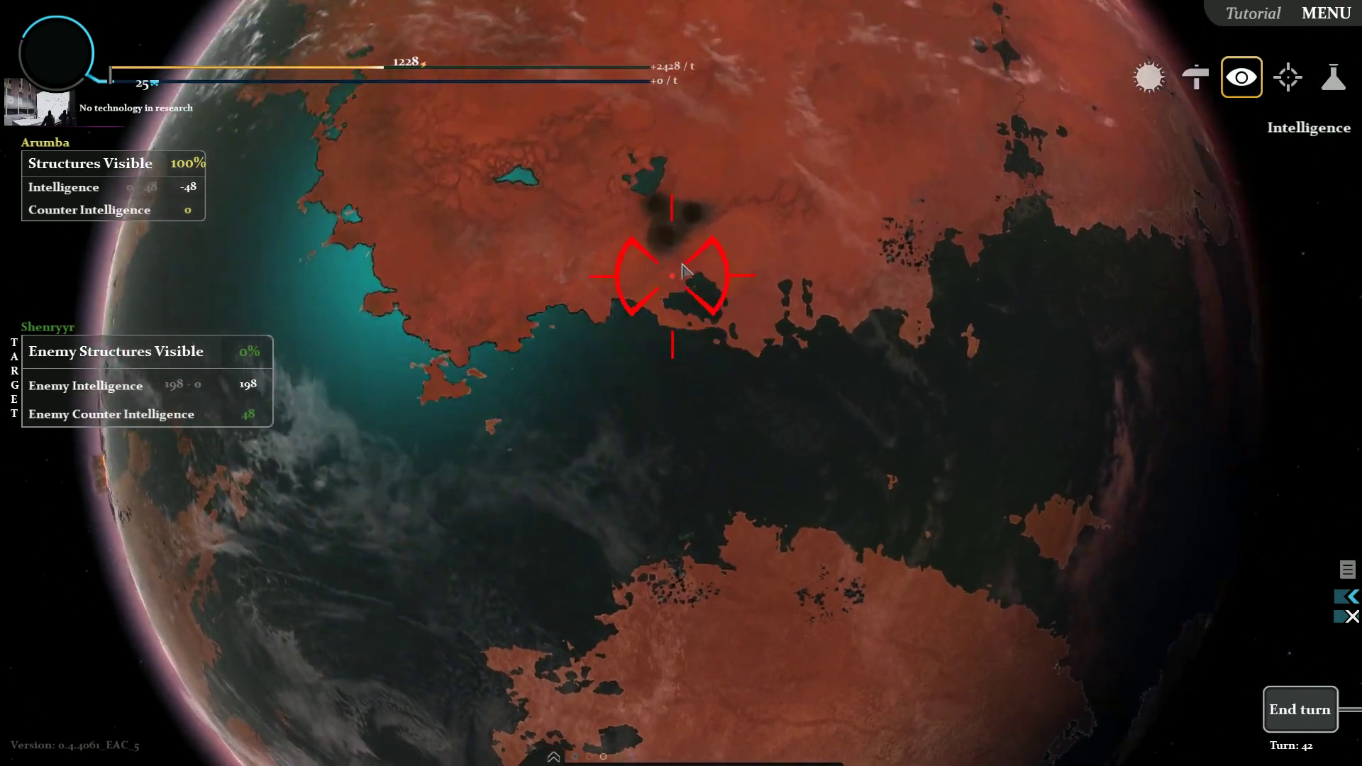
left_click_drag(660, 266, 629, 388)
right_click(628, 388)
left_click(1287, 76)
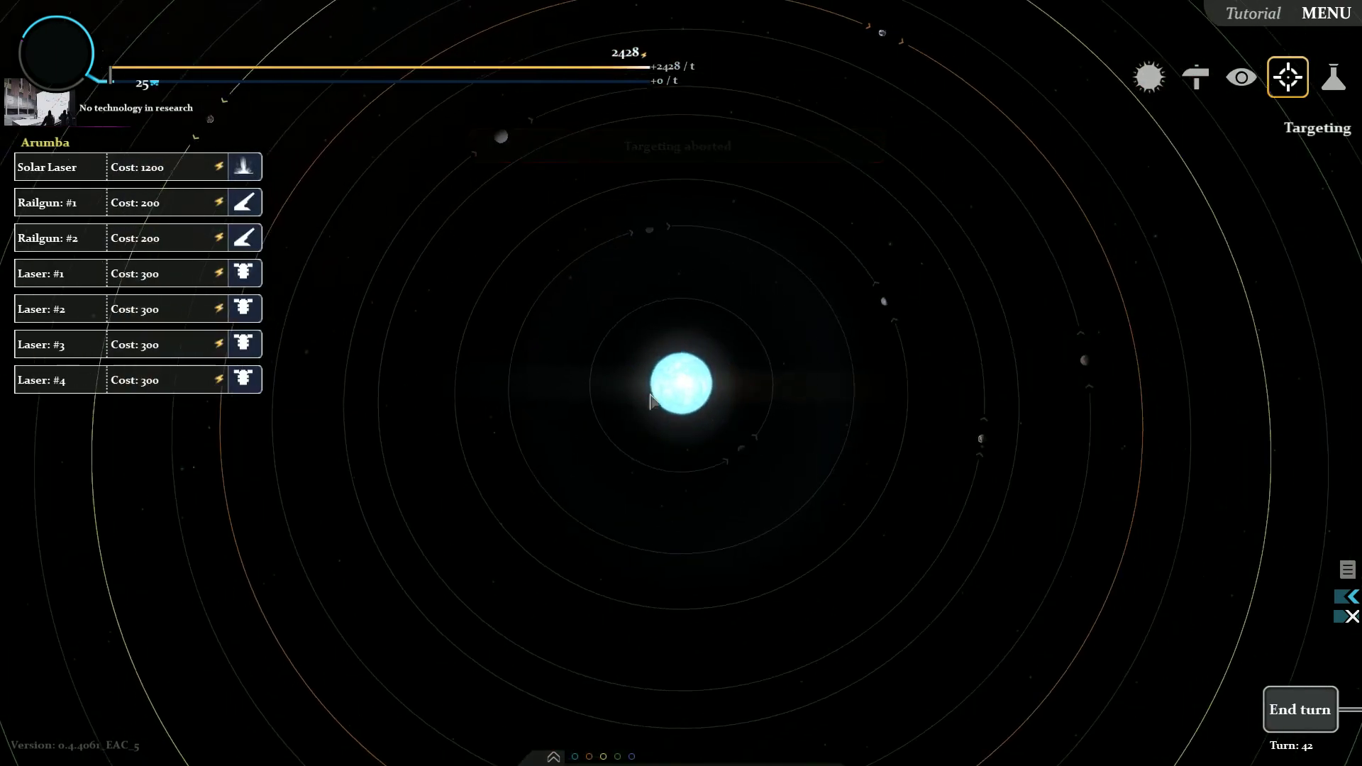
key("F11")
mouse_move(509, 253)
left_mouse_down()
mouse_move(702, 482)
mouse_move(770, 70)
mouse_move(628, 157)
mouse_move(646, 558)
mouse_move(670, 488)
mouse_move(650, 447)
left_mouse_up()
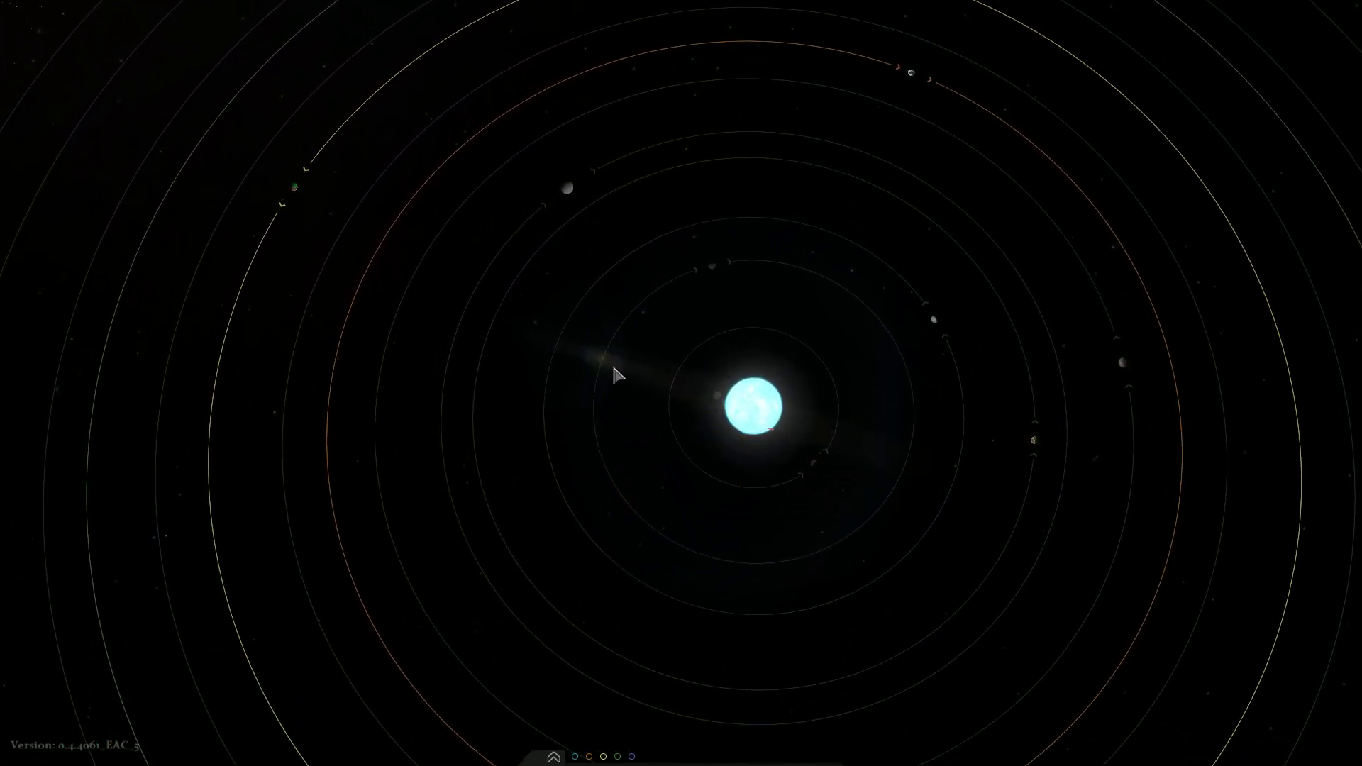
Step: Set and confirm Railgun #1's firing trajectory
key("Escape")
left_click(1288, 77)
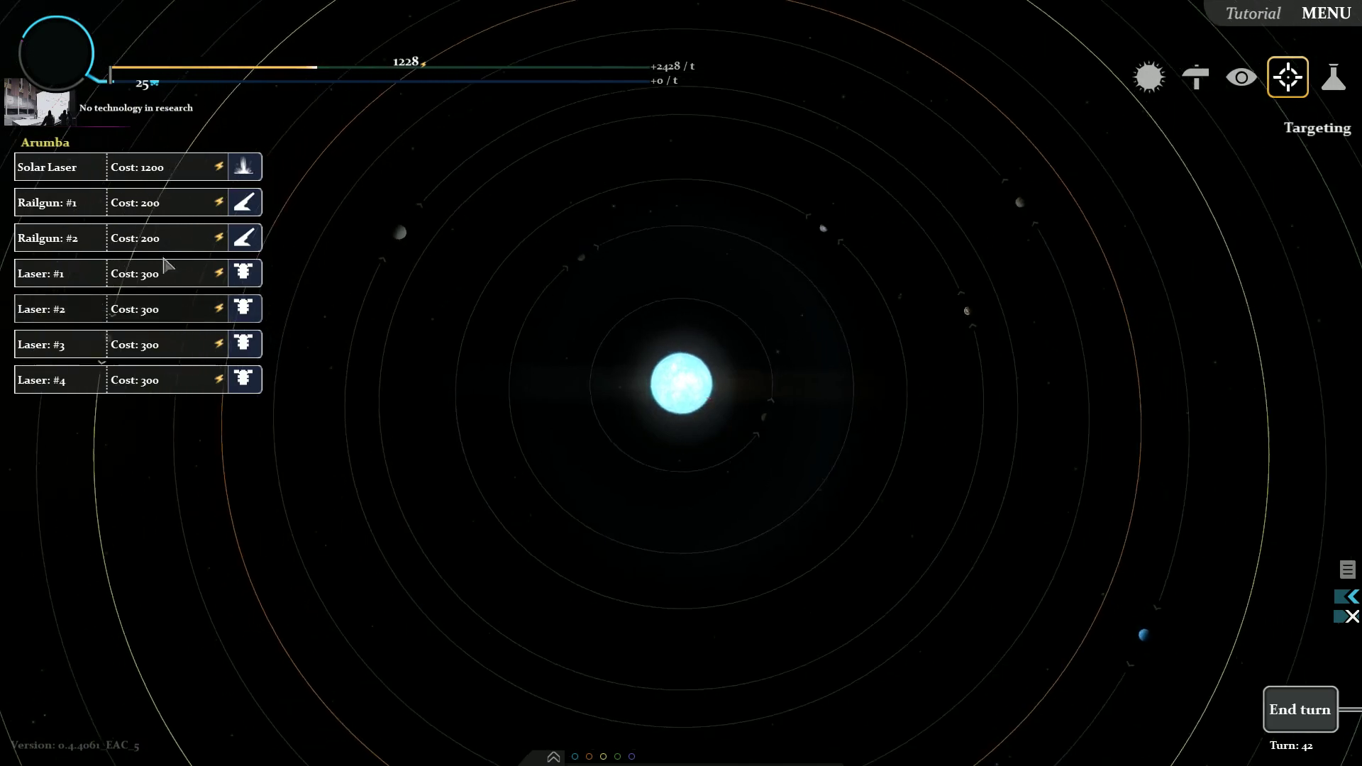
left_click(171, 209)
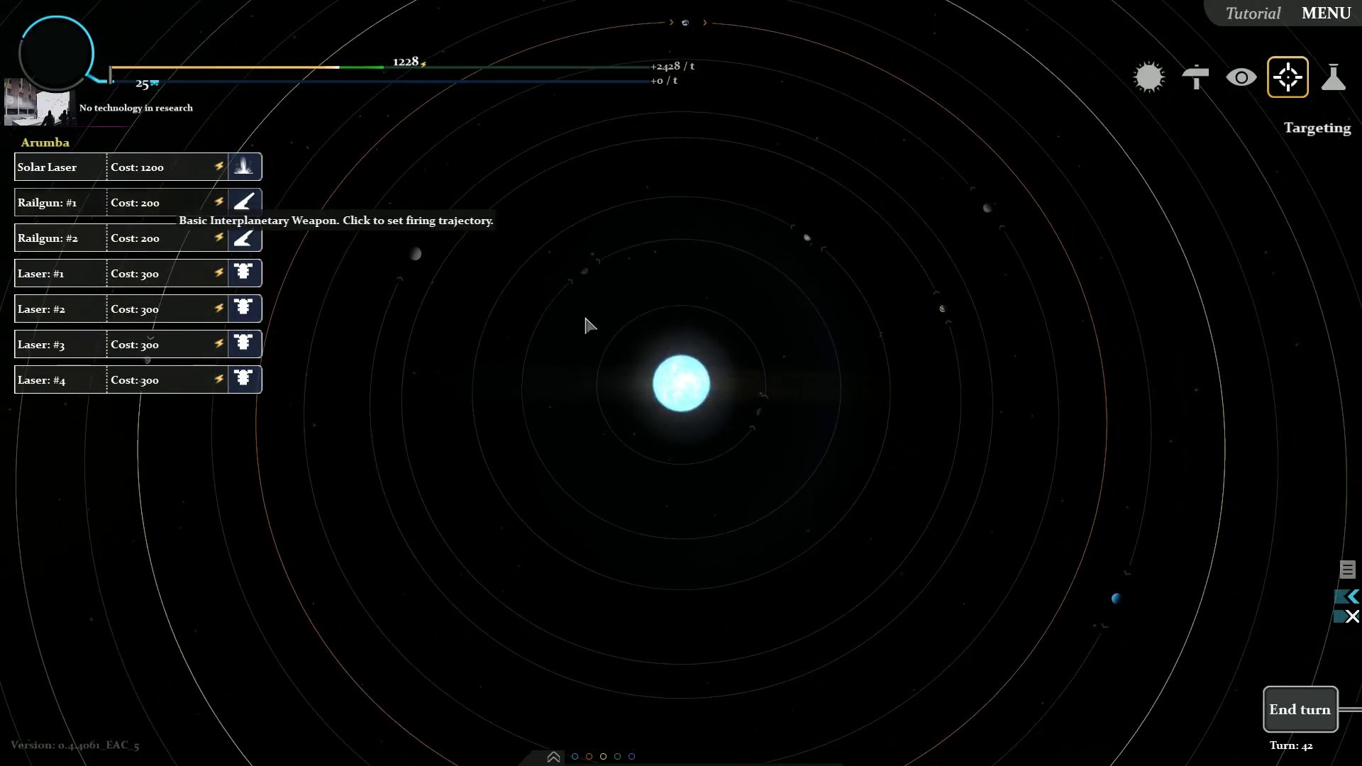
left_click_drag(649, 338, 282, 373)
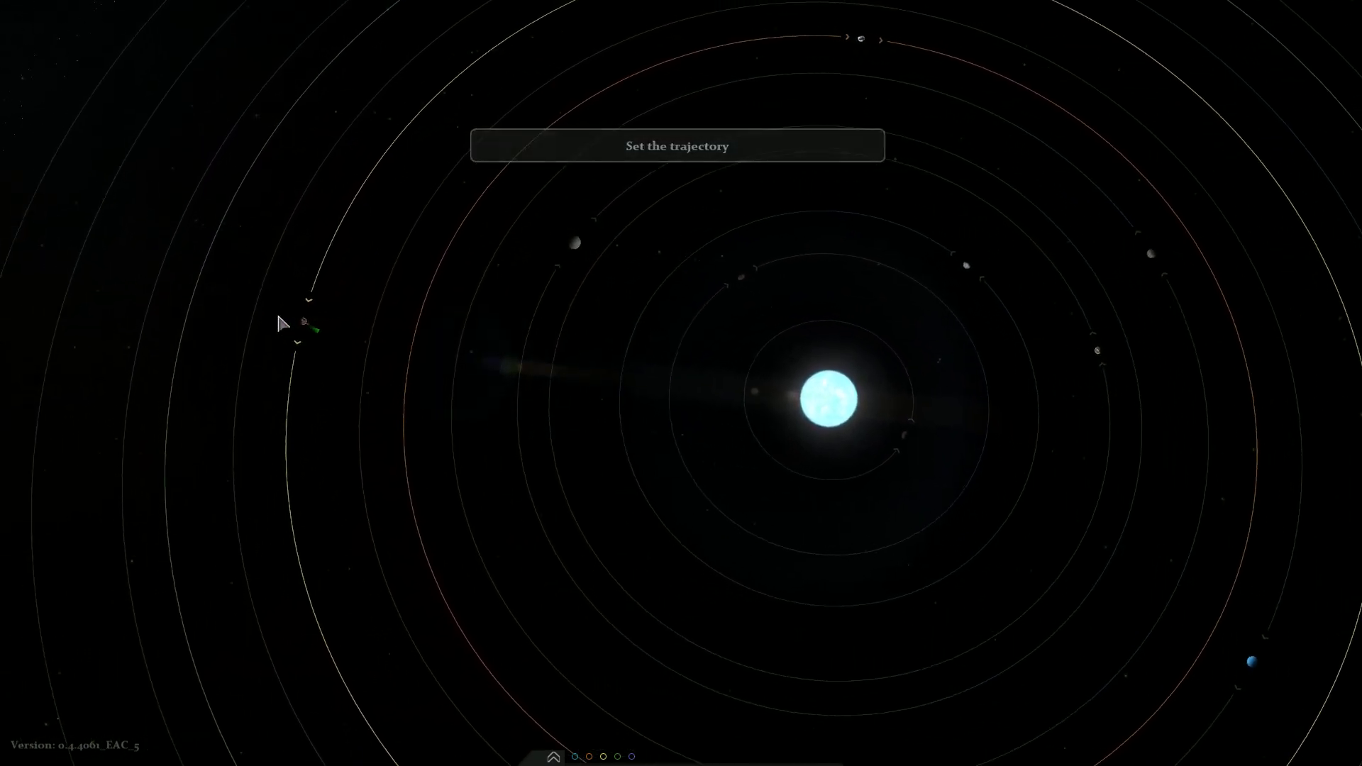
left_click(283, 373)
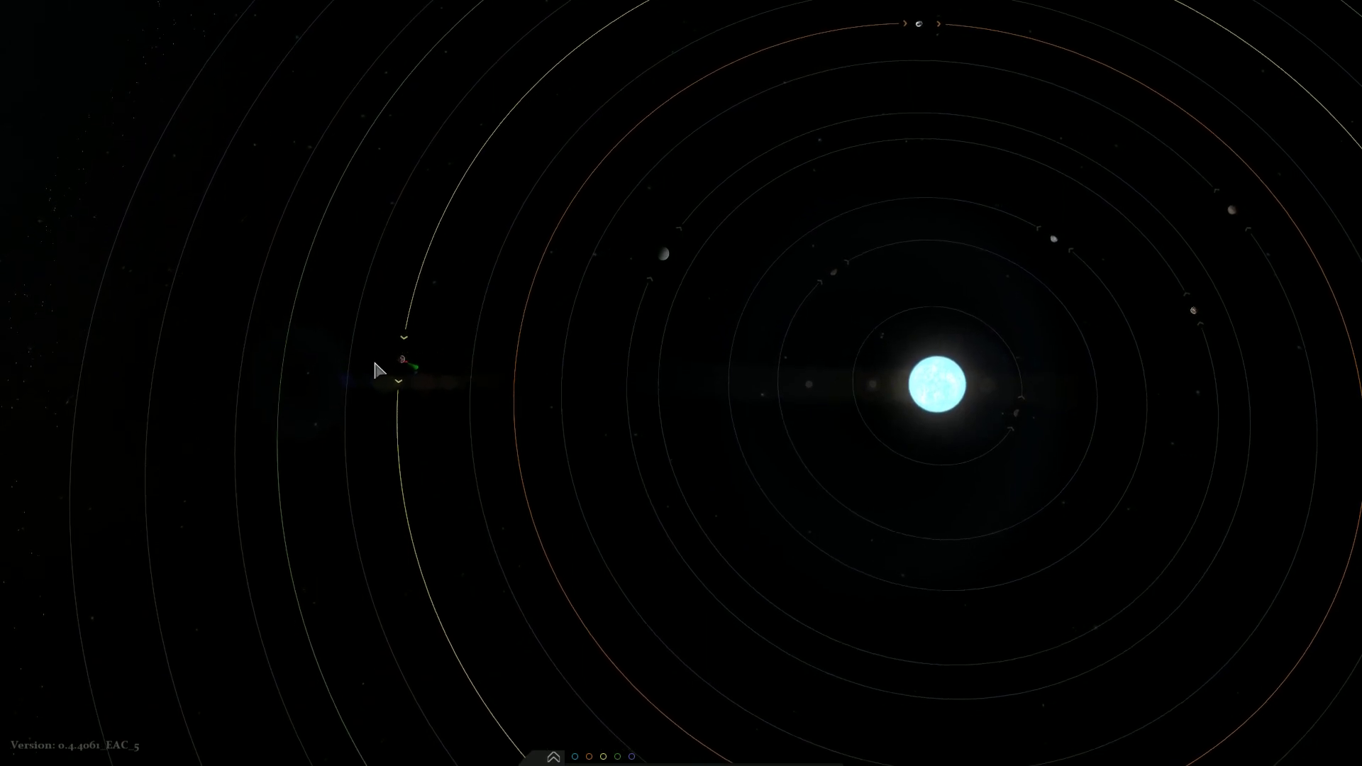
left_click(377, 374)
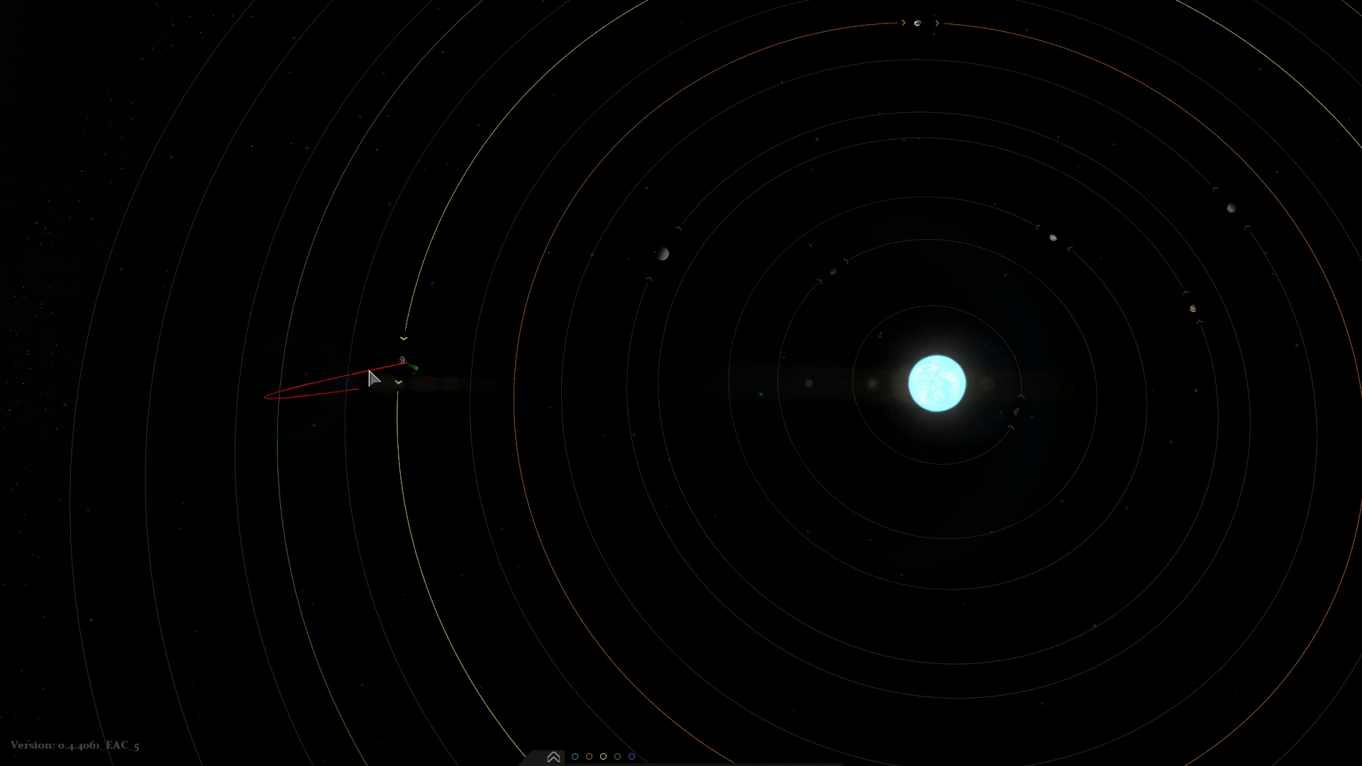
left_click(368, 366)
Step: Set Railgun #2's trajectory and start aiming Laser #1 at the target planet
left_click(85, 241)
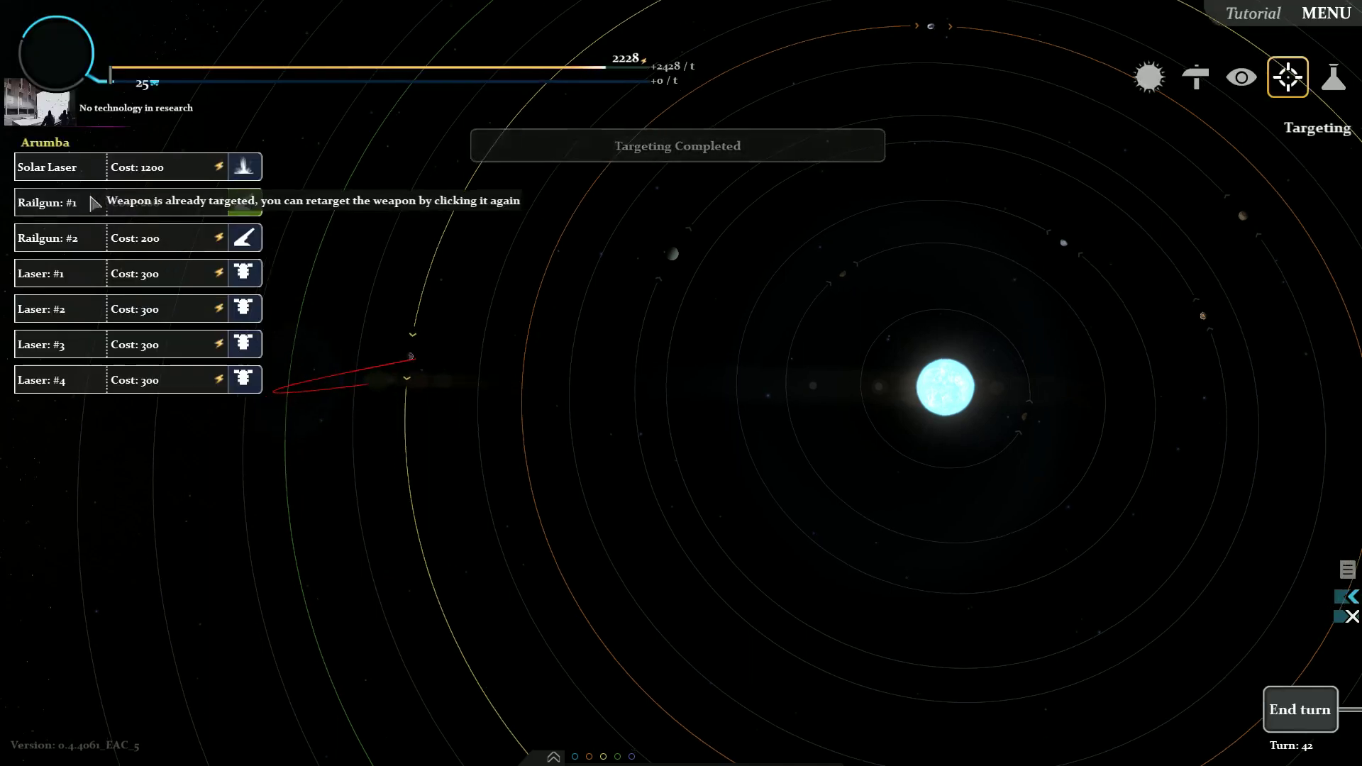
left_click(85, 241)
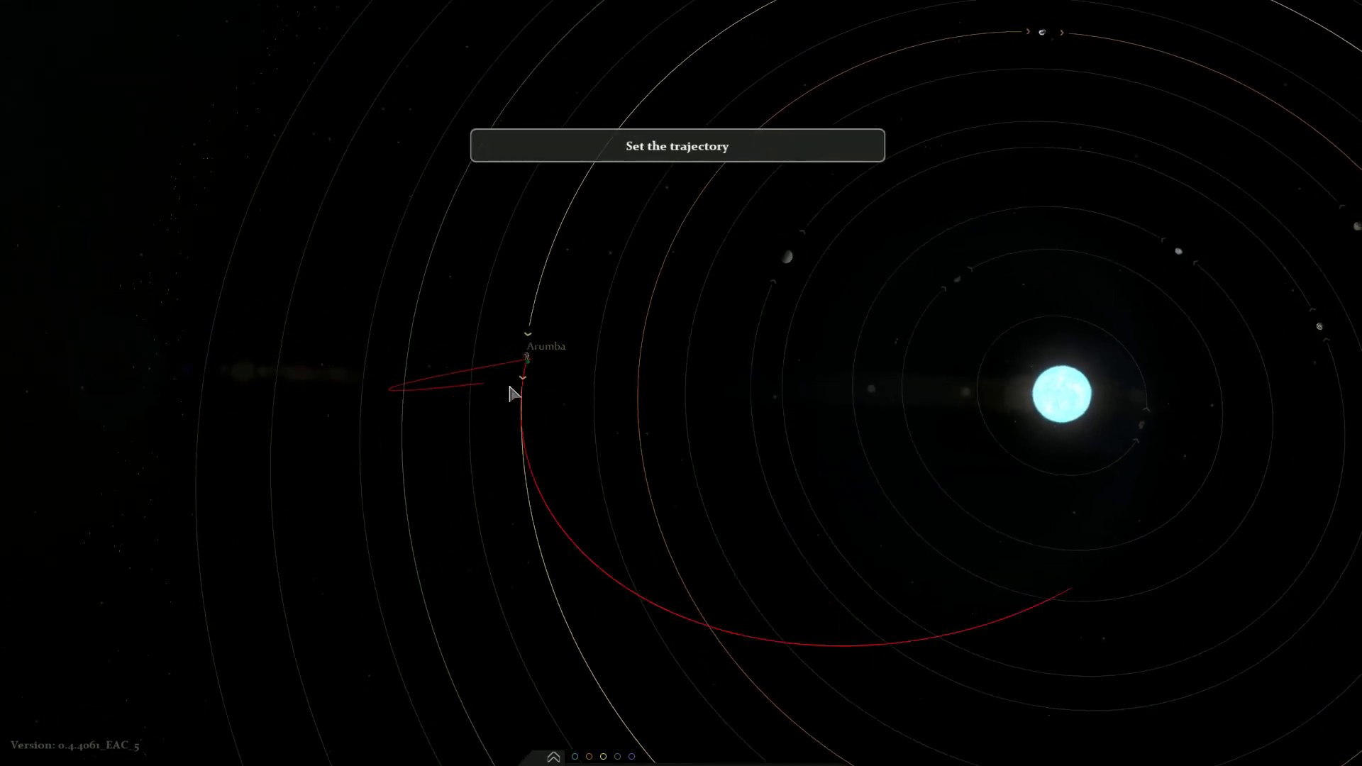
left_click(469, 383)
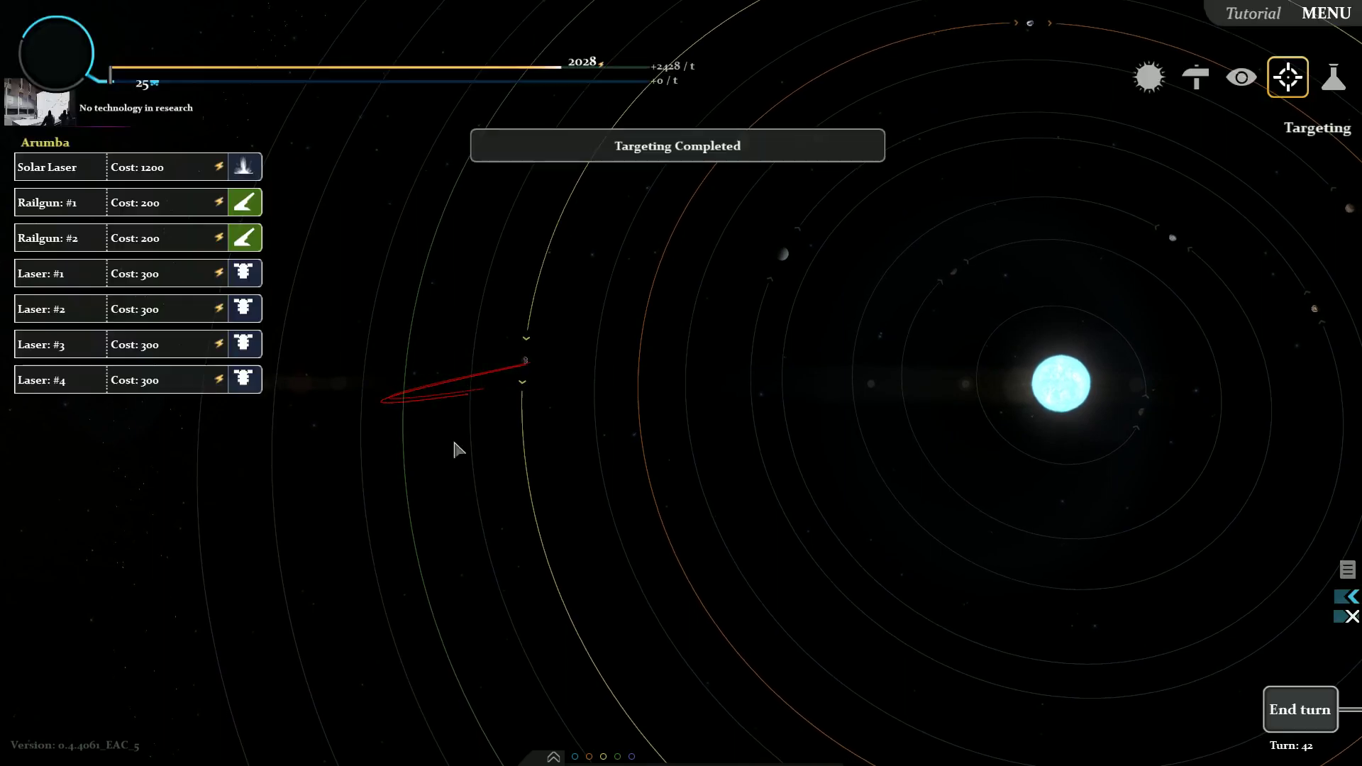
left_click(139, 273)
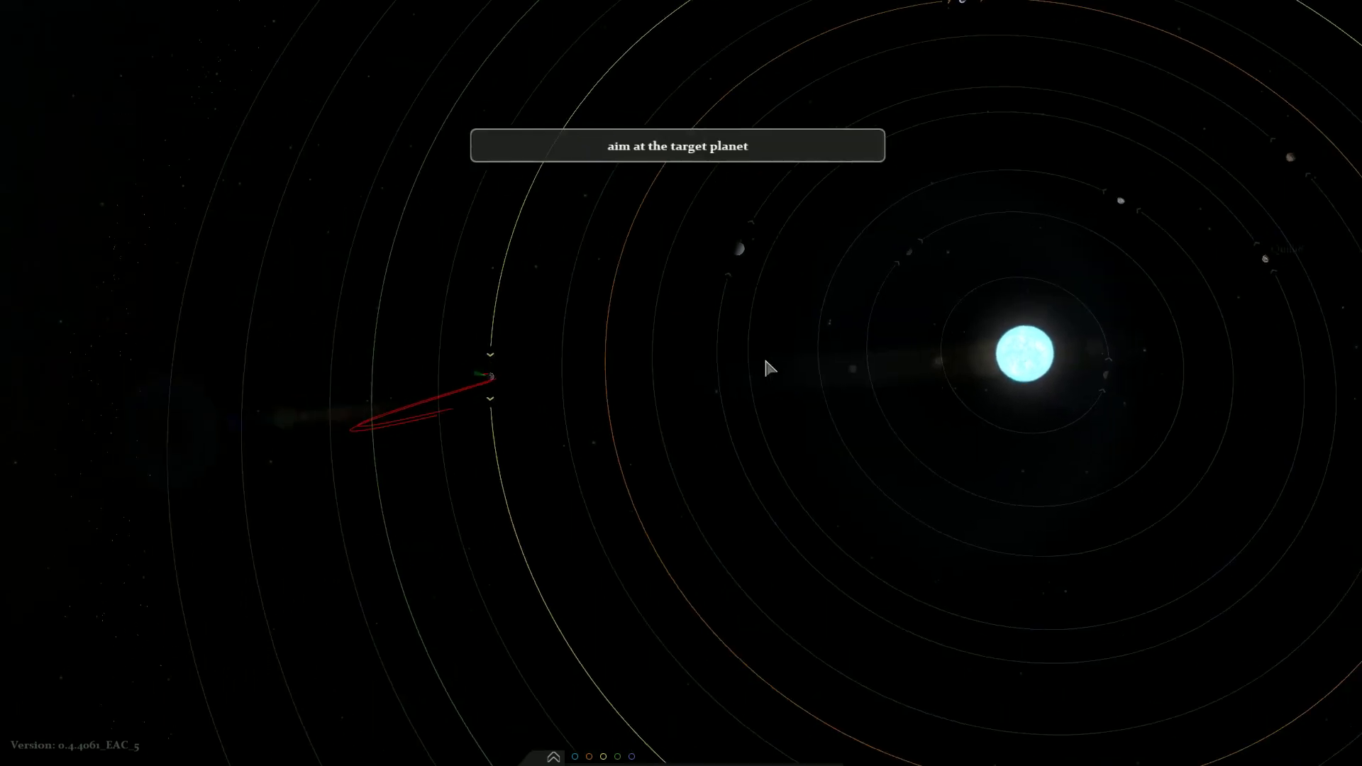
Step: Lock Laser #1's aim, end the turn, and watch the shots cross the solar system
left_click(613, 338)
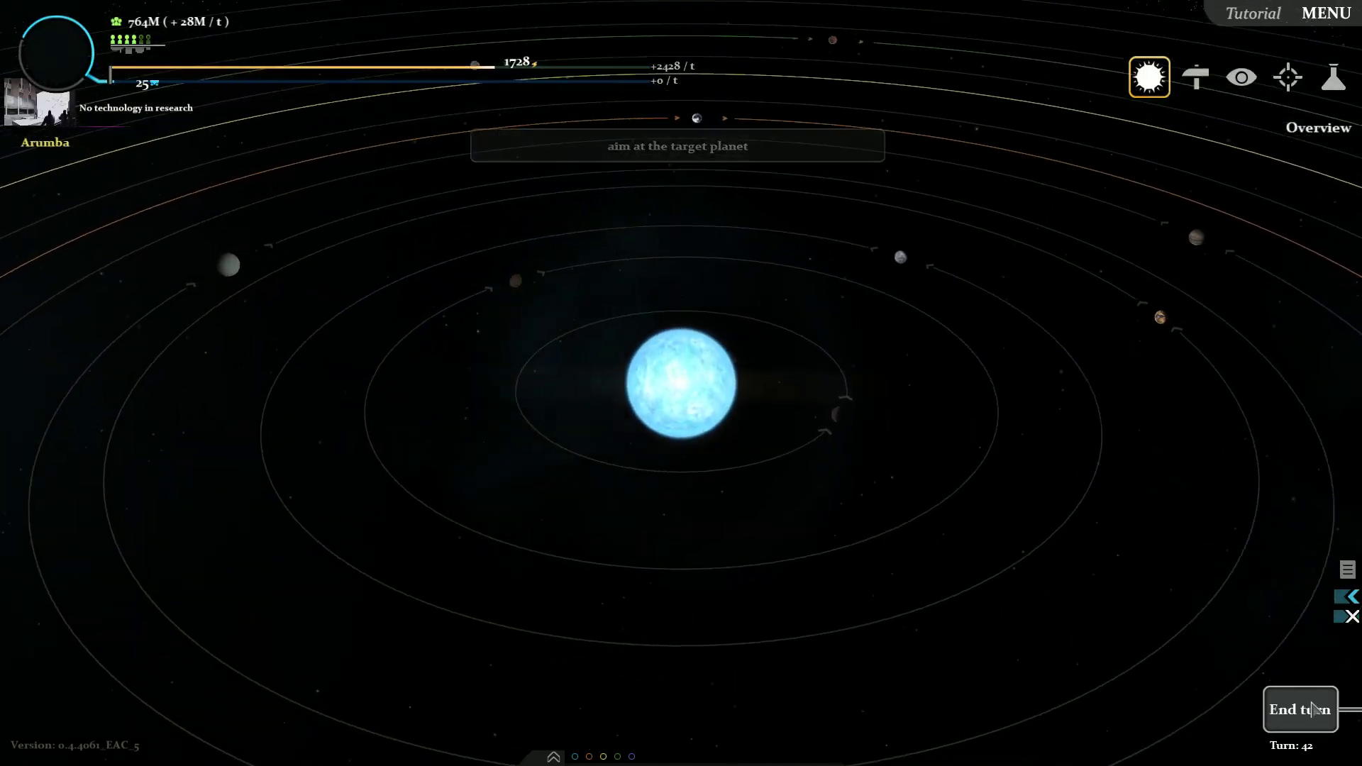
key("Return")
left_click_drag(628, 471, 791, 495)
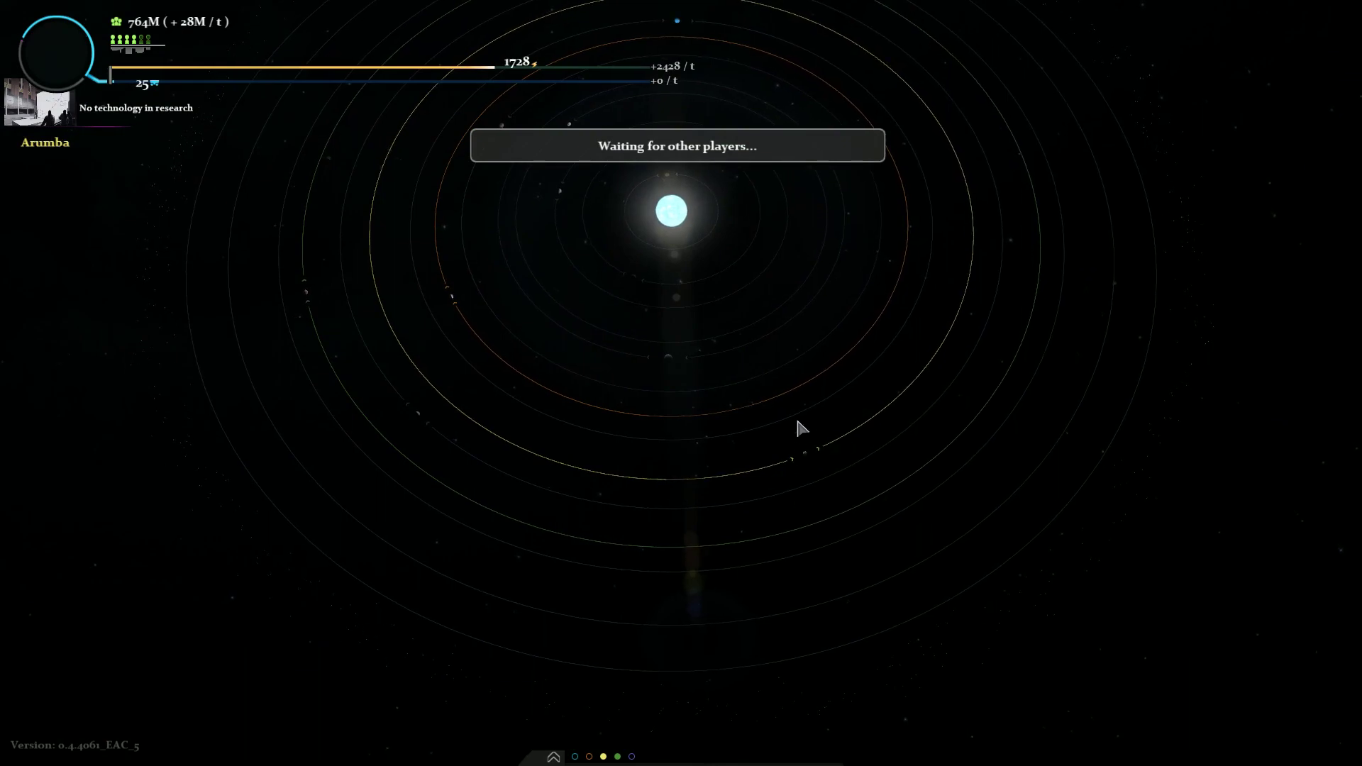
mouse_move(630, 433)
left_mouse_down()
mouse_move(731, 399)
mouse_move(692, 416)
left_mouse_up()
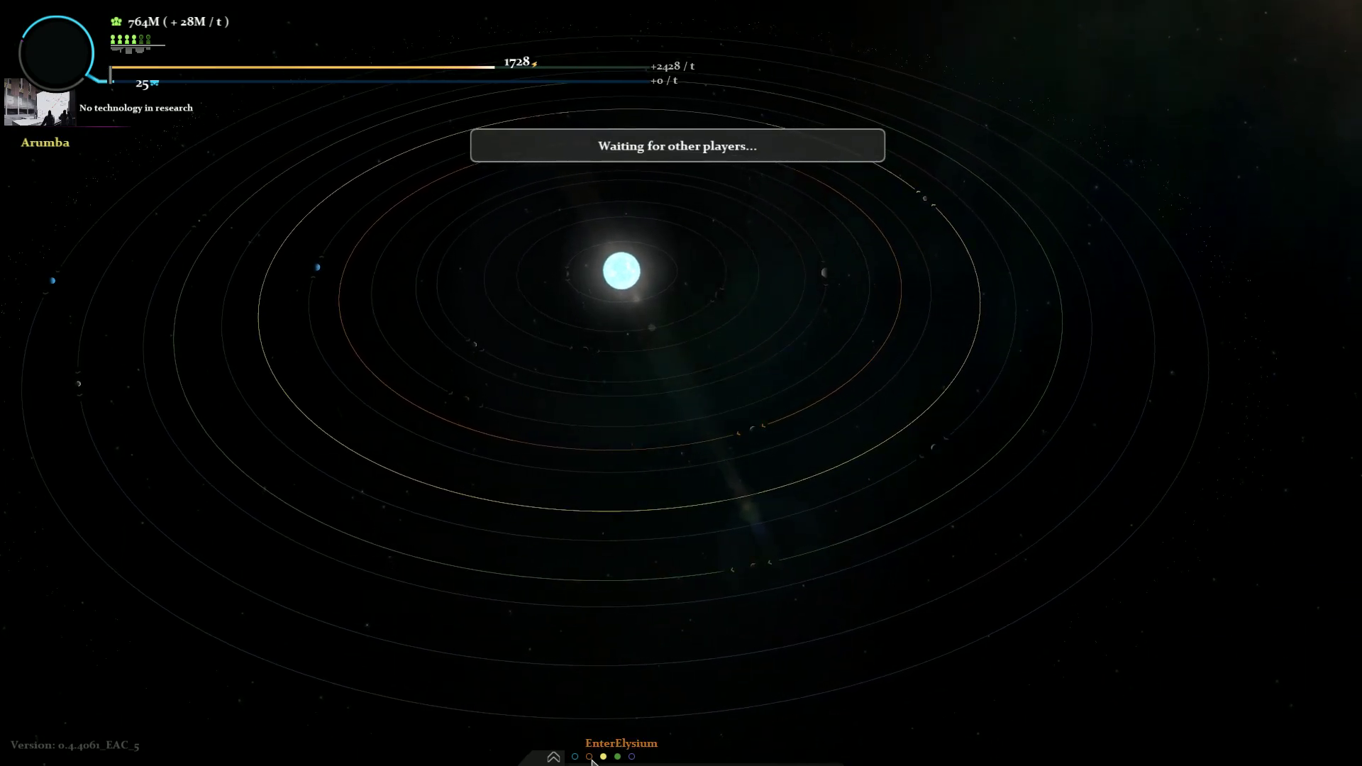
scroll(640, 580, "up", 1)
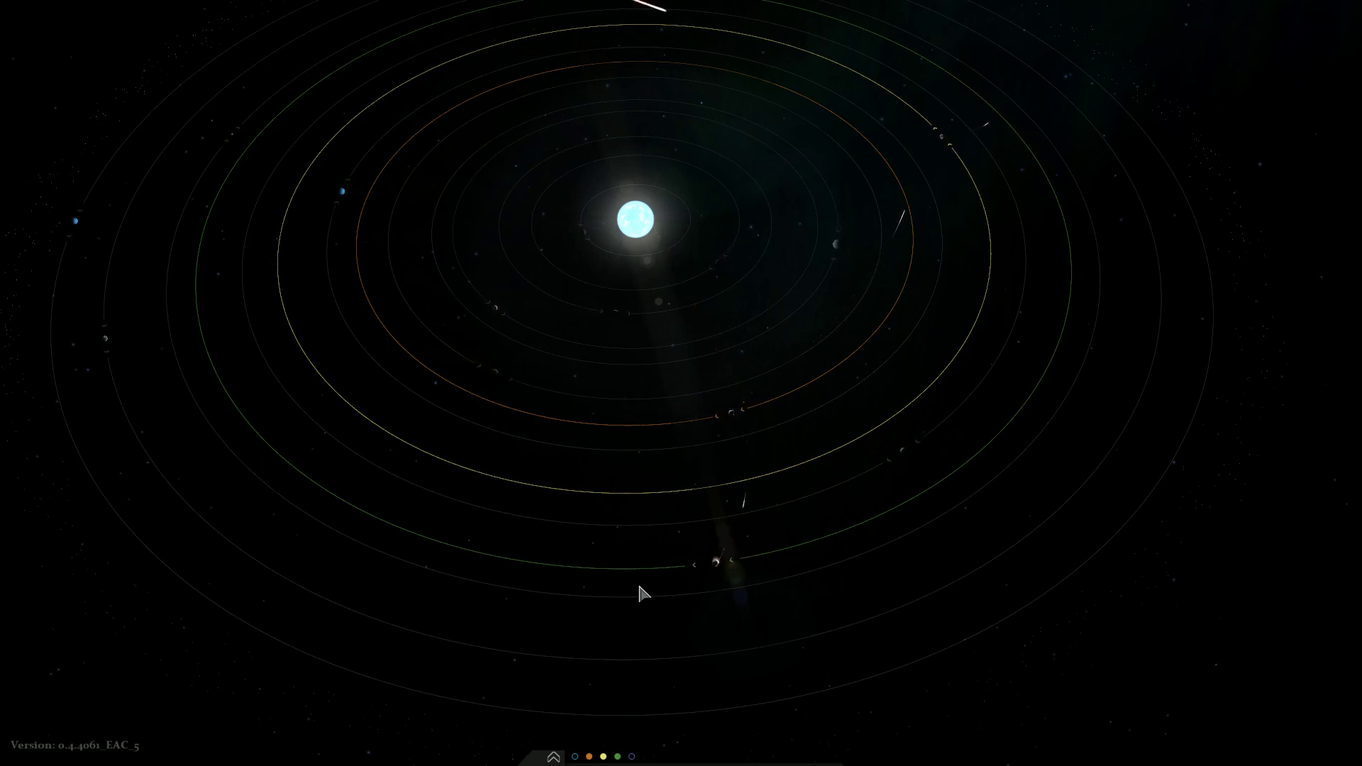
Step: Look around the turn 43 solar system, then restore the HUD in Targeting
mouse_move(772, 487)
left_mouse_down()
mouse_move(716, 295)
mouse_move(808, 254)
left_mouse_up()
scroll(781, 310, "up", 2)
scroll(780, 310, "up", 2)
scroll(780, 310, "up", 2)
scroll(780, 309, "up", 2)
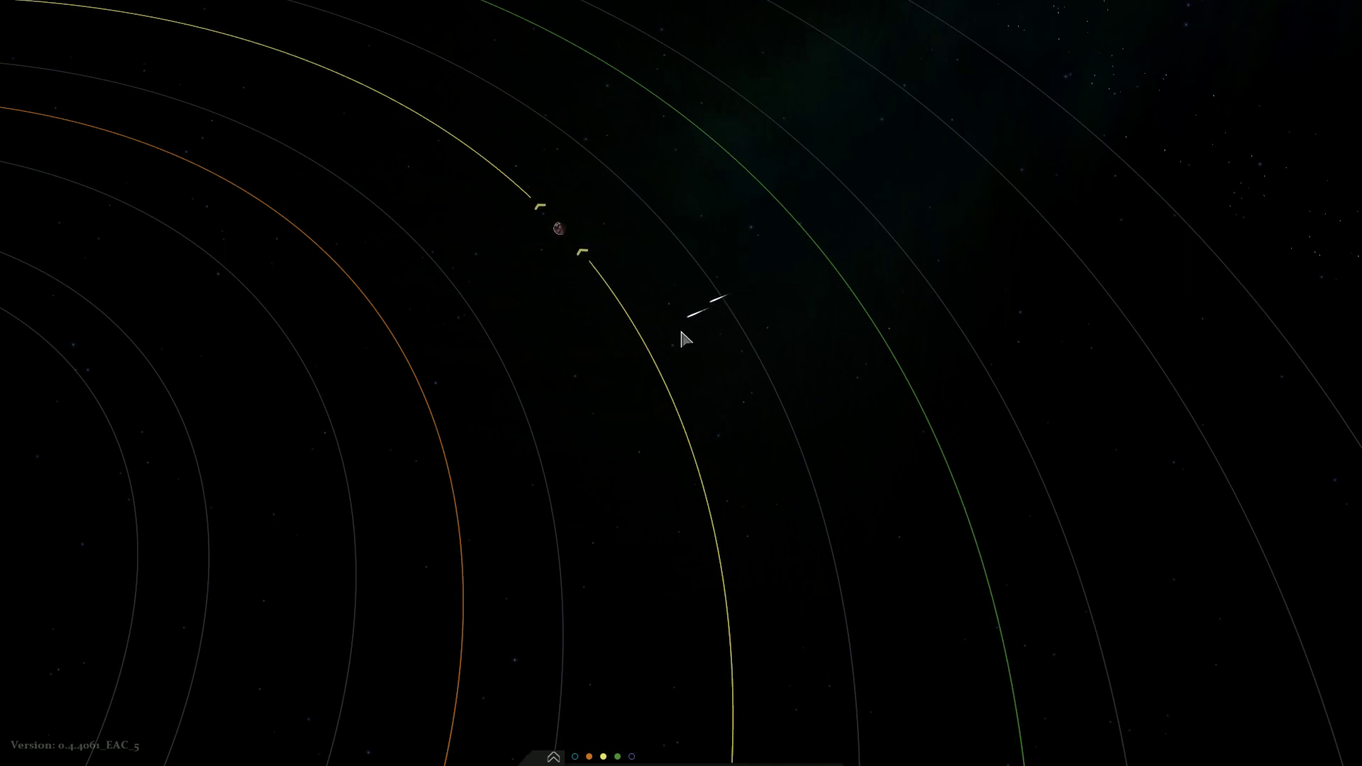
scroll(611, 389, "down", 8)
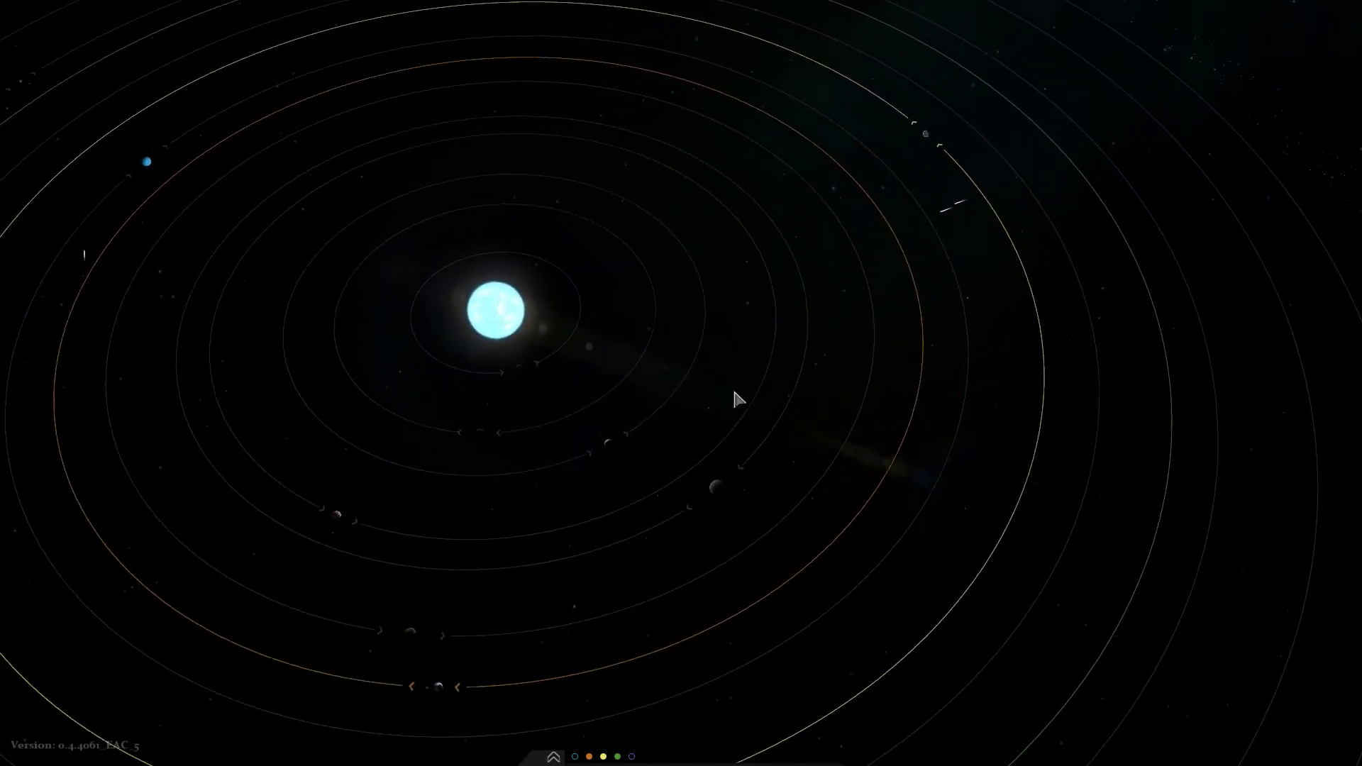
left_click_drag(733, 388, 841, 410)
key("Escape")
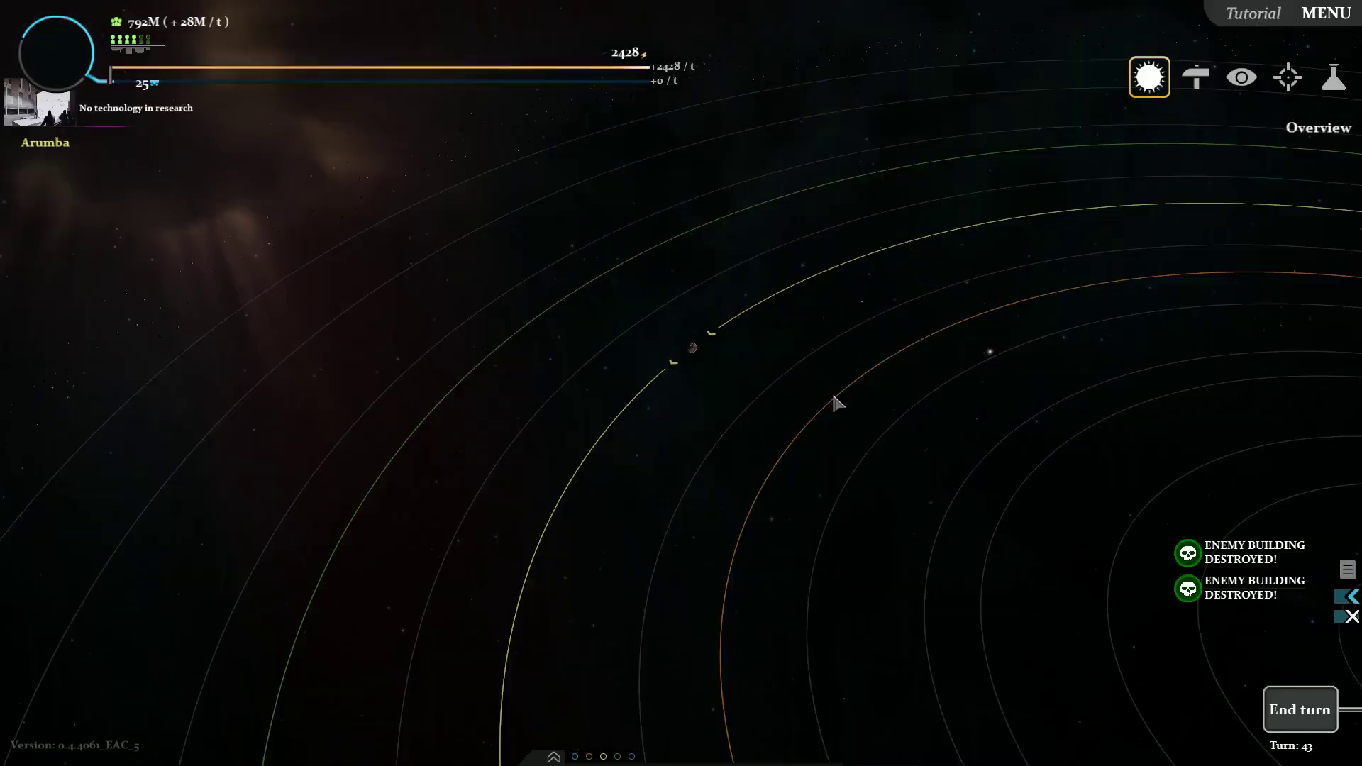
key("4")
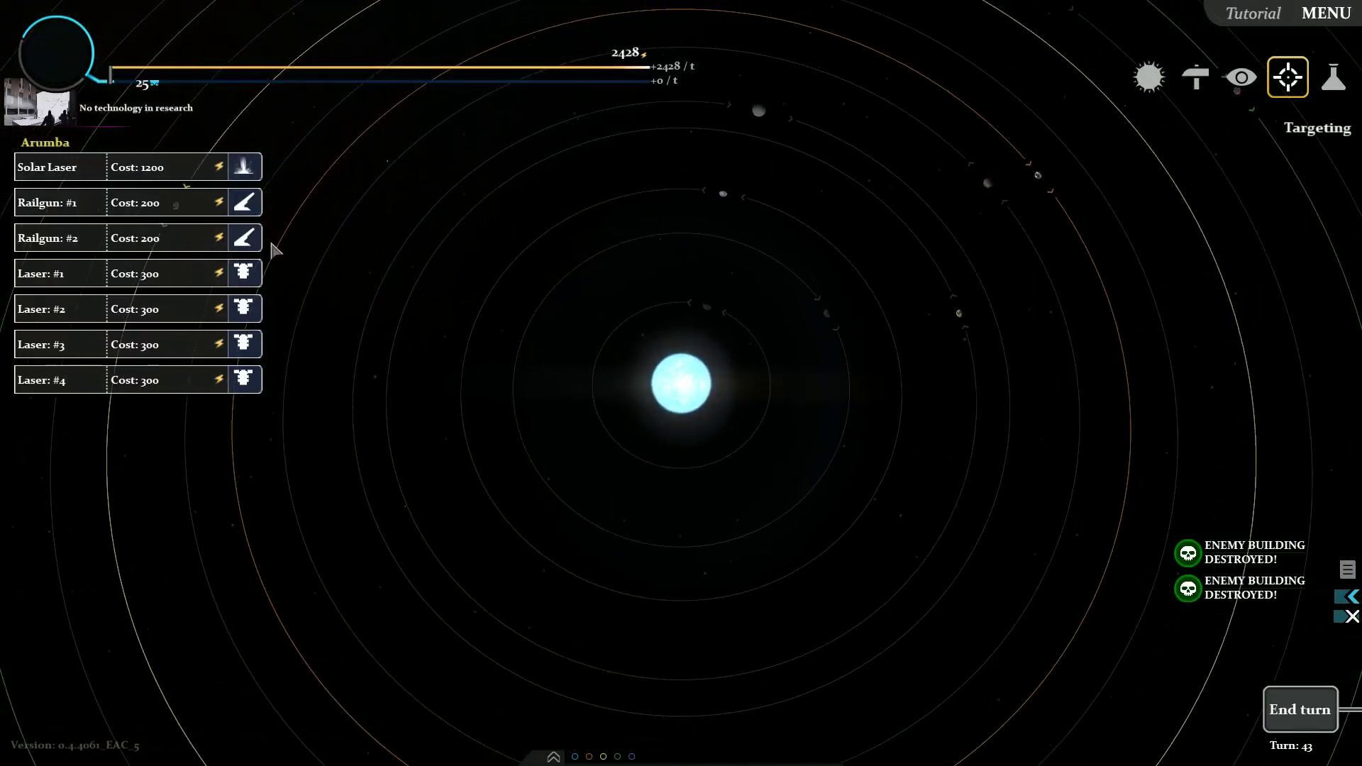
Step: Start aiming the Solar Laser, abort the shot, and select the home planet
left_click(47, 167)
left_click_drag(374, 266, 753, 432)
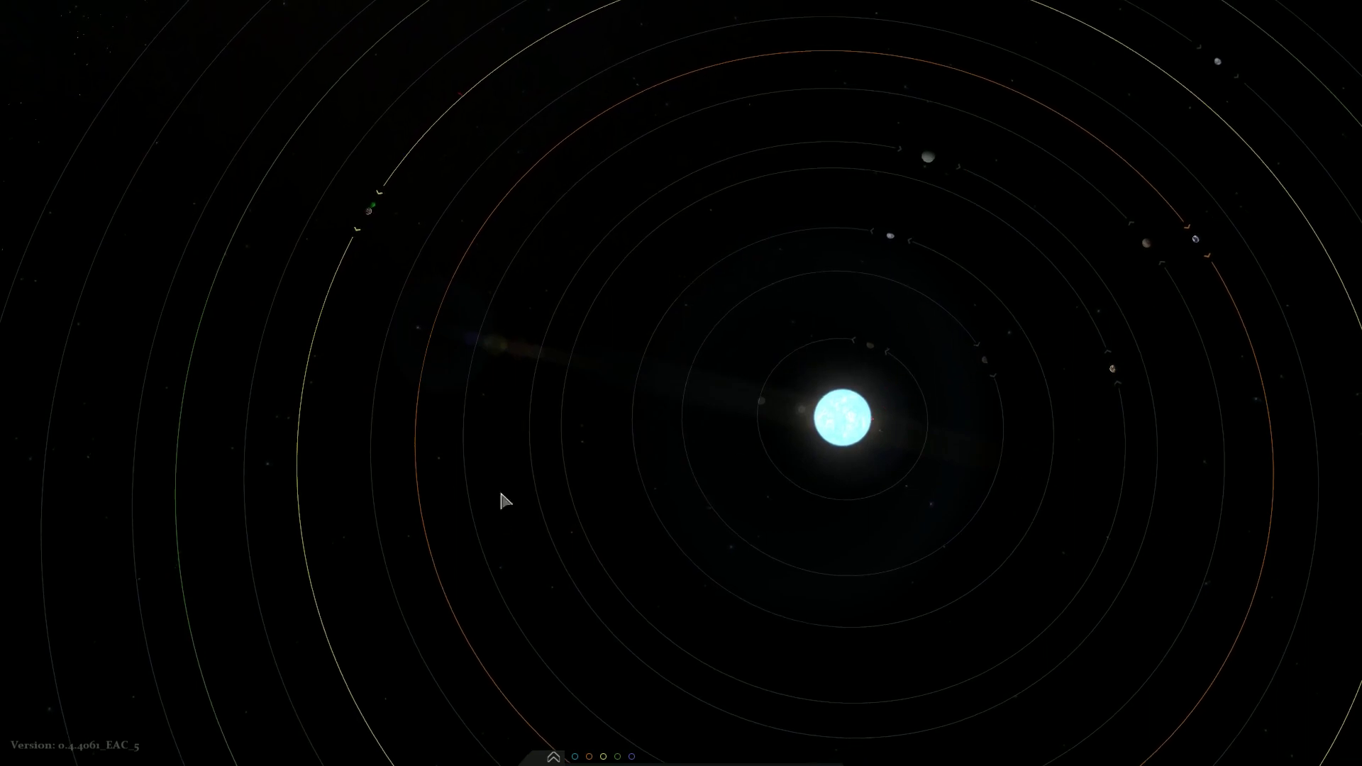
left_click_drag(744, 153, 781, 369)
right_click(623, 367)
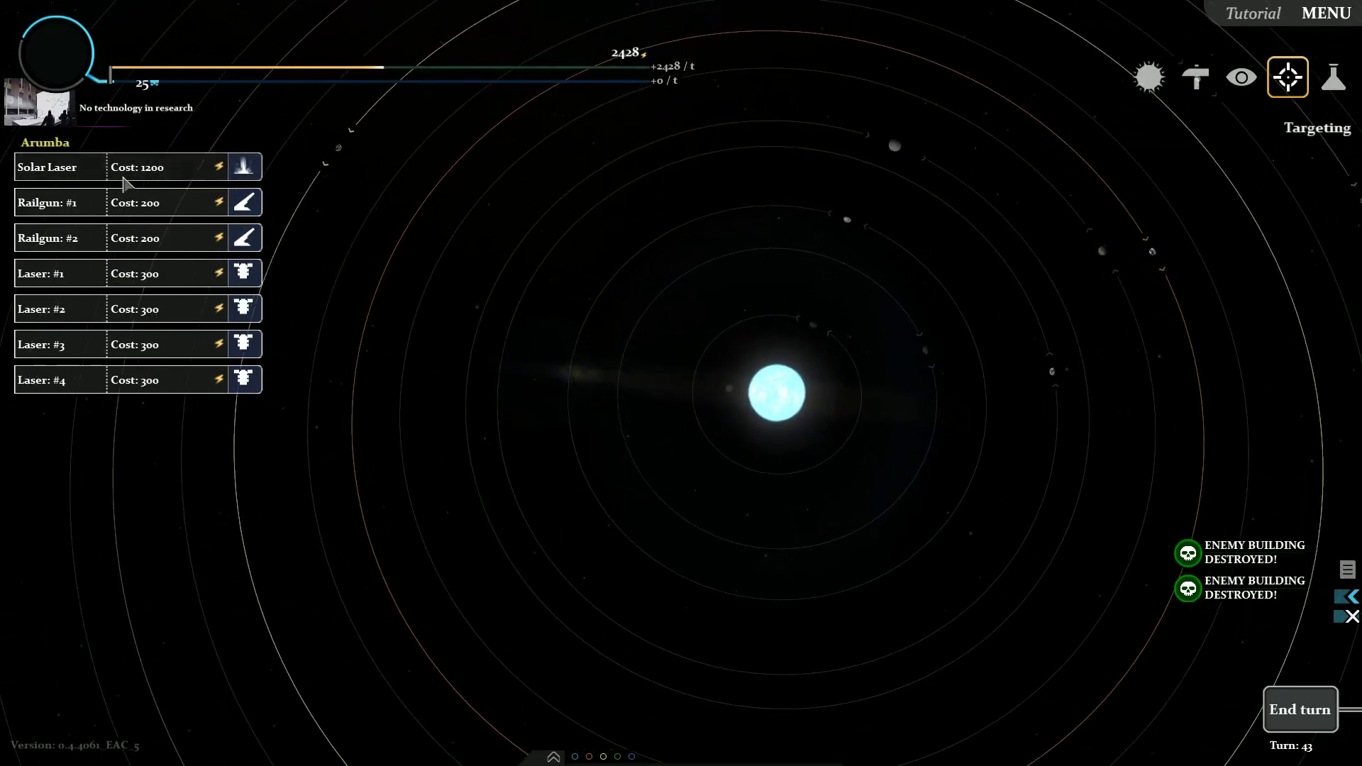
left_click(48, 167)
Step: Sell the Solar Laser and build two Railguns on the home planet
left_click(680, 384)
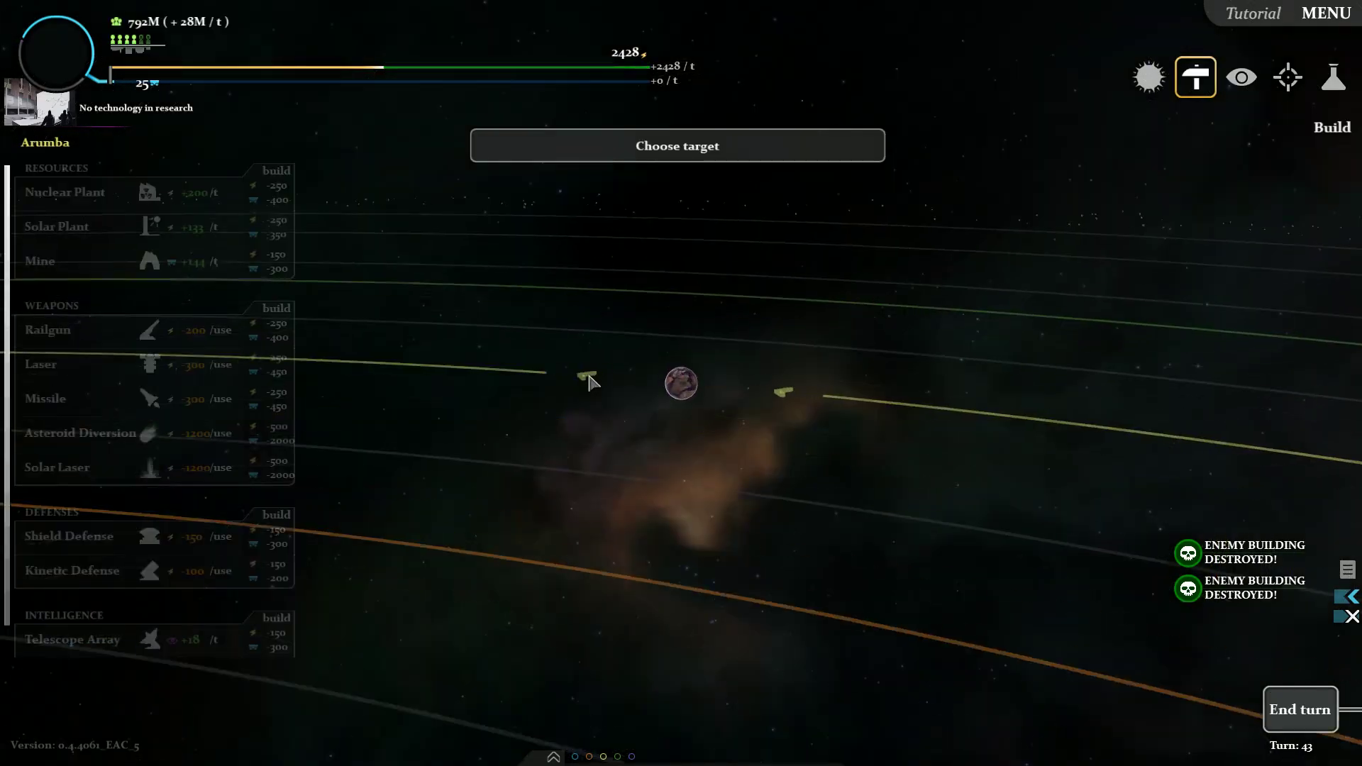
scroll(686, 383, "up", 5)
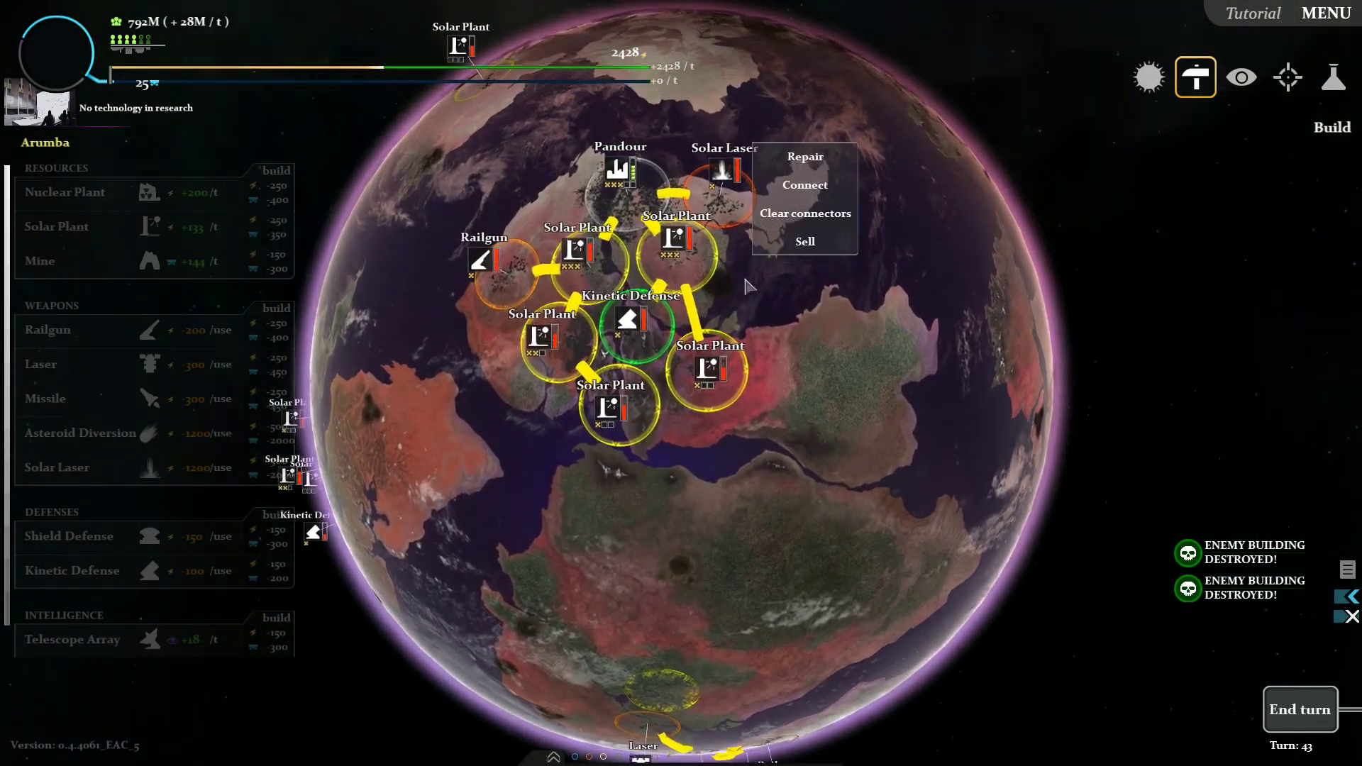
left_click(804, 240)
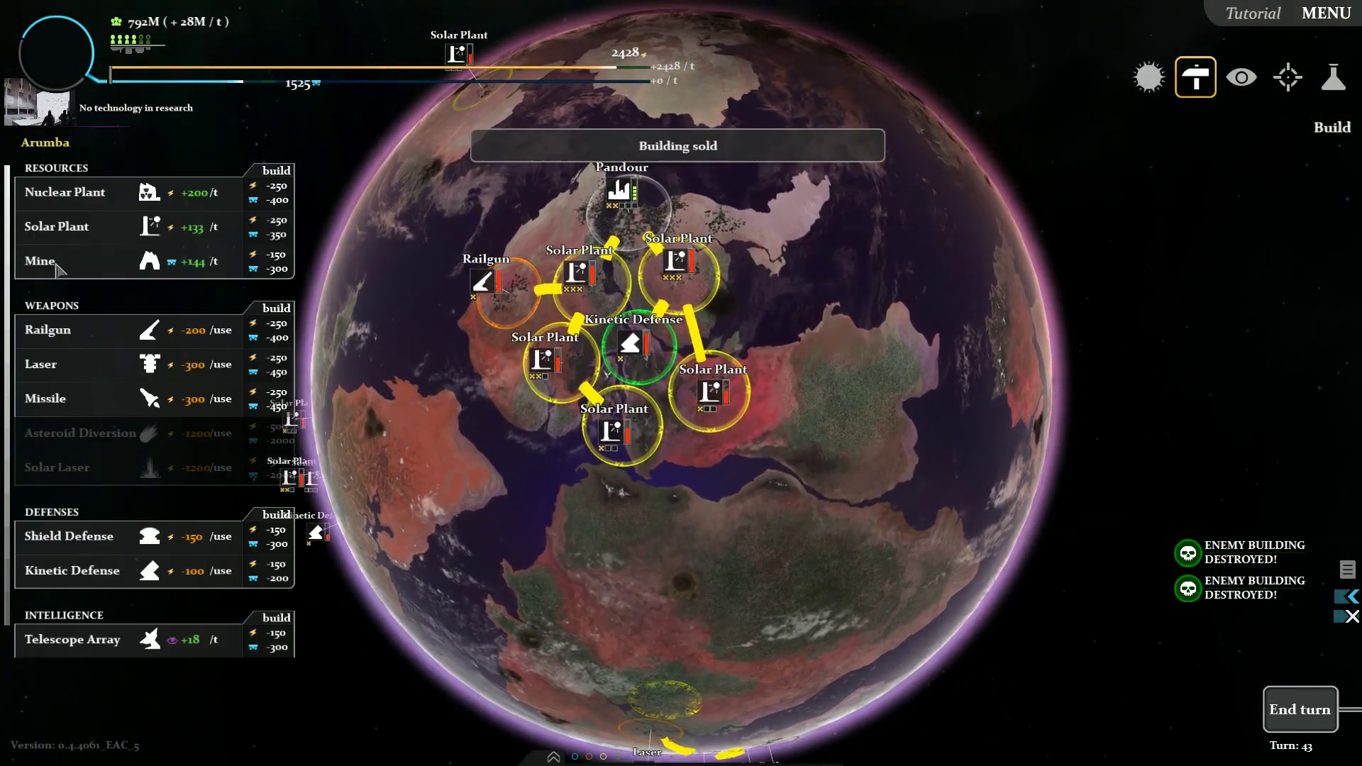
left_click(48, 331)
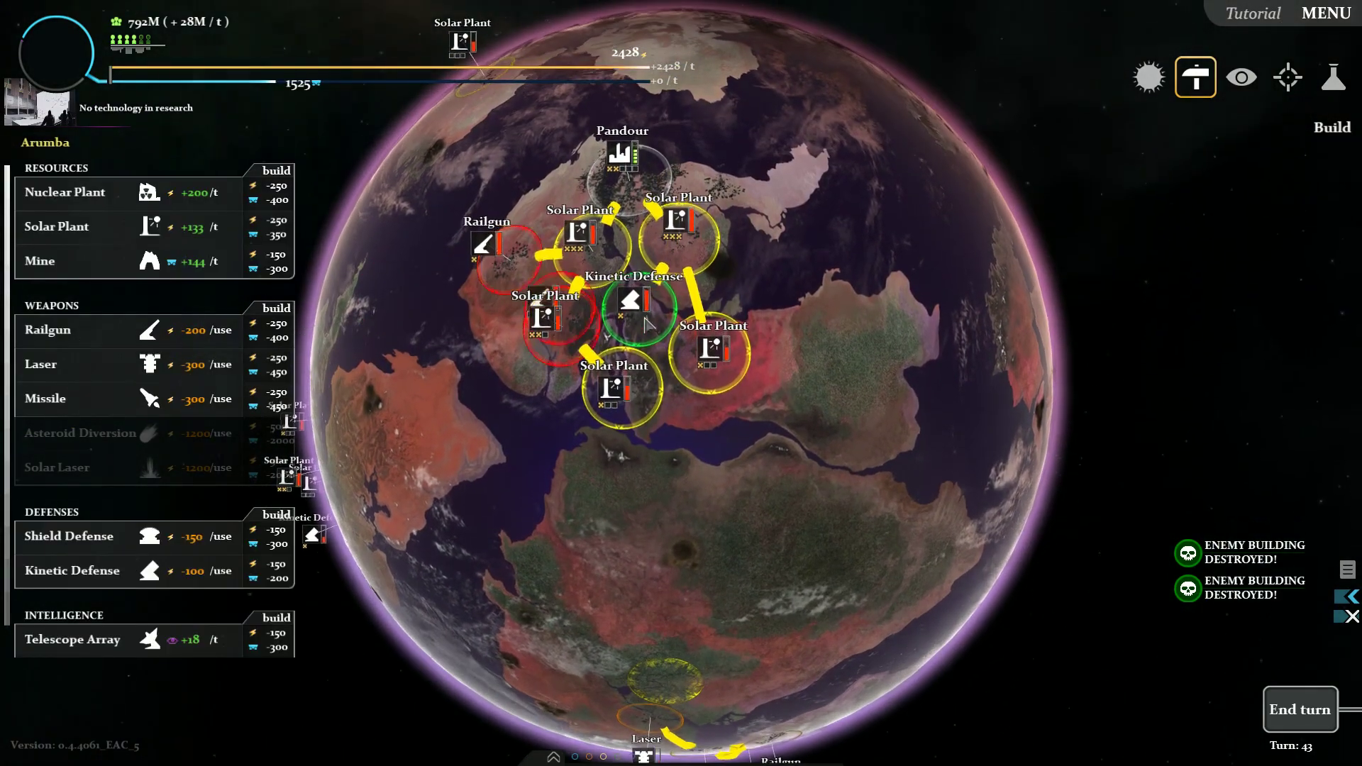
left_click(809, 357)
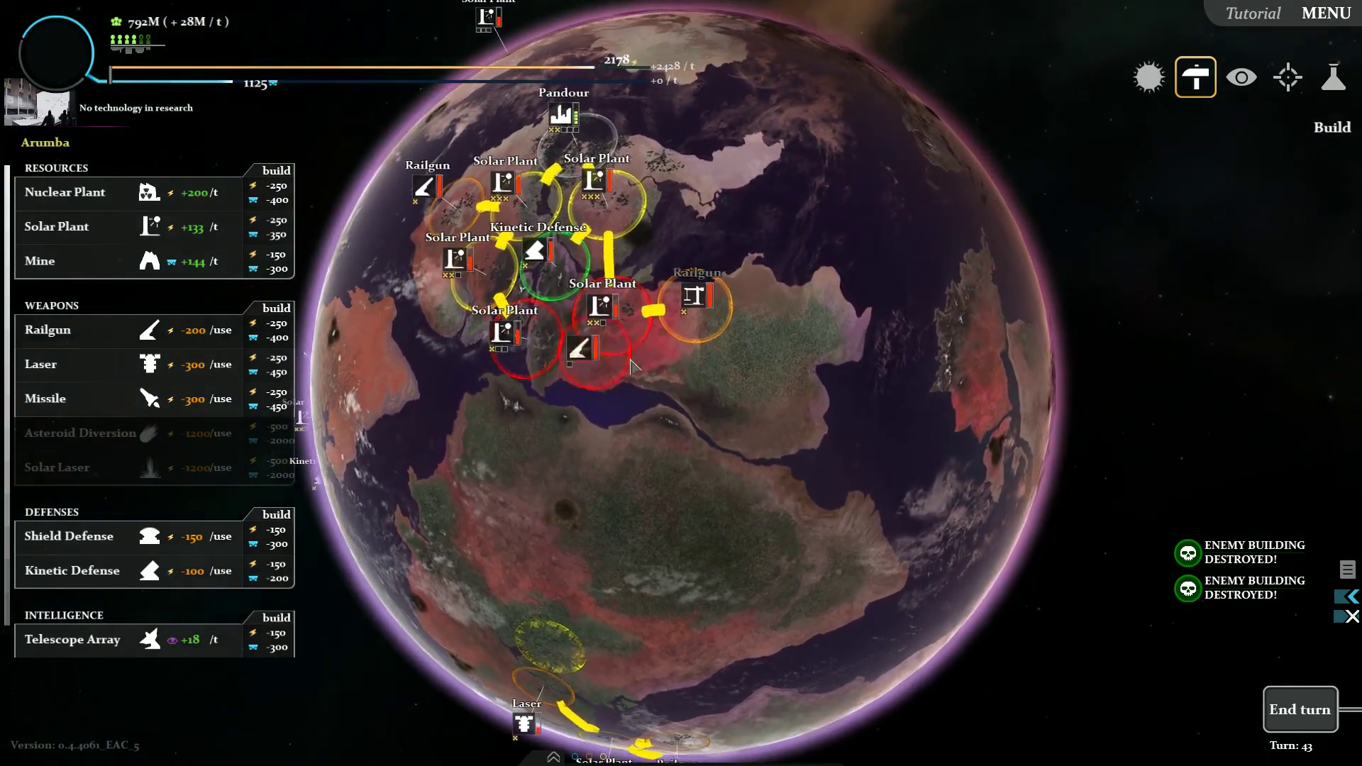
left_click(48, 330)
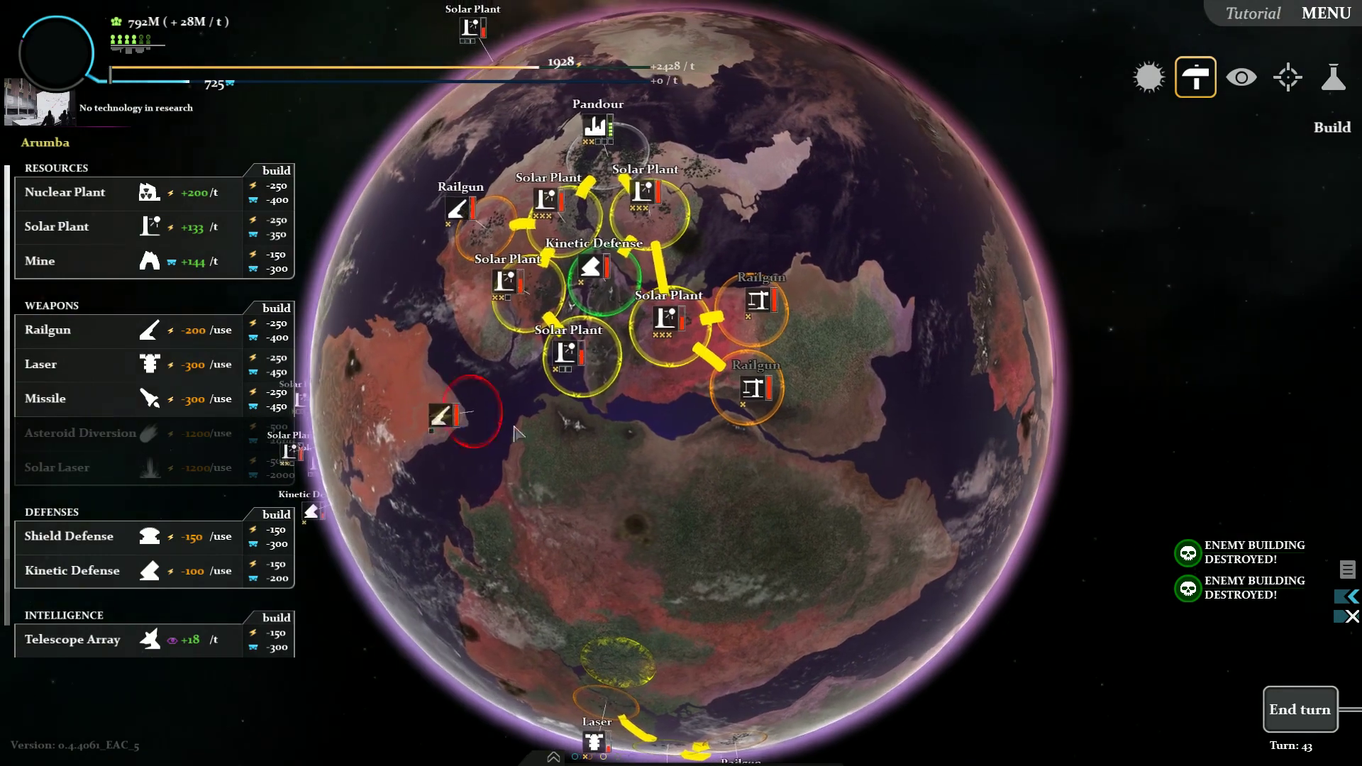
left_click(575, 445)
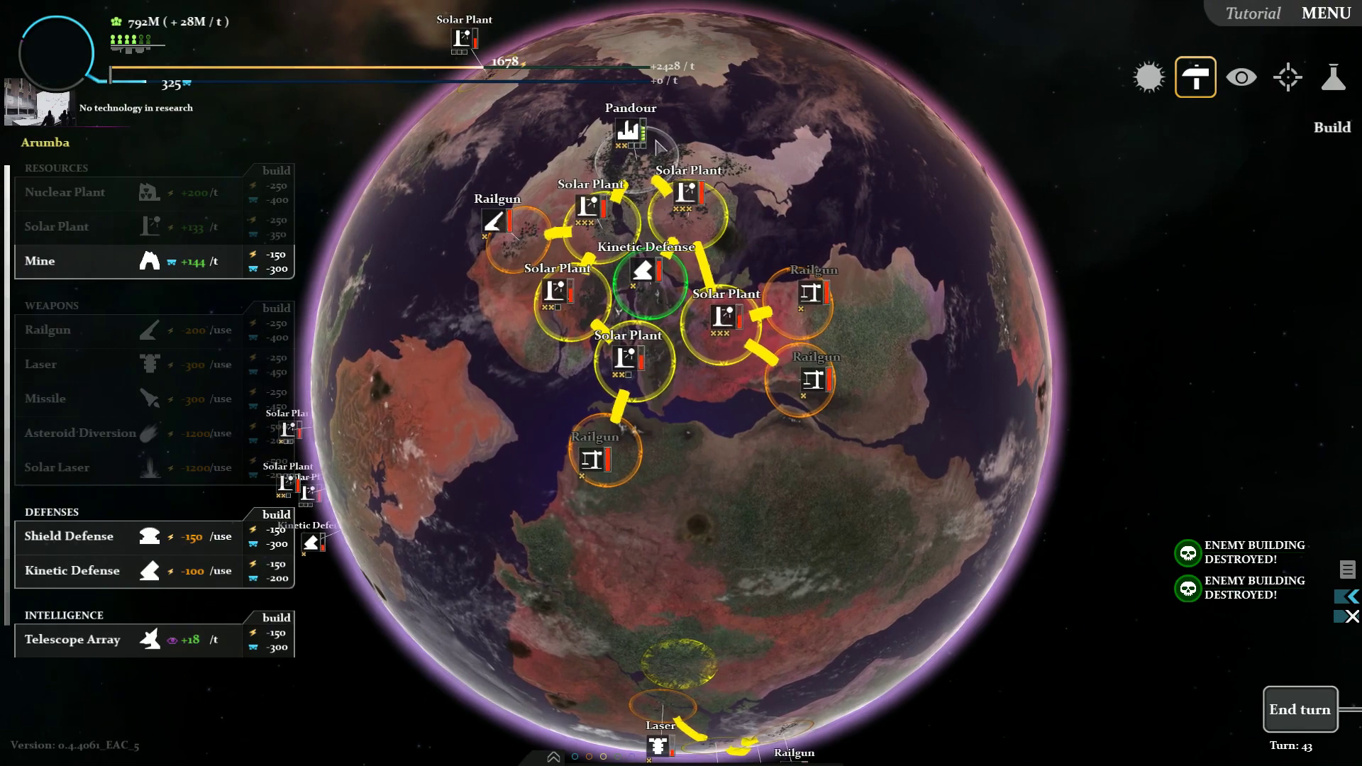
Step: Sell the Kinetic Defense and build another Railgun south of the solar plants
left_click(721, 315)
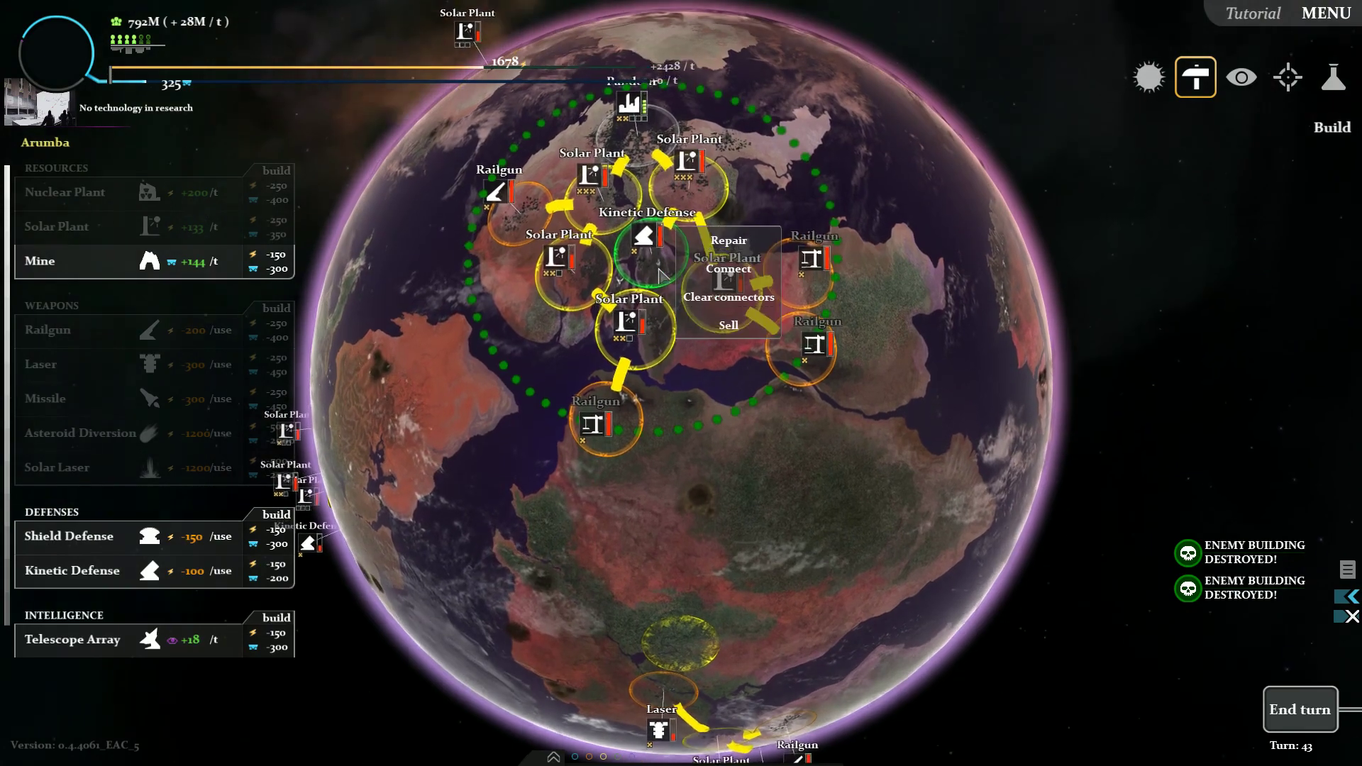
left_click(728, 324)
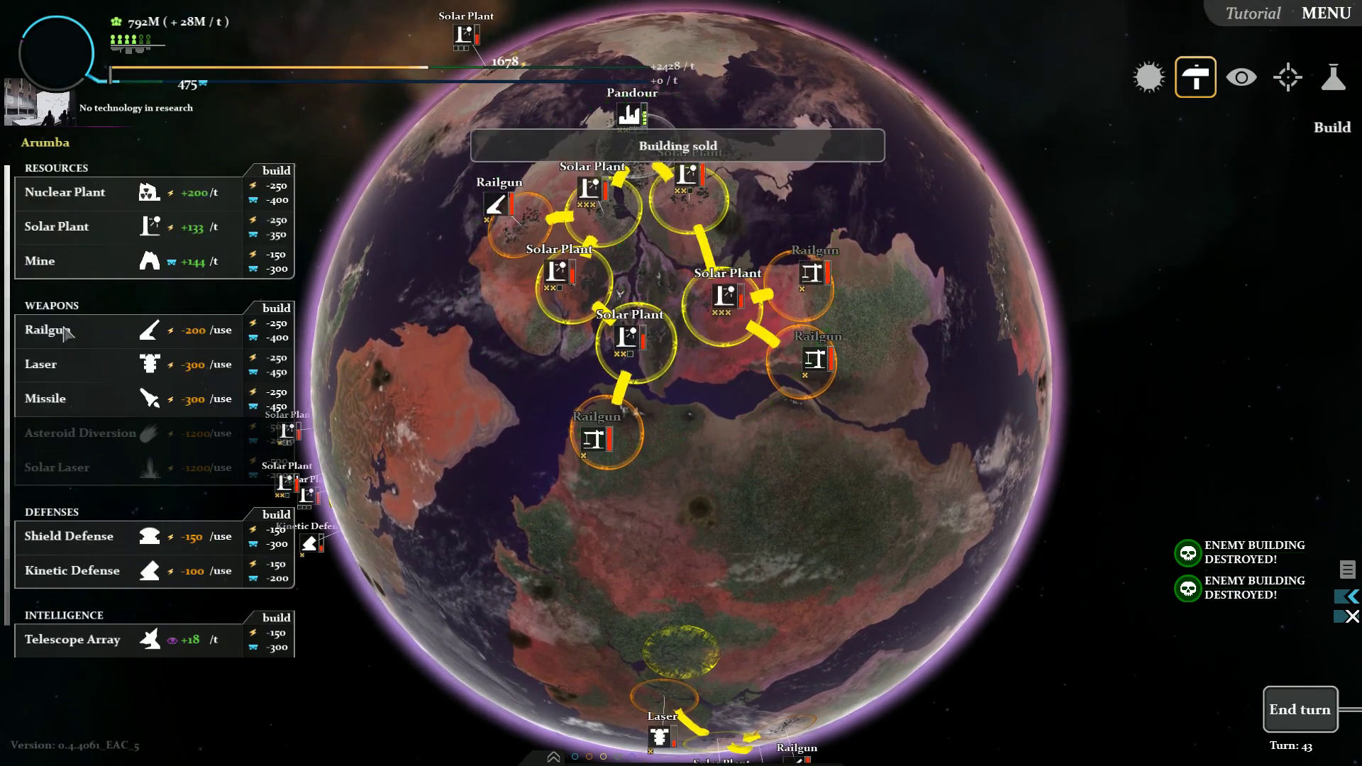
left_click(72, 570)
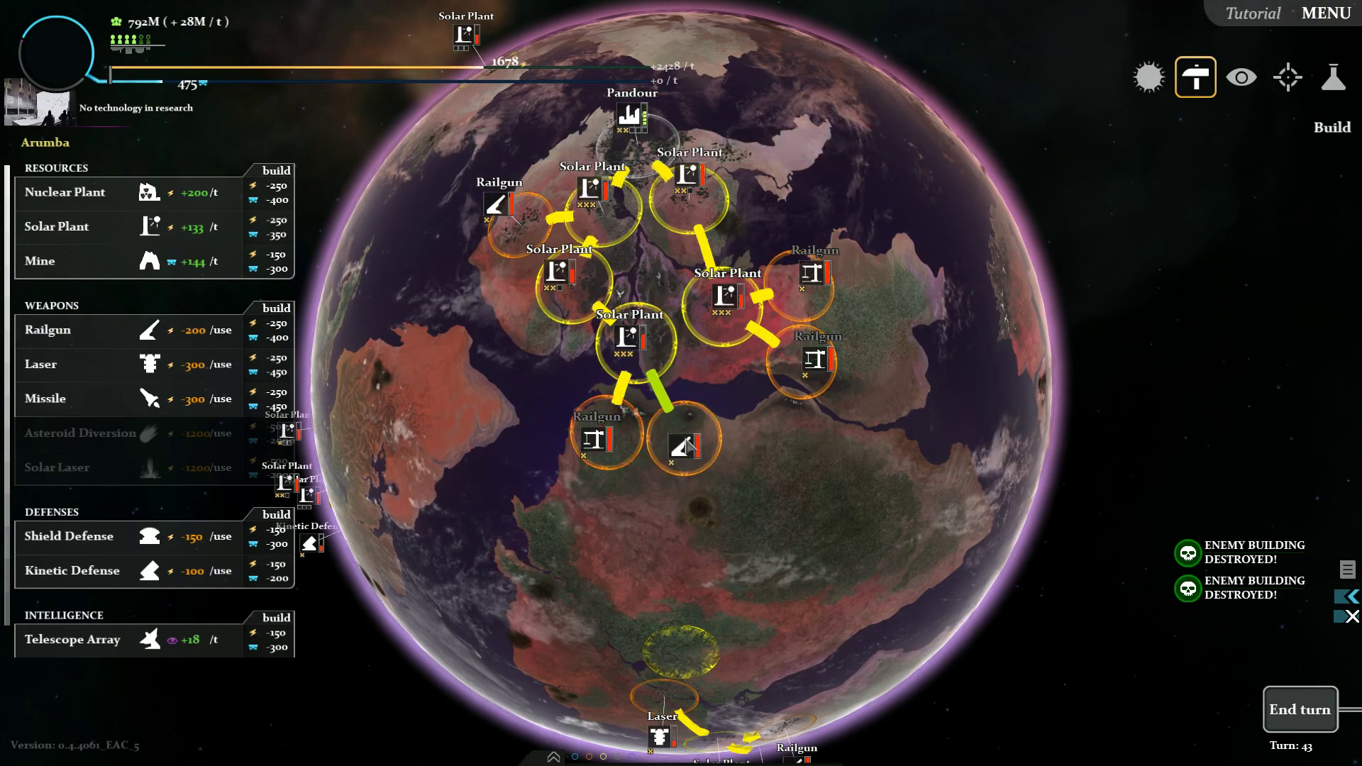
left_click(690, 441)
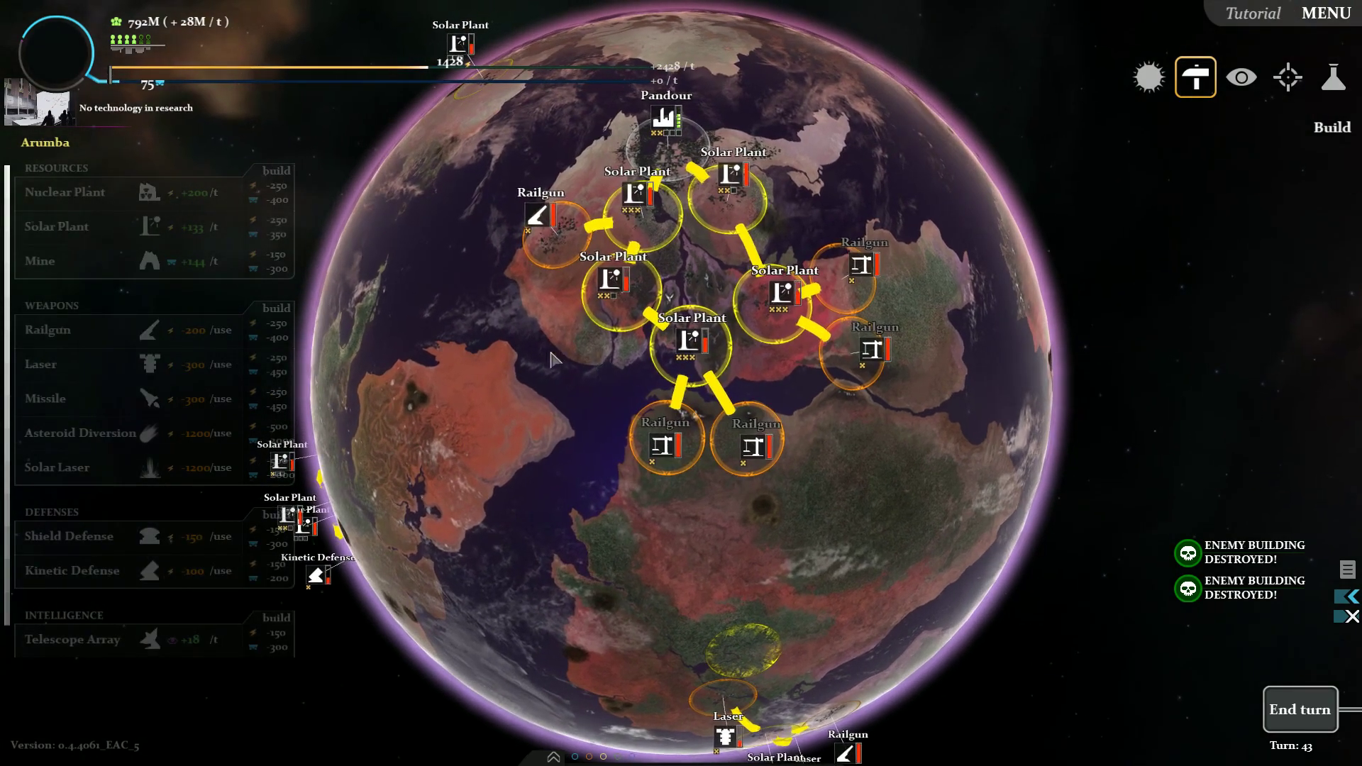
key("Tab")
Step: Set and confirm Railgun #1's firing trajectory
left_click(58, 167)
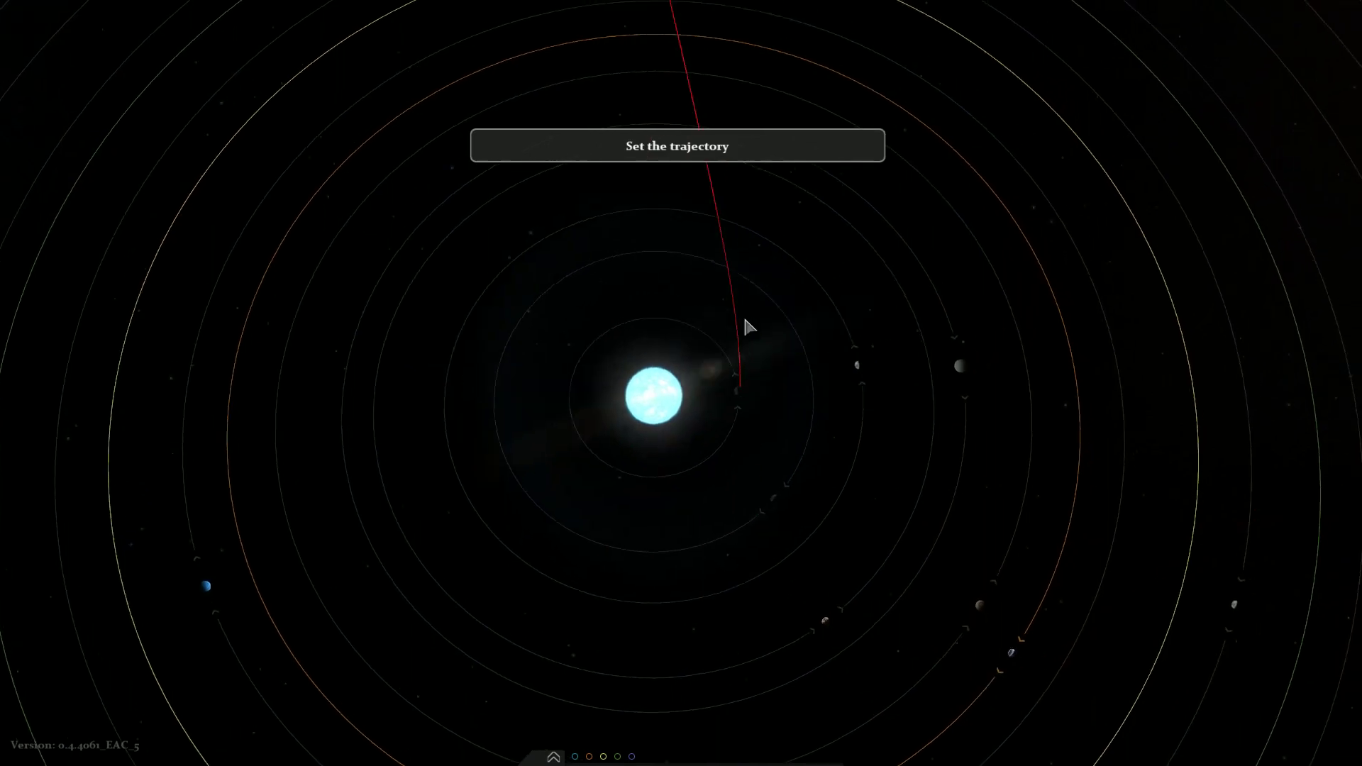
left_click(710, 270)
scroll(660, 383, "up", 4)
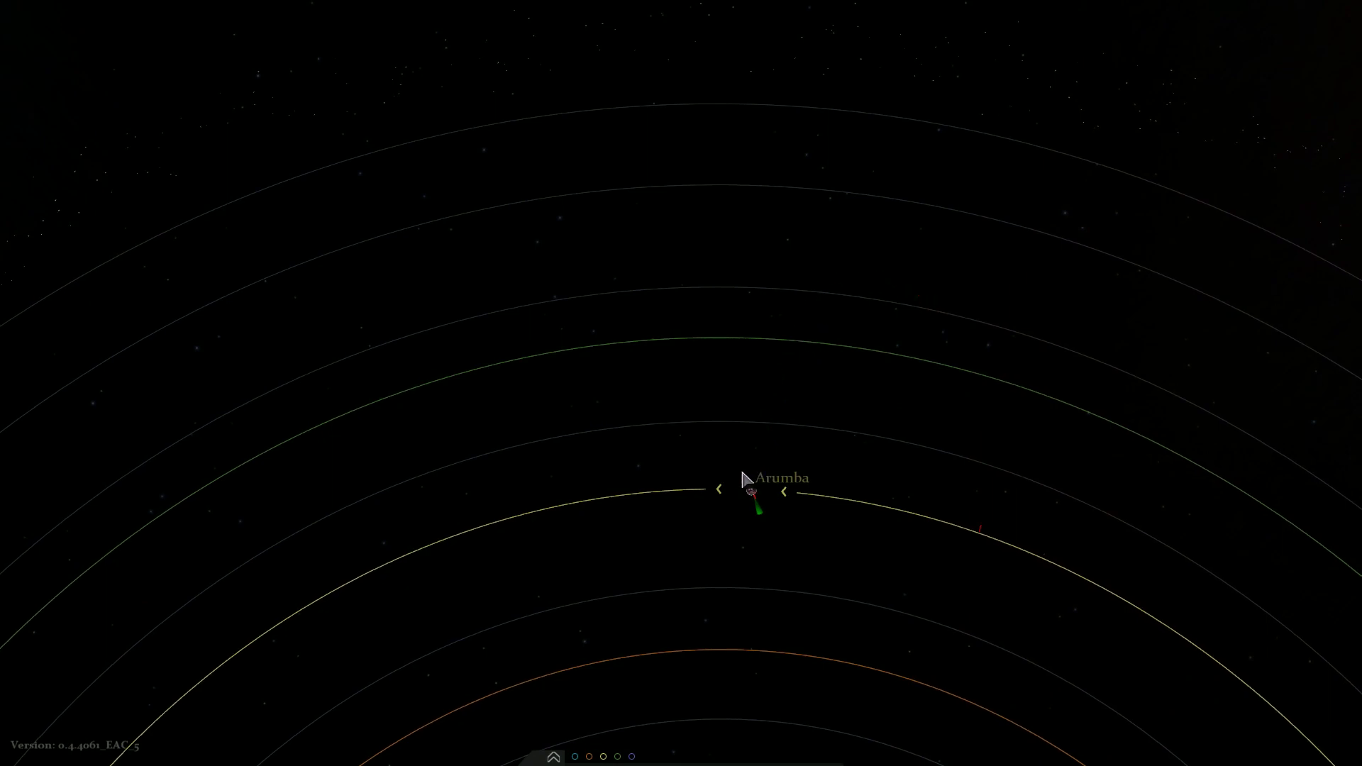
left_click_drag(745, 479, 646, 365)
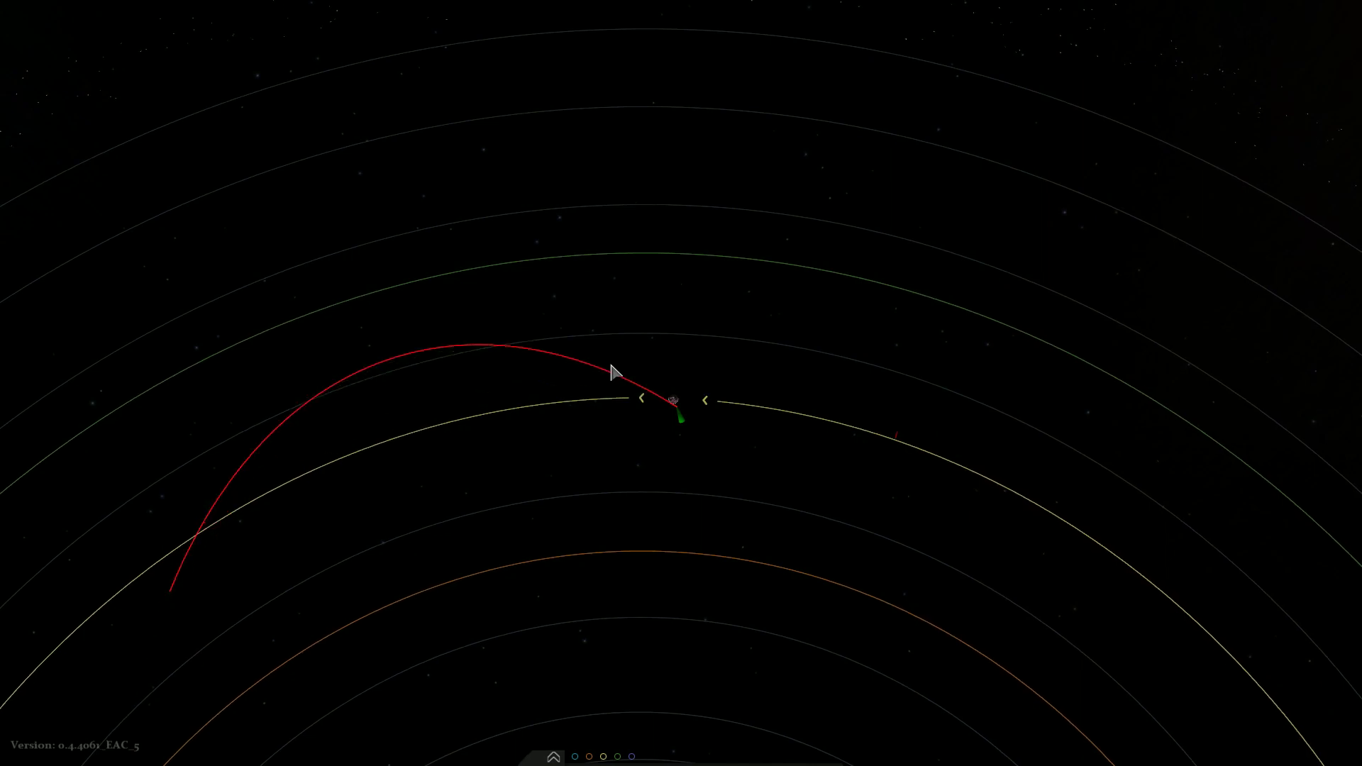
left_click(612, 372)
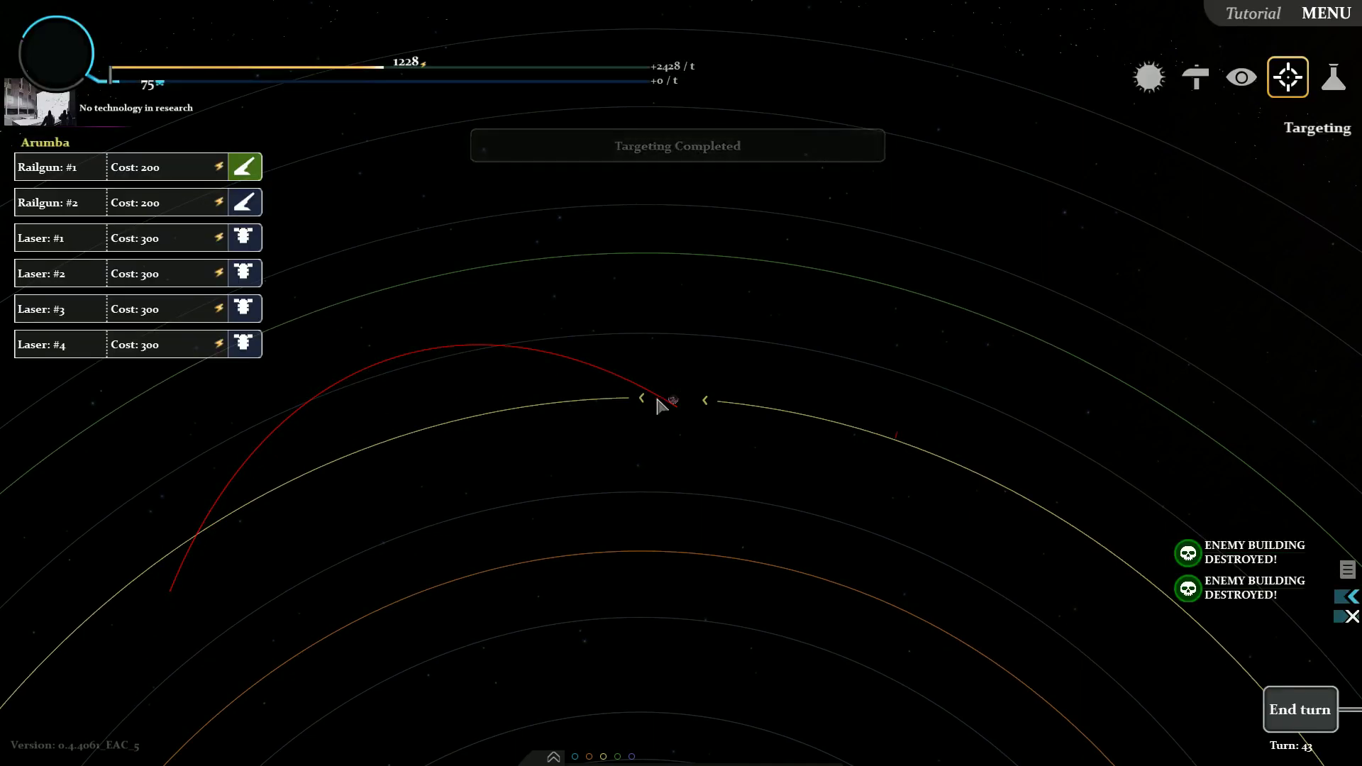
Step: Curve Railgun #2's firing path around the star, confirm it, and return to the overview
left_click(244, 168)
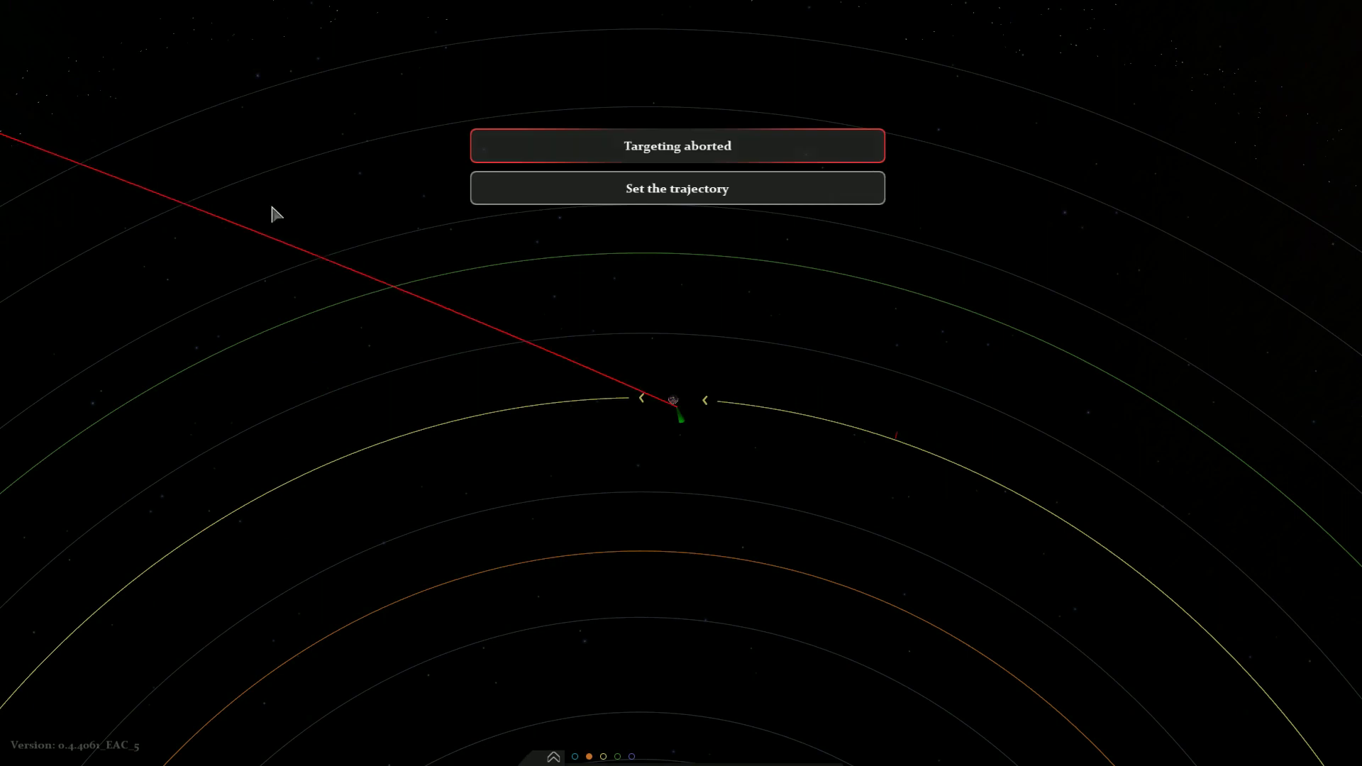
left_click(692, 357)
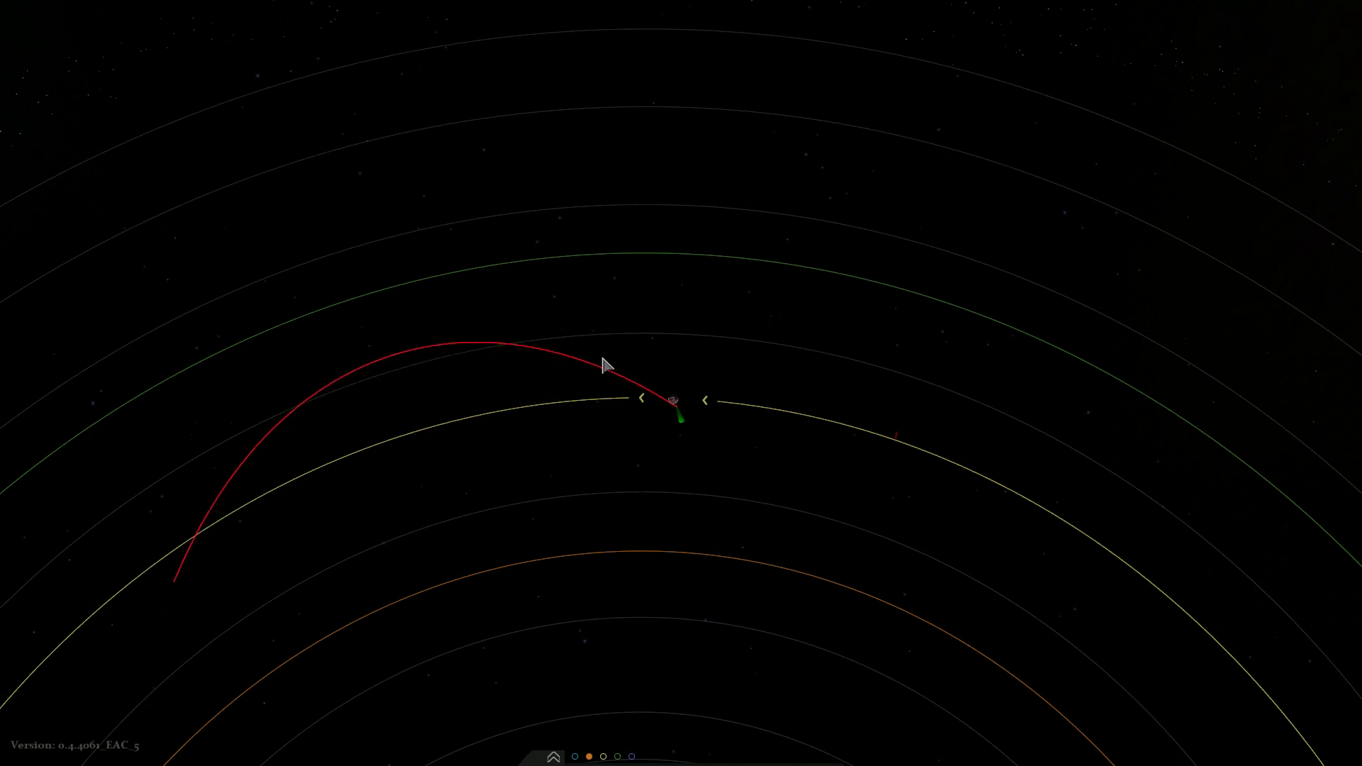
left_click_drag(615, 355, 699, 449)
scroll(699, 448, "down", 8)
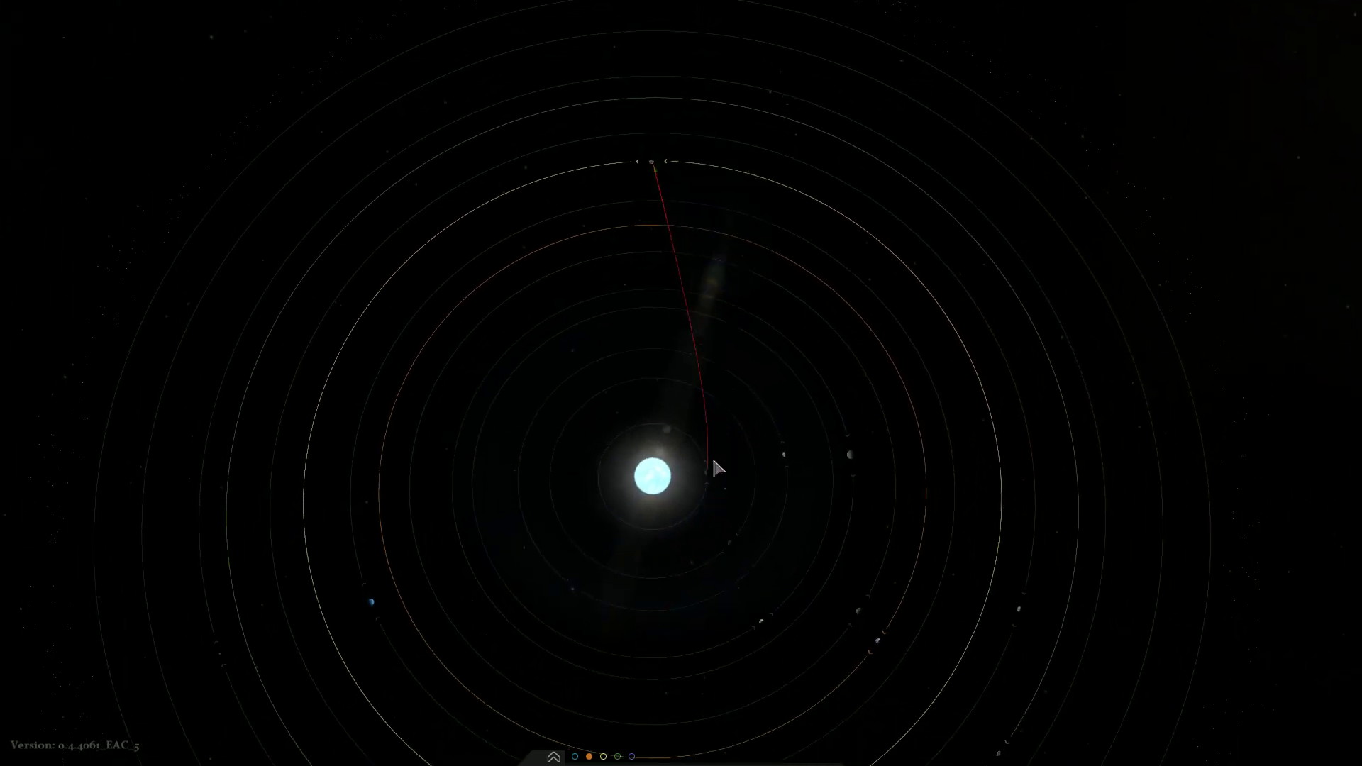
mouse_move(684, 474)
left_mouse_down()
mouse_move(869, 442)
mouse_move(802, 487)
left_mouse_up()
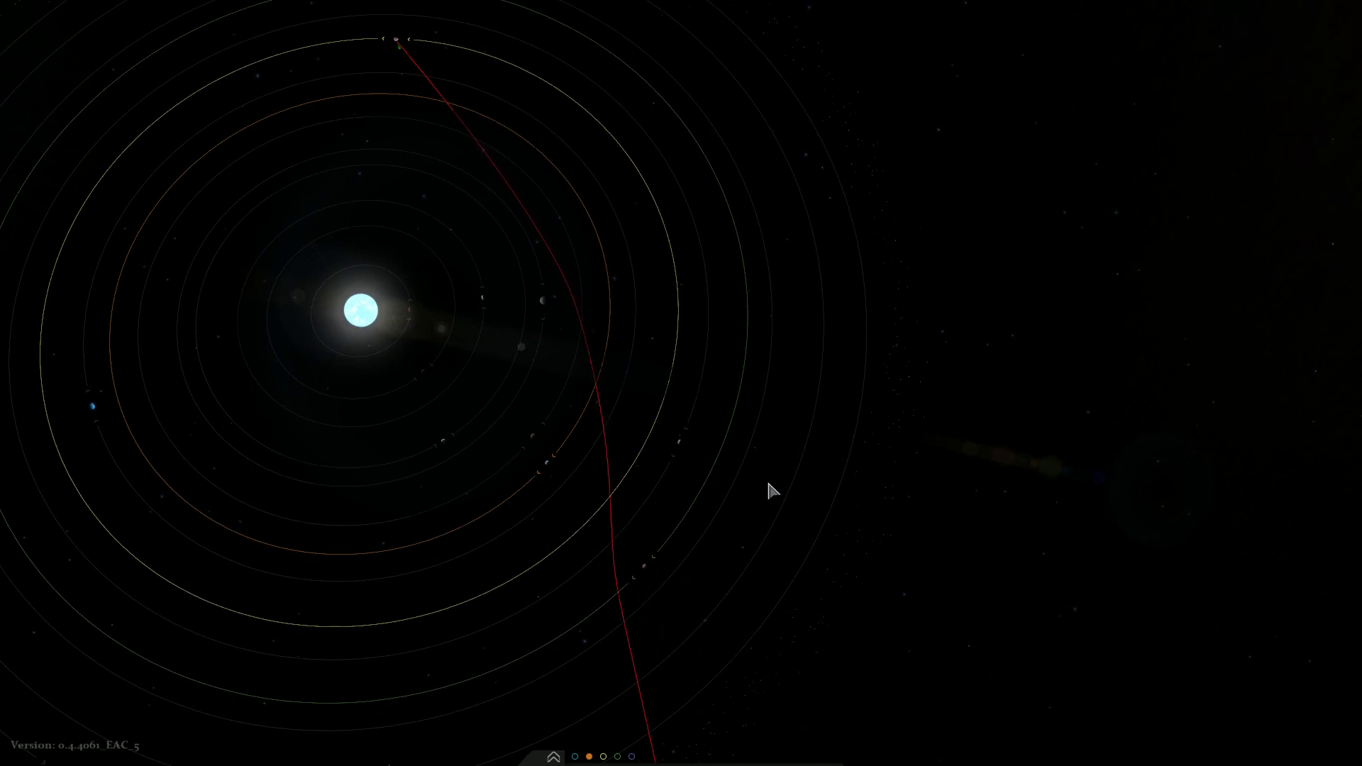
left_click(139, 203)
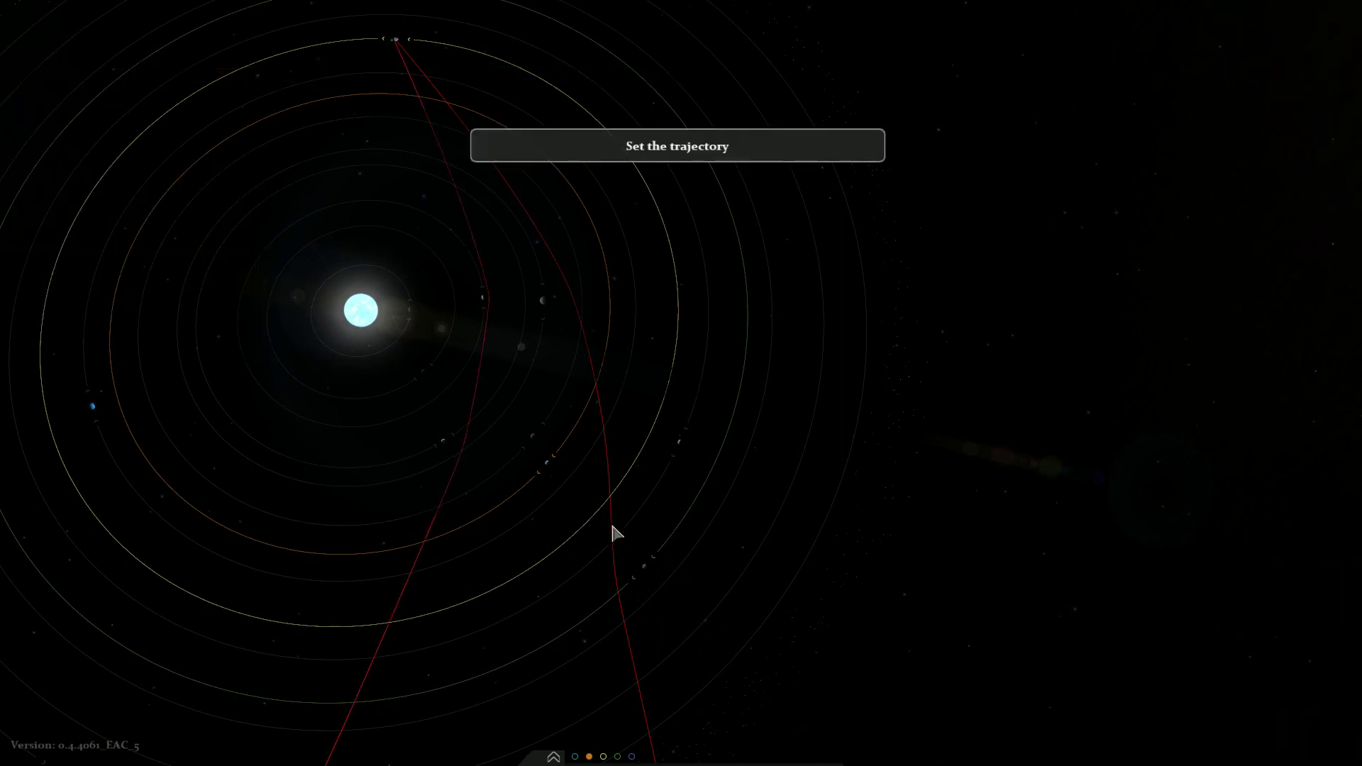
left_click(697, 569)
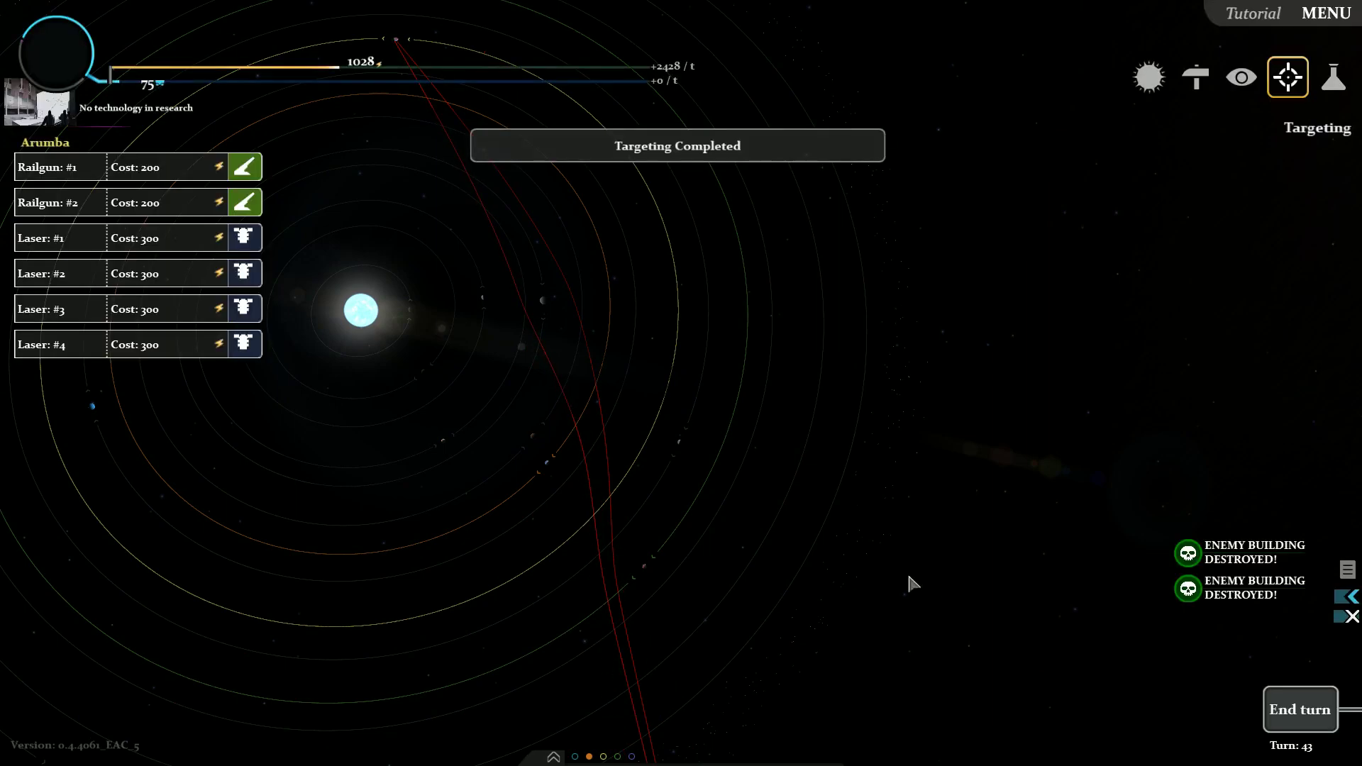
key("Tab")
Step: End the turn and wait for the other players' moves
left_click(1301, 716)
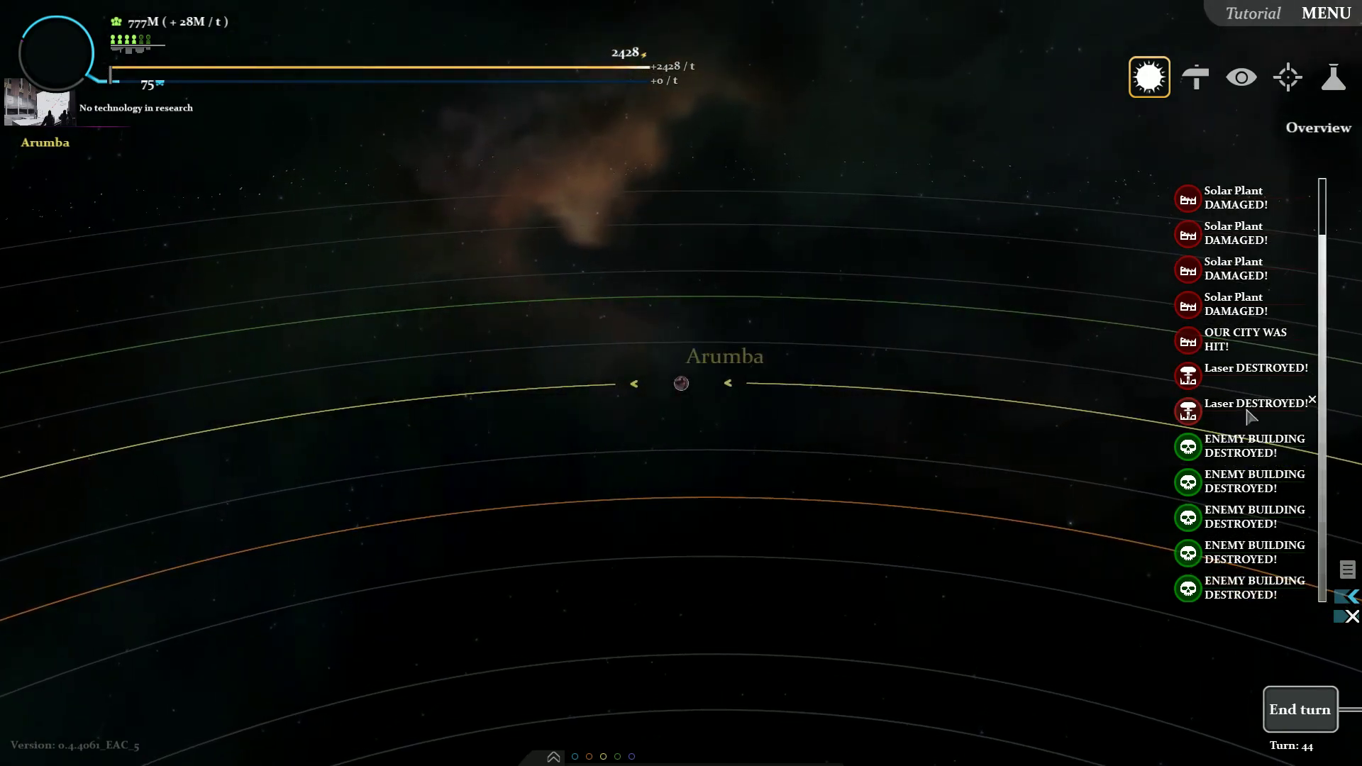
Step: Clear the damage reports from the event log and switch to weapon aiming
left_click(1307, 722)
left_click(1351, 618)
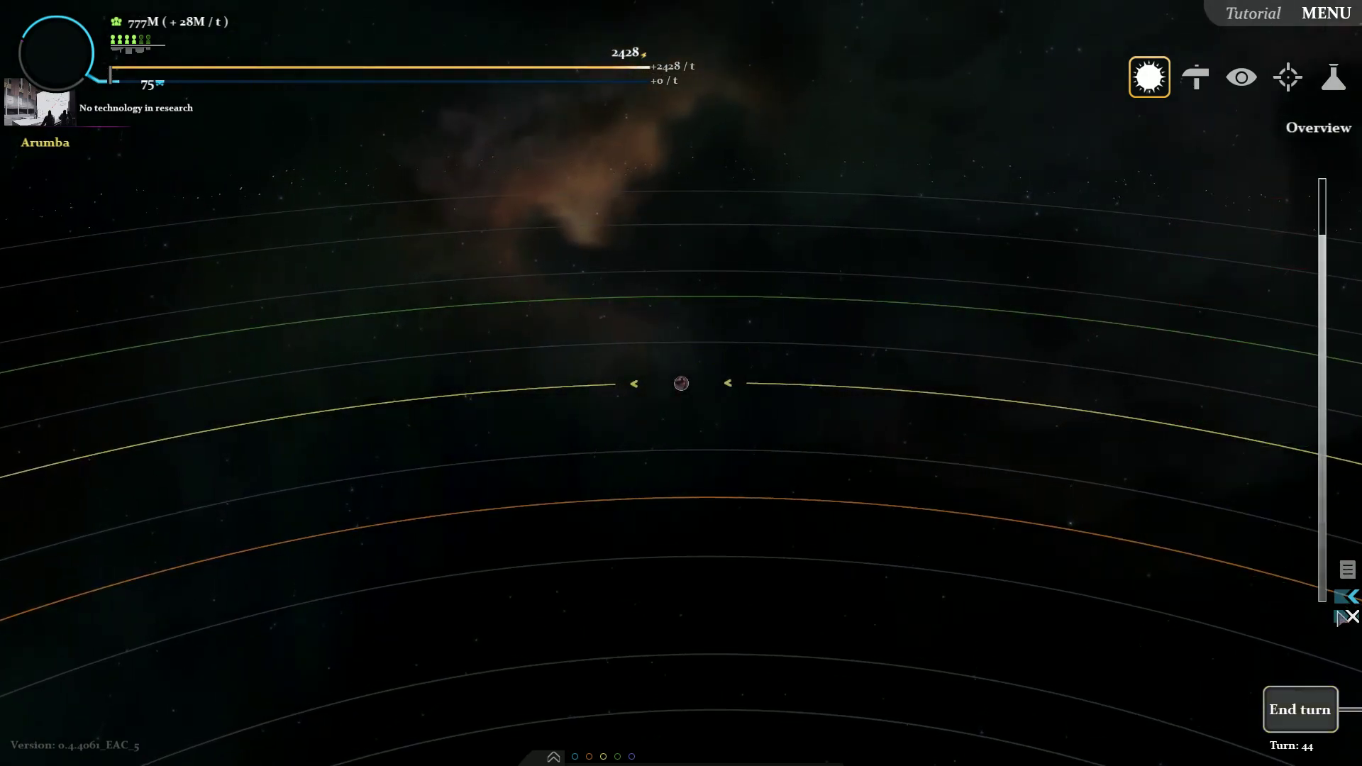
key("3")
key("4")
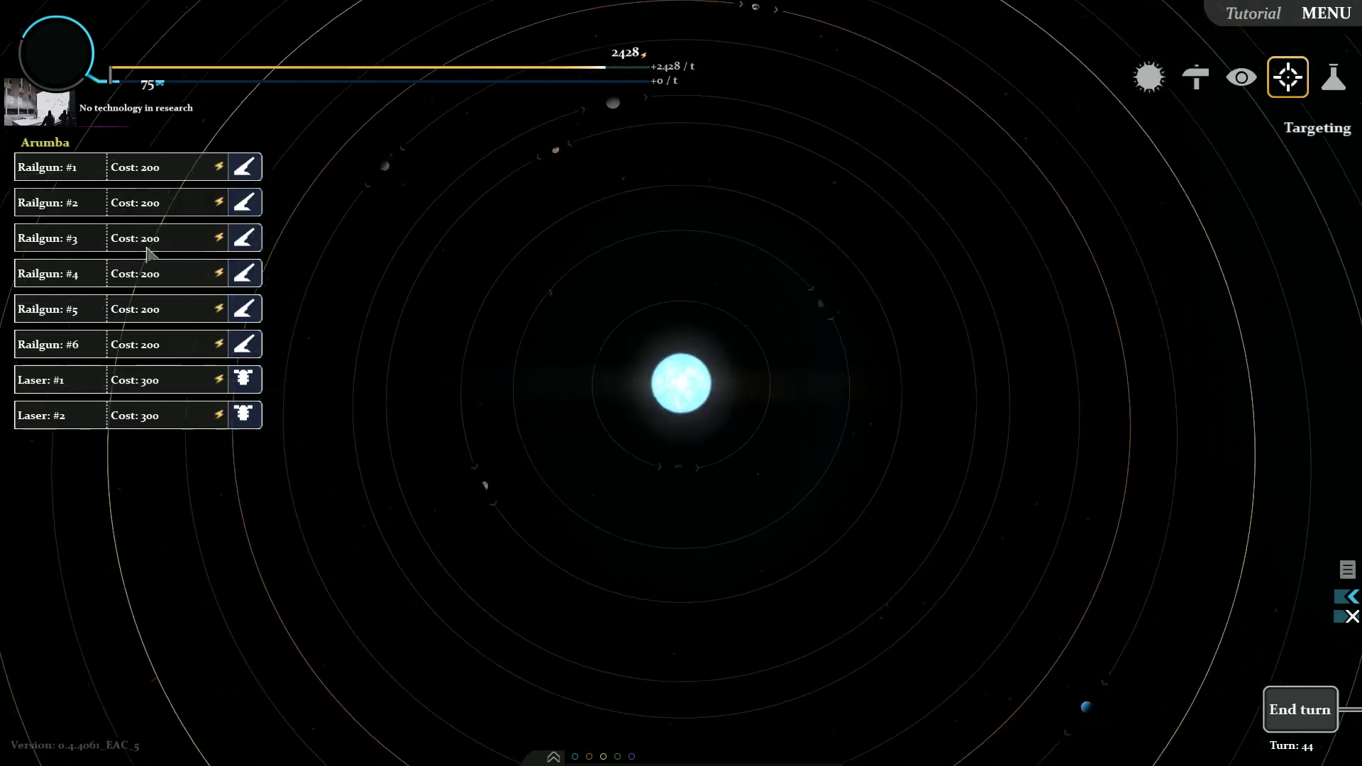
Step: Set firing trajectories for Railguns #1 through #3
left_click(117, 197)
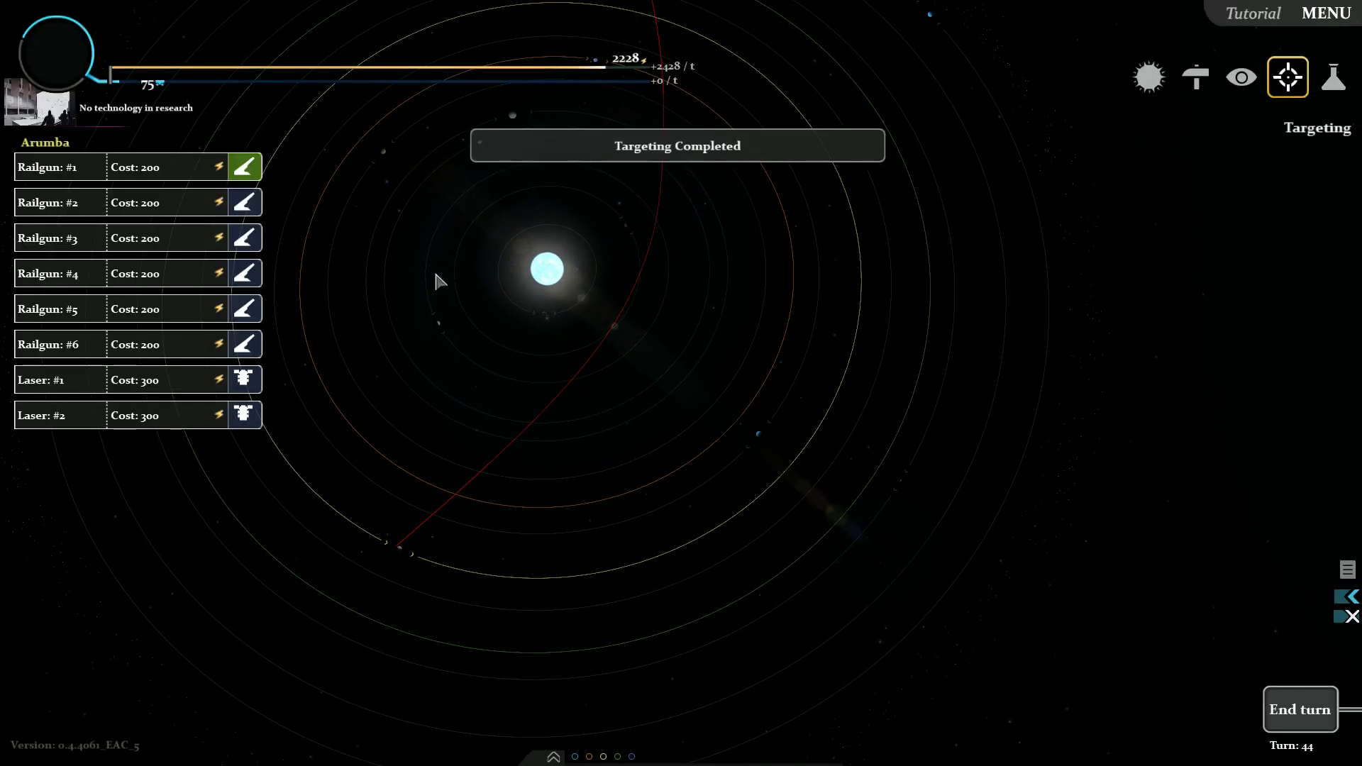
left_click(229, 220)
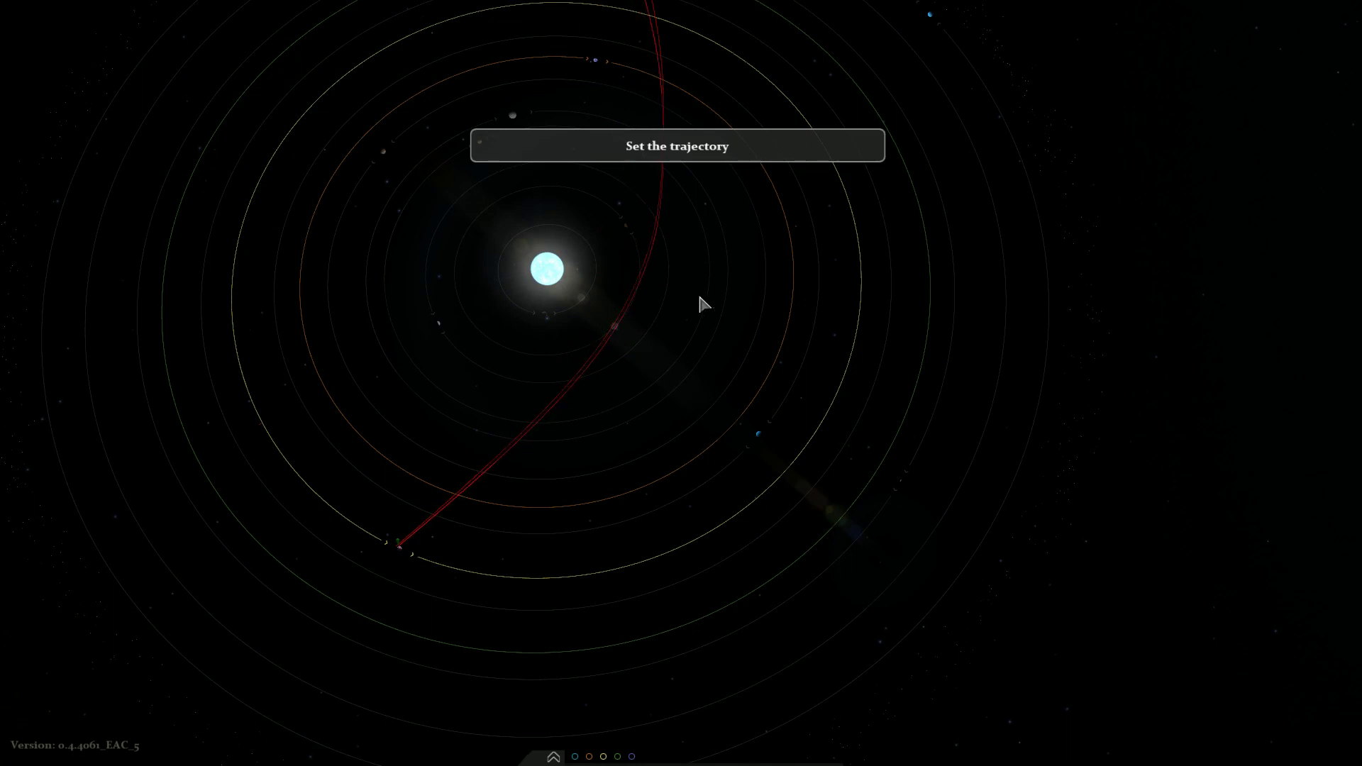
left_click(697, 293)
left_click(243, 238)
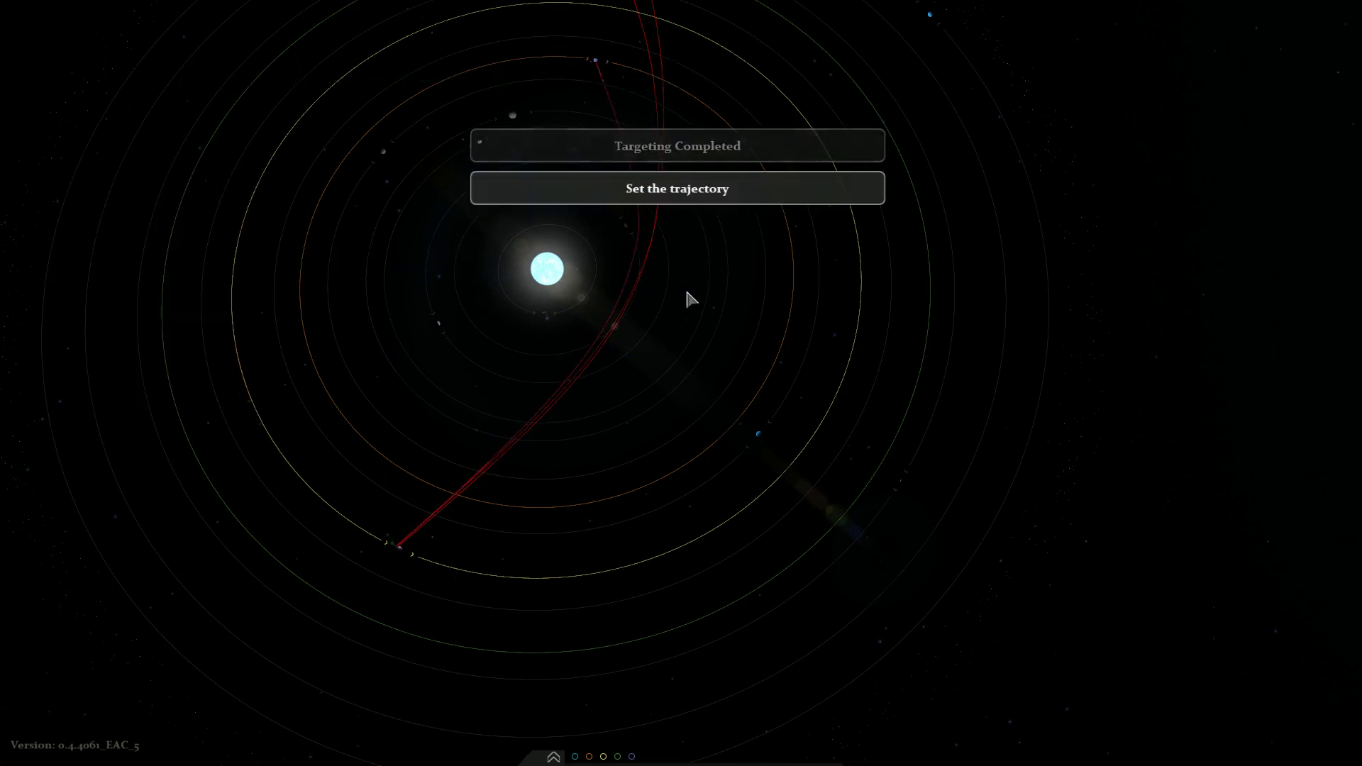
left_click(689, 299)
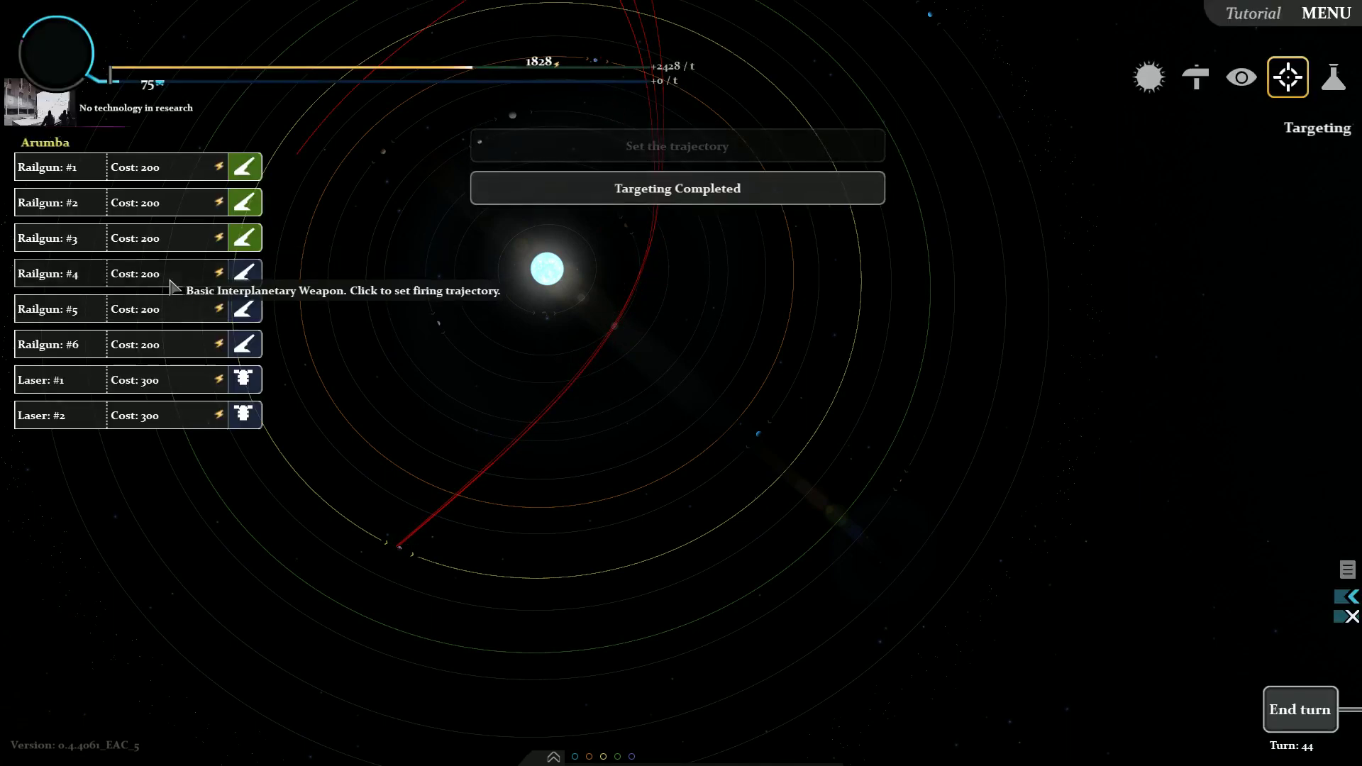
Step: Set firing trajectories for Railguns #4 through #6, leaving 1228 energy
left_click(244, 279)
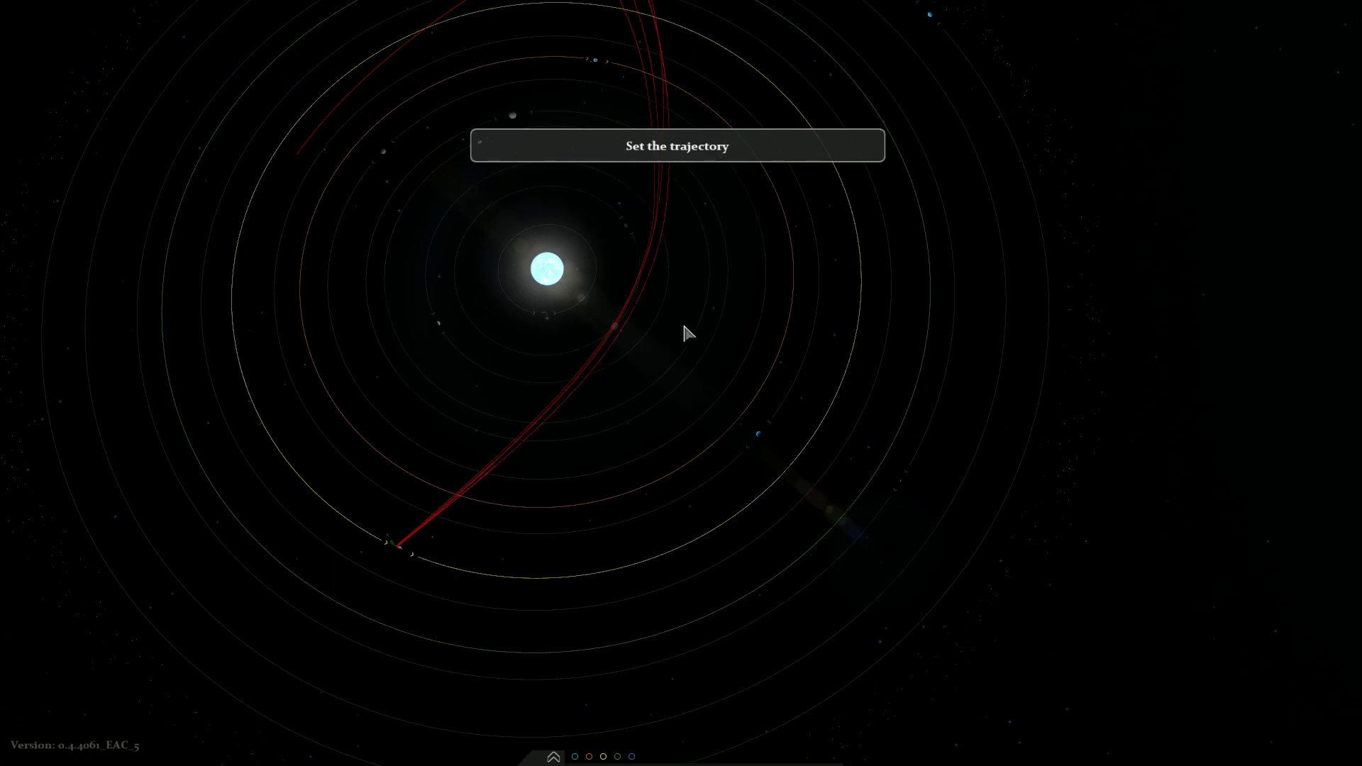
left_click(673, 322)
left_click(109, 312)
left_click(677, 336)
left_click(244, 344)
left_click(684, 362)
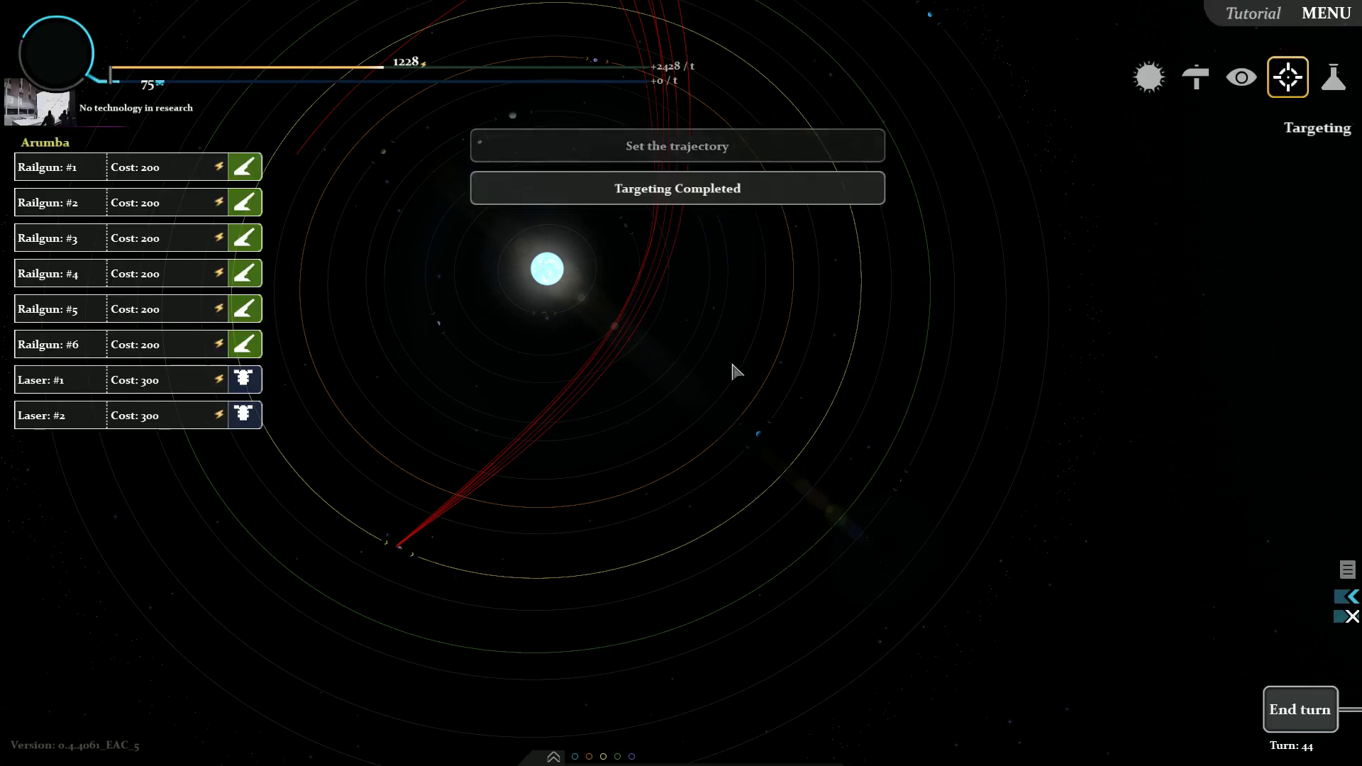
left_click(1300, 711)
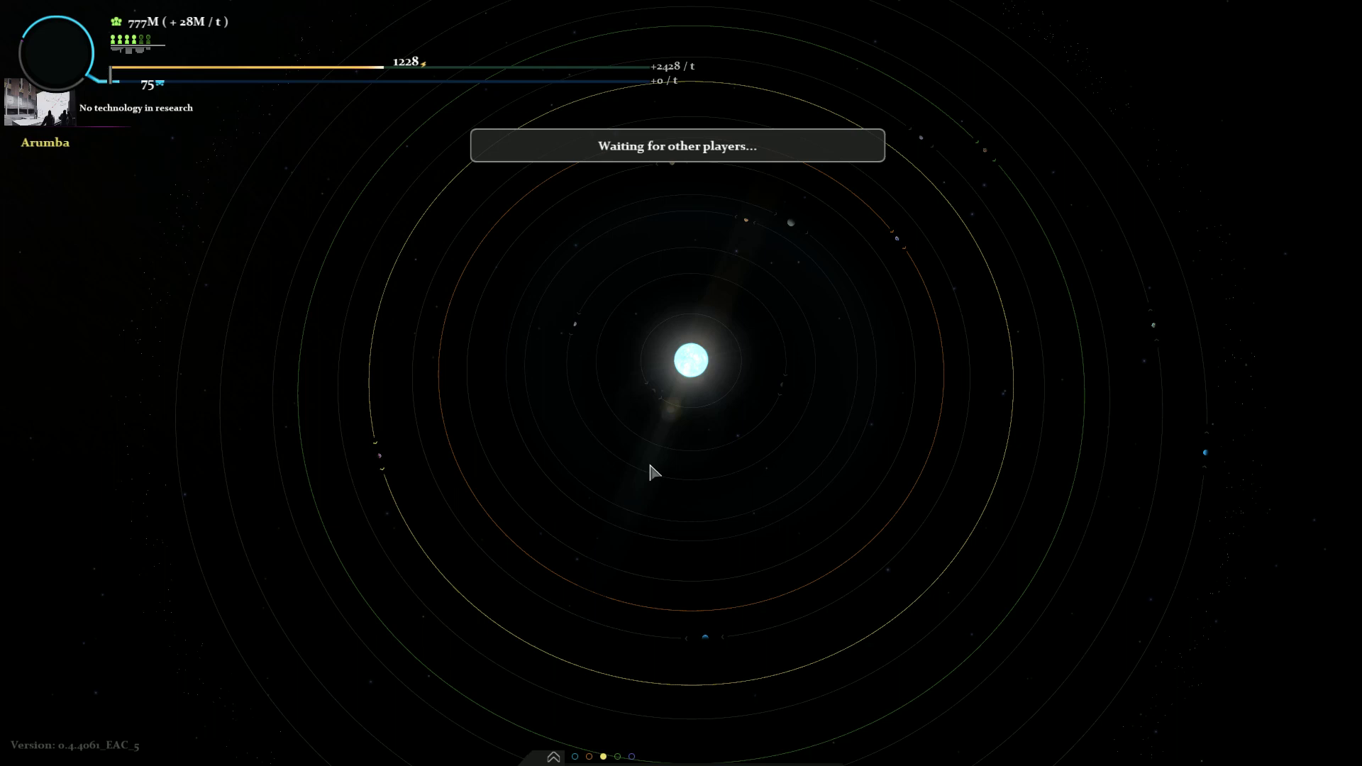
Step: Open the chat and send five messages listing placements 1st through 5th
left_click(556, 757)
type("1")
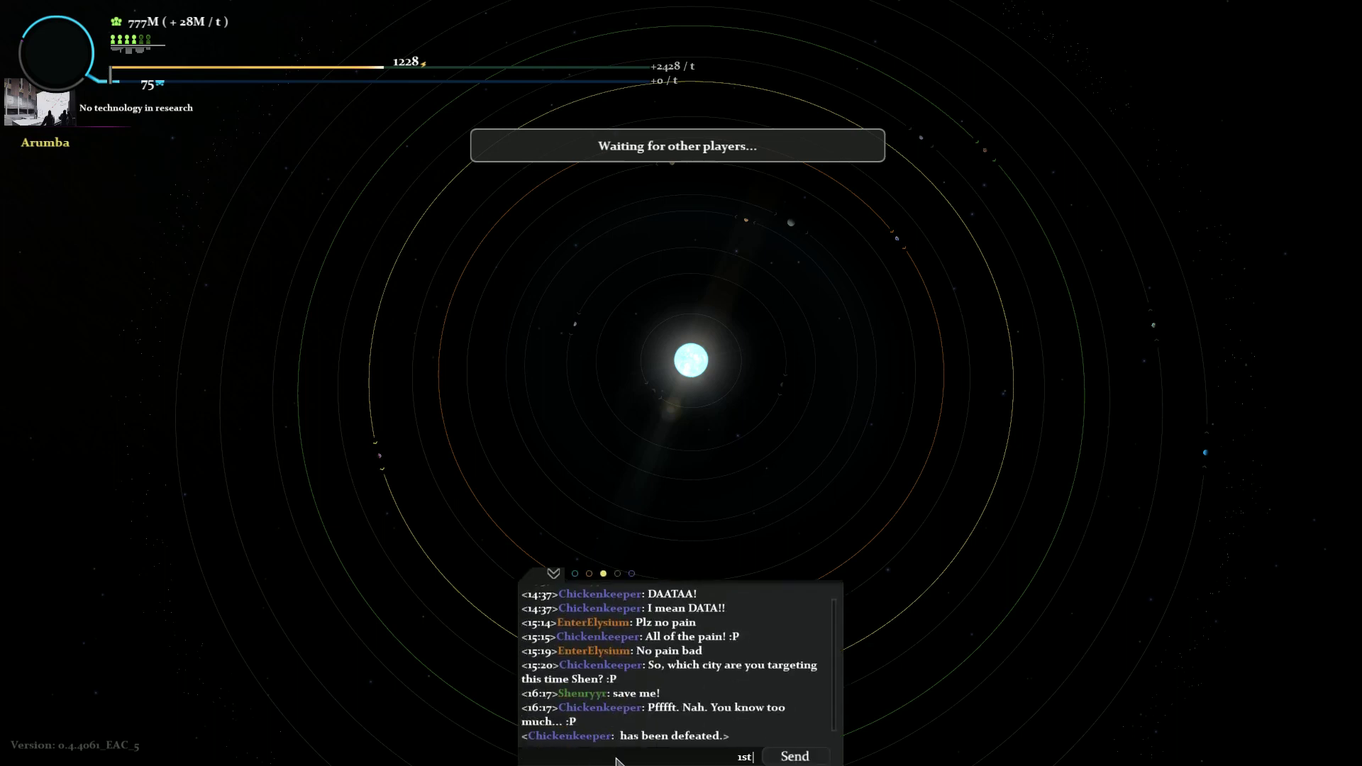
type("st place el")
type("ysium")
key("Return")
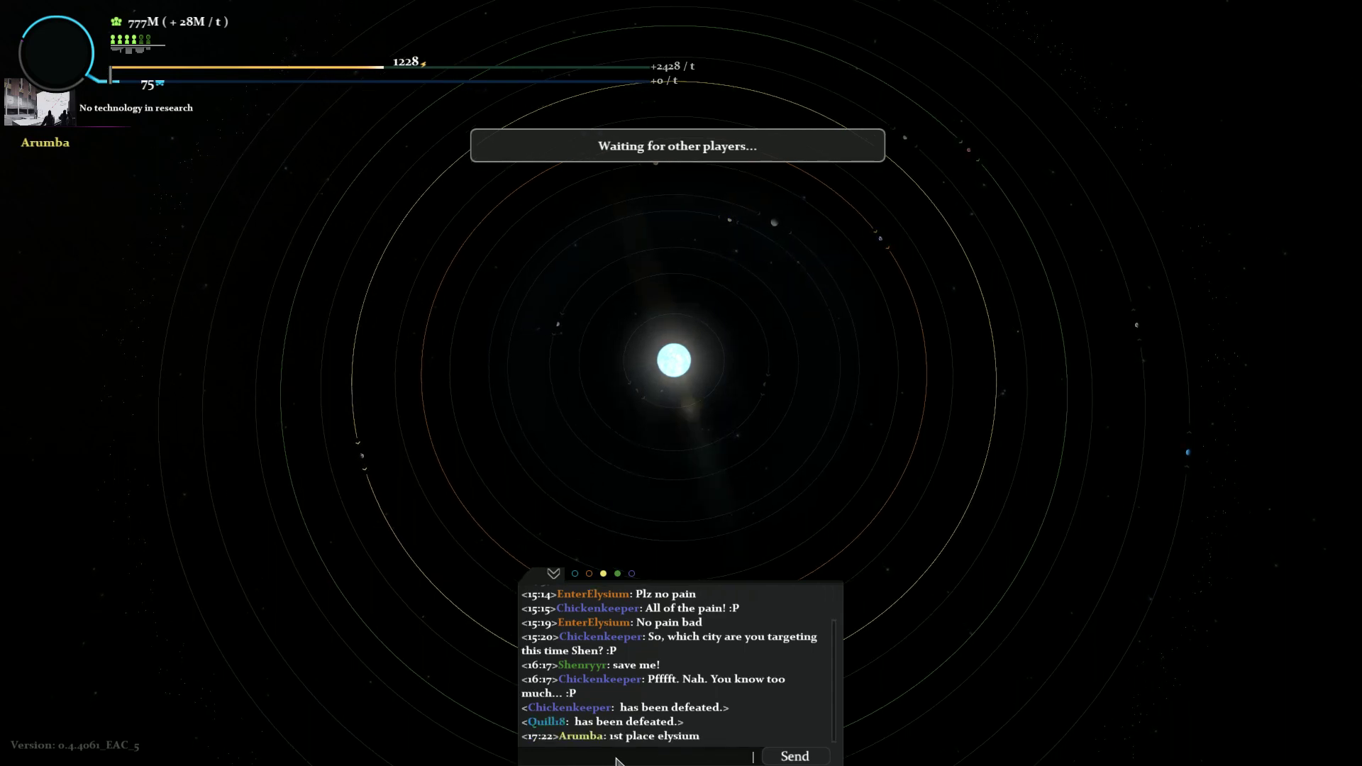
type("ce shen")
key("Return")
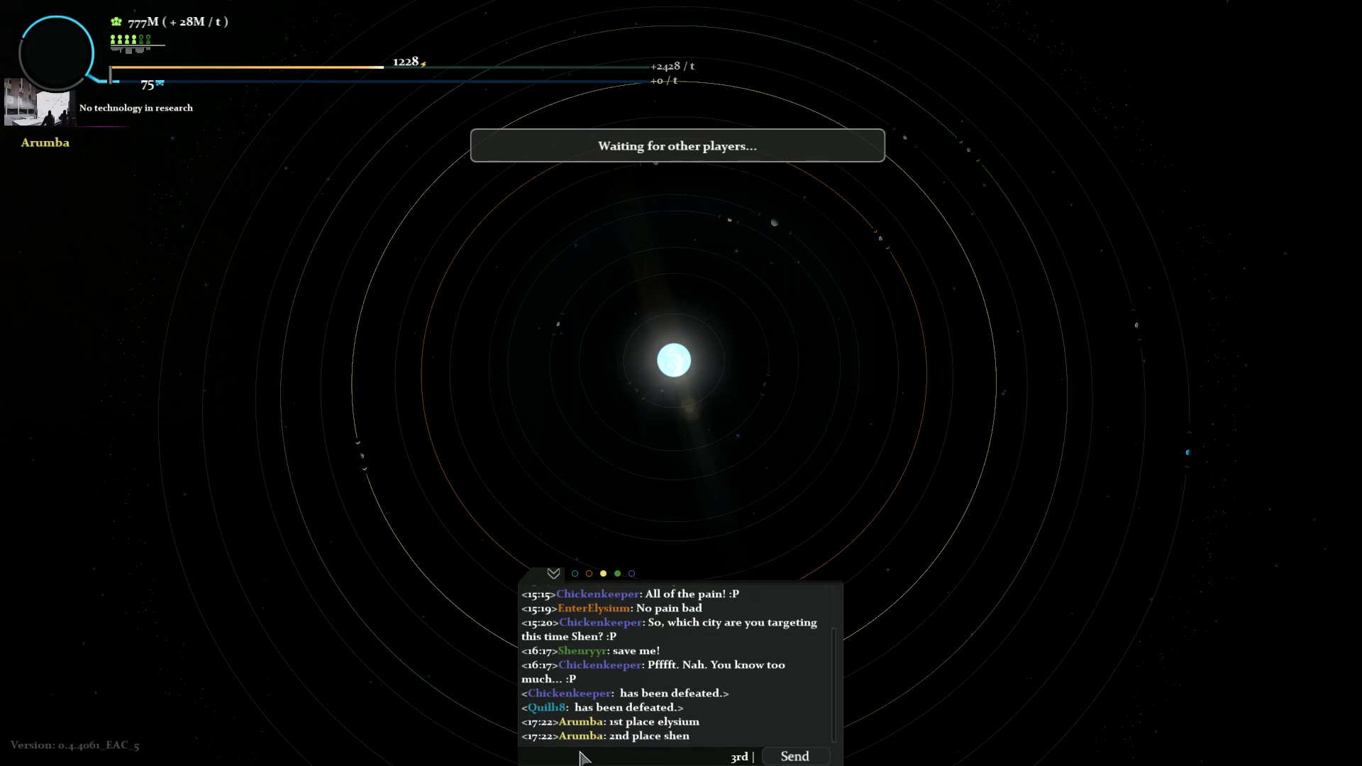
type("place arumba")
key("Return")
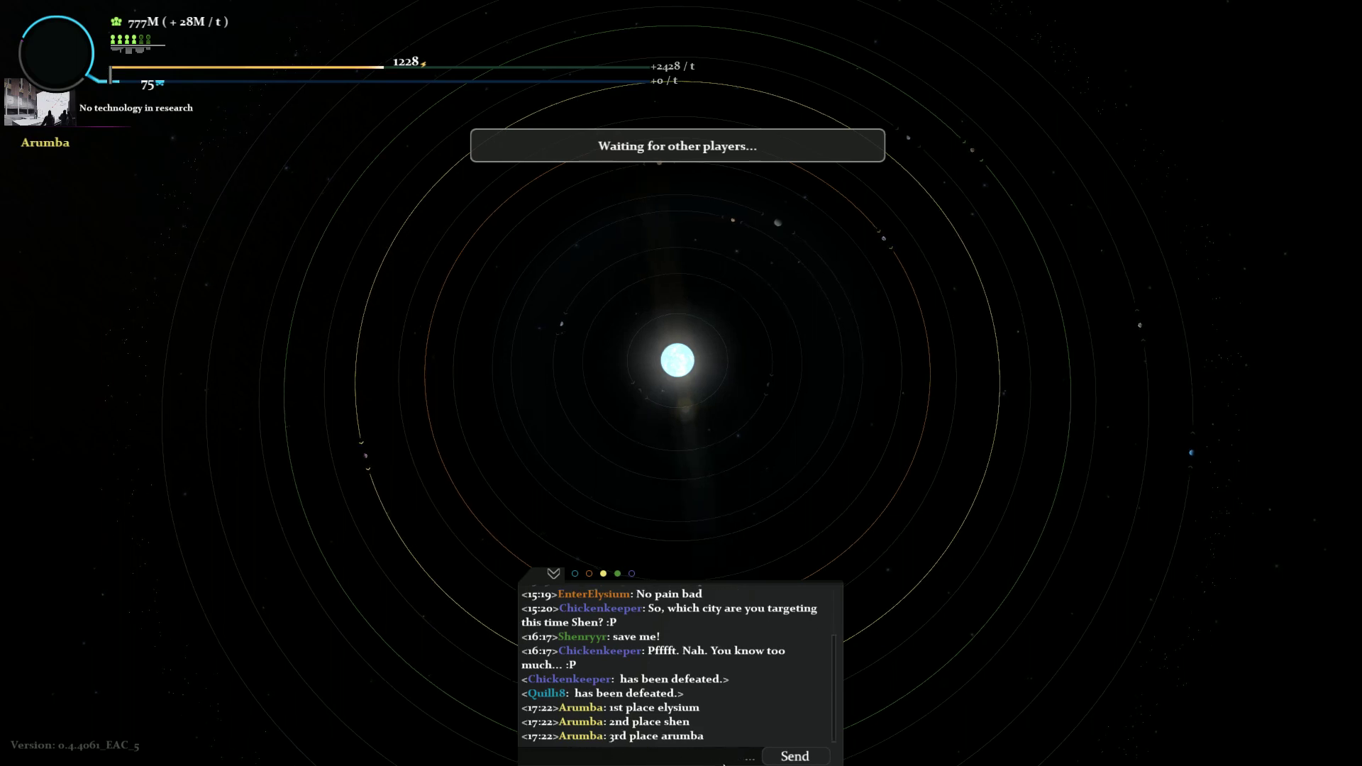
type("th place ")
type("quill")
key("Return")
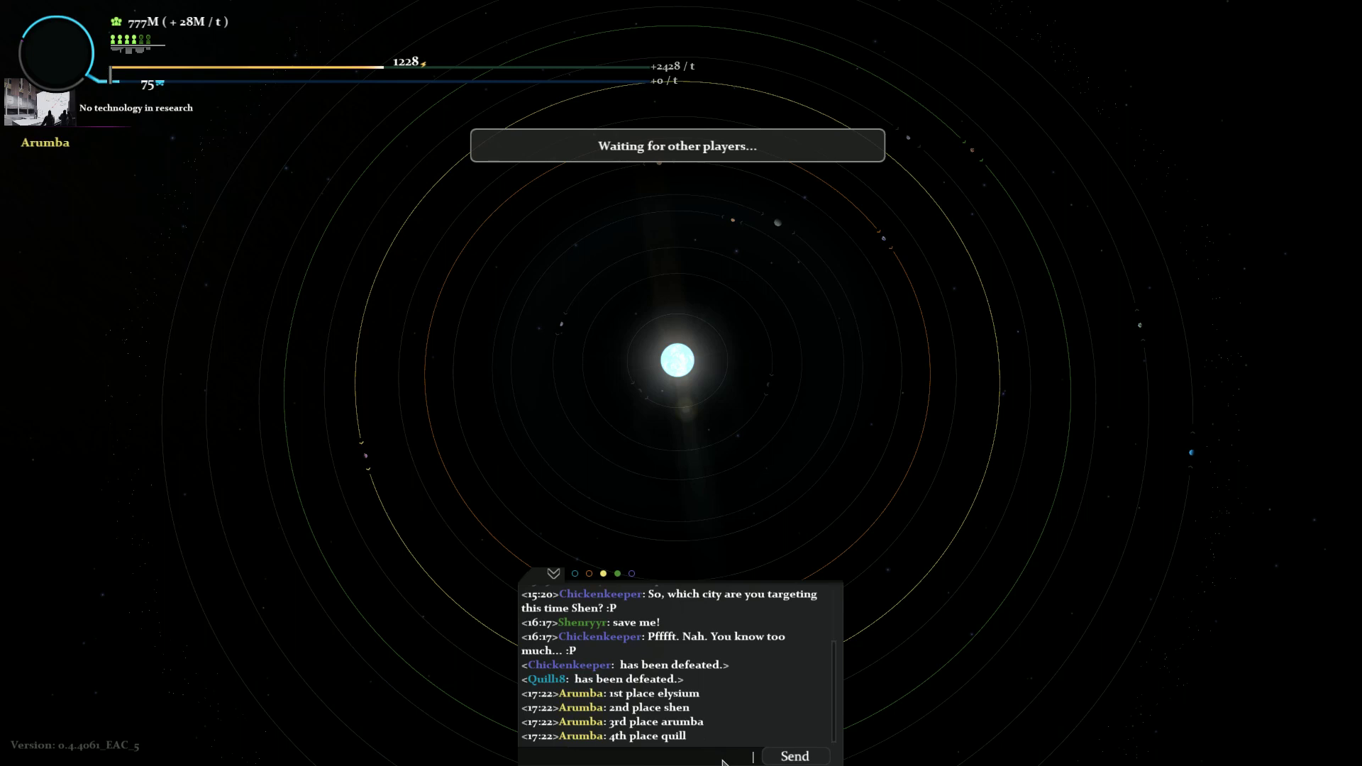
type("th place chickenkeeper")
key("Return")
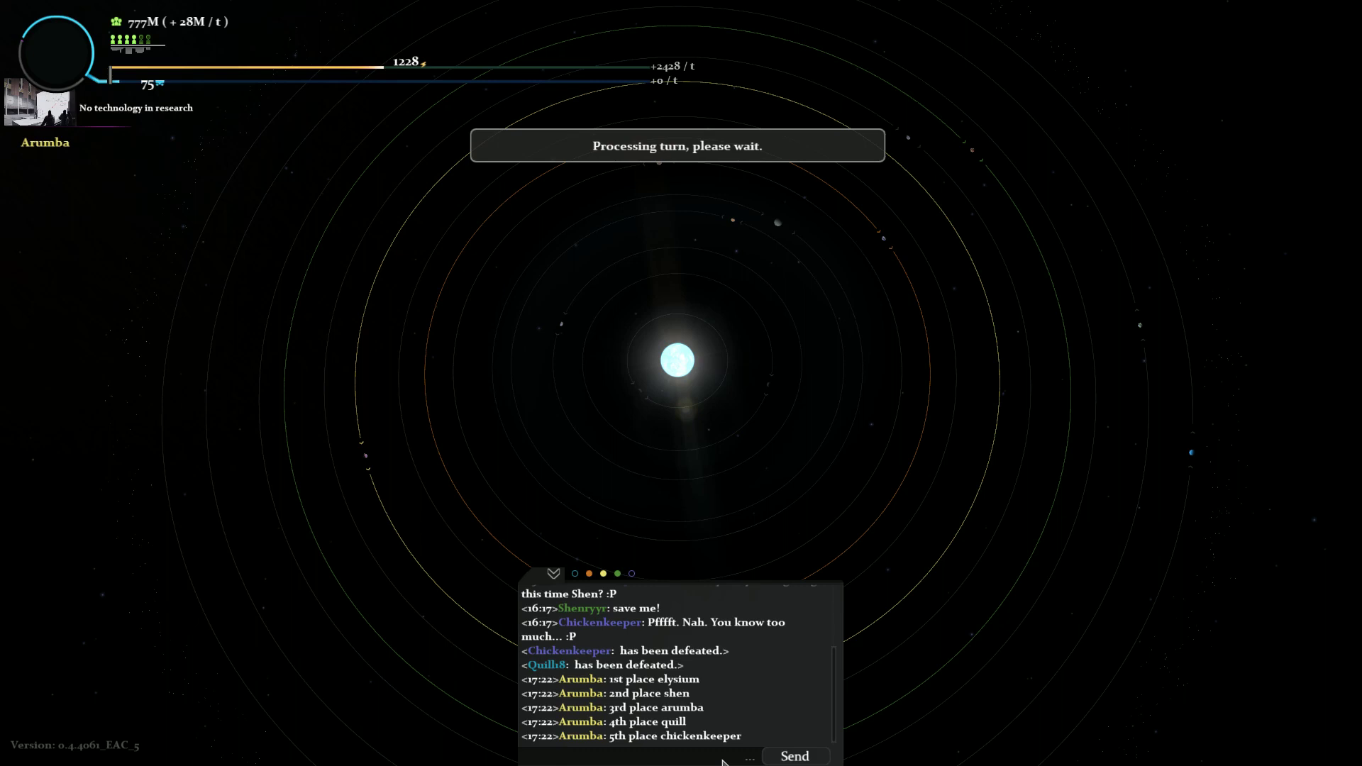
Step: Collapse the chat panel so the solar system turn playback is visible
left_click(554, 574)
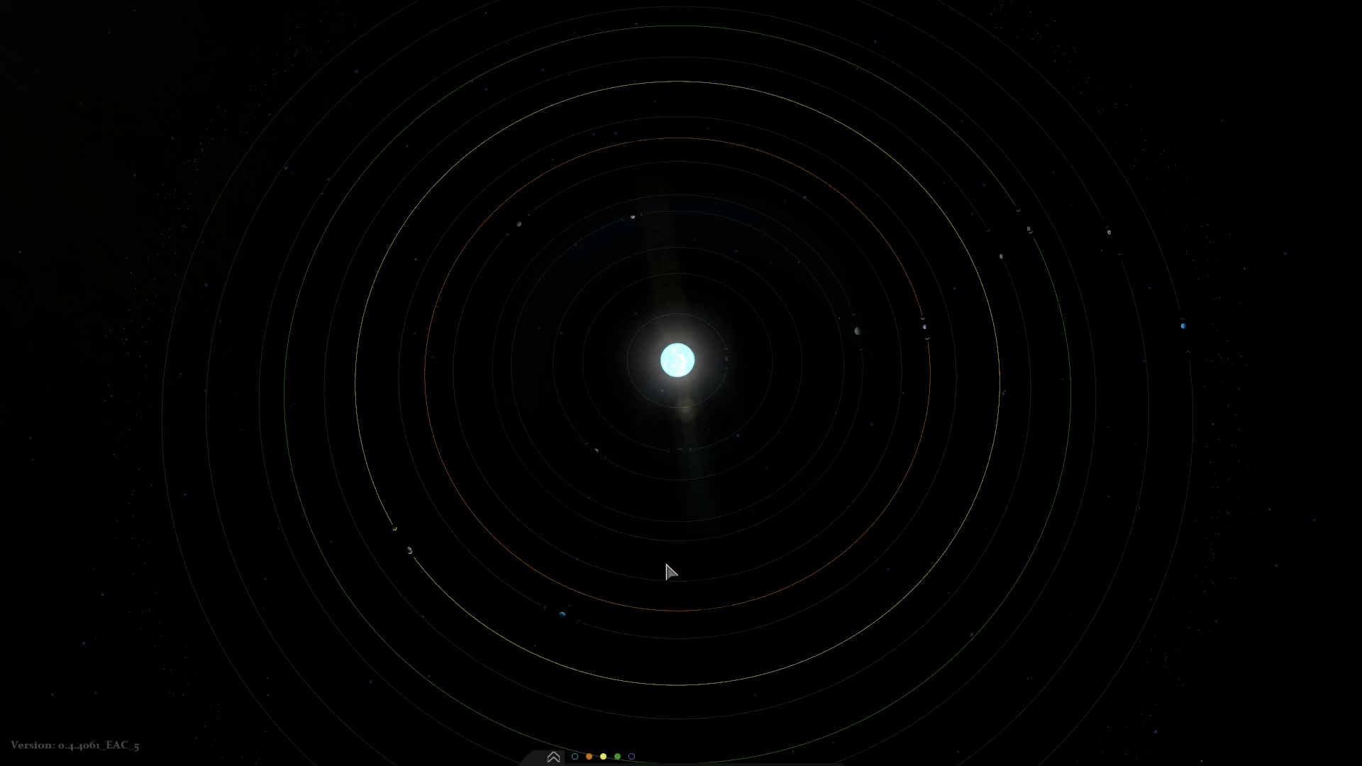
left_click_drag(632, 542, 647, 455)
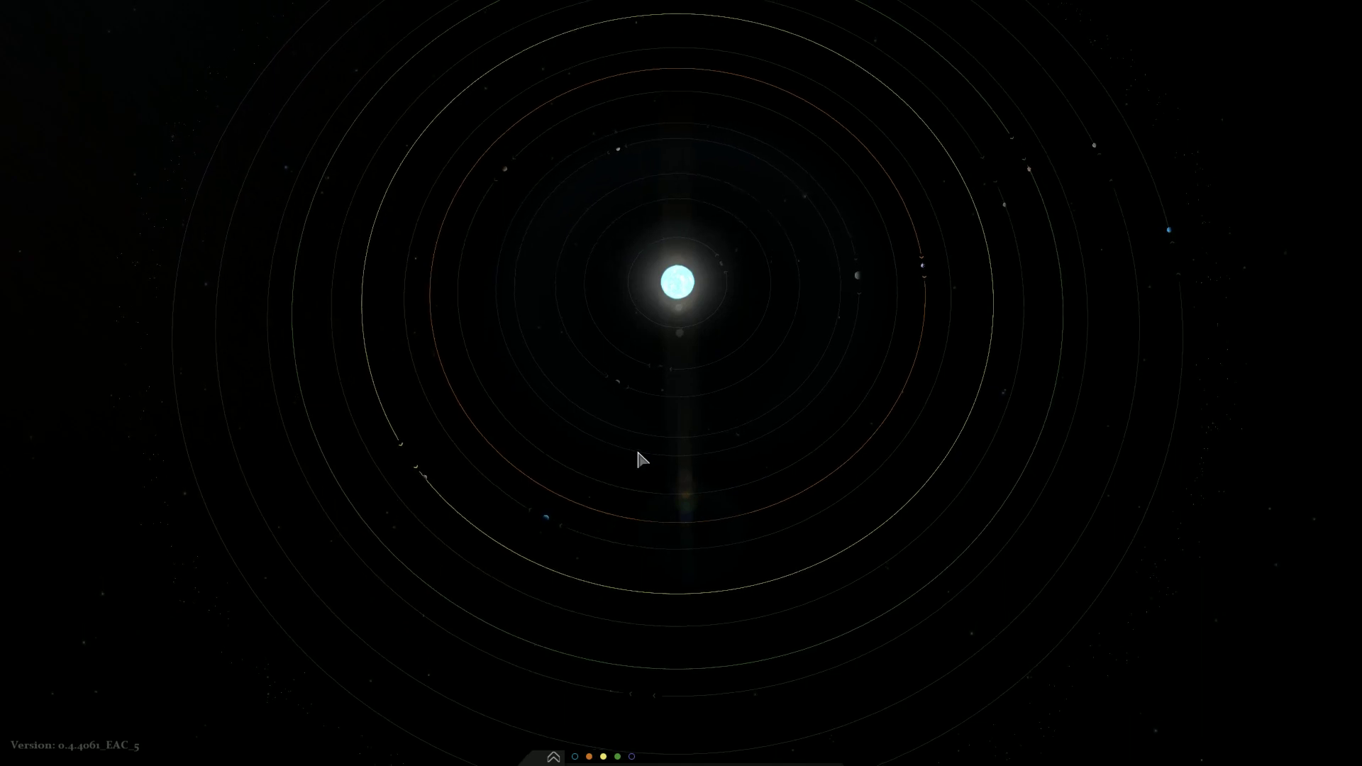
mouse_move(669, 462)
left_mouse_down()
mouse_move(608, 482)
mouse_move(653, 453)
left_mouse_up()
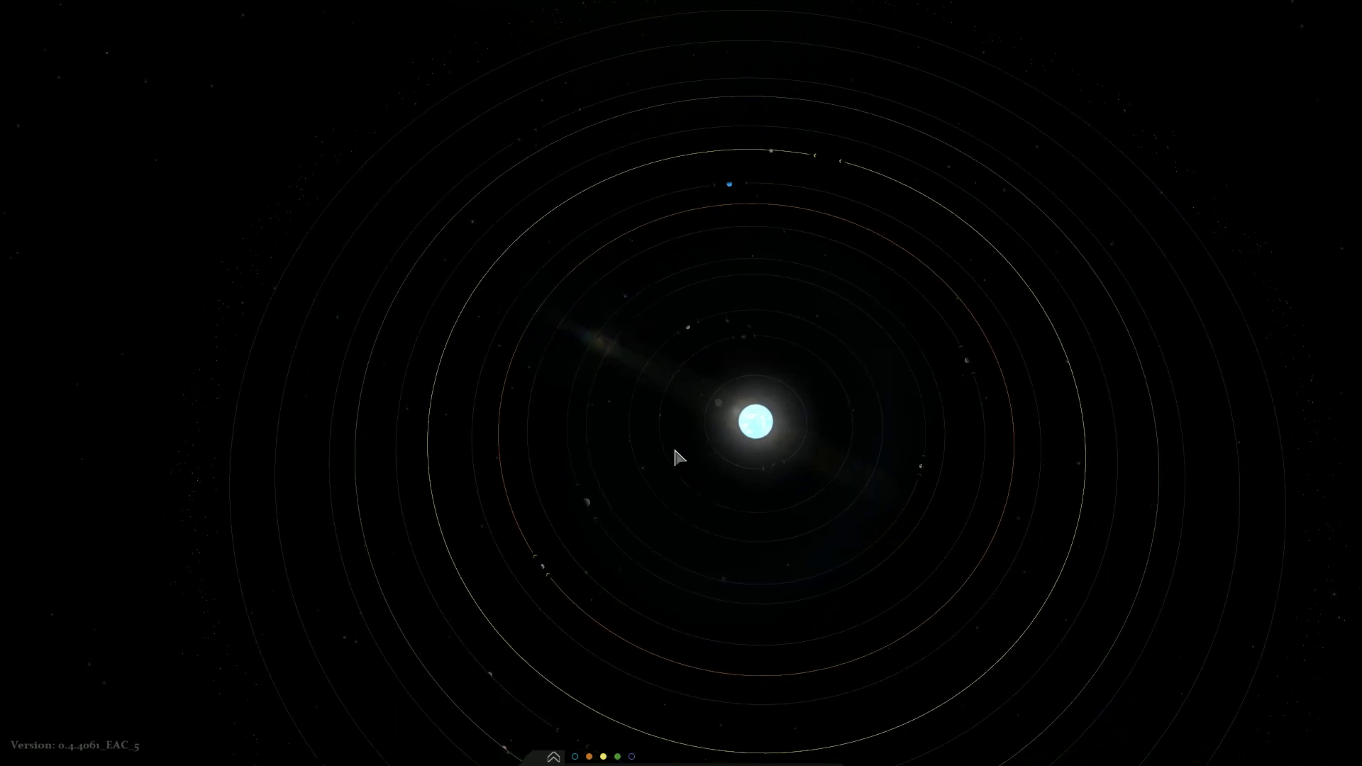
left_click_drag(691, 453, 778, 448)
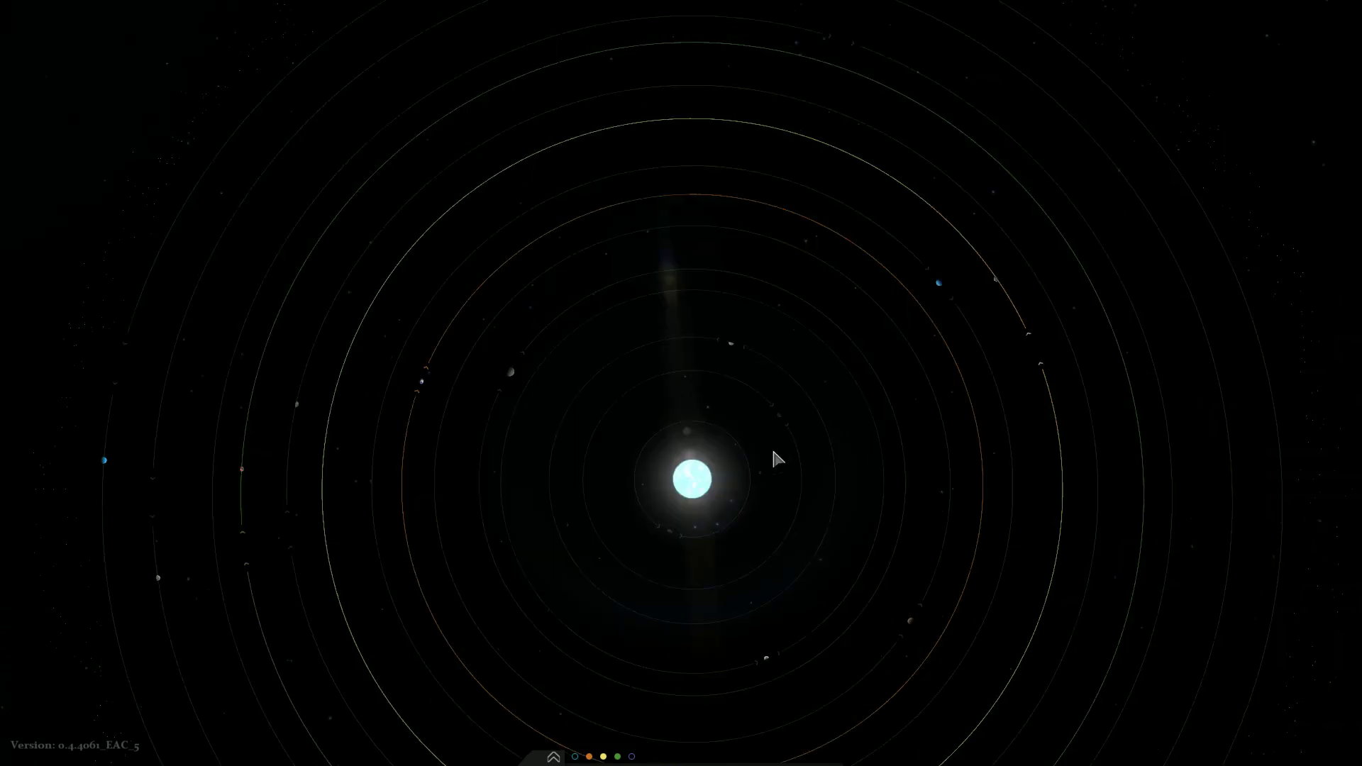
scroll(777, 449, "up", 5)
scroll(778, 449, "down", 8)
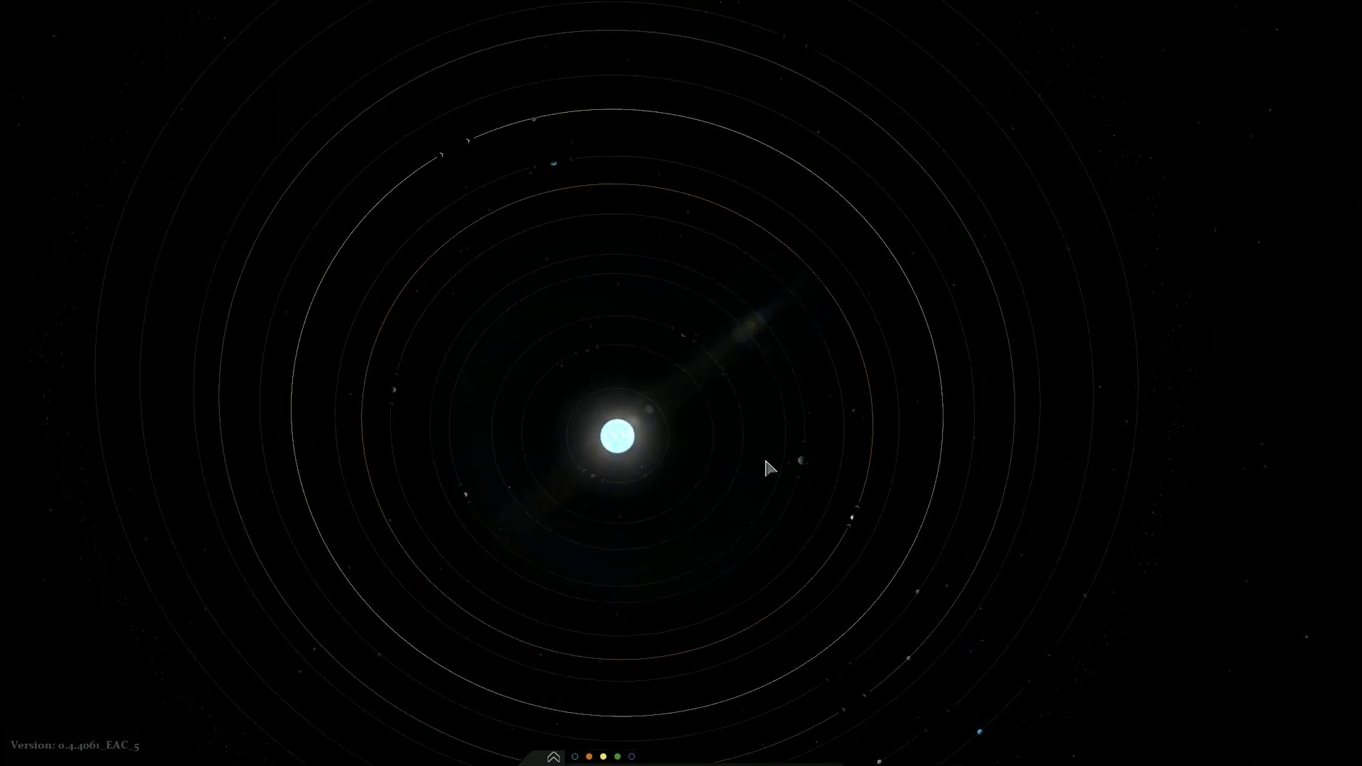
left_click_drag(776, 445, 761, 473)
scroll(760, 474, "down", 3)
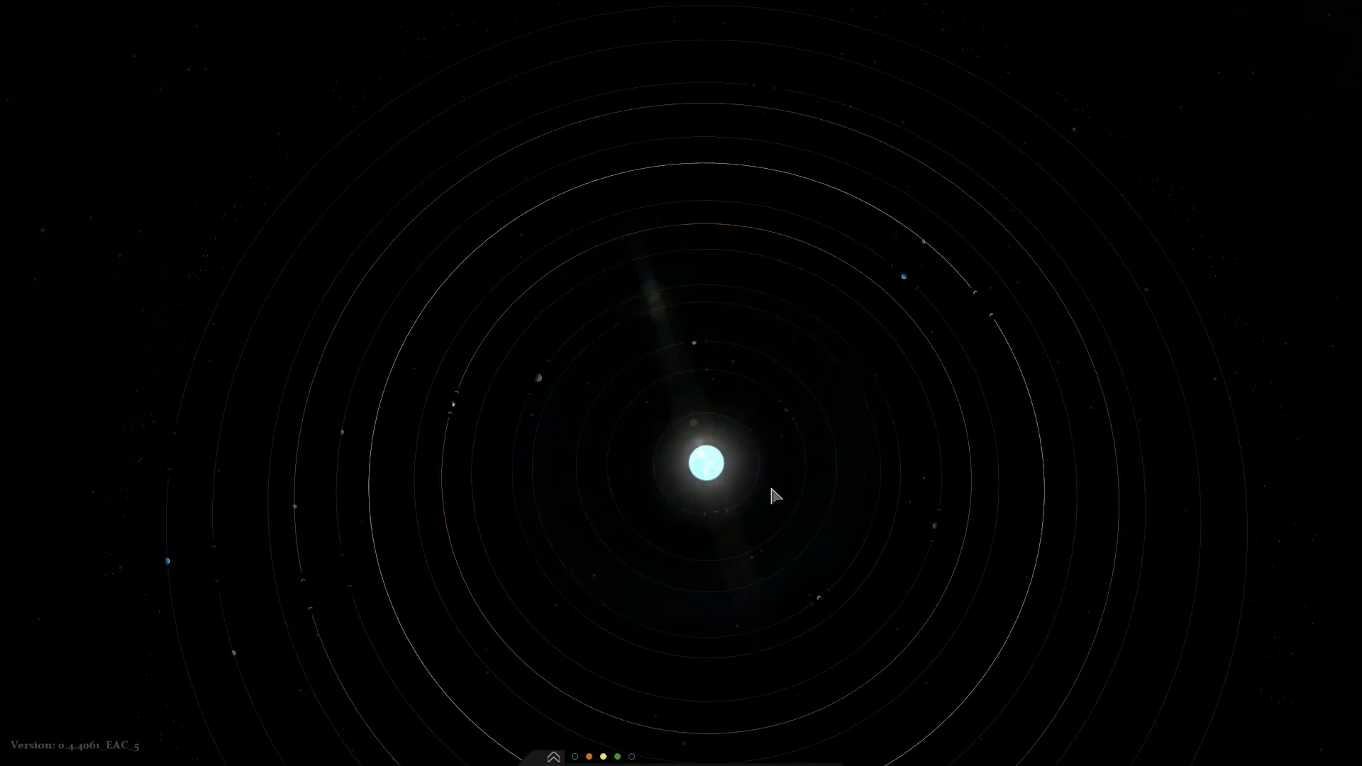
scroll(789, 461, "up", 4)
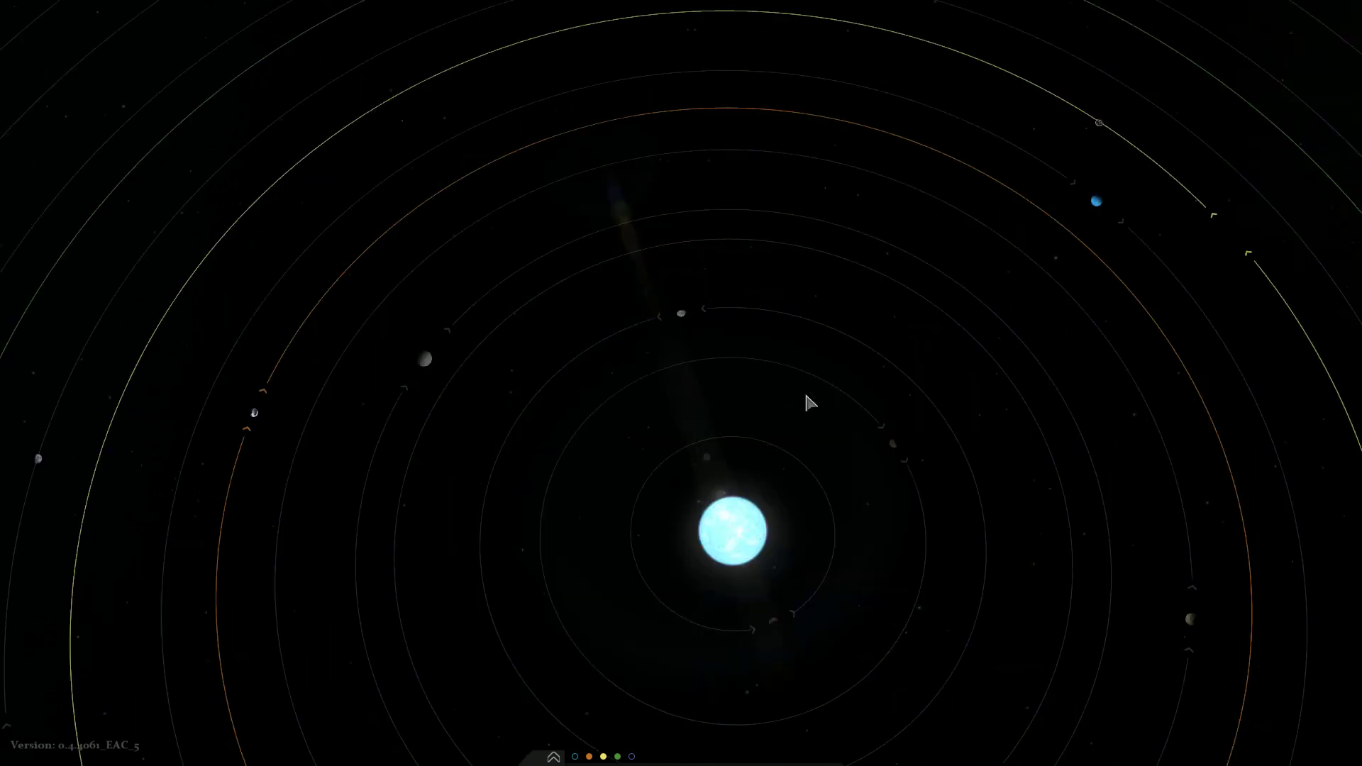
left_click_drag(788, 462, 806, 383)
scroll(804, 383, "down", 5)
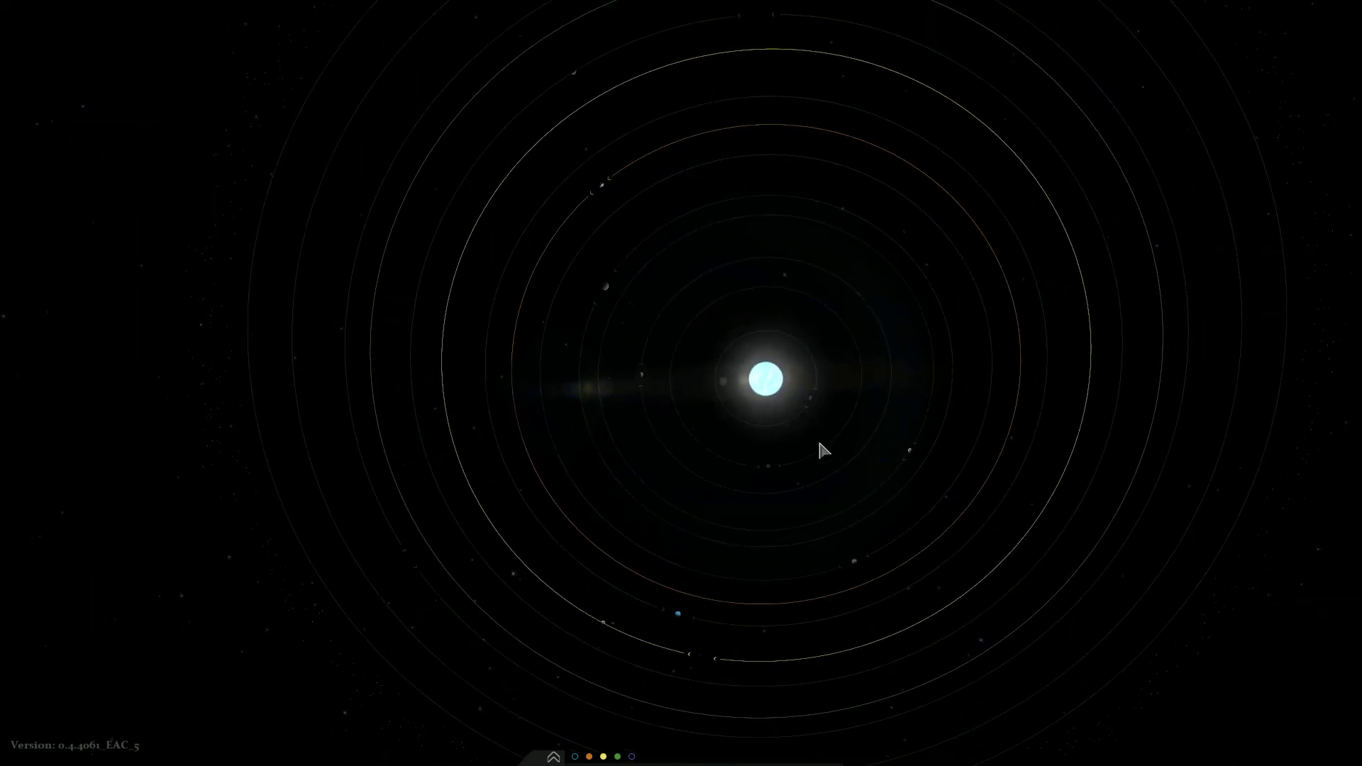
scroll(821, 439, "up", 5)
scroll(879, 456, "down", 5)
left_click_drag(833, 455, 826, 453)
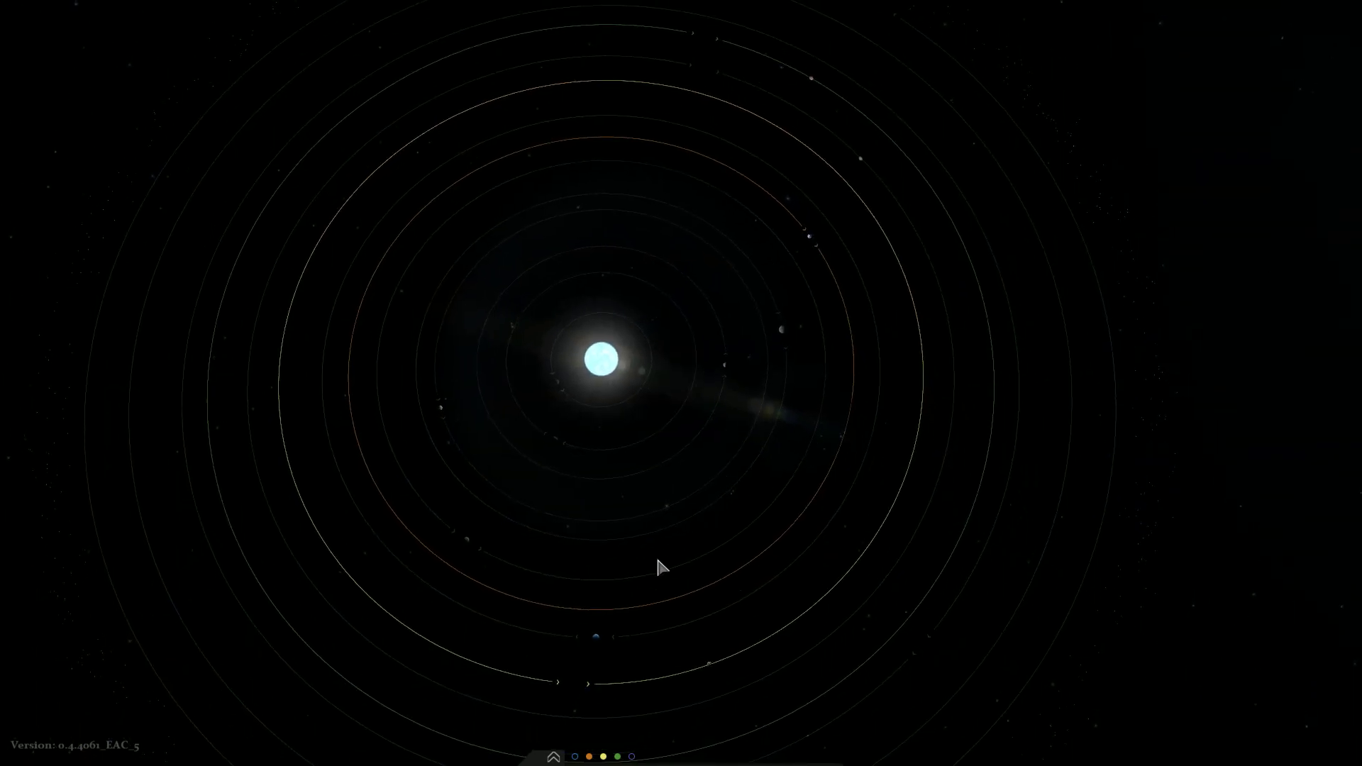
scroll(657, 556, "up", 5)
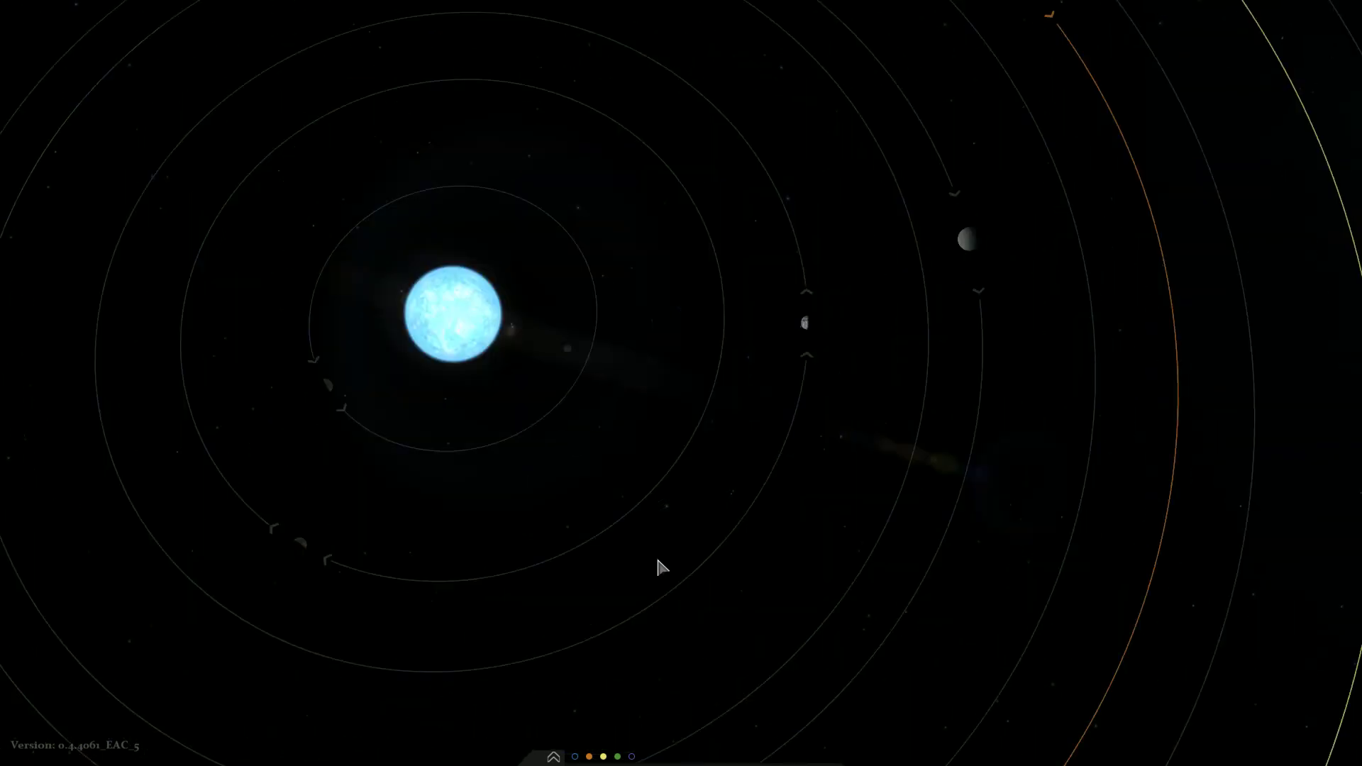
scroll(656, 556, "up", 5)
scroll(664, 504, "up", 5)
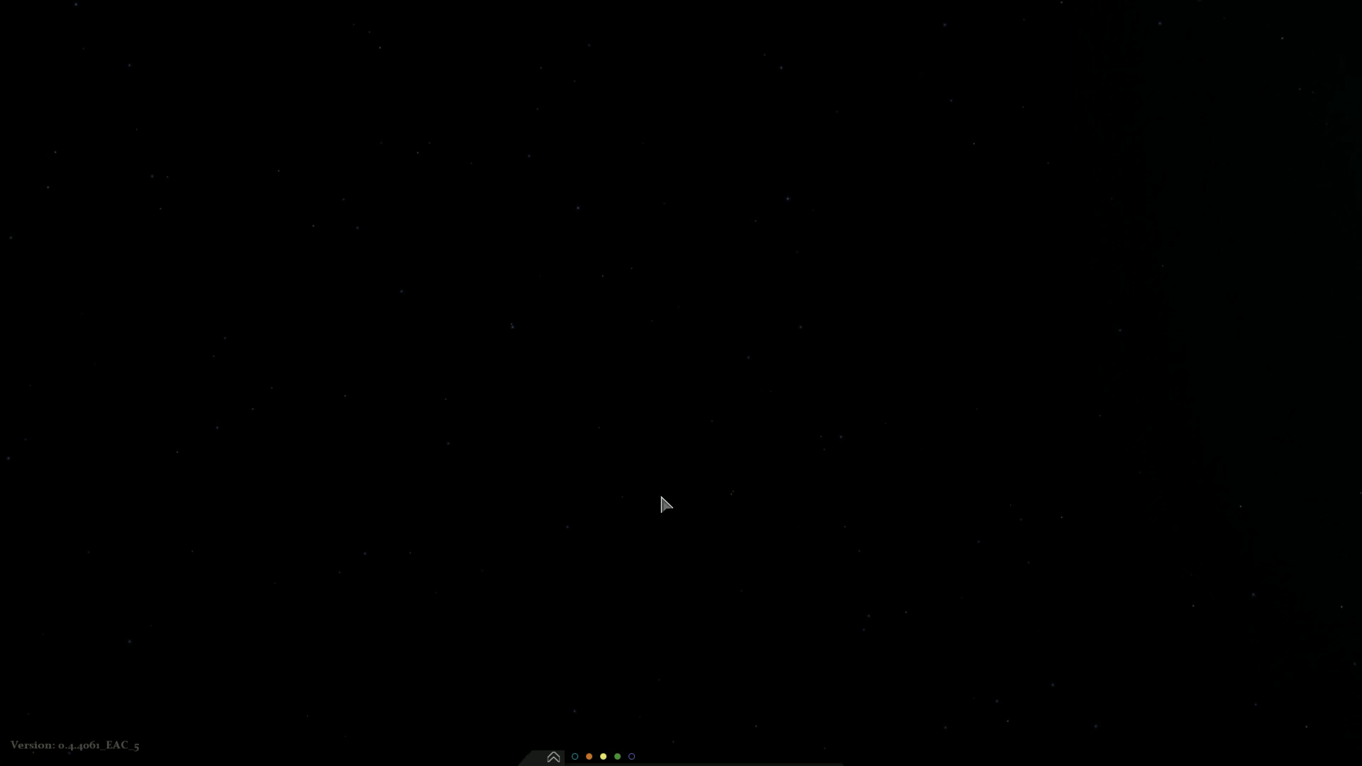
scroll(660, 493, "down", 5)
scroll(660, 493, "down", 5)
scroll(660, 492, "down", 3)
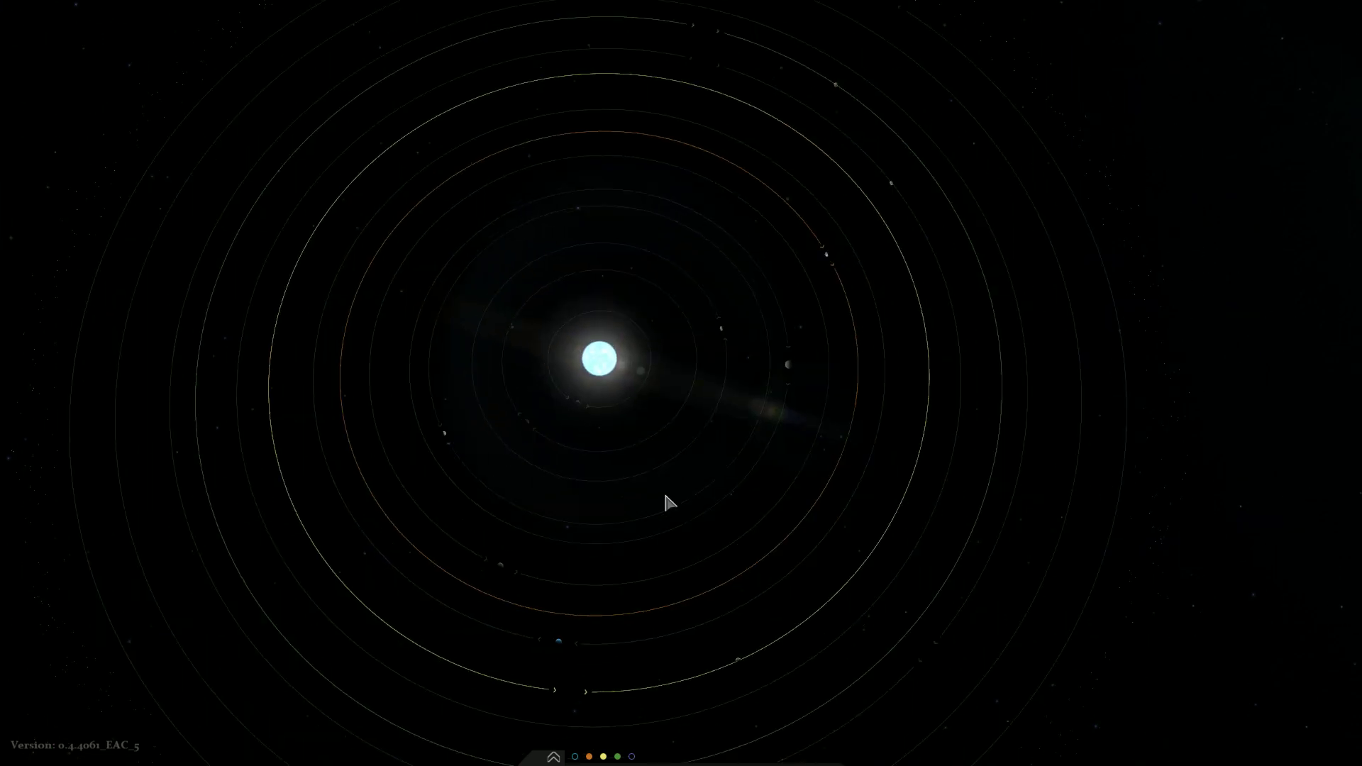
left_click_drag(665, 491, 688, 450)
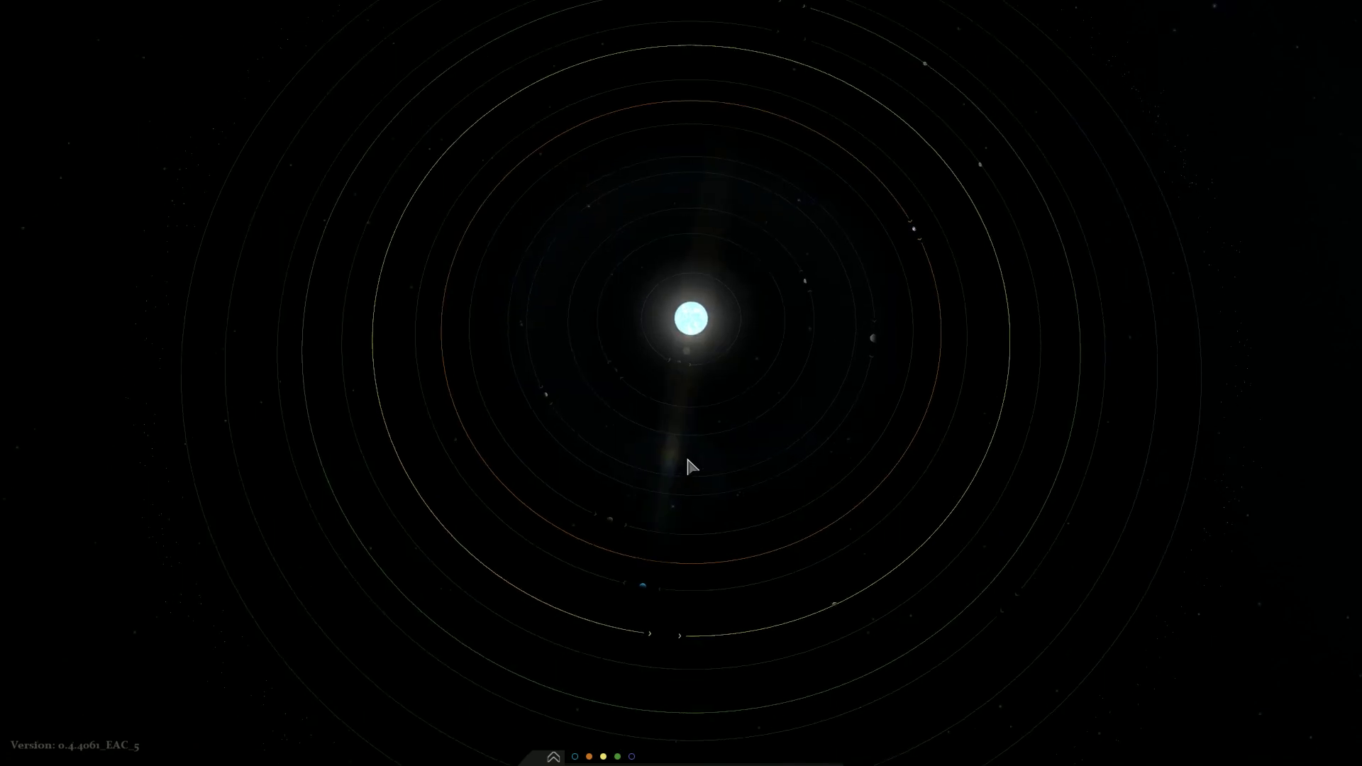
scroll(705, 440, "up", 3)
scroll(750, 409, "up", 5)
scroll(773, 408, "down", 5)
left_click_drag(772, 394, 724, 423)
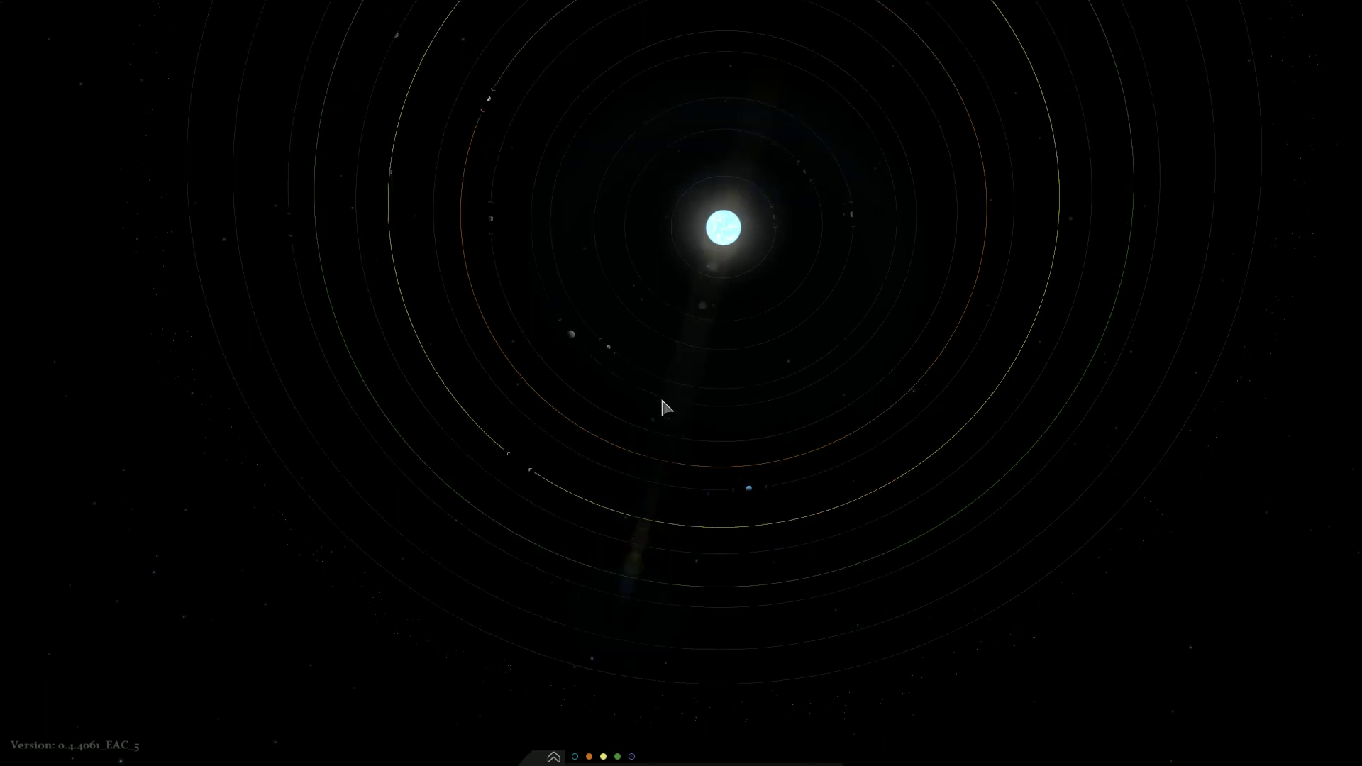
scroll(662, 399, "up", 8)
scroll(787, 464, "down", 8)
scroll(586, 435, "up", 6)
left_click_drag(441, 442, 503, 426)
scroll(679, 423, "down", 6)
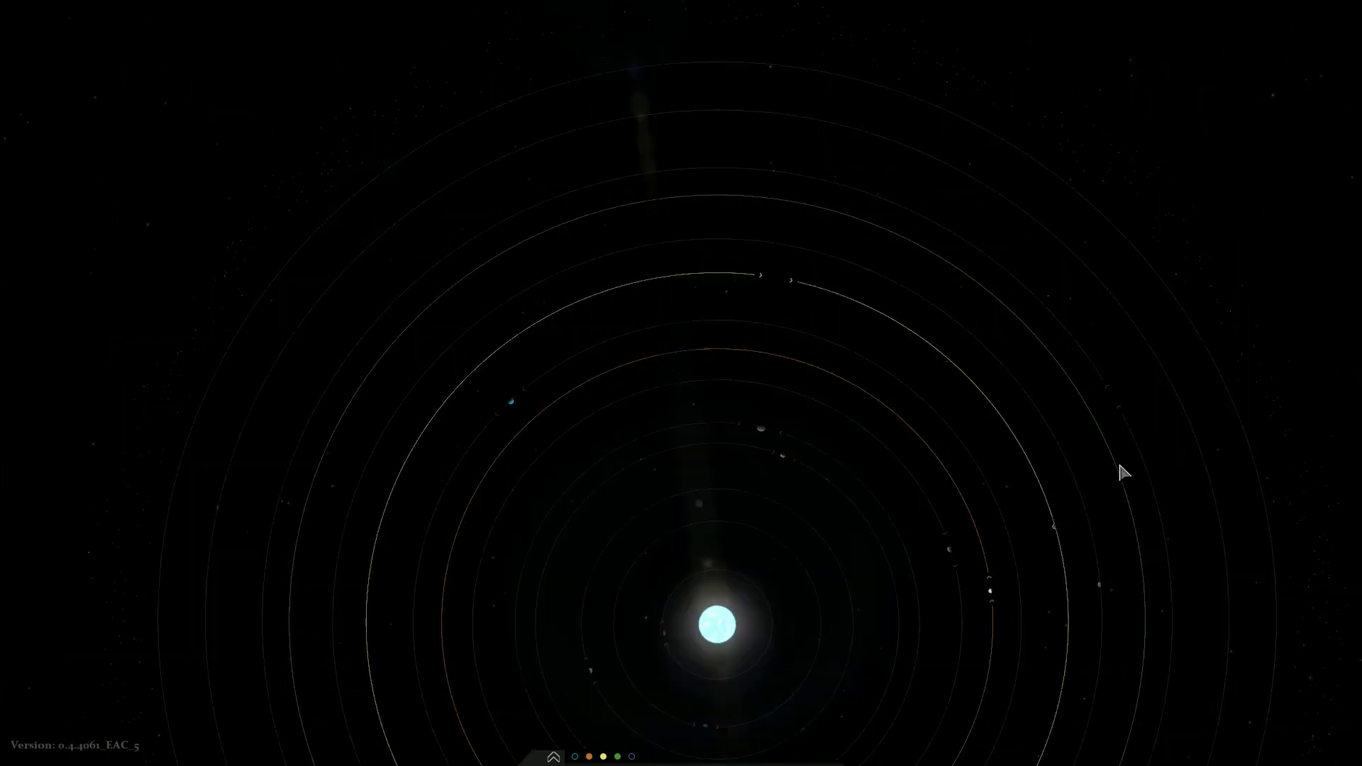
mouse_move(882, 440)
left_mouse_down()
mouse_move(902, 445)
mouse_move(830, 464)
mouse_move(777, 401)
mouse_move(778, 253)
left_mouse_up()
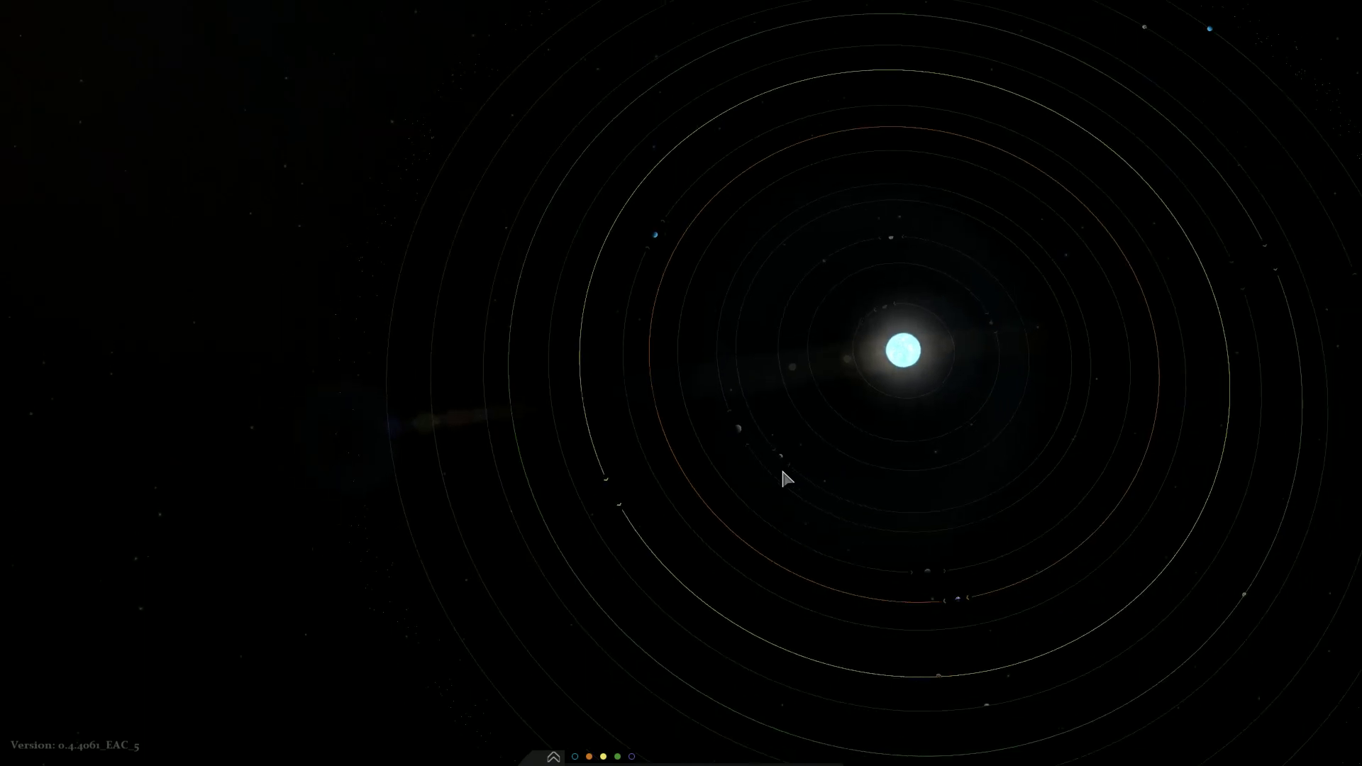
scroll(779, 252, "down", 3)
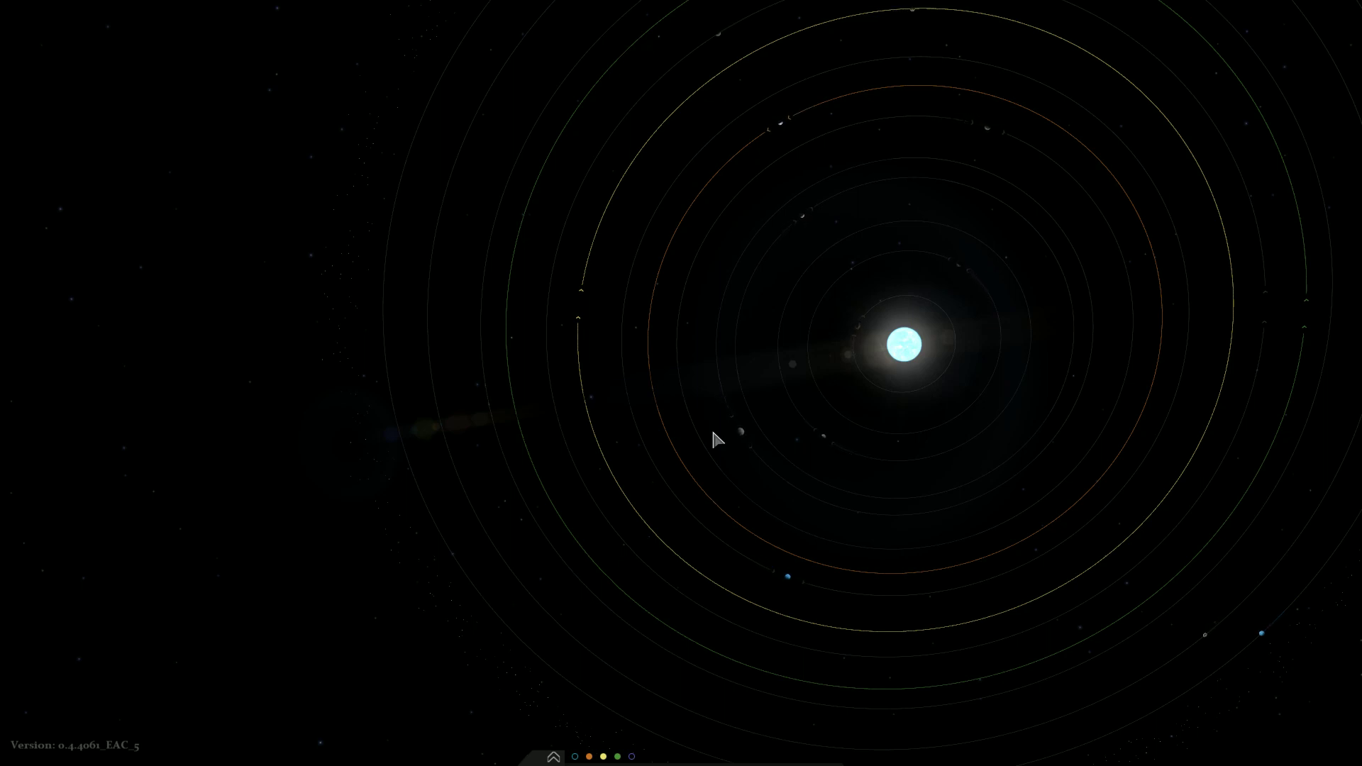
Step: Expand the chat panel again to review the defeat notices and 1st–5th placements
left_click(555, 755)
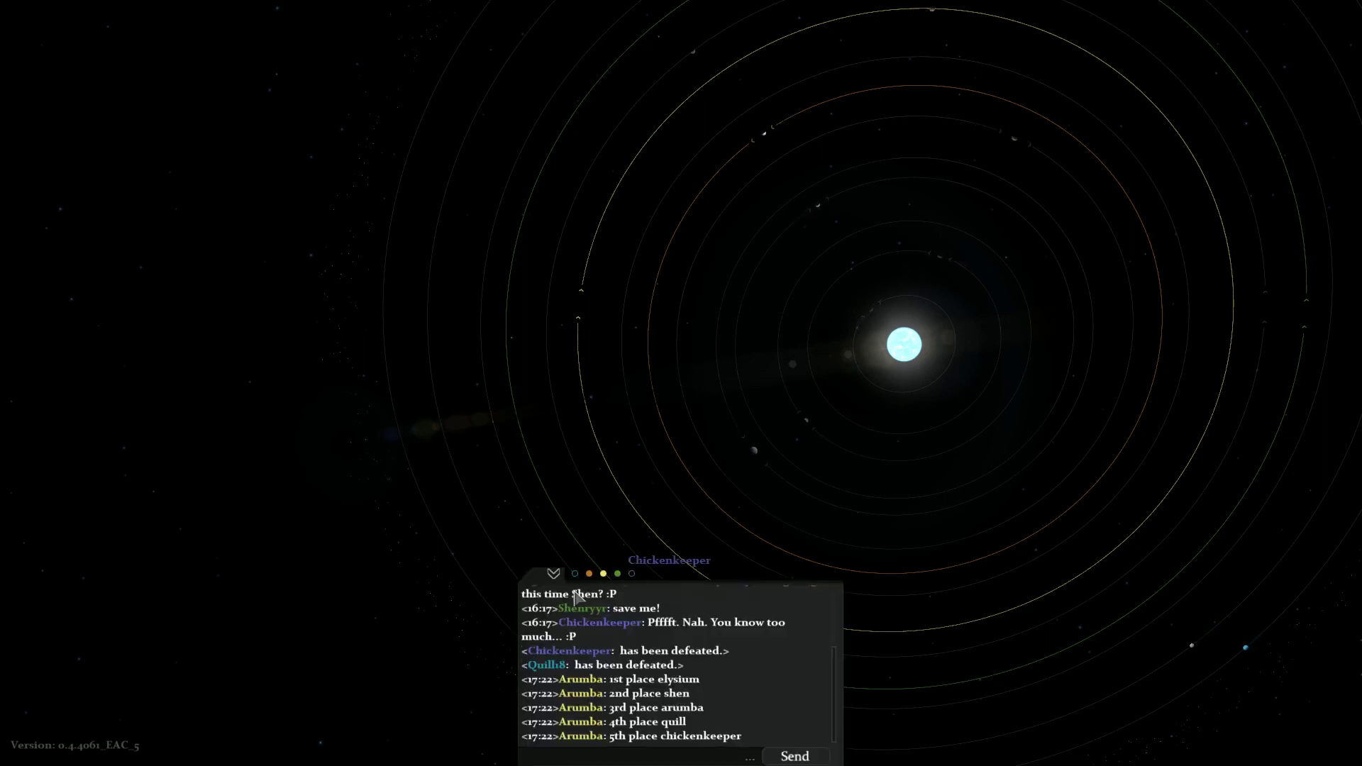